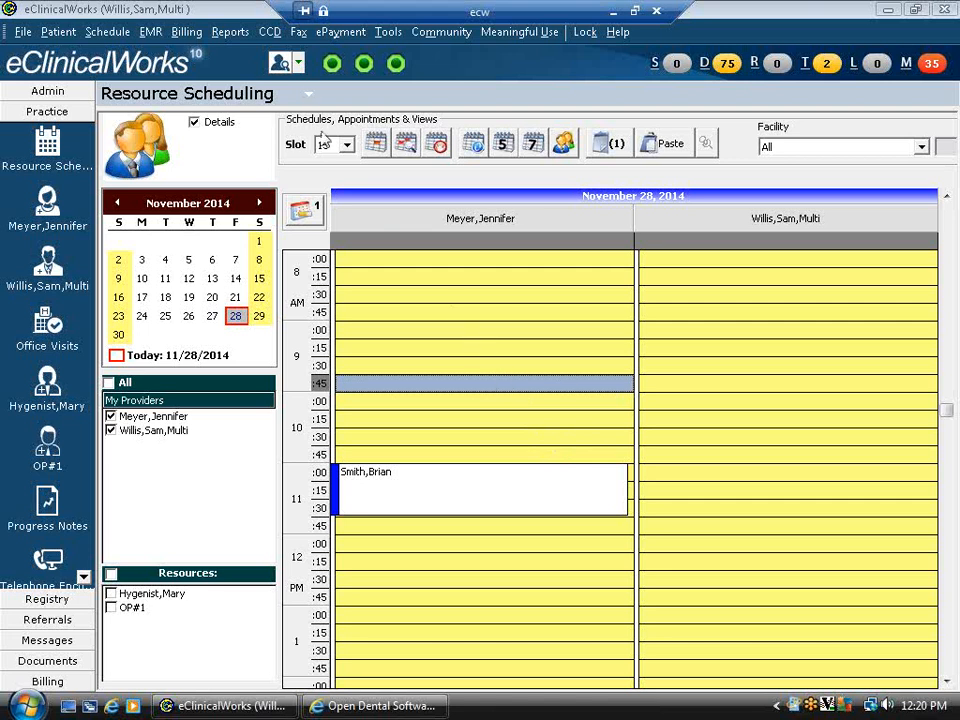
- Start a new patient record with the patient's last and first name, DOB 01/01/1980 and male sex
{"action": "left_click", "coordinate": [280, 64]}
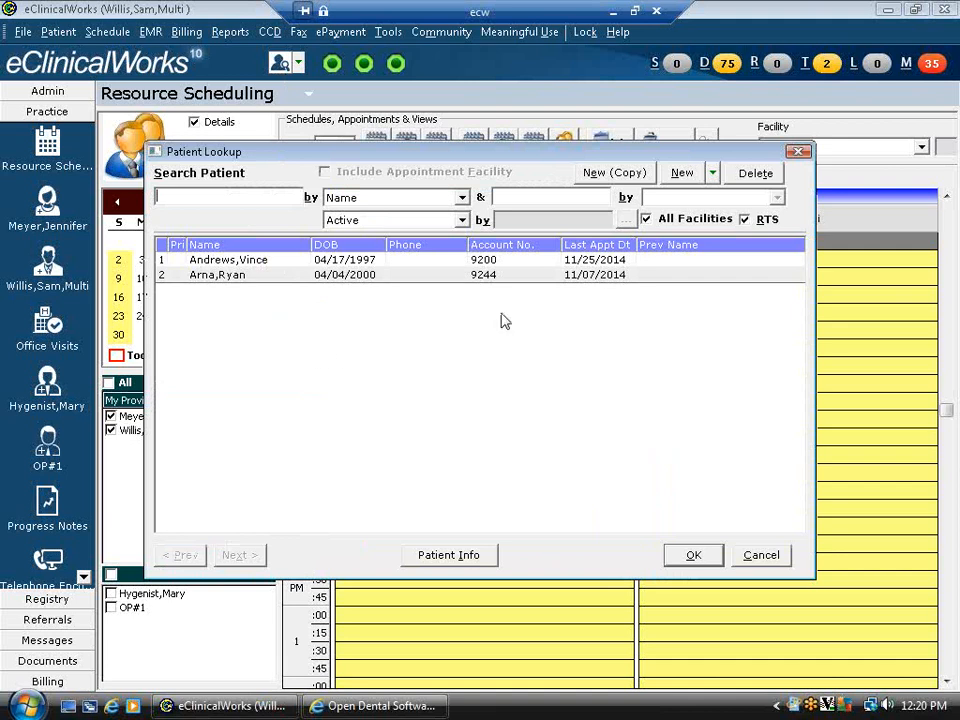
{"action": "left_click", "coordinate": [680, 174]}
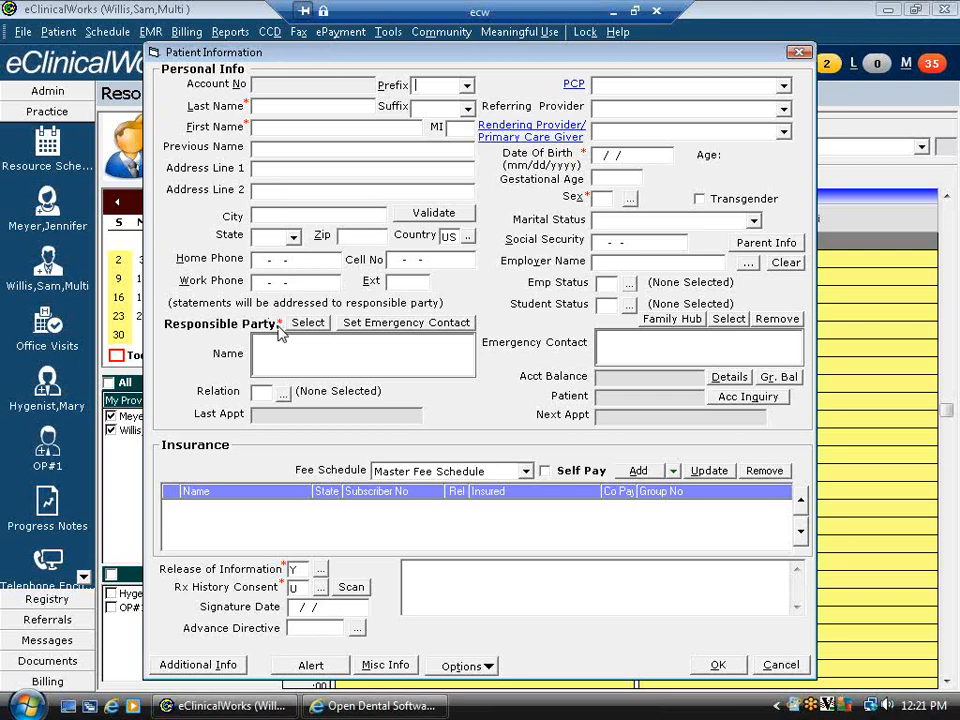
{"action": "left_click", "coordinate": [272, 109]}
{"action": "key", "text": "Tab"}
{"action": "key", "text": "Tab"}
{"action": "left_click", "coordinate": [604, 157]}
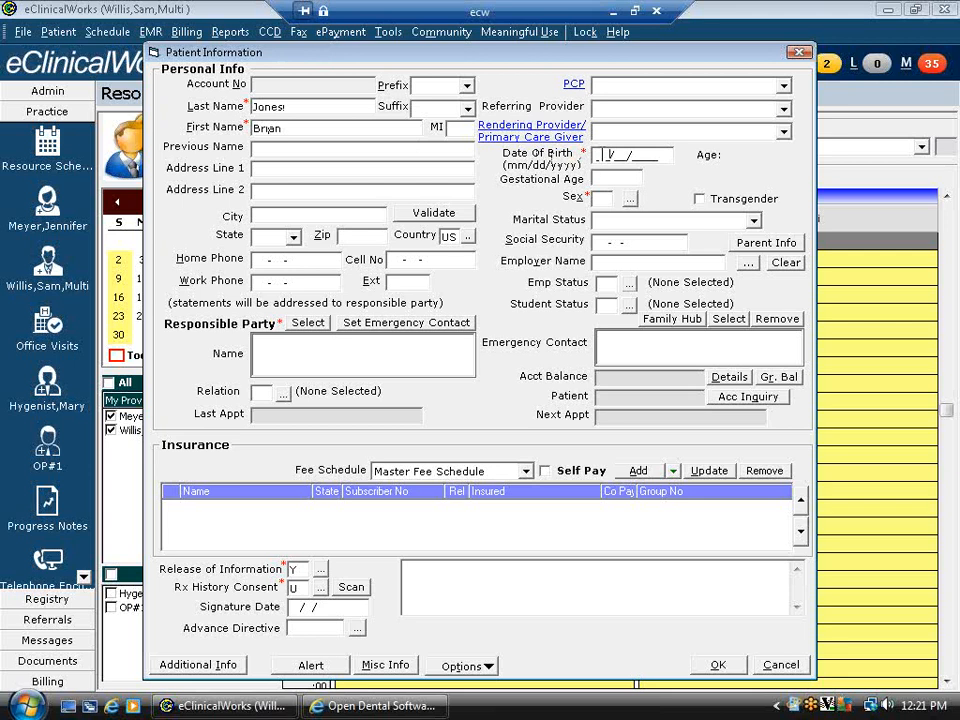
{"action": "type", "text": "01011980"}
{"action": "type", "text": "M"}
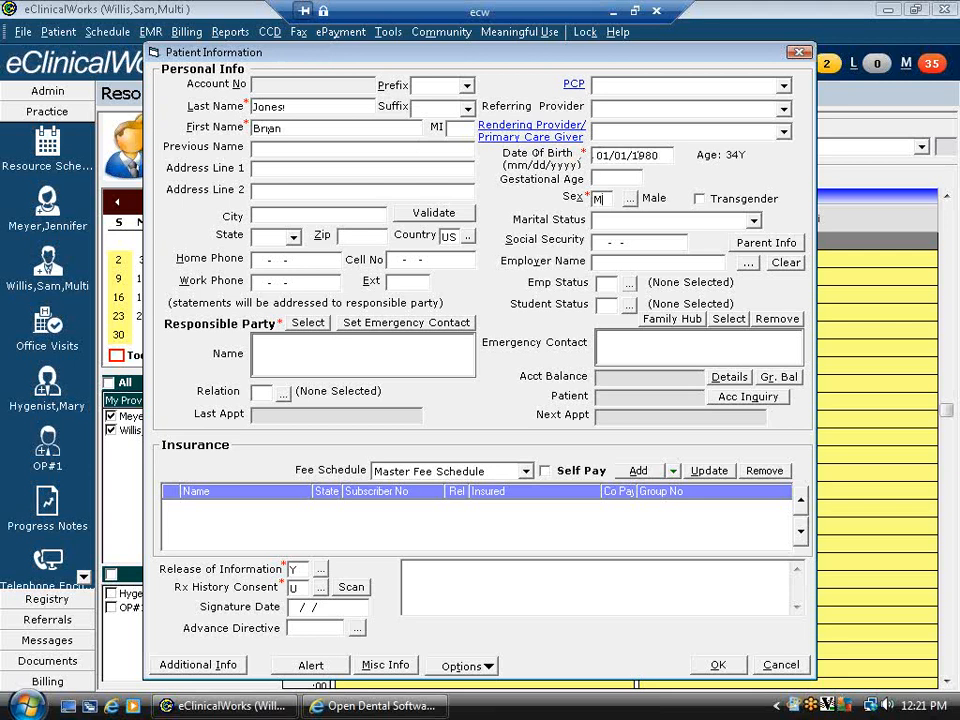
- Make the patient their own responsible party, save the record and close the patient summary
{"action": "left_click", "coordinate": [302, 325]}
{"action": "left_click", "coordinate": [445, 458]}
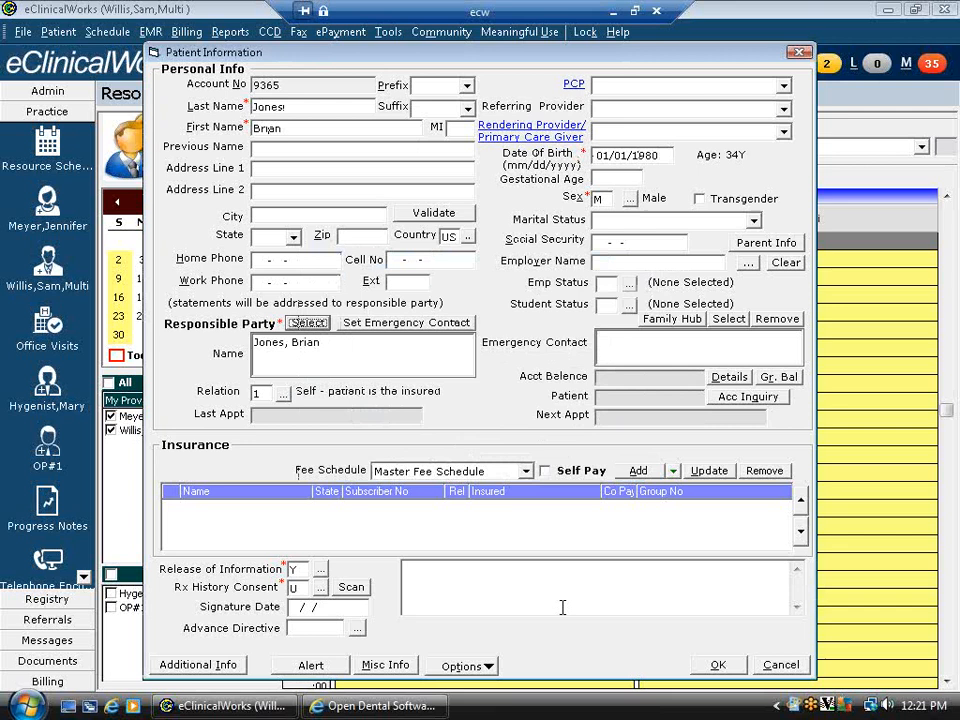
{"action": "left_click", "coordinate": [718, 665]}
{"action": "left_click", "coordinate": [693, 554]}
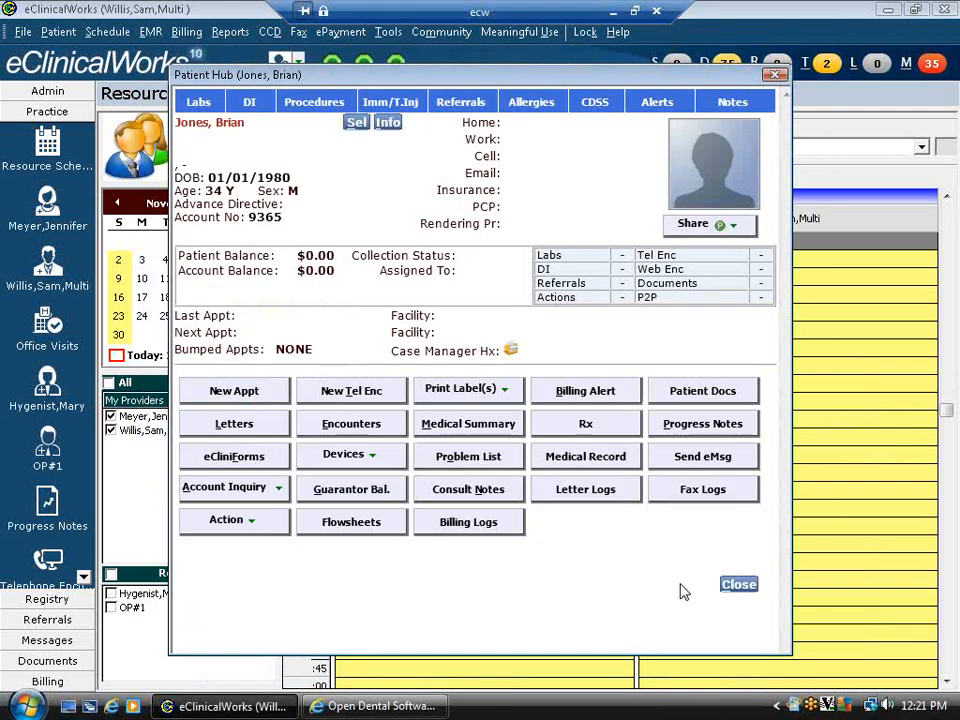
{"action": "left_click", "coordinate": [739, 585]}
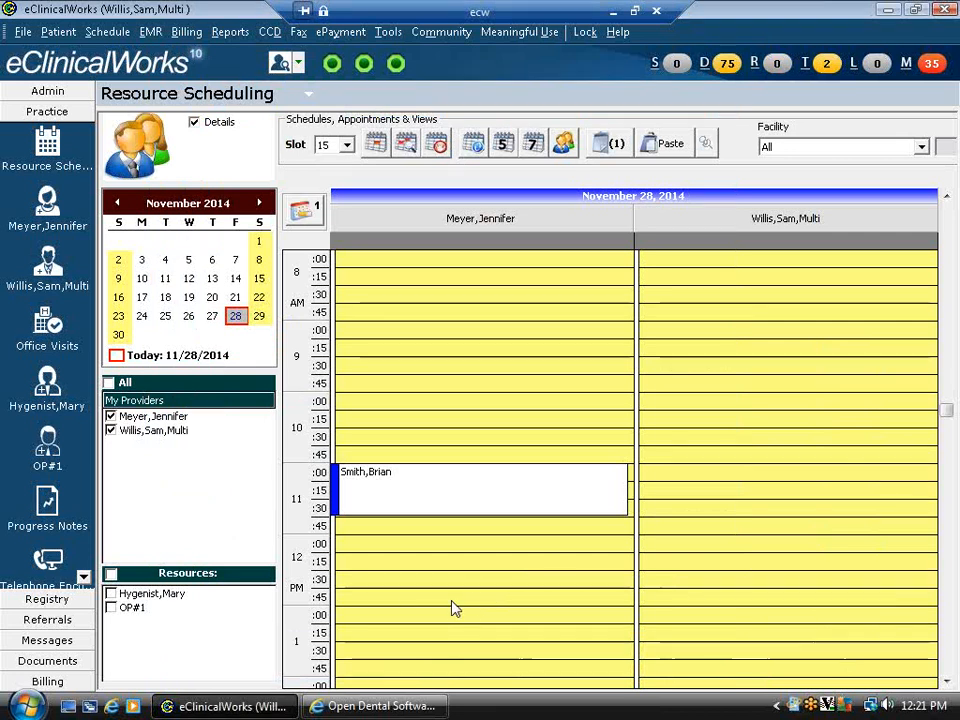
- Start a 1:00 PM appointment for the first provider with the facility and new patient attached
{"action": "left_click", "coordinate": [391, 620]}
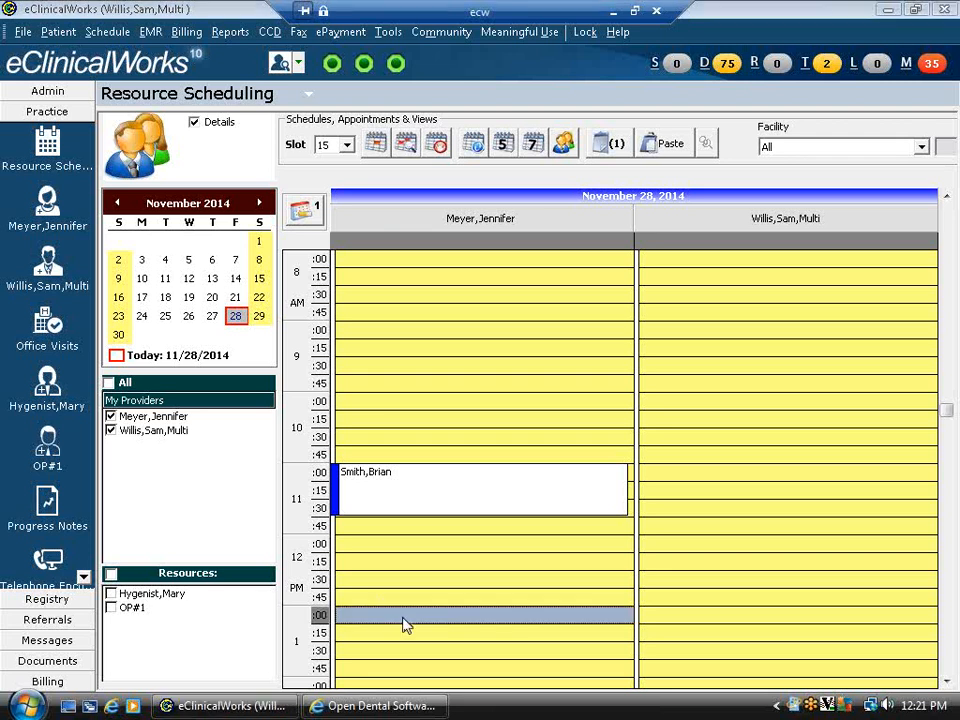
{"action": "double_click", "coordinate": [405, 625]}
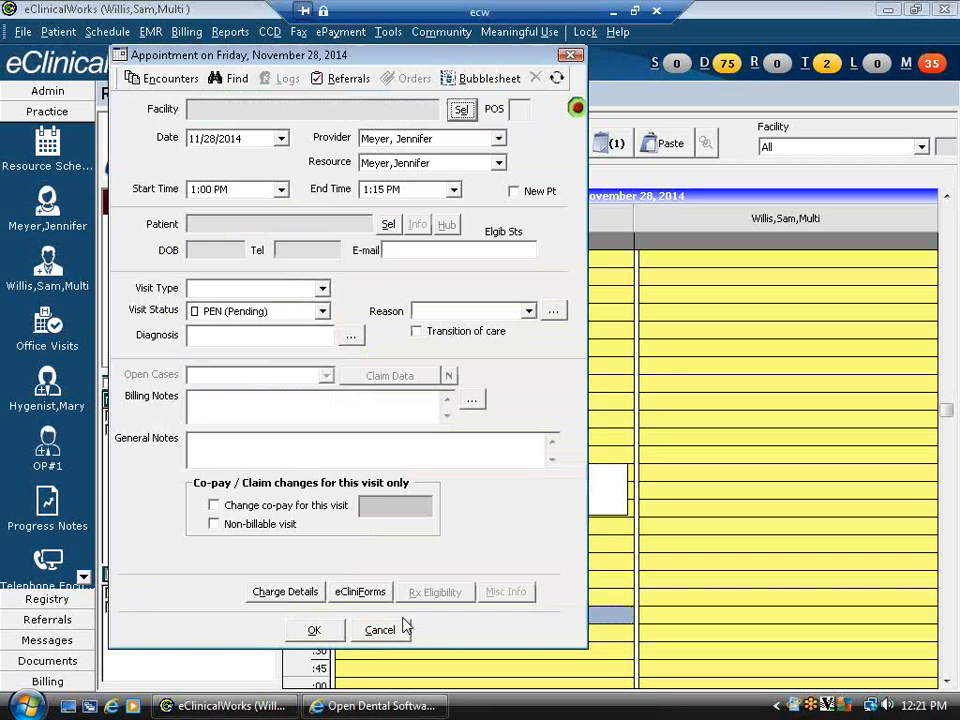
{"action": "left_click", "coordinate": [459, 106]}
{"action": "left_click", "coordinate": [595, 548]}
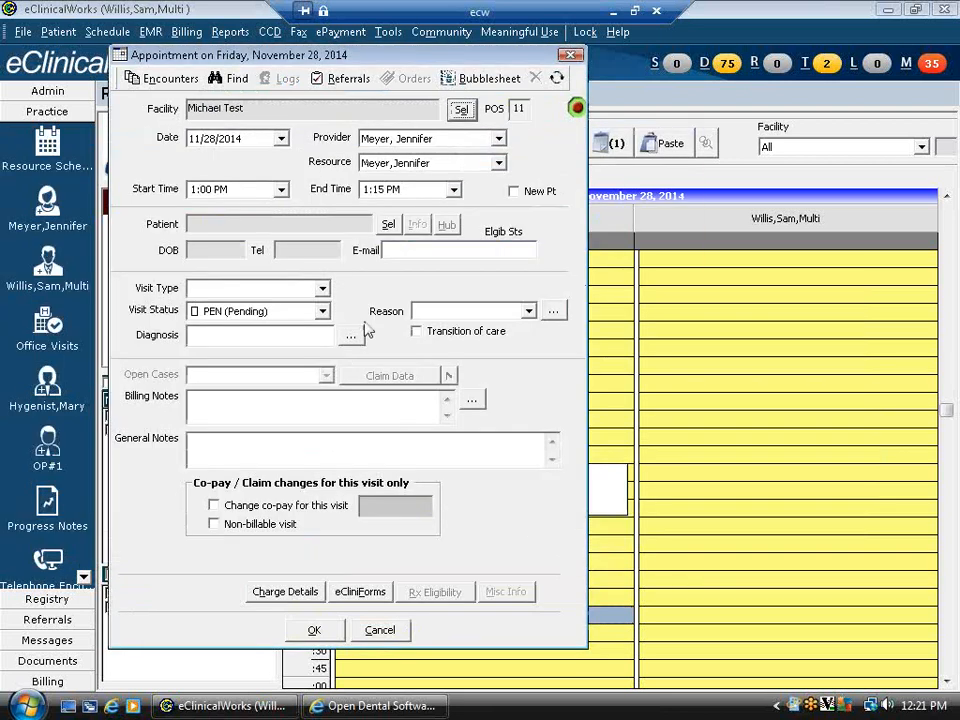
{"action": "left_click", "coordinate": [388, 223]}
{"action": "type", "text": "jones,"}
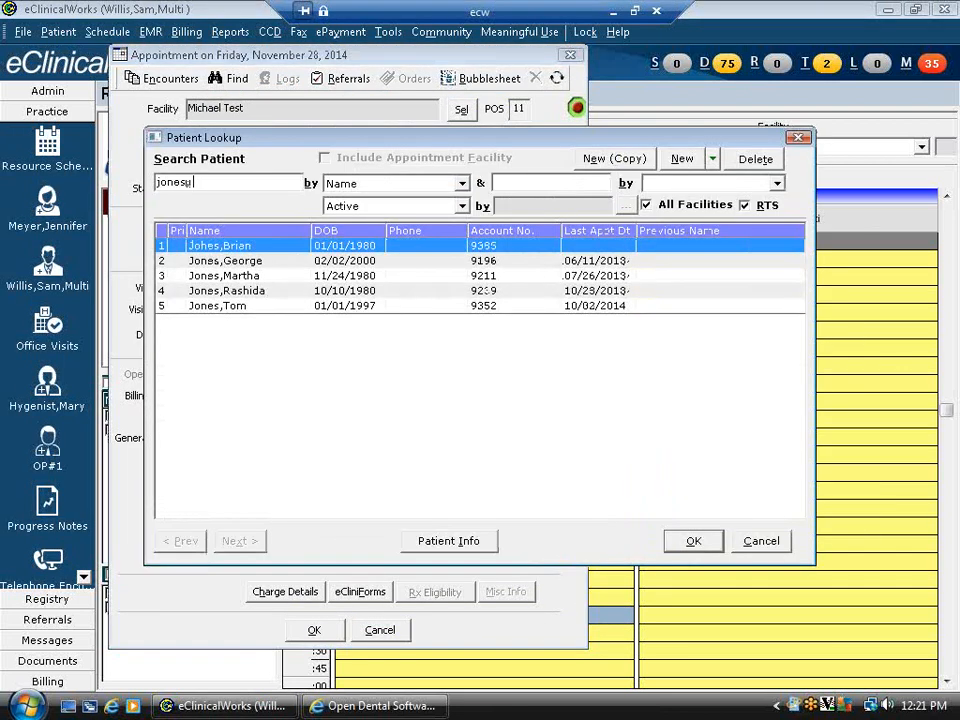
{"action": "double_click", "coordinate": [274, 247]}
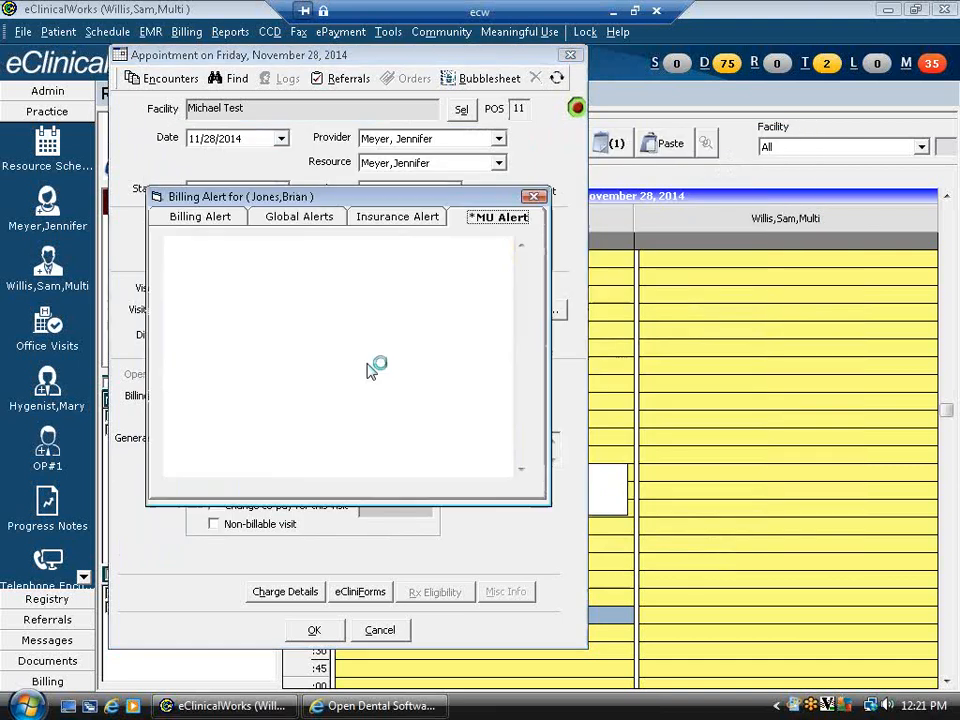
{"action": "left_click", "coordinate": [346, 358]}
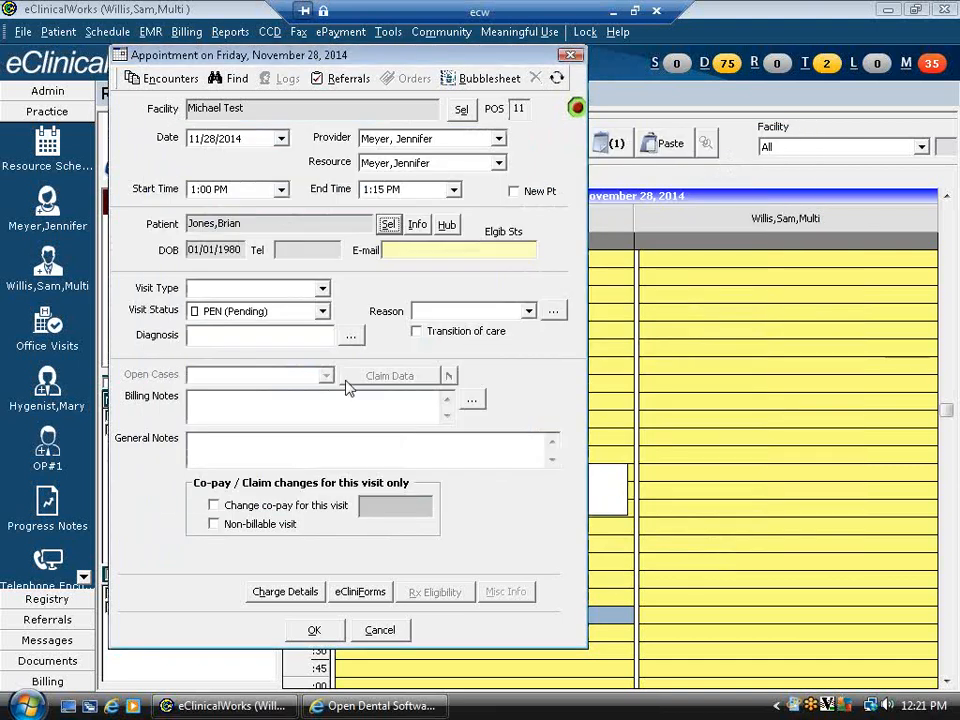
- Make it a Dental visit and save it despite the working-hours warning
{"action": "left_click", "coordinate": [322, 289]}
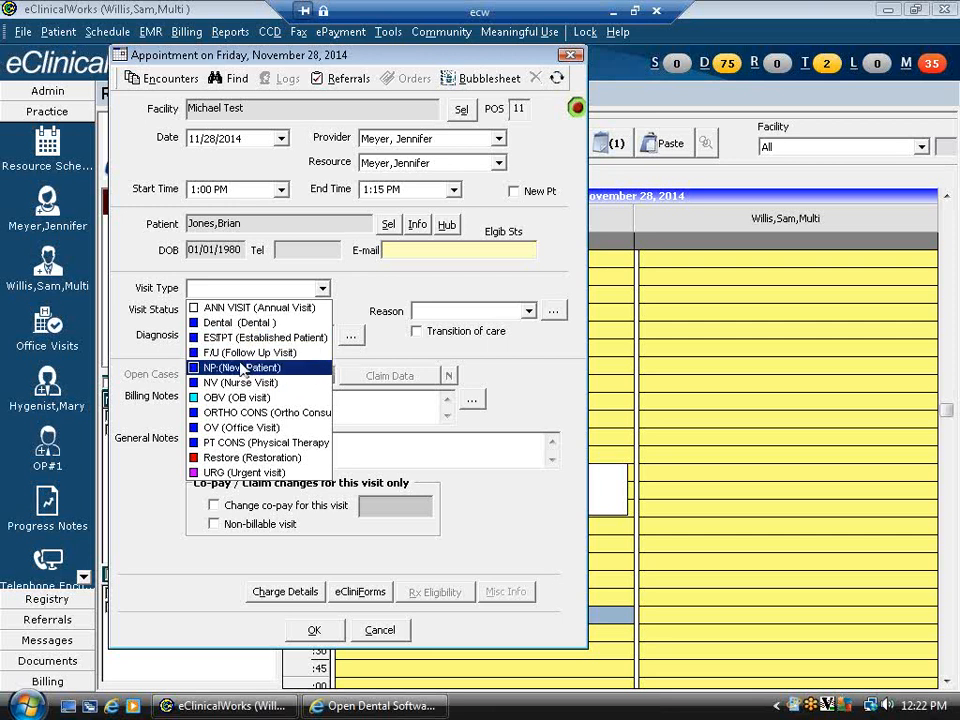
{"action": "left_click", "coordinate": [240, 322]}
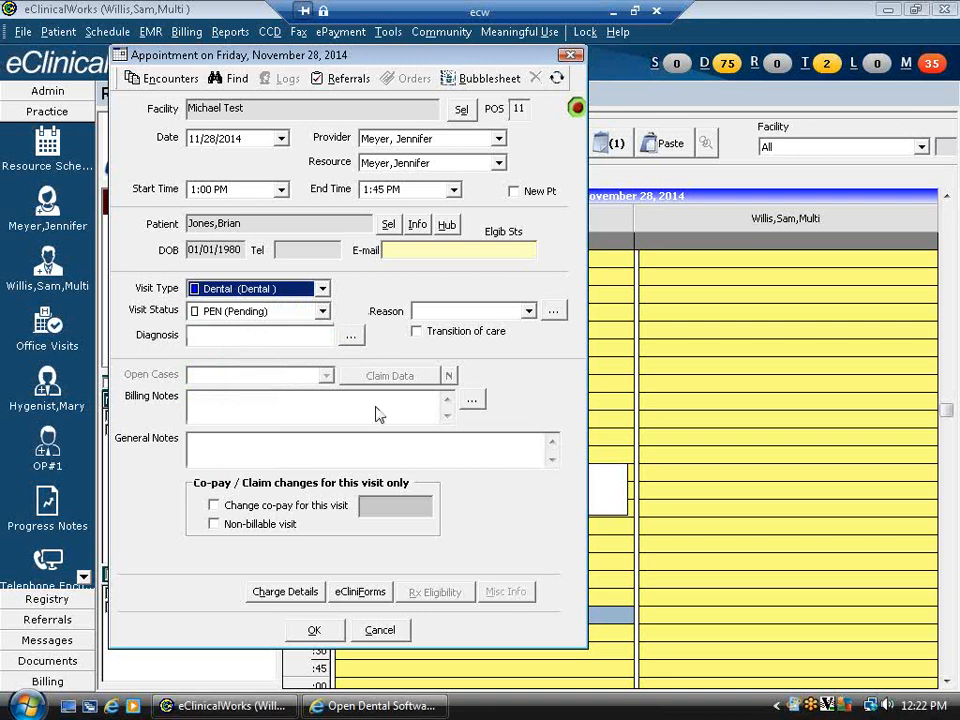
{"action": "left_click", "coordinate": [313, 631]}
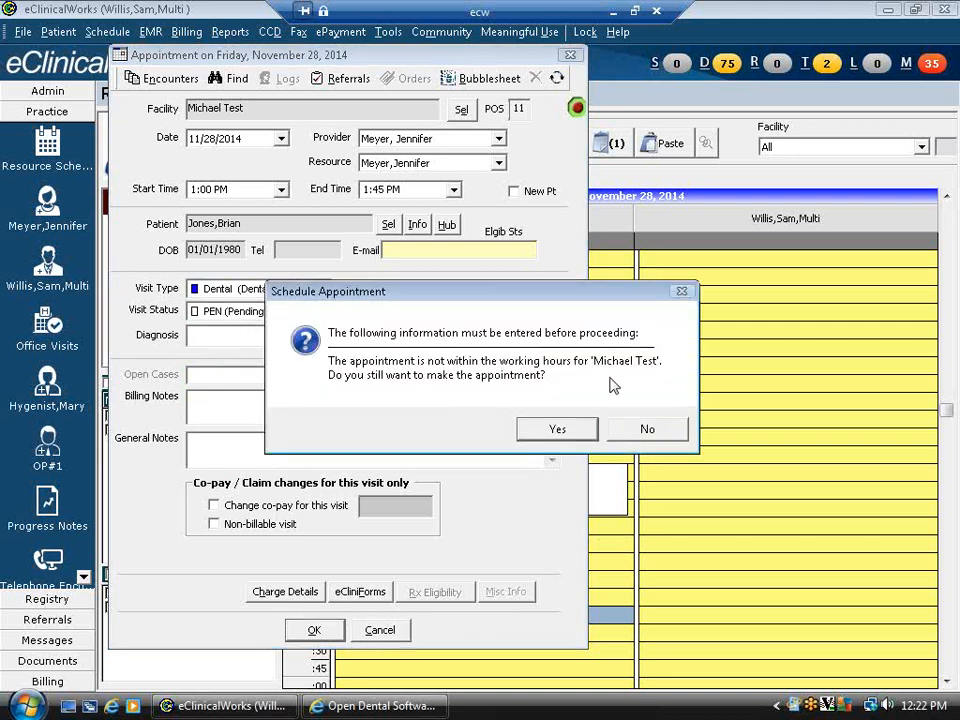
{"action": "left_click", "coordinate": [553, 428]}
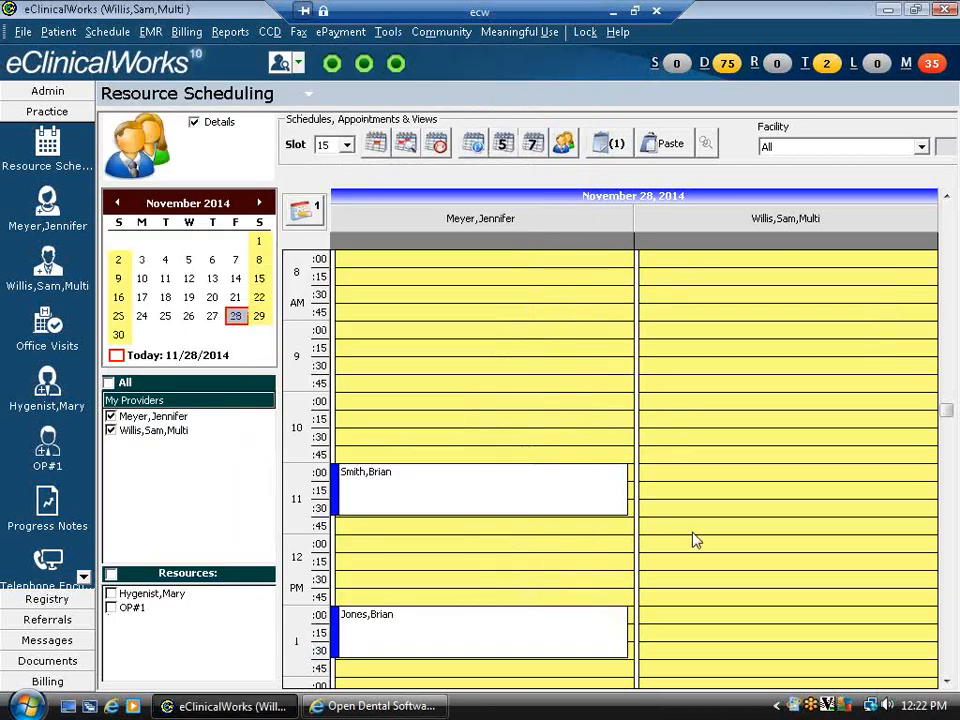
{"action": "left_click", "coordinate": [697, 513]}
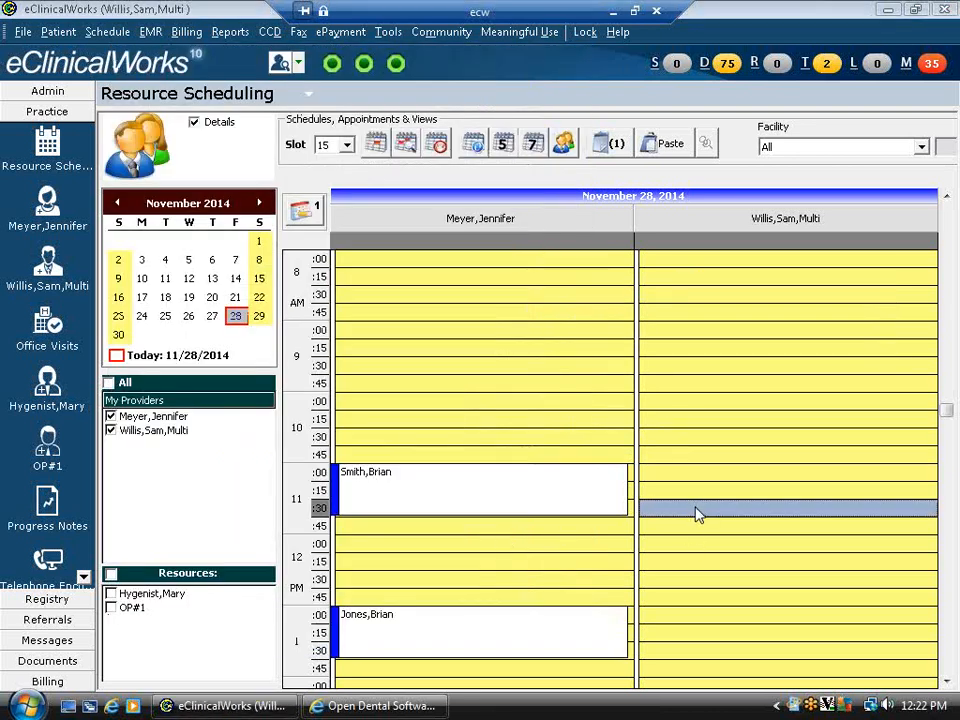
{"action": "scroll", "coordinate": [700, 515], "scroll_direction": "down", "scroll_amount": 5}
{"action": "scroll", "coordinate": [740, 508], "scroll_direction": "down", "scroll_amount": 1}
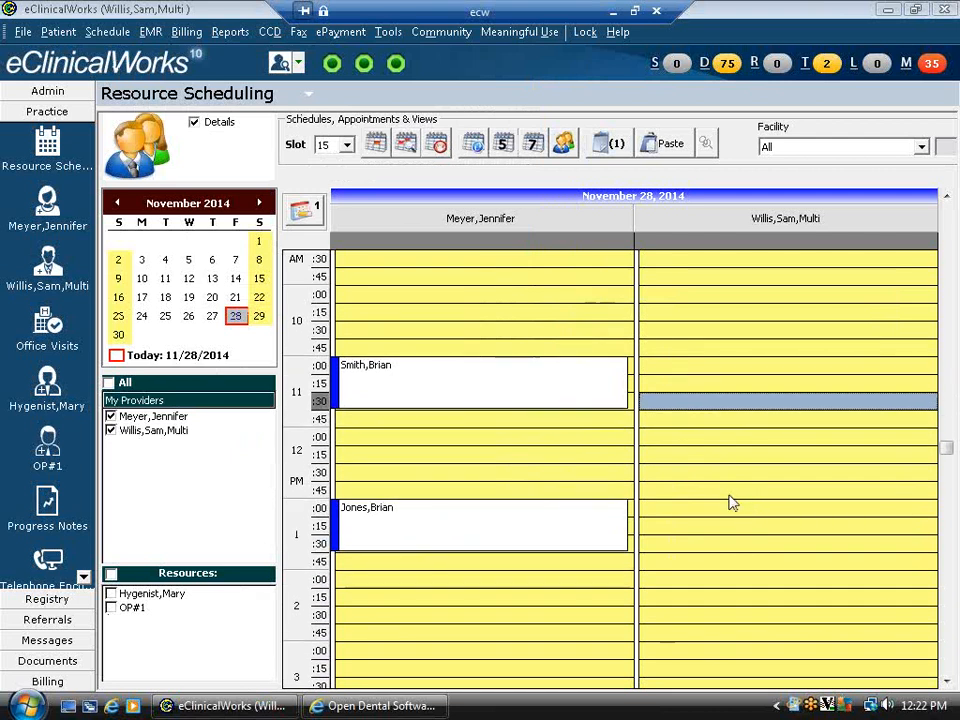
{"action": "right_click", "coordinate": [395, 540]}
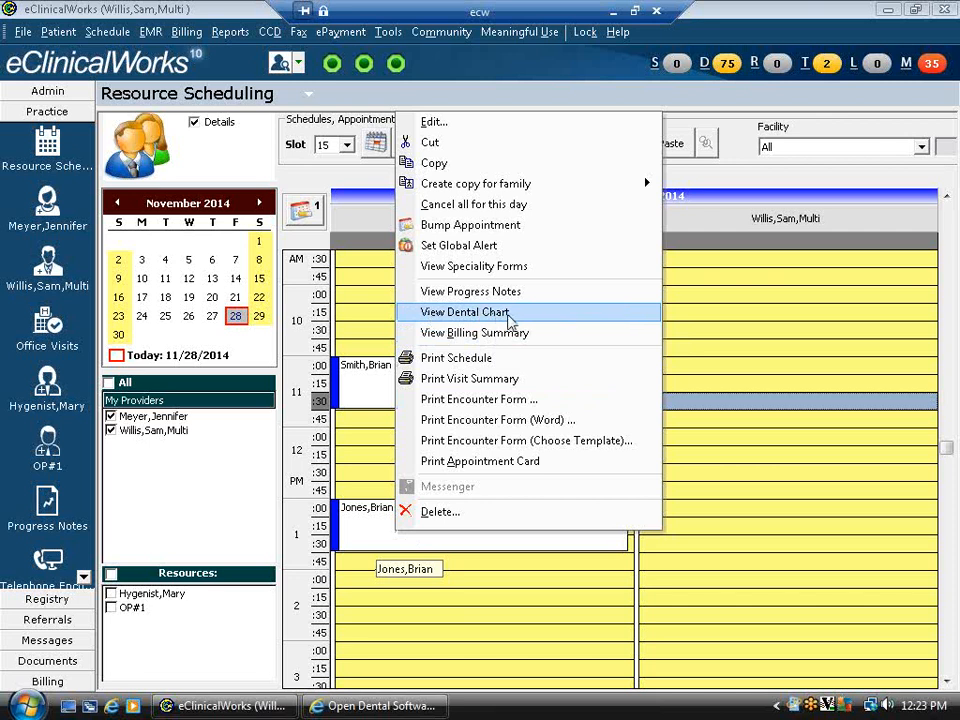
{"action": "left_click", "coordinate": [745, 566]}
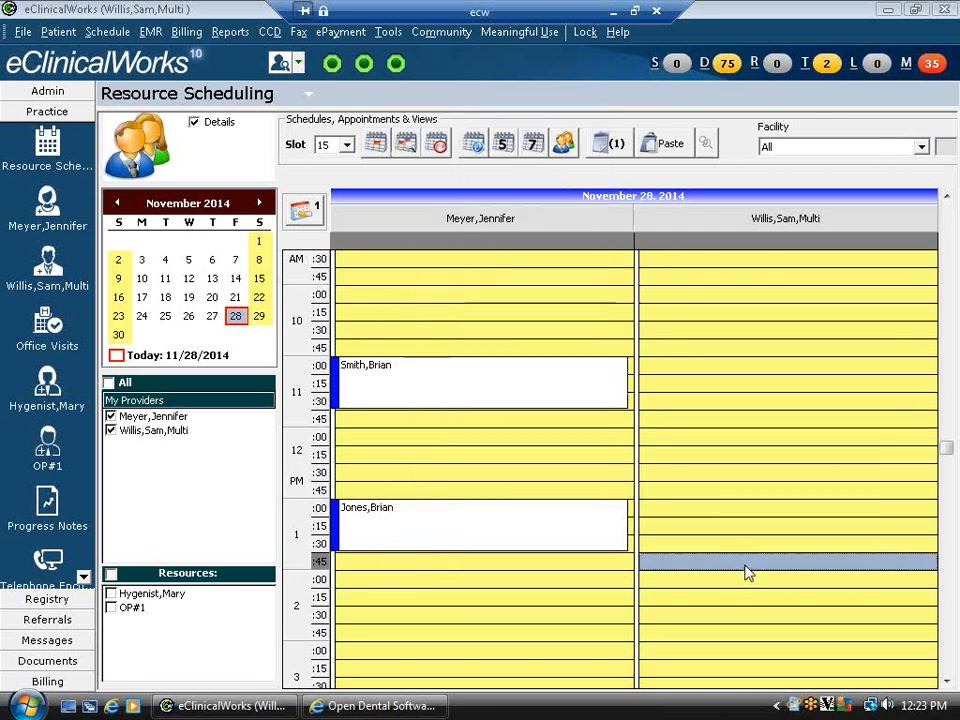
{"action": "left_click", "coordinate": [678, 65]}
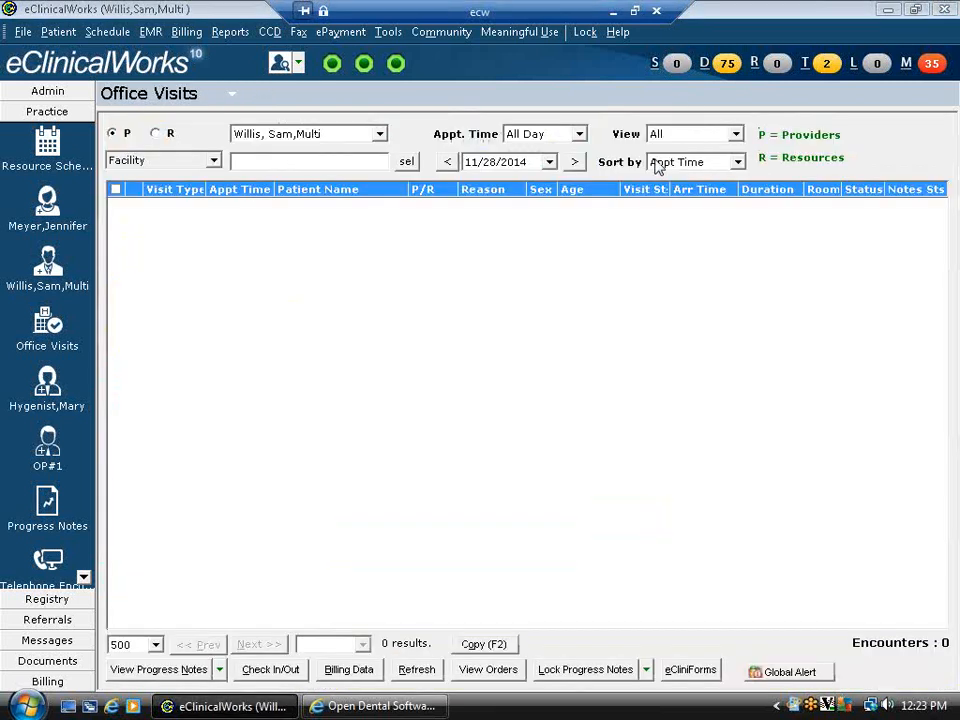
{"action": "left_click", "coordinate": [380, 134]}
{"action": "left_click", "coordinate": [305, 151]}
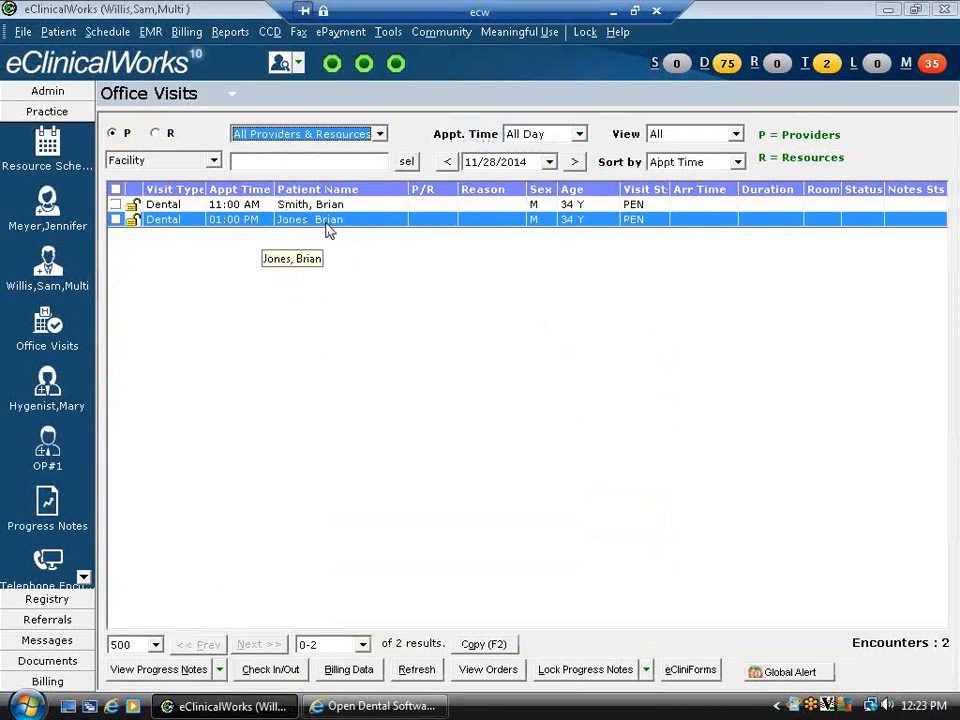
{"action": "left_click", "coordinate": [47, 148]}
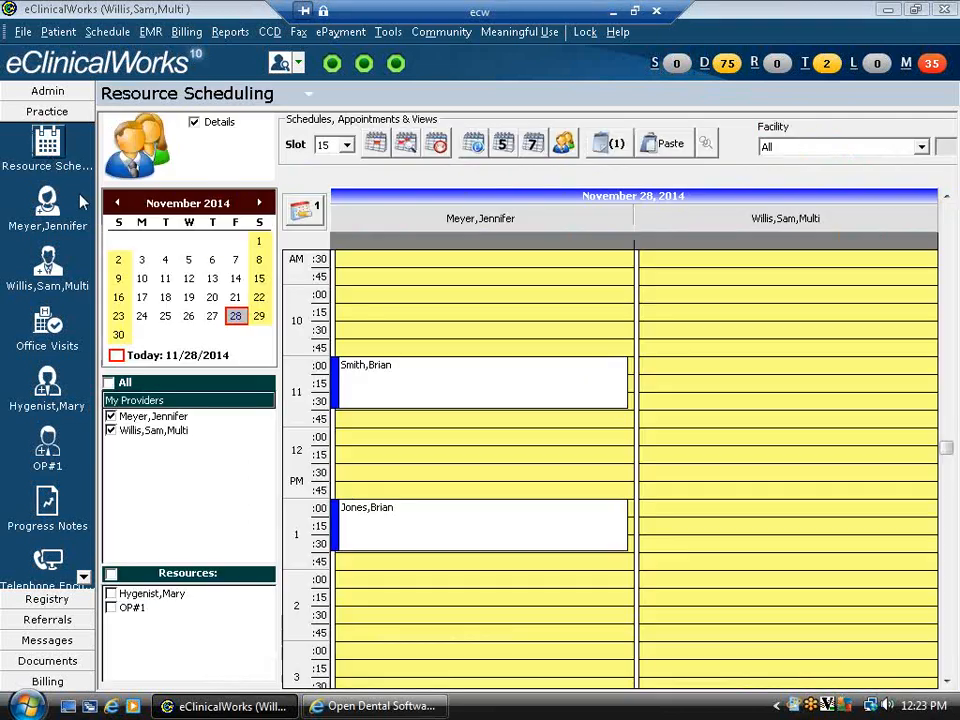
- Open the new appointment's progress note from the schedule
{"action": "right_click", "coordinate": [409, 511]}
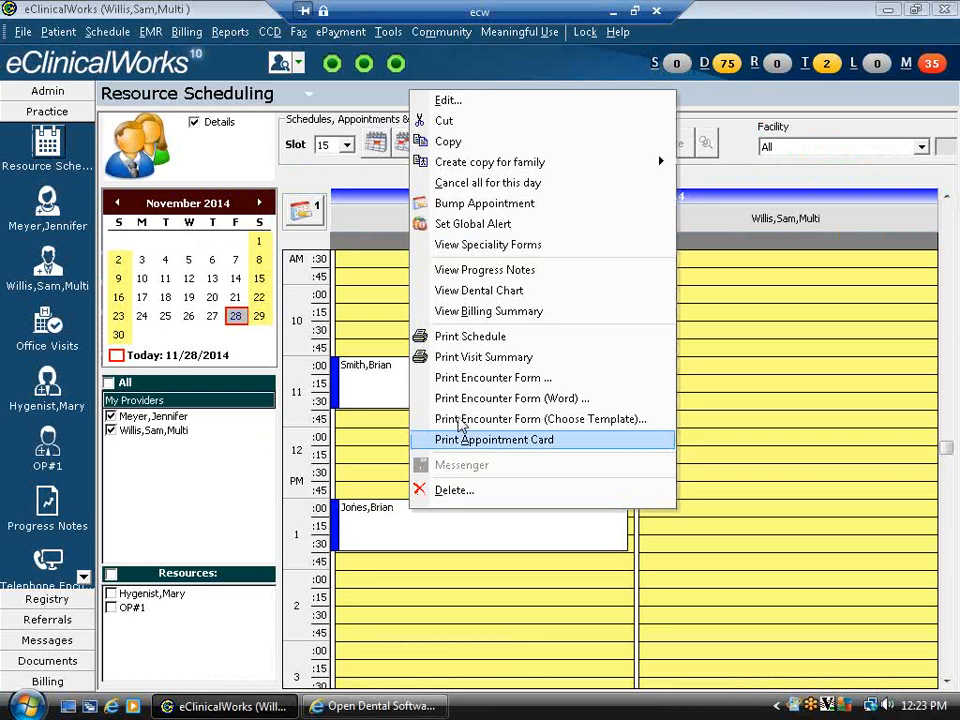
{"action": "left_click", "coordinate": [479, 287]}
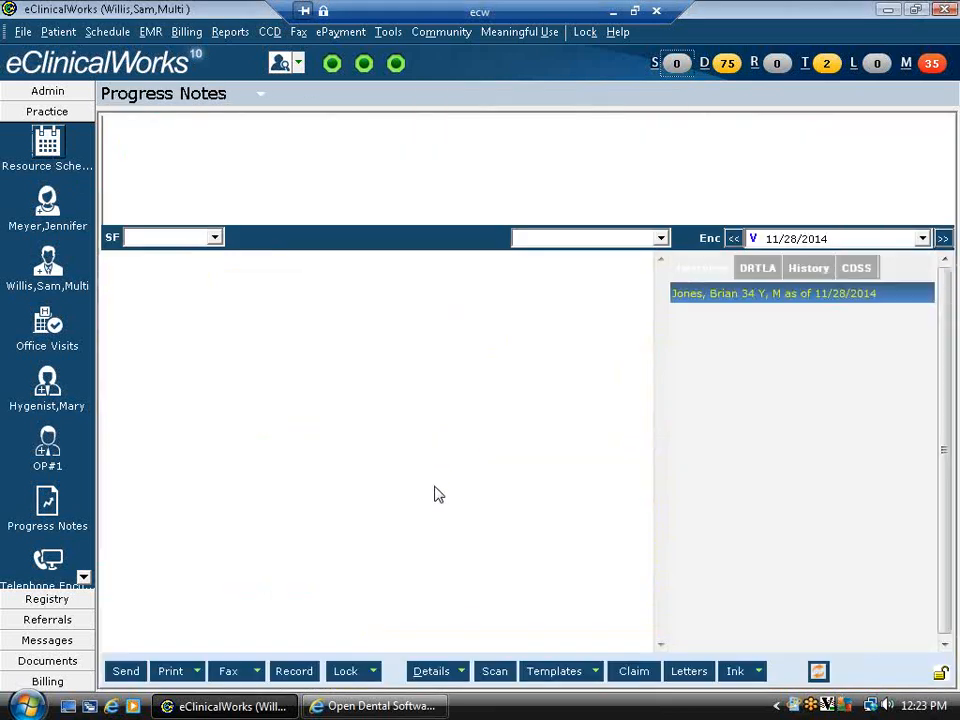
{"action": "left_click", "coordinate": [462, 672]}
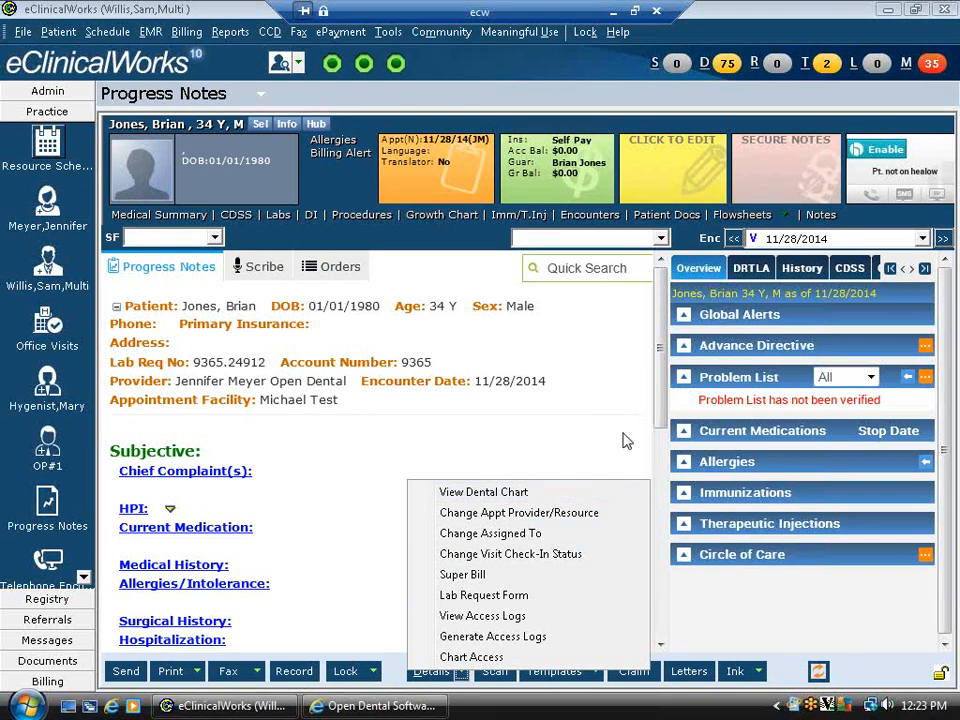
{"action": "left_click", "coordinate": [685, 436]}
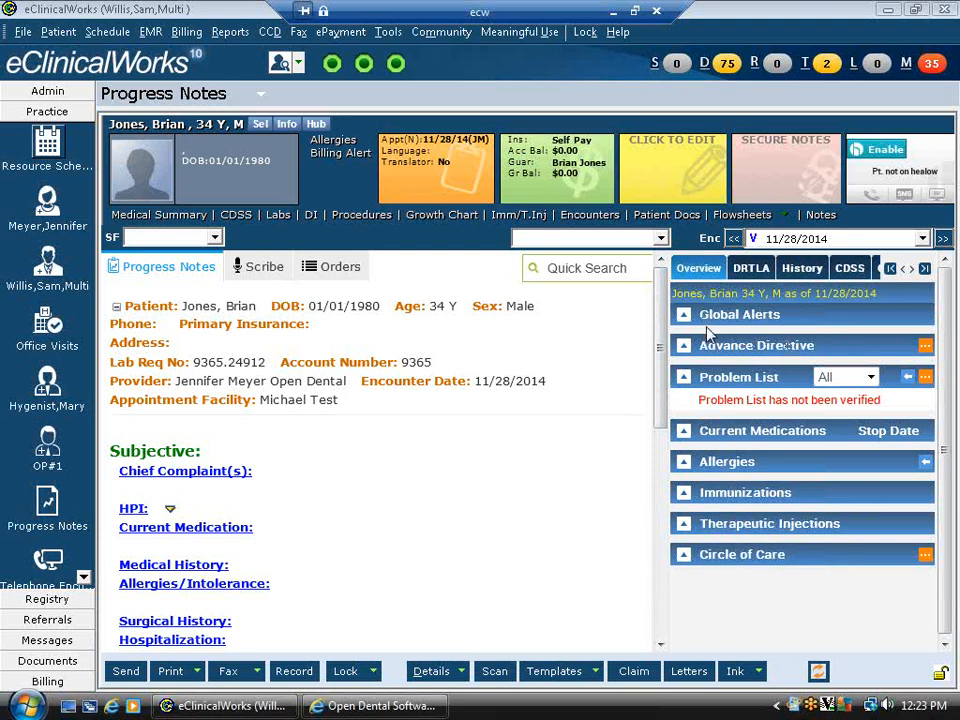
- Review the labs, history and overview panels, then launch the patient's dental chart
{"action": "left_click_drag", "start_coordinate": [701, 431], "coordinate": [825, 431]}
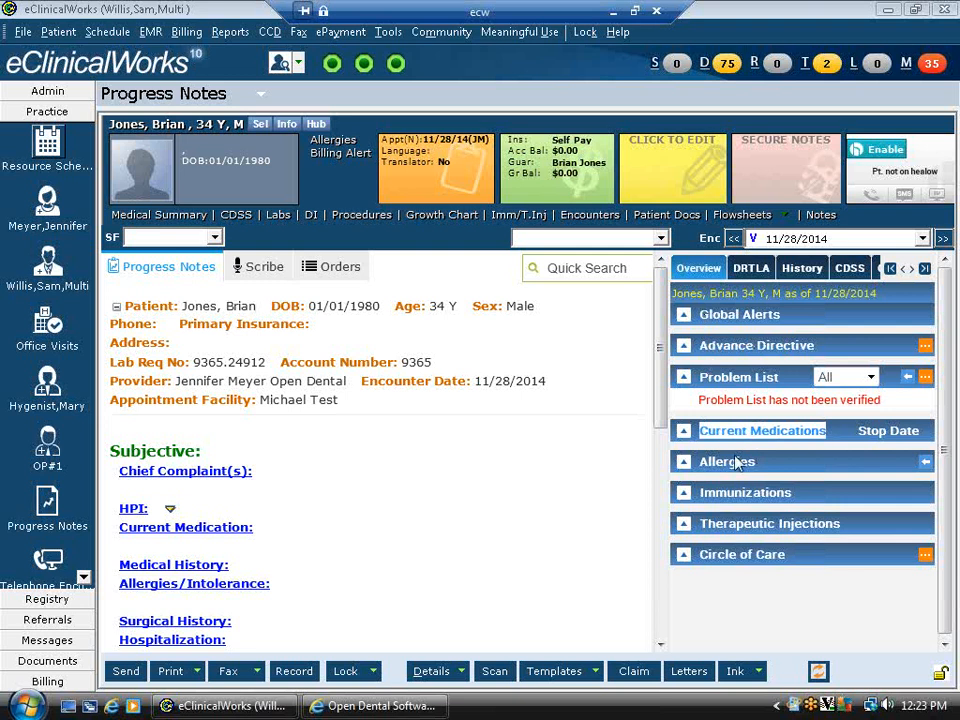
{"action": "double_click", "coordinate": [703, 461]}
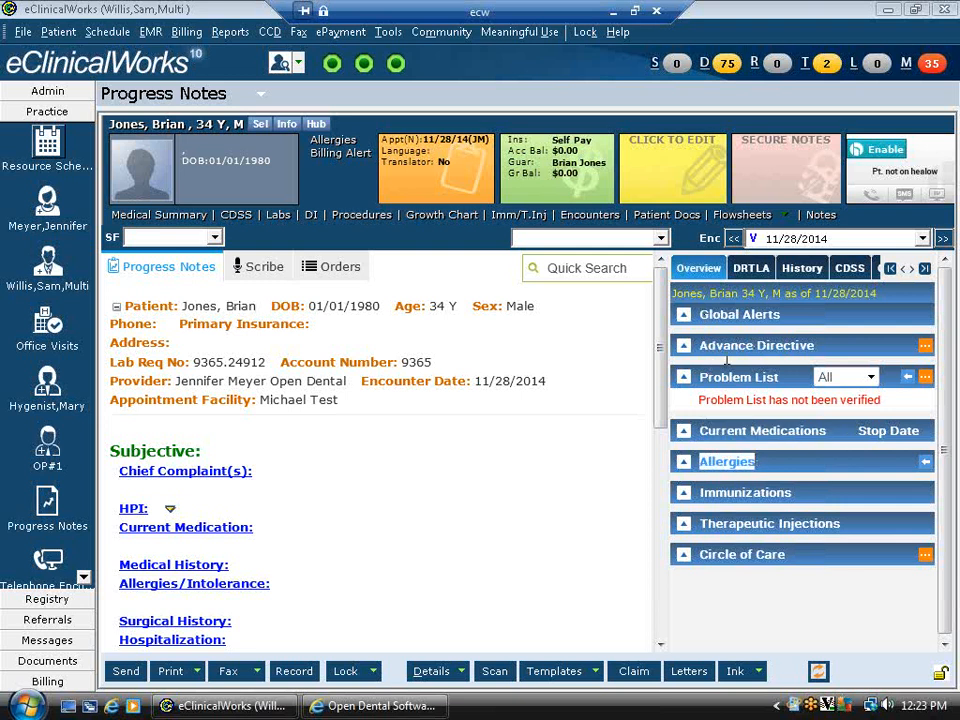
{"action": "left_click", "coordinate": [742, 271]}
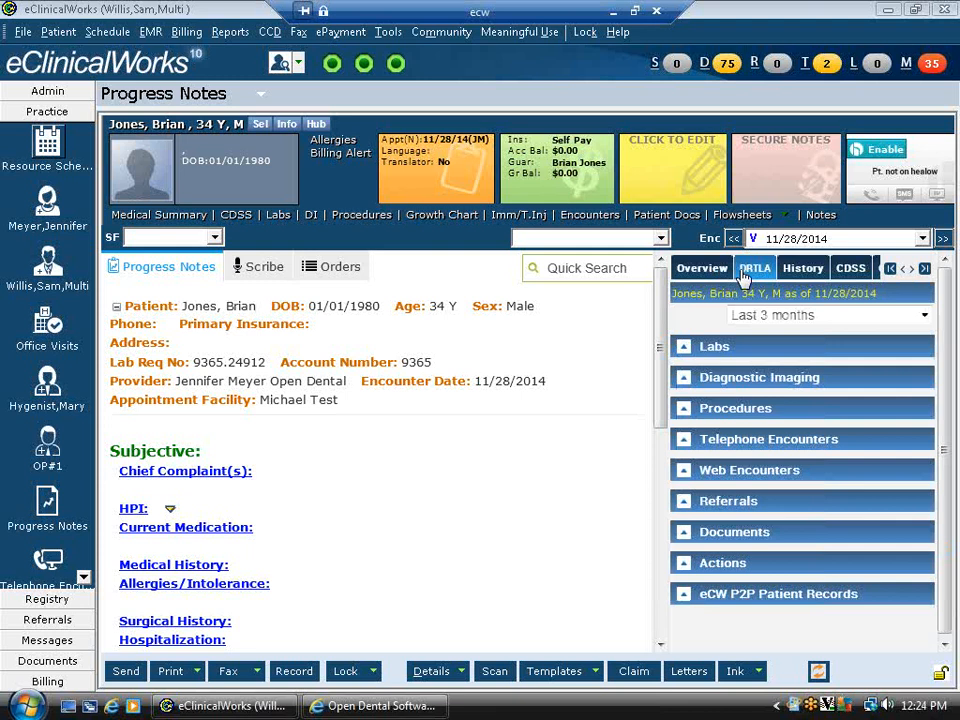
{"action": "left_click", "coordinate": [806, 270]}
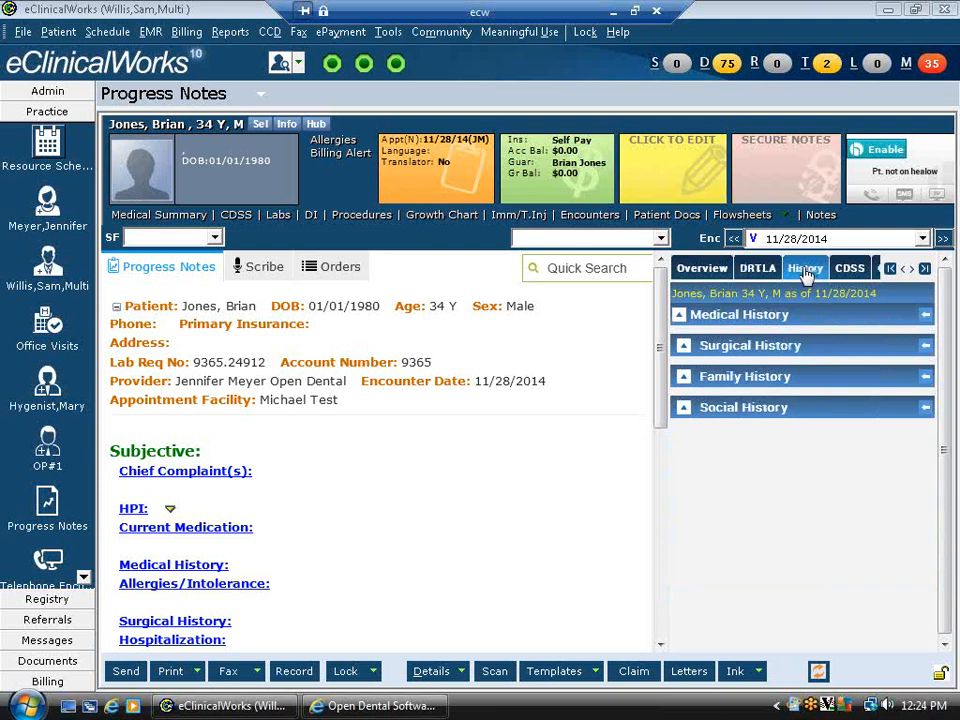
{"action": "left_click", "coordinate": [697, 269]}
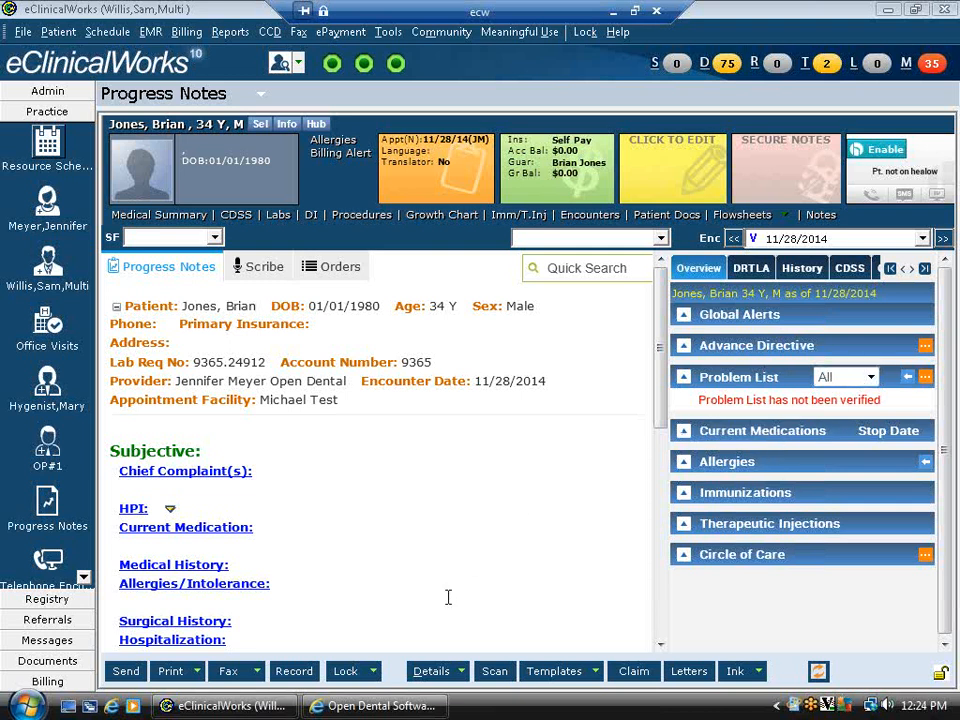
{"action": "left_click", "coordinate": [462, 673]}
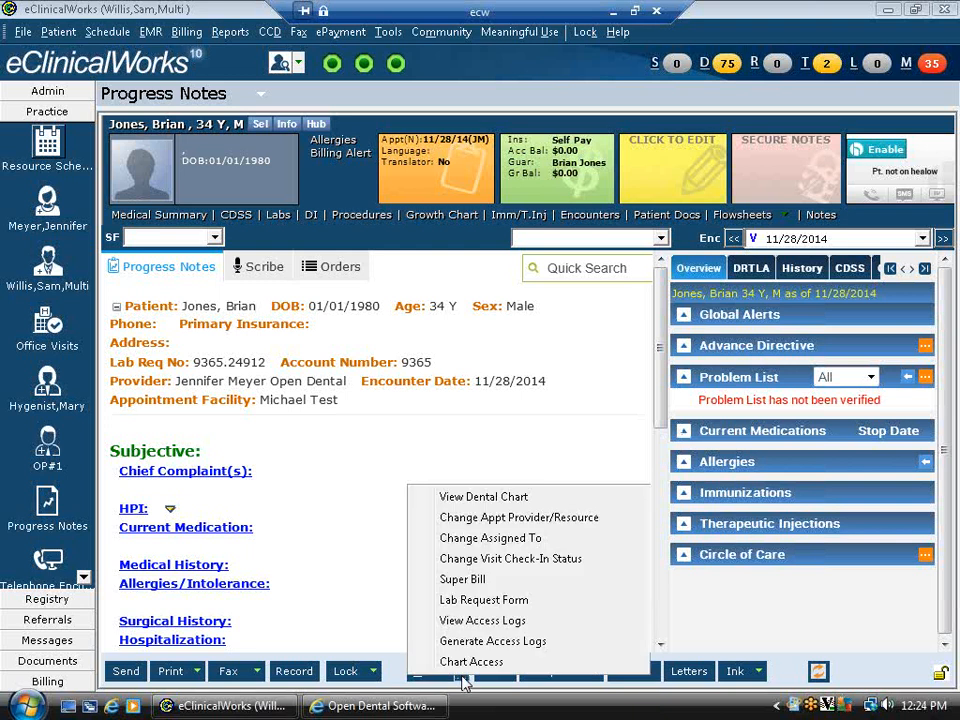
{"action": "left_click", "coordinate": [477, 503]}
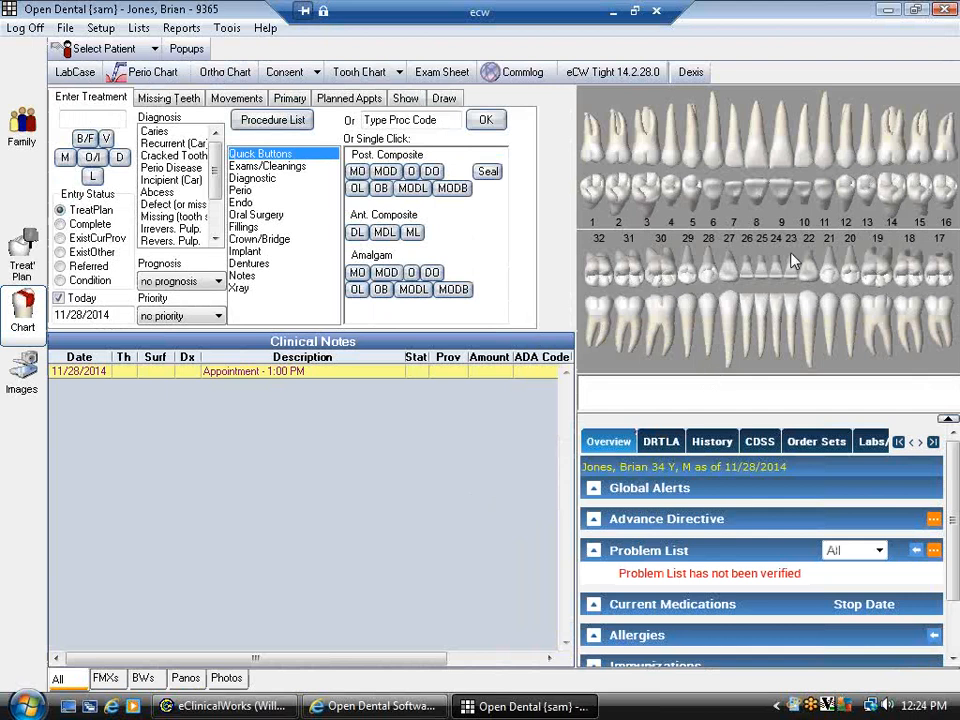
{"action": "left_click", "coordinate": [942, 38]}
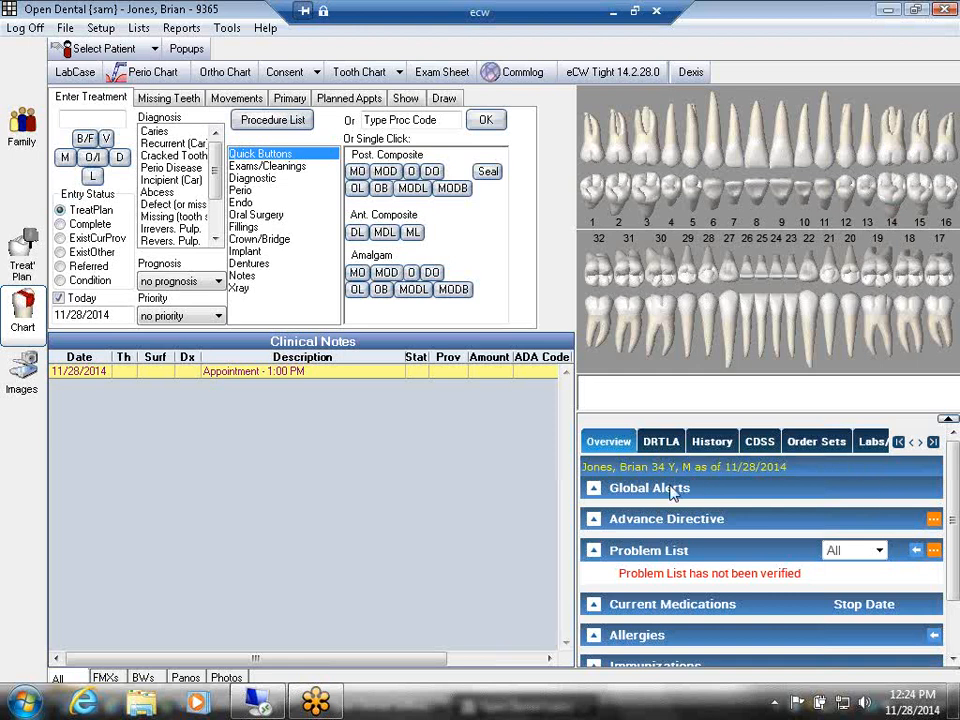
{"action": "left_click", "coordinate": [660, 442]}
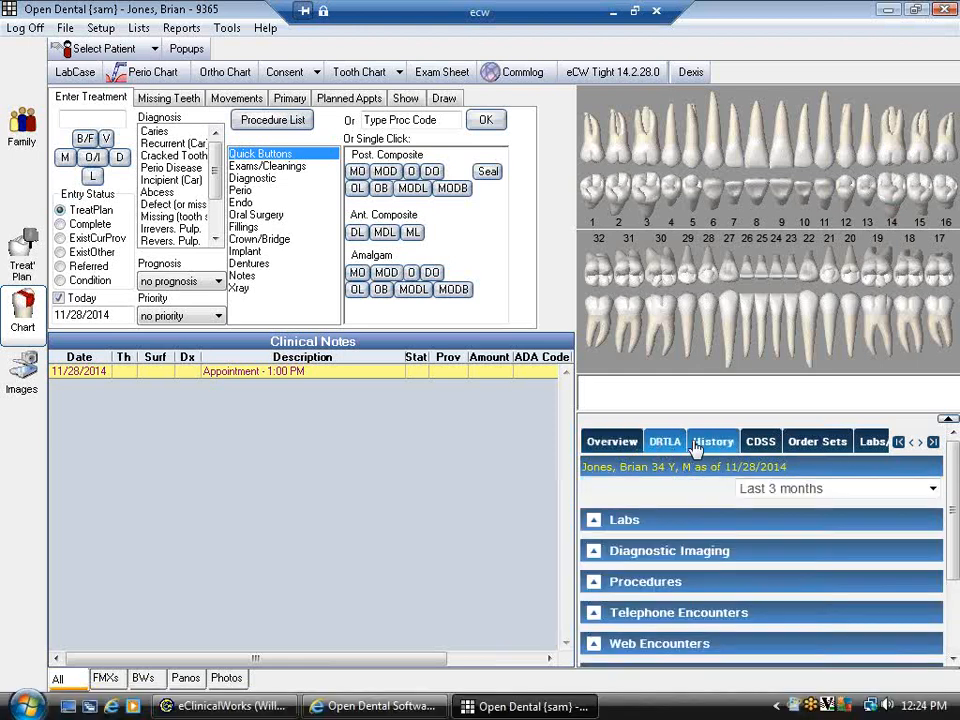
{"action": "left_click", "coordinate": [714, 442]}
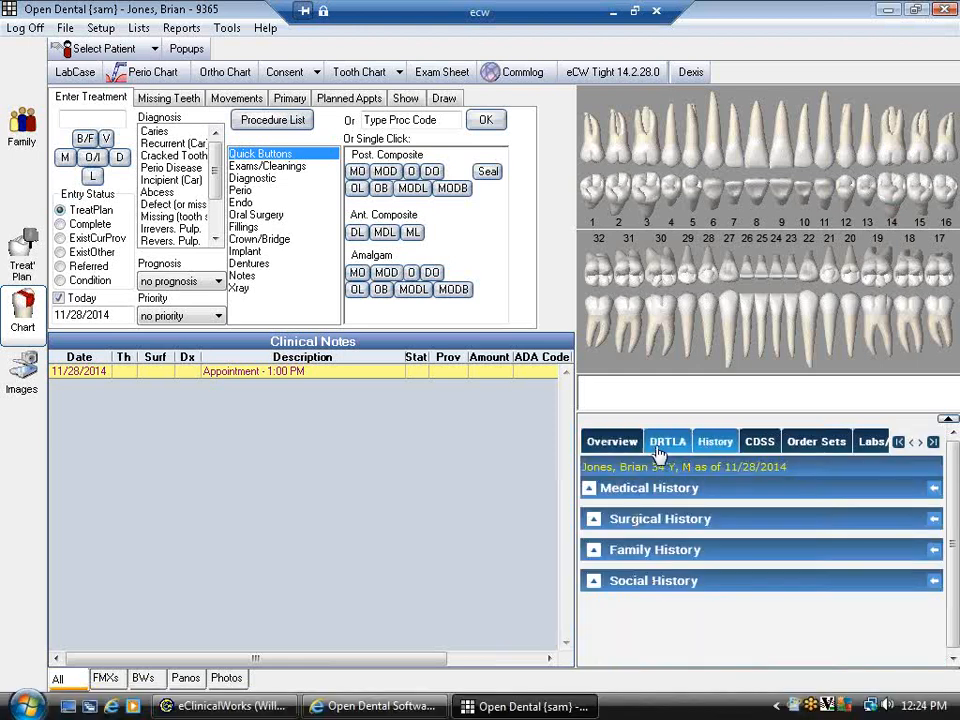
{"action": "left_click", "coordinate": [615, 442]}
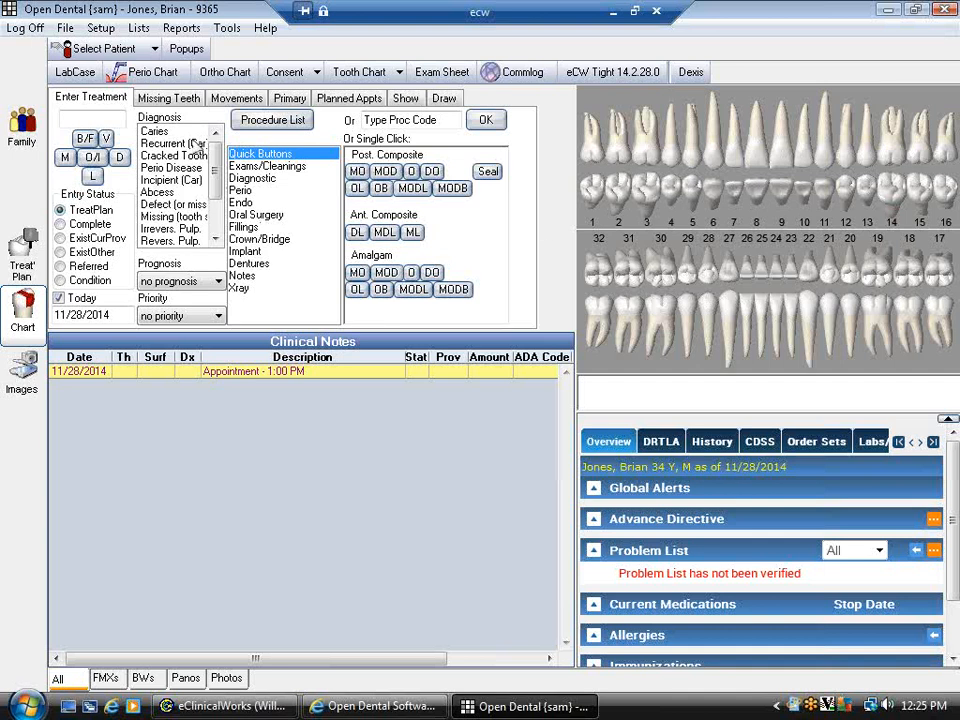
- Mark teeth 2 and 19 as missing
{"action": "left_click", "coordinate": [165, 104]}
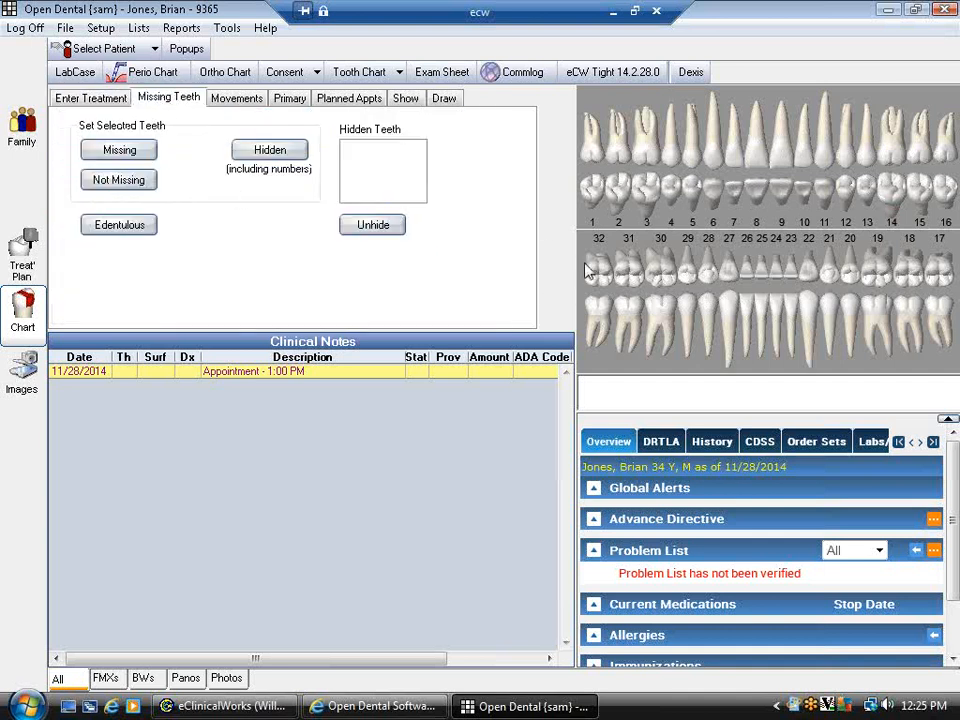
{"action": "left_click", "coordinate": [619, 223]}
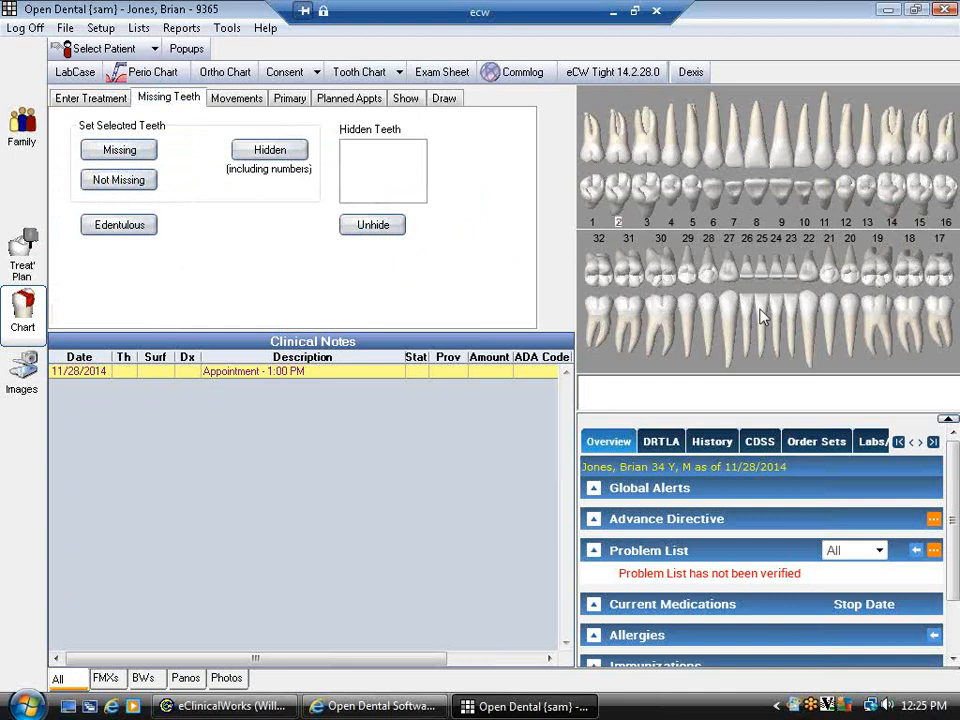
{"action": "left_click", "coordinate": [878, 334]}
{"action": "left_click_drag", "start_coordinate": [678, 158], "coordinate": [763, 157]}
{"action": "left_click_drag", "start_coordinate": [664, 161], "coordinate": [760, 163]}
{"action": "left_click", "coordinate": [119, 149]}
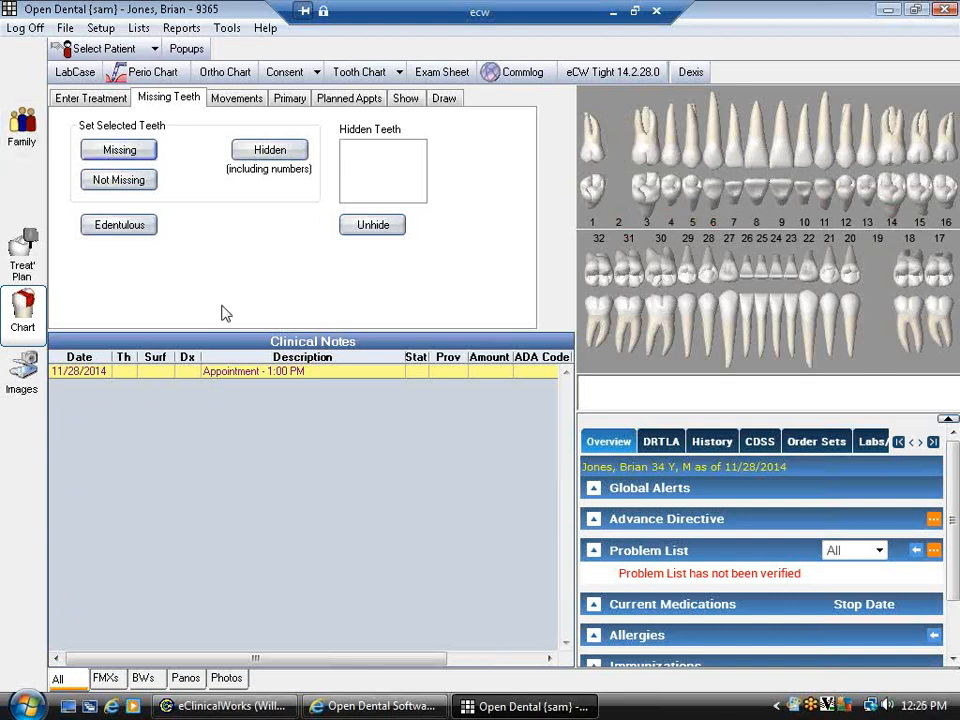
- Hide tooth 2, then unhide it so it shows on the chart again
{"action": "left_click", "coordinate": [618, 222]}
{"action": "left_click", "coordinate": [266, 153]}
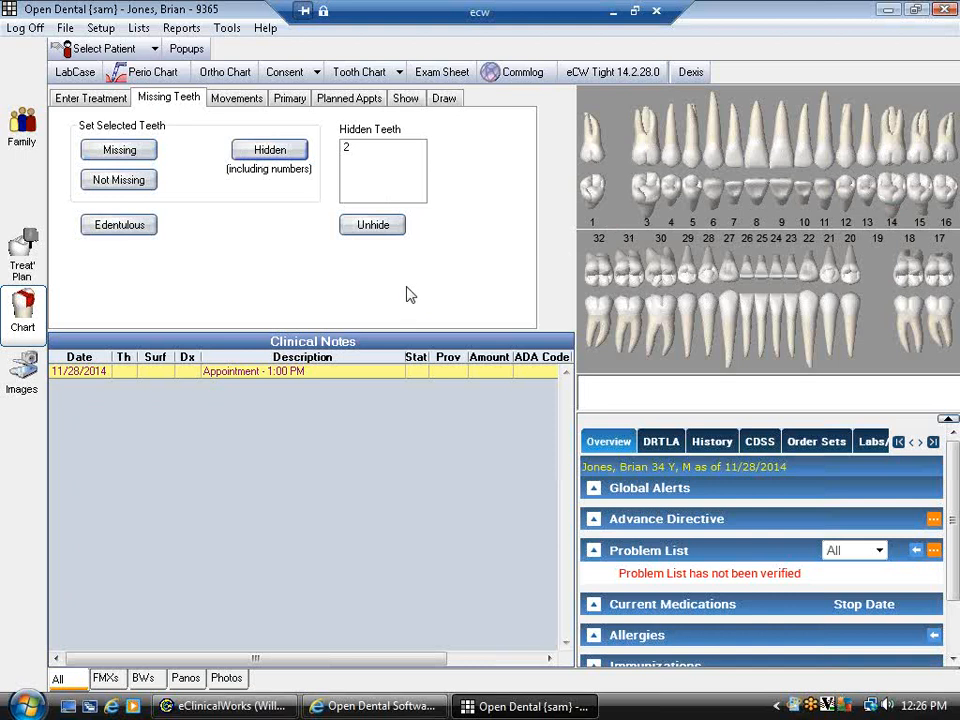
{"action": "left_click", "coordinate": [349, 149]}
{"action": "left_click", "coordinate": [380, 228]}
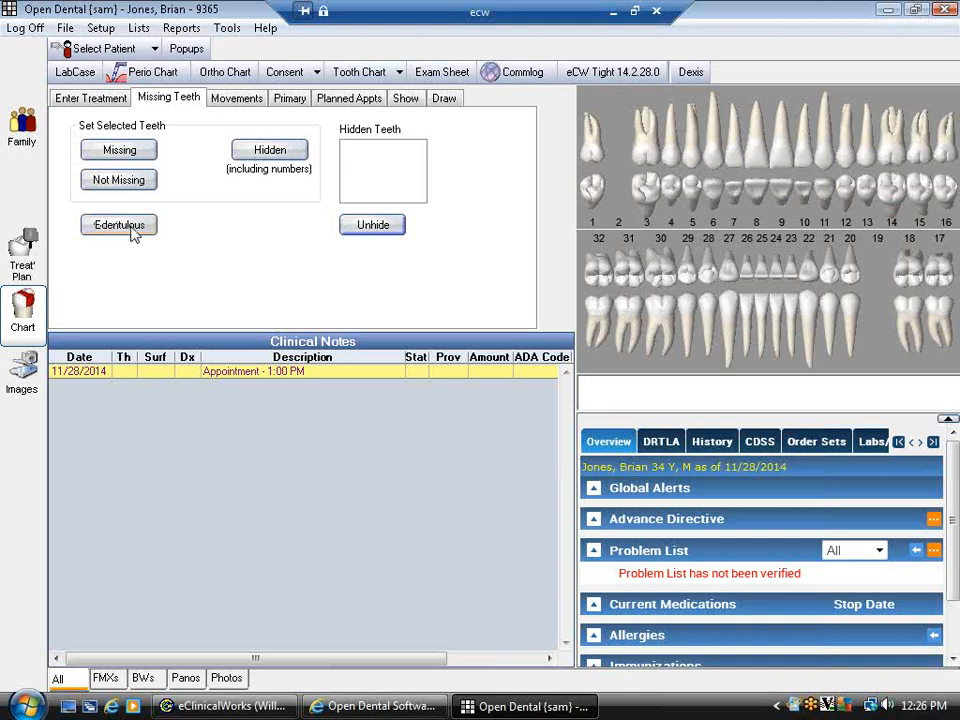
{"action": "left_click", "coordinate": [240, 100]}
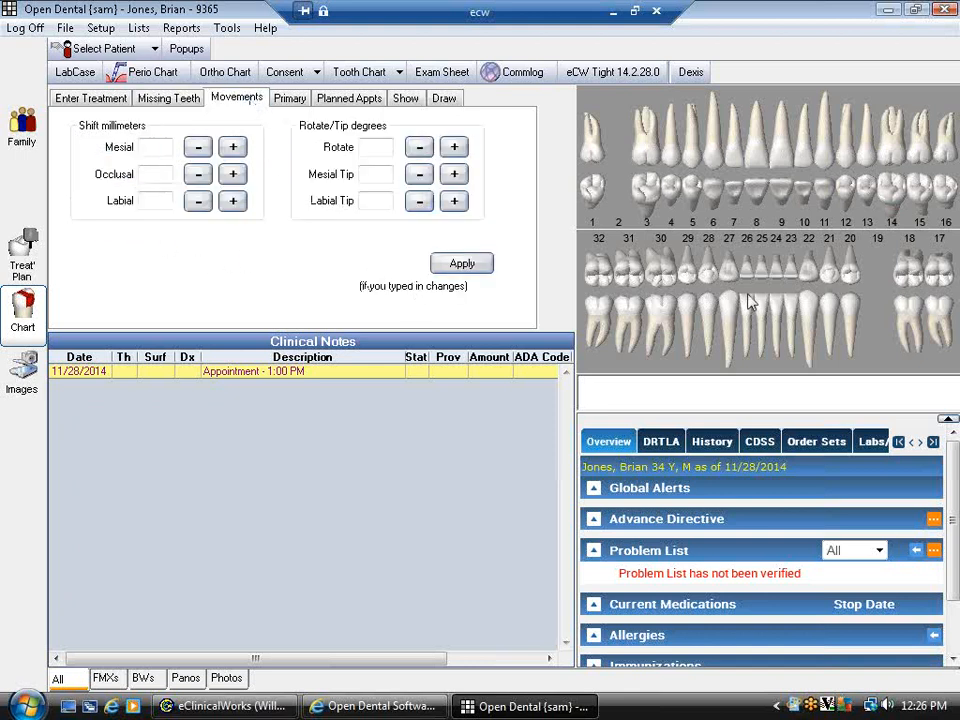
- Tip tooth 17 mesially by 10° and shift it -12 mm occlusally
{"action": "left_click", "coordinate": [943, 277]}
{"action": "left_click", "coordinate": [455, 176]}
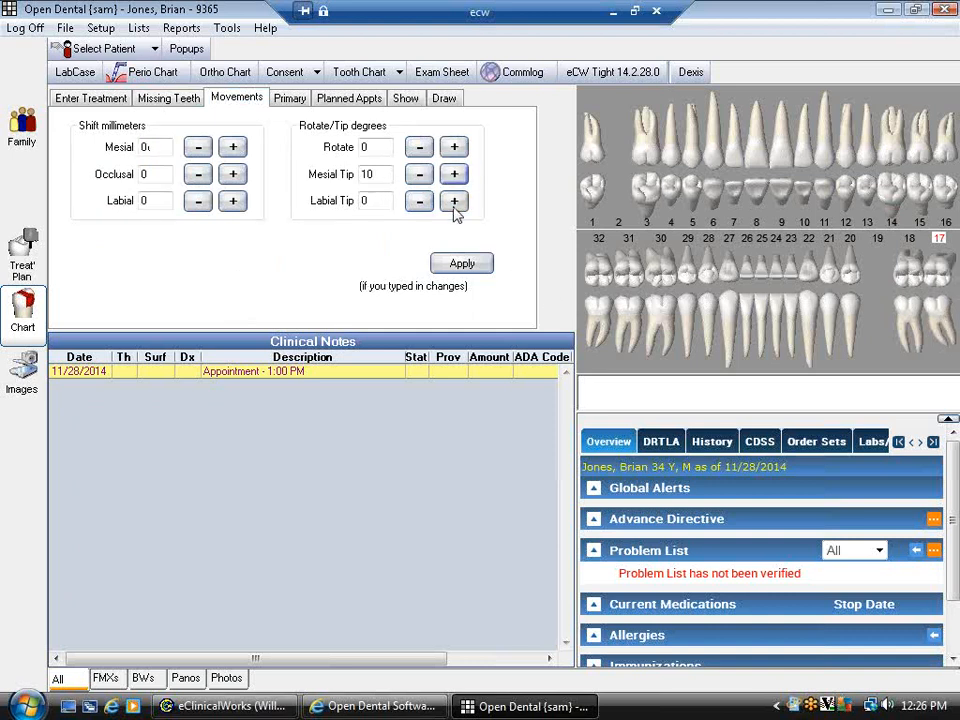
{"action": "left_click", "coordinate": [199, 175]}
{"action": "left_click", "coordinate": [199, 175]}
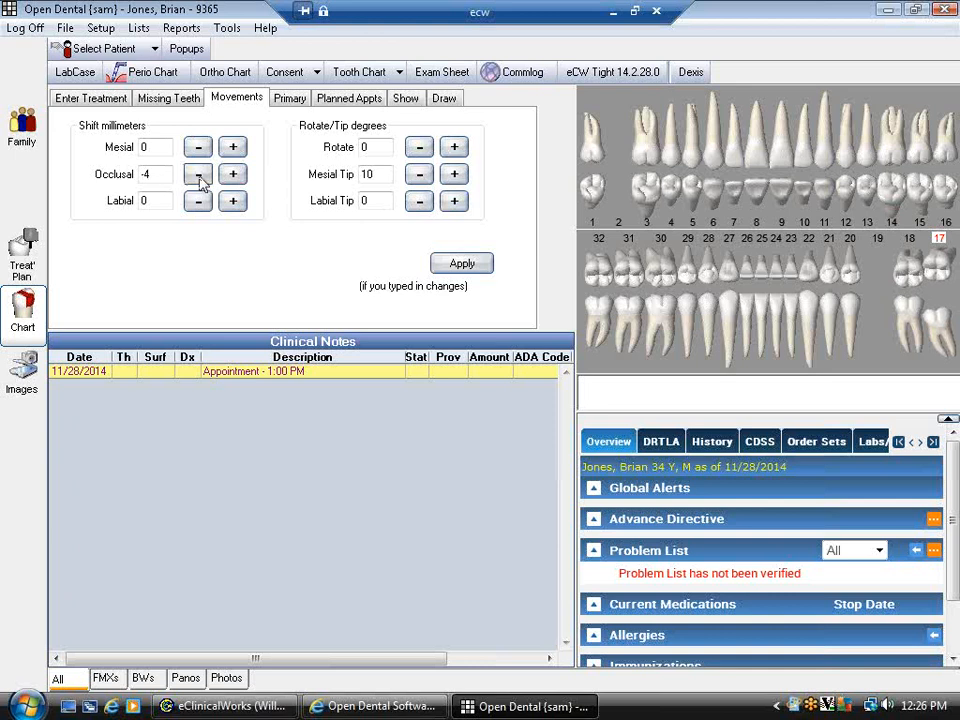
{"action": "left_click", "coordinate": [199, 175]}
{"action": "left_click", "coordinate": [199, 175]}
{"action": "left_click", "coordinate": [199, 175]}
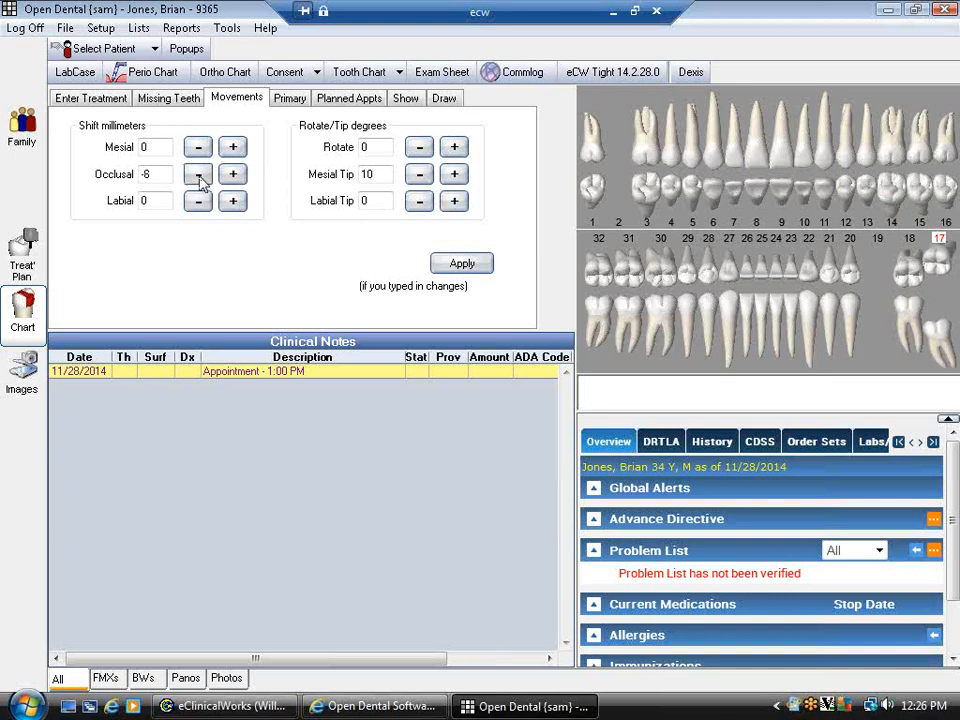
{"action": "left_click", "coordinate": [199, 175]}
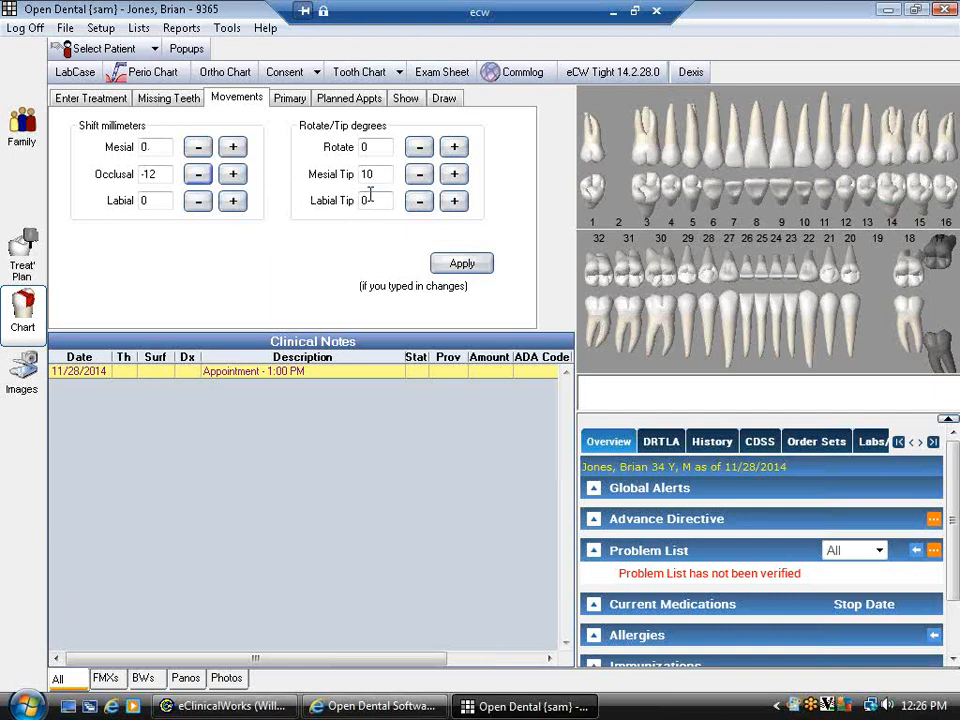
{"action": "left_click", "coordinate": [289, 98]}
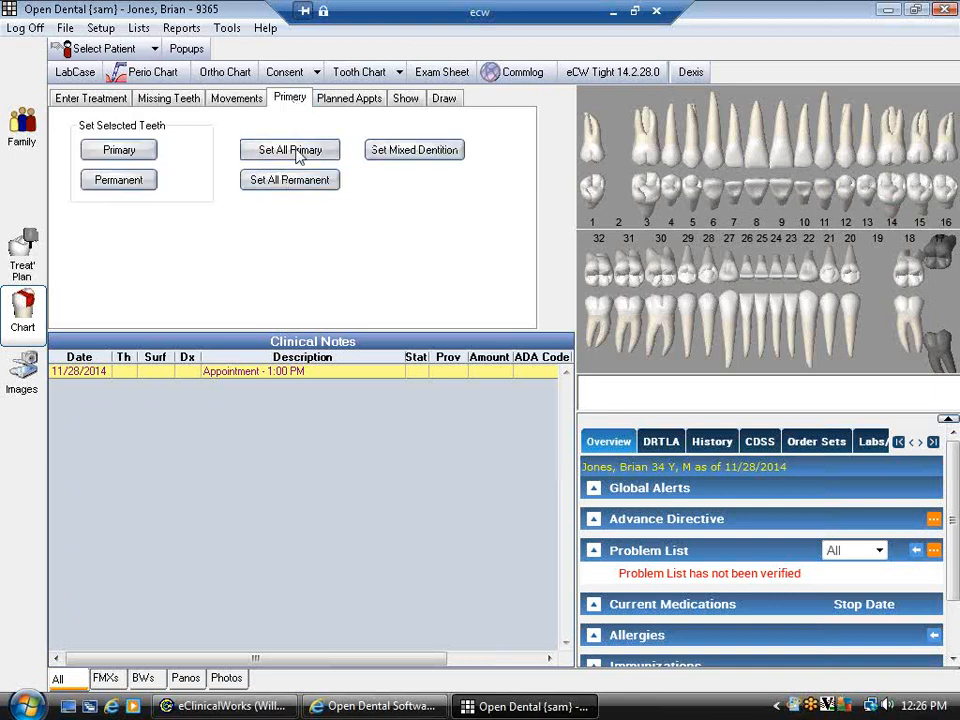
- Preview all-primary and mixed dentition, then set every tooth back to permanent
{"action": "left_click", "coordinate": [297, 154]}
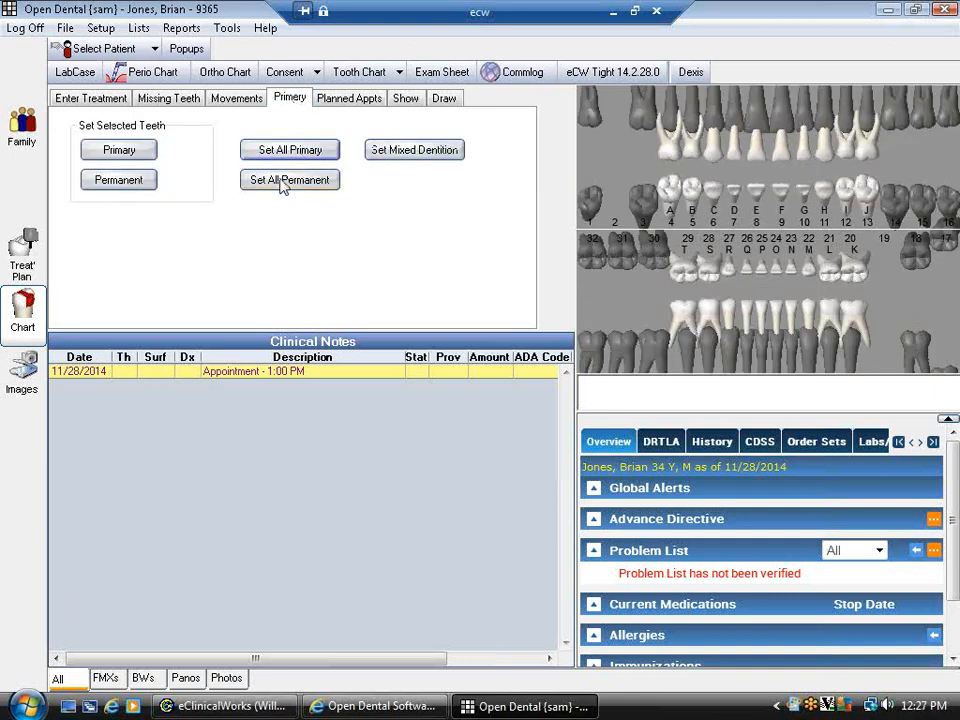
{"action": "left_click", "coordinate": [284, 186]}
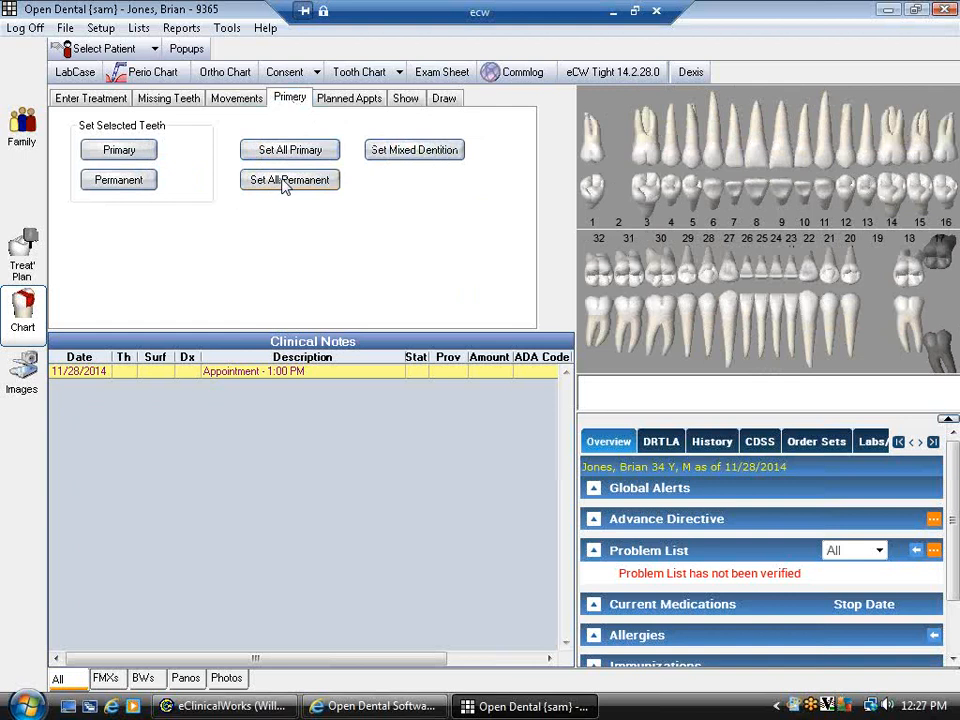
{"action": "left_click", "coordinate": [397, 157]}
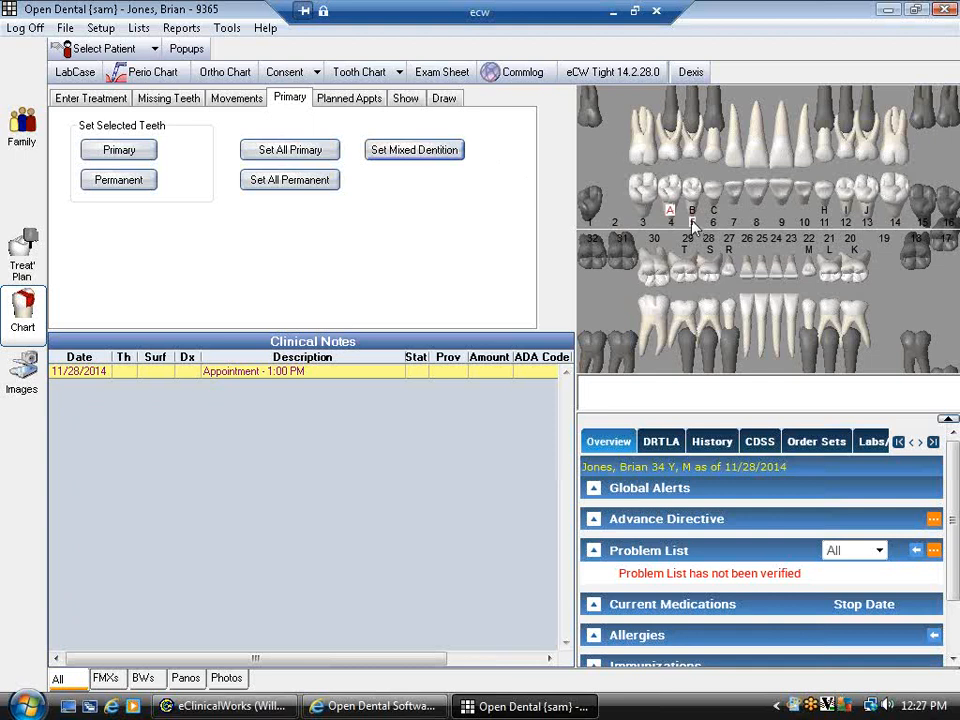
{"action": "left_click", "coordinate": [693, 222]}
{"action": "left_click", "coordinate": [88, 182]}
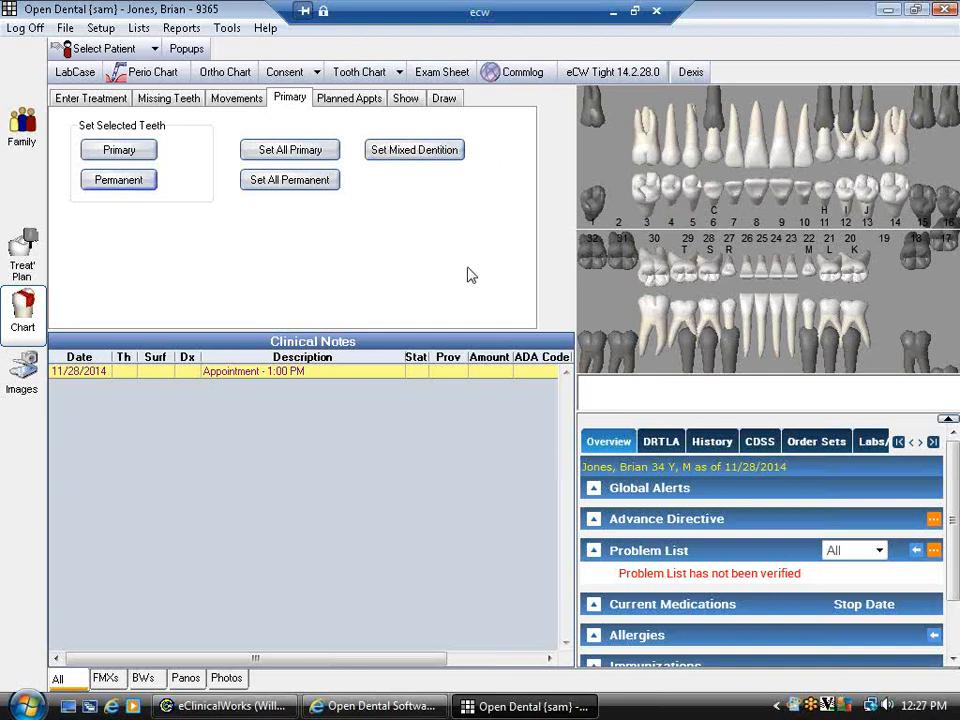
{"action": "left_click", "coordinate": [289, 188]}
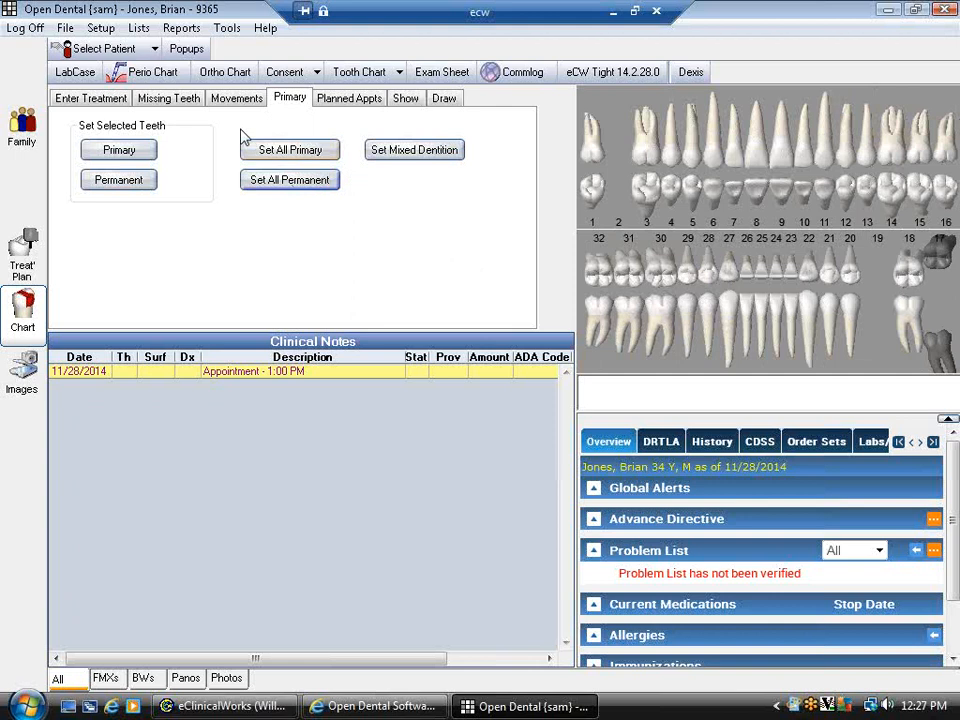
{"action": "left_click", "coordinate": [98, 99]}
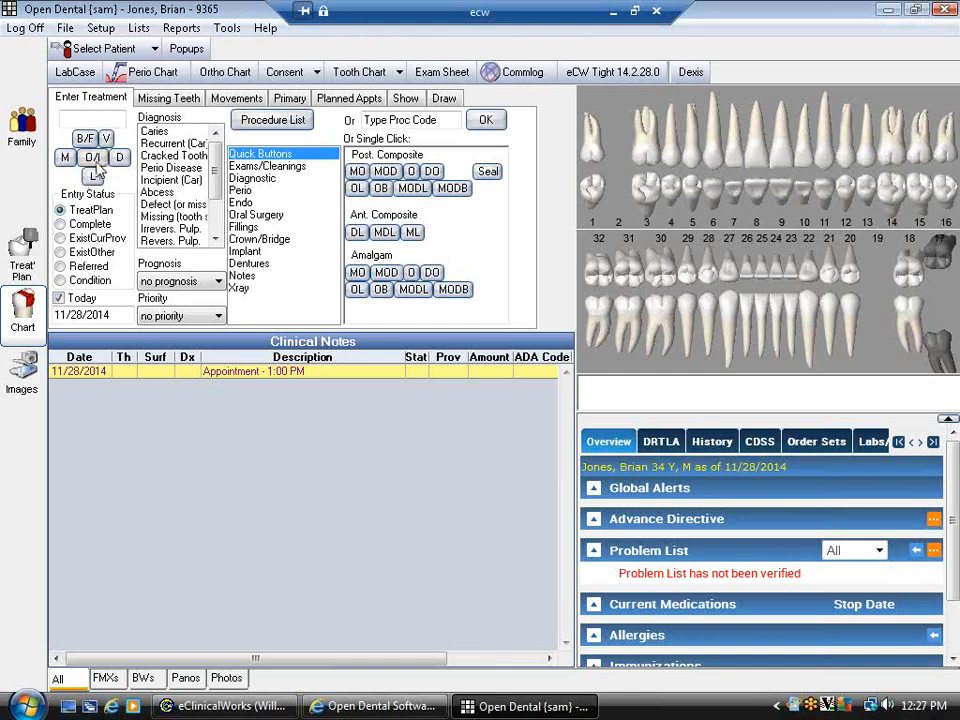
- Try Complete, ExistCurProv, Referred and Condition, ending with ExistOther as the entry status
{"action": "left_click", "coordinate": [92, 226]}
{"action": "left_click", "coordinate": [102, 240]}
{"action": "left_click", "coordinate": [101, 253]}
{"action": "left_click", "coordinate": [90, 268]}
{"action": "left_click", "coordinate": [91, 281]}
{"action": "left_click", "coordinate": [89, 254]}
- Select Recurrent Caries as the diagnosis, leaving prognosis and priority blank
{"action": "left_click", "coordinate": [157, 194]}
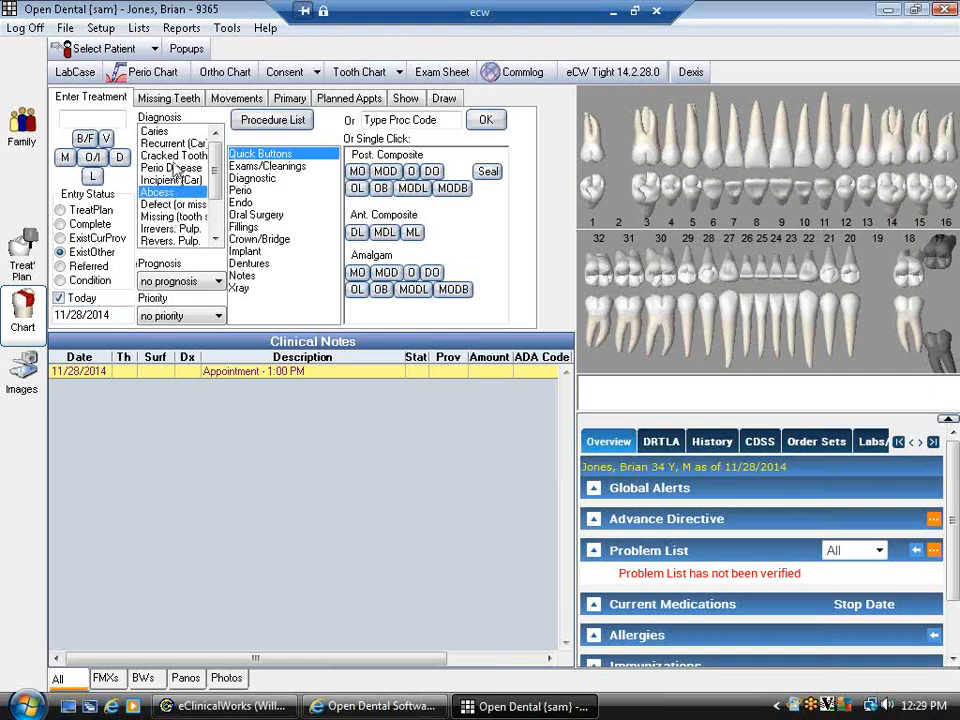
{"action": "left_click", "coordinate": [174, 145]}
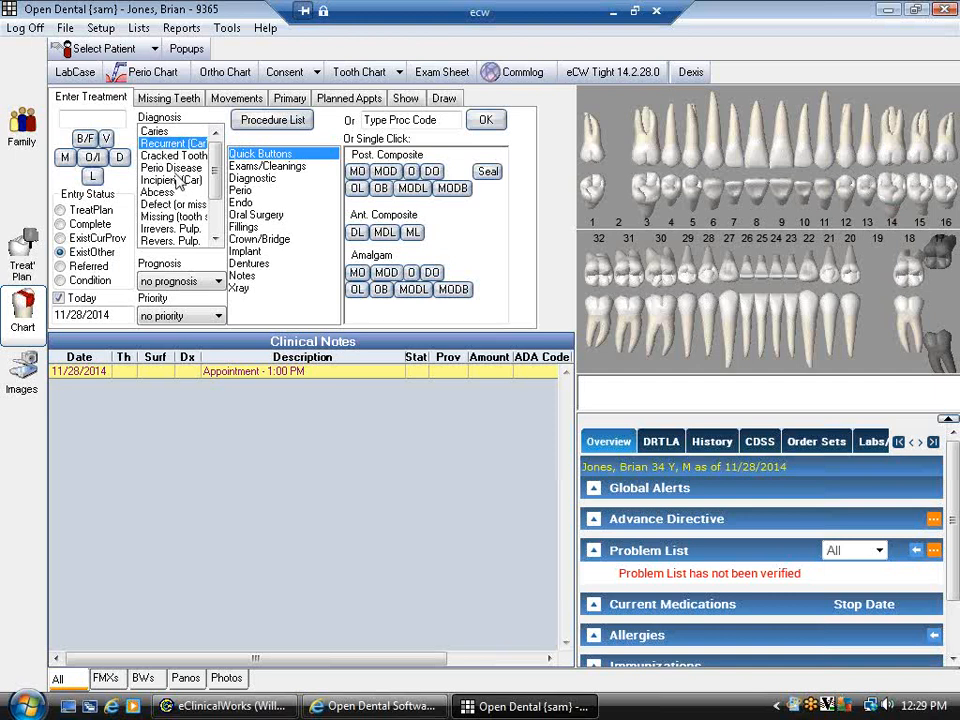
{"action": "left_click", "coordinate": [212, 284]}
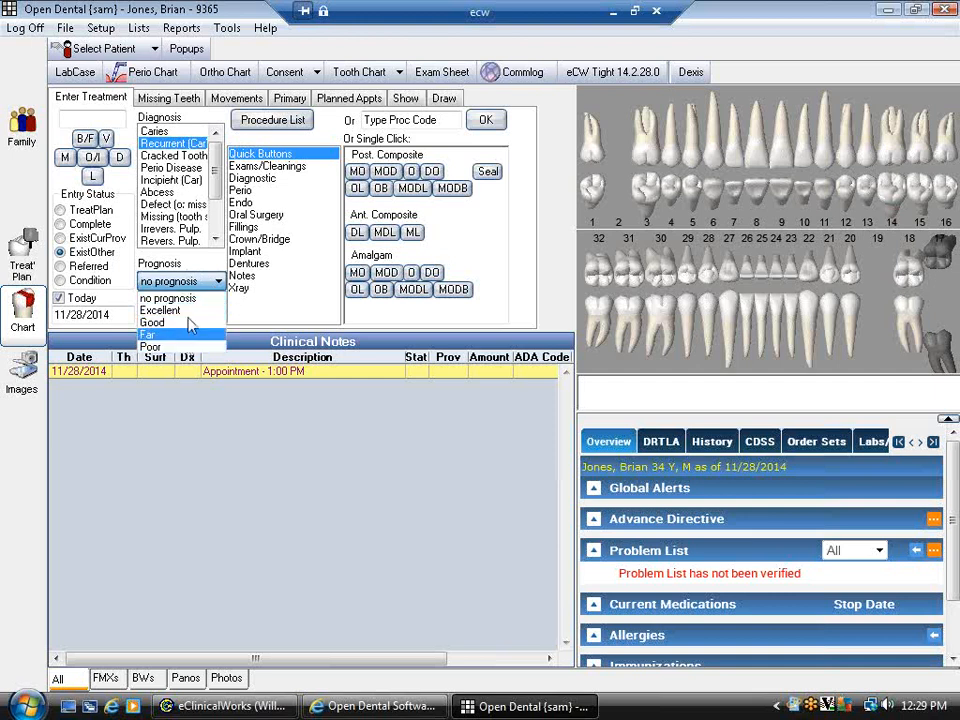
{"action": "left_click", "coordinate": [199, 261]}
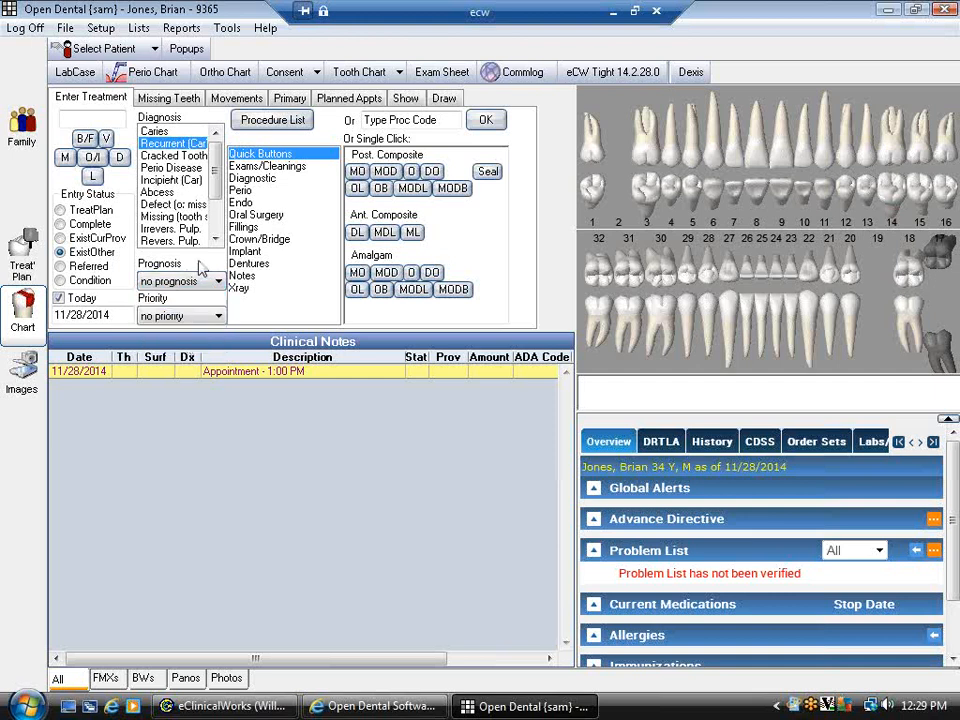
{"action": "left_click", "coordinate": [218, 316]}
{"action": "left_click", "coordinate": [217, 318]}
- Browse the Fillings, Crown & Bridge, Exam, Diagnostic, Perio and Endo groups, ending on Quick Buttons
{"action": "left_click", "coordinate": [248, 227]}
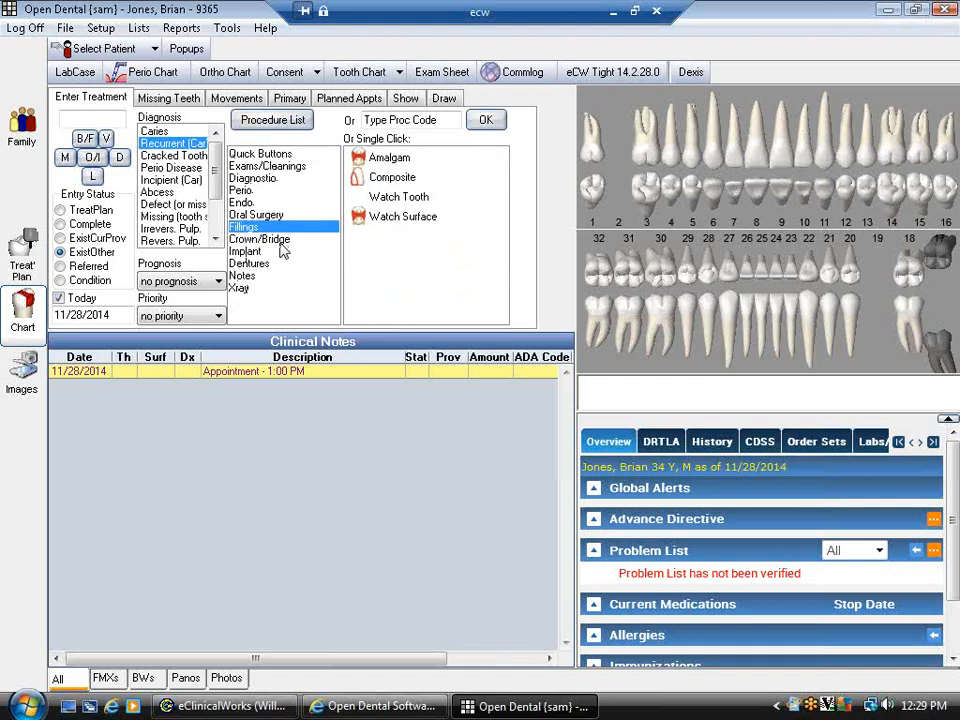
{"action": "left_click", "coordinate": [280, 242]}
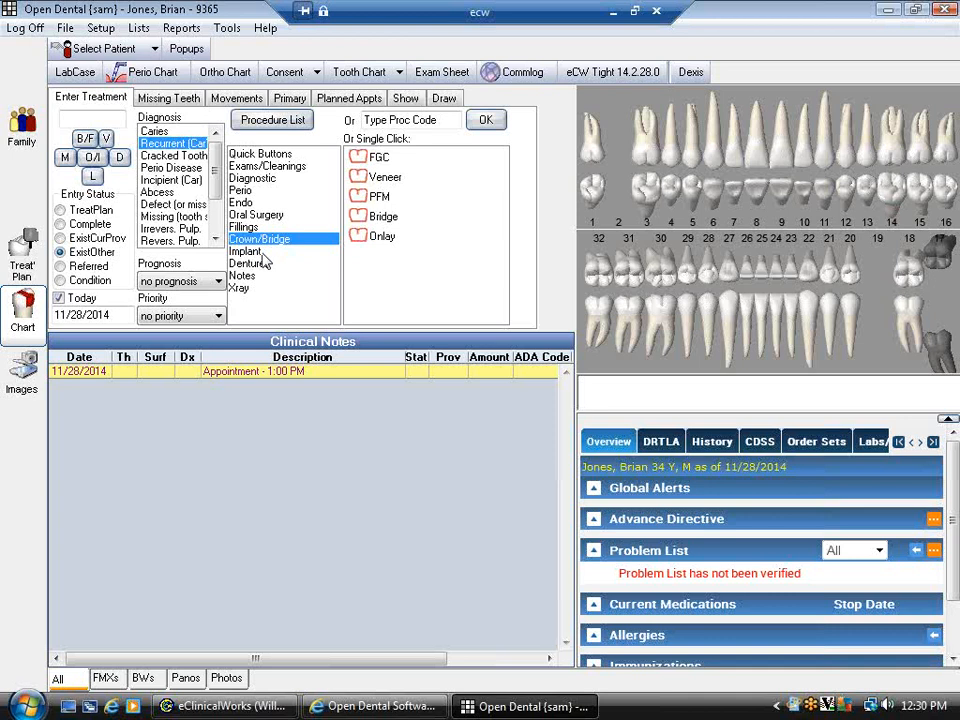
{"action": "left_click", "coordinate": [262, 167]}
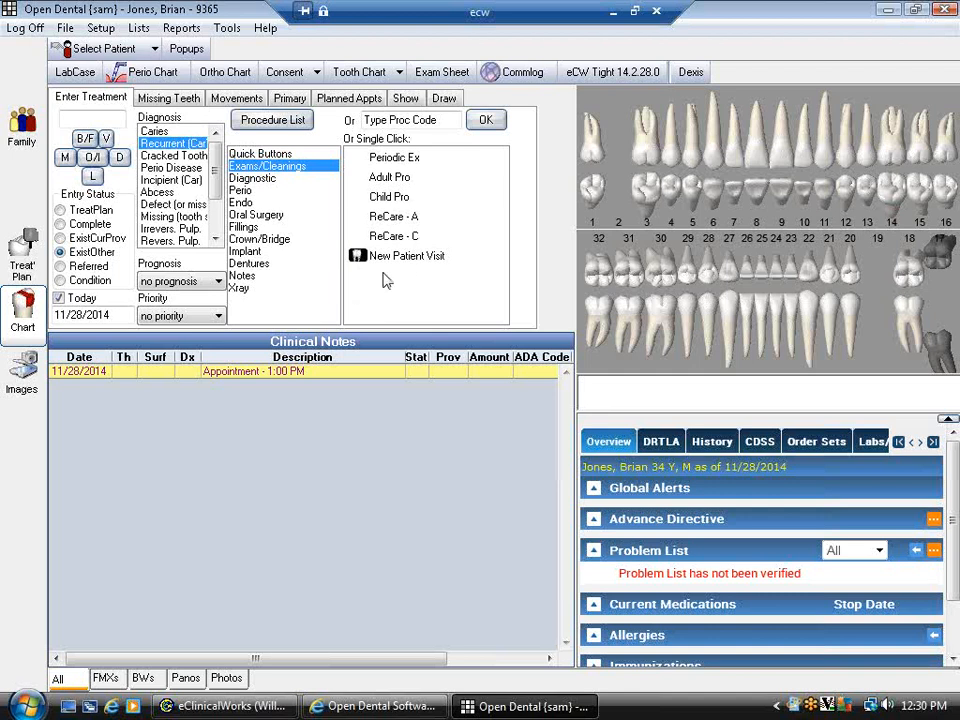
{"action": "left_click", "coordinate": [259, 178]}
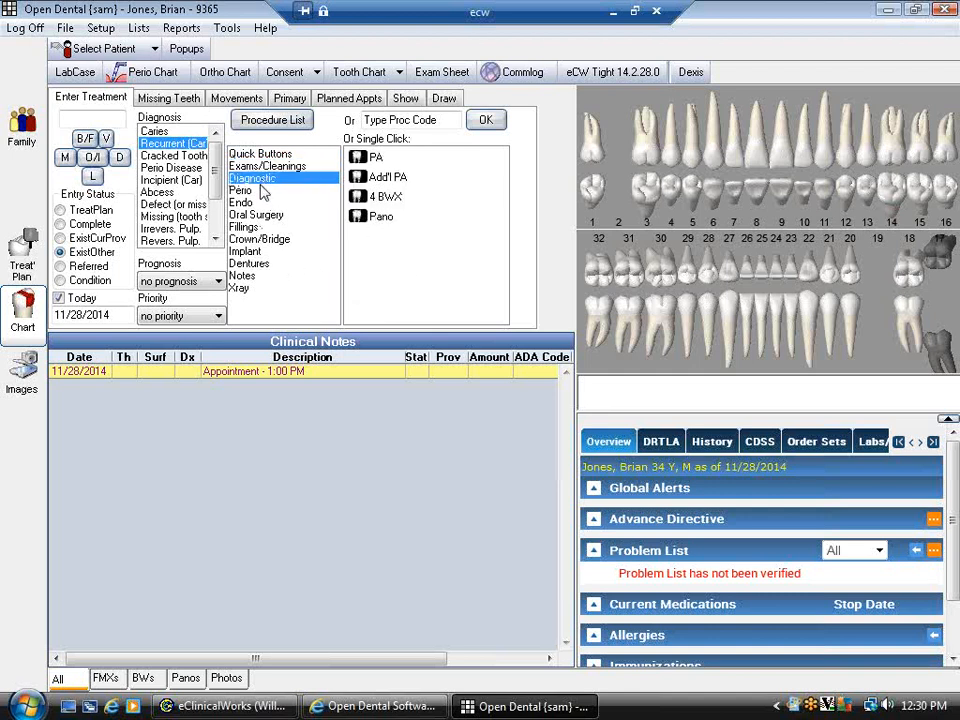
{"action": "left_click", "coordinate": [259, 190]}
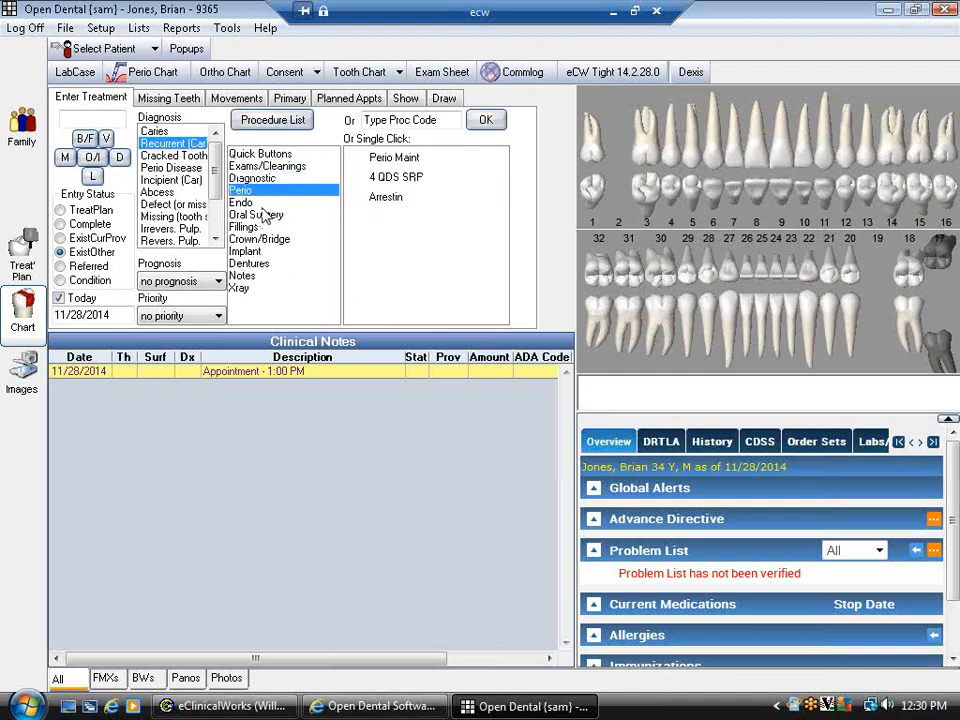
{"action": "left_click", "coordinate": [258, 203]}
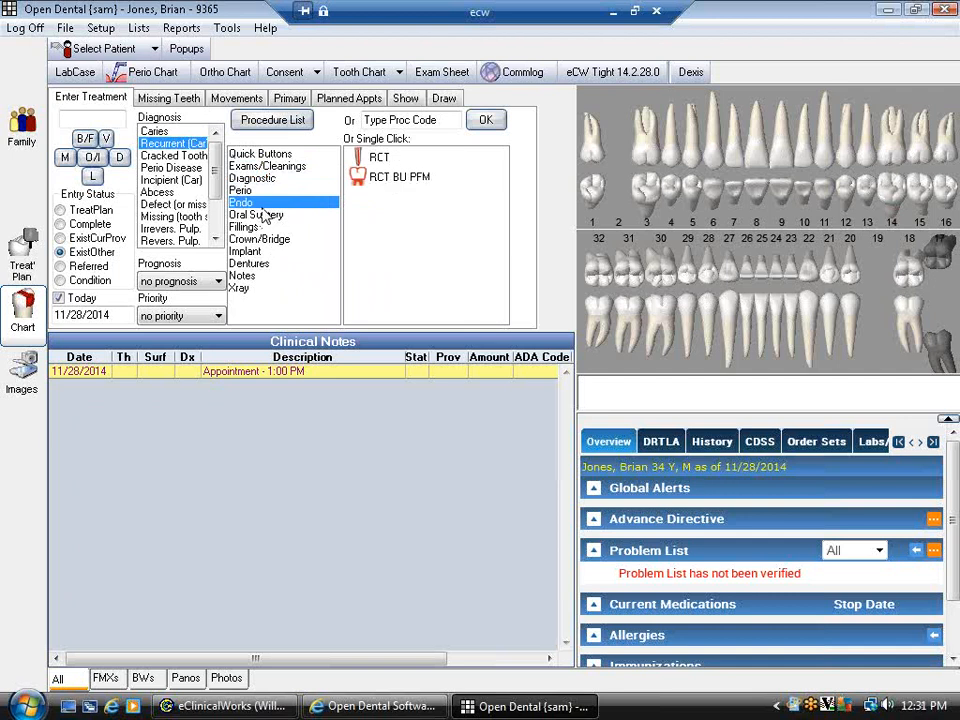
{"action": "left_click", "coordinate": [260, 154]}
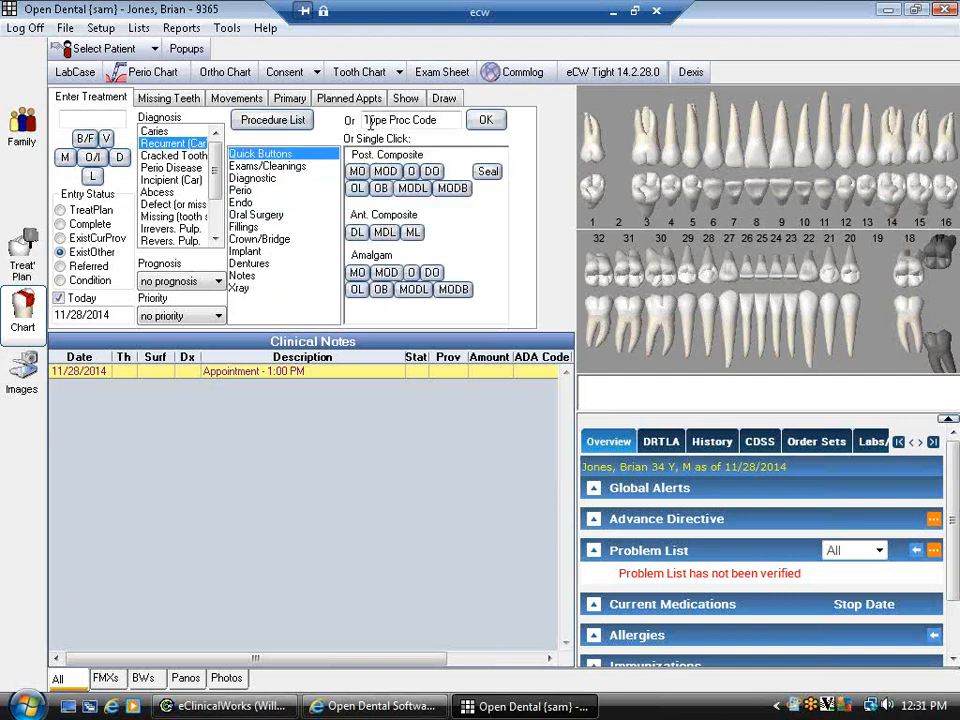
{"action": "left_click", "coordinate": [439, 119]}
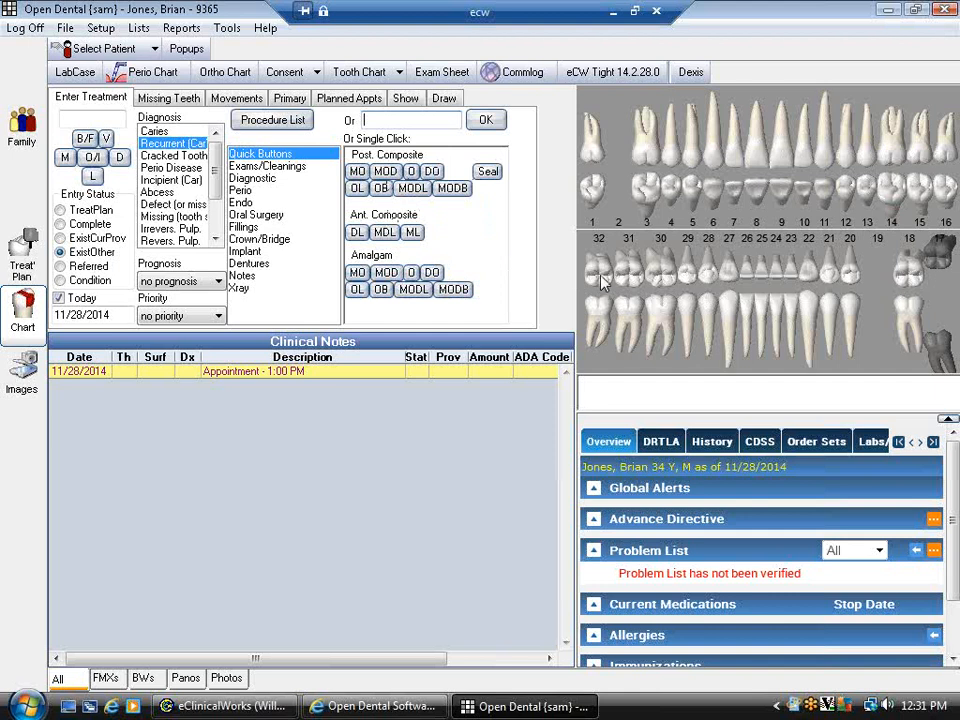
- Record MOD posterior composite on tooth 32 and MOD amalgam on tooth 31, then set TreatPlan status
{"action": "left_click", "coordinate": [596, 330]}
{"action": "left_click", "coordinate": [386, 172]}
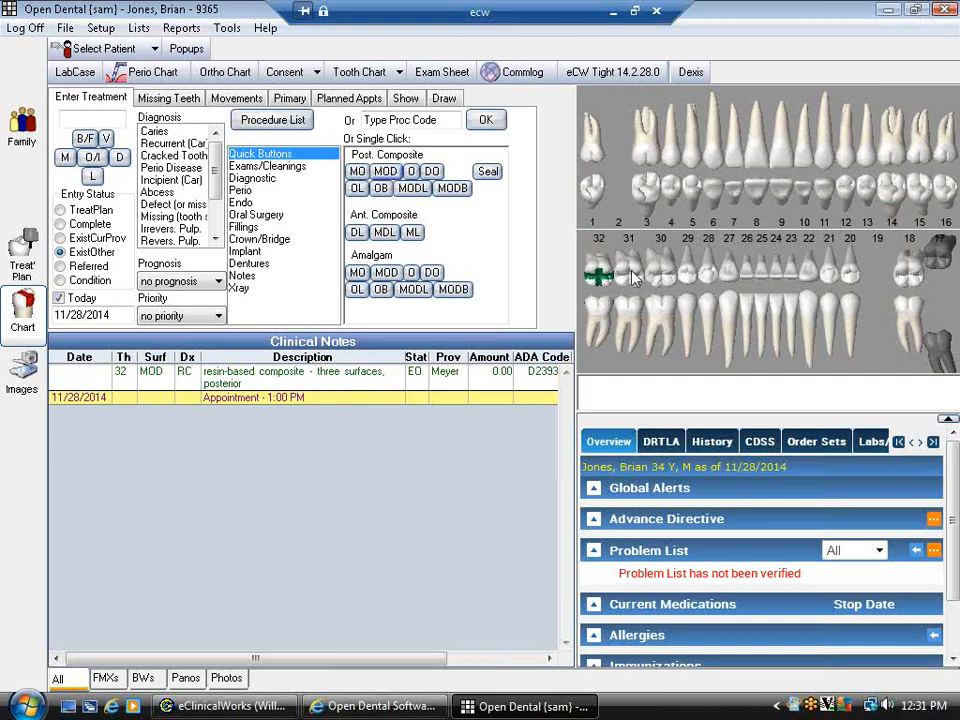
{"action": "left_click", "coordinate": [634, 278]}
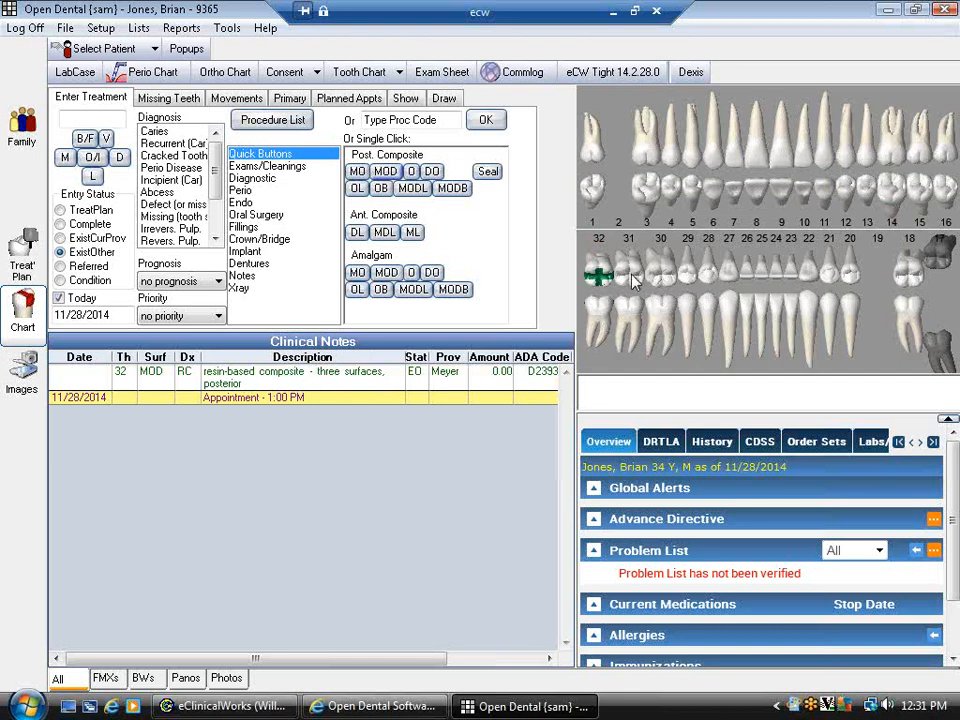
{"action": "left_click", "coordinate": [380, 273]}
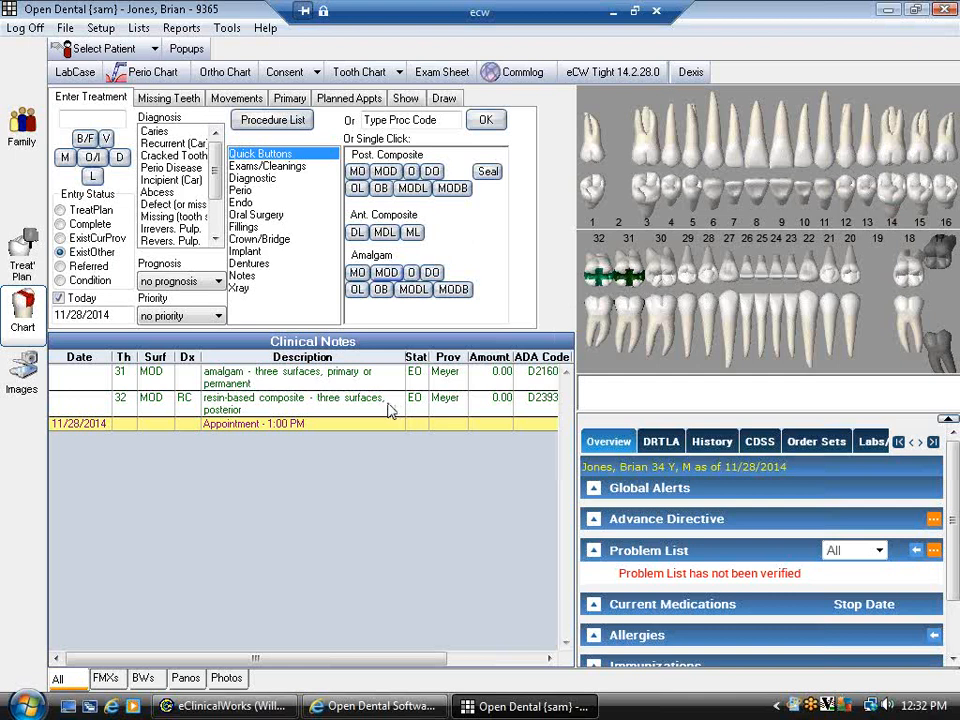
{"action": "left_click", "coordinate": [70, 212]}
- Plan an MOD composite on tooth 30 and a Crown/Bridge bridge spanning teeth 1 to 3
{"action": "left_click", "coordinate": [645, 283]}
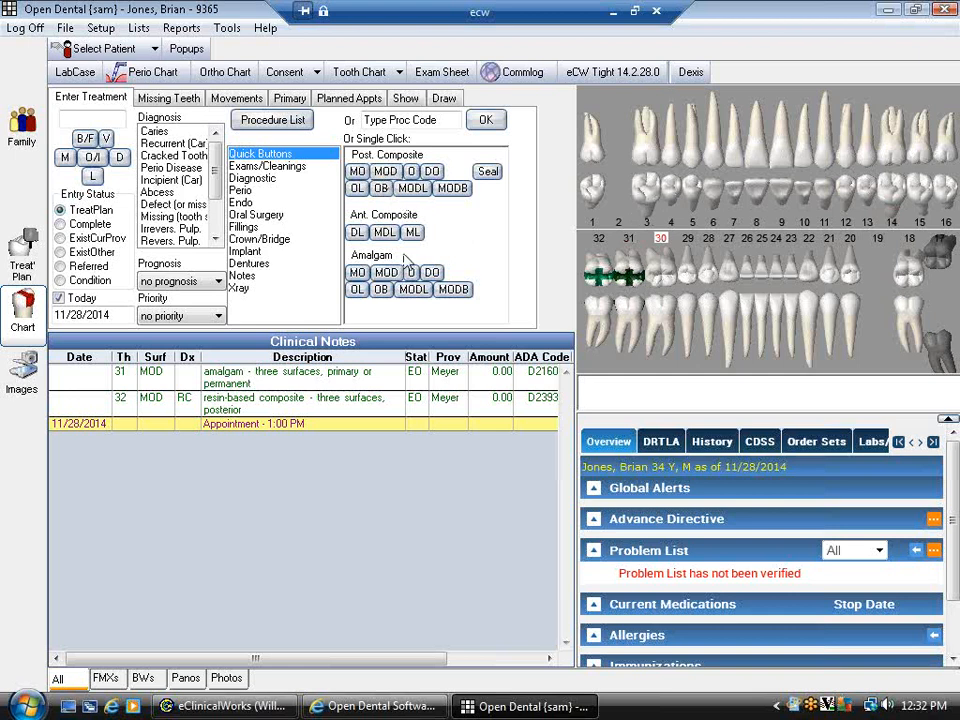
{"action": "left_click", "coordinate": [385, 171]}
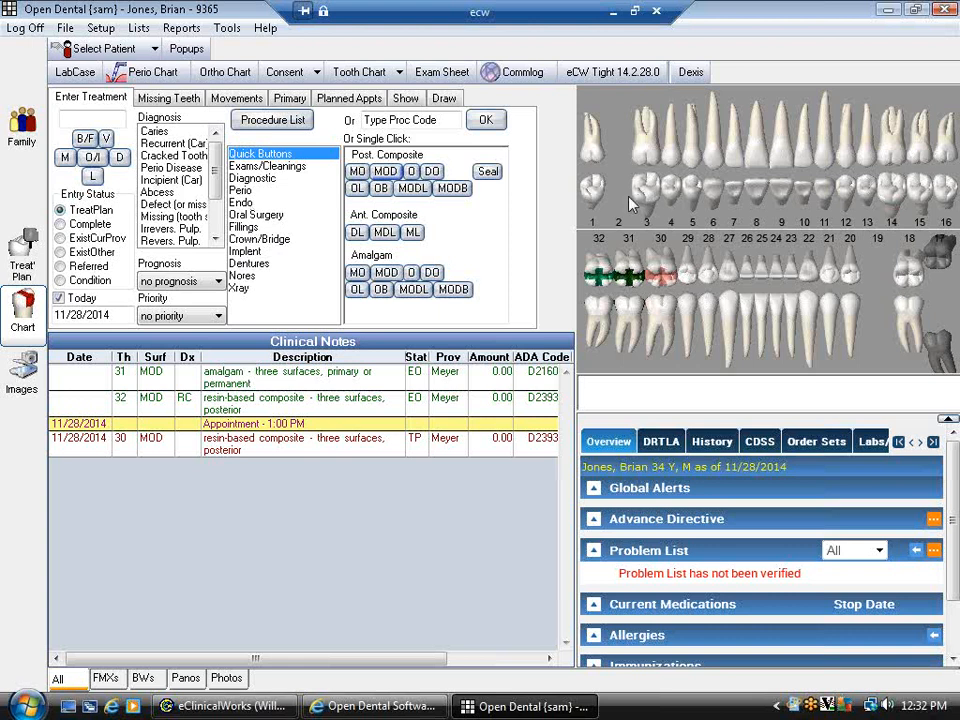
{"action": "left_click", "coordinate": [593, 188]}
{"action": "left_click_drag", "start_coordinate": [616, 202], "coordinate": [647, 196]}
{"action": "left_click", "coordinate": [249, 238]}
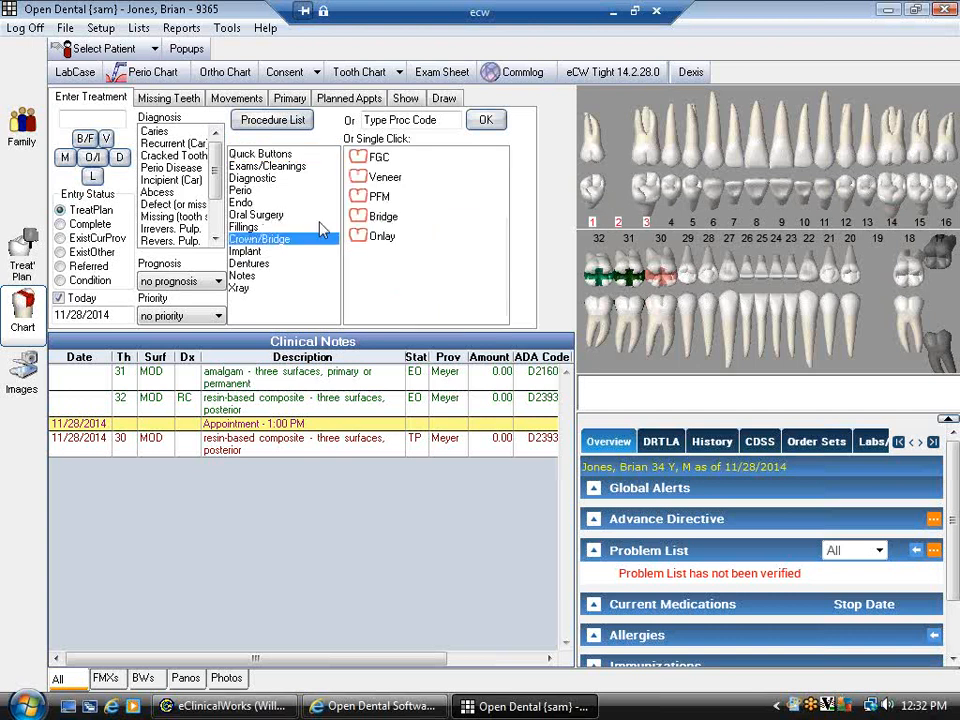
{"action": "left_click", "coordinate": [385, 220]}
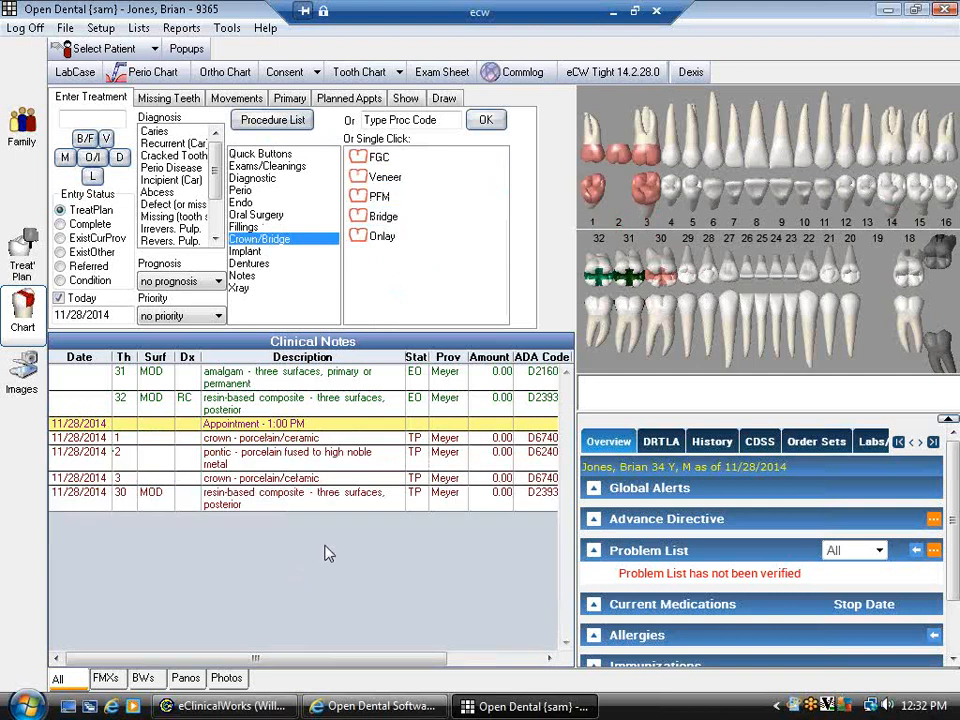
- Select the new crown entries for teeth 1 and 3 and the tooth 2 pontic entry
{"action": "left_click", "coordinate": [356, 440]}
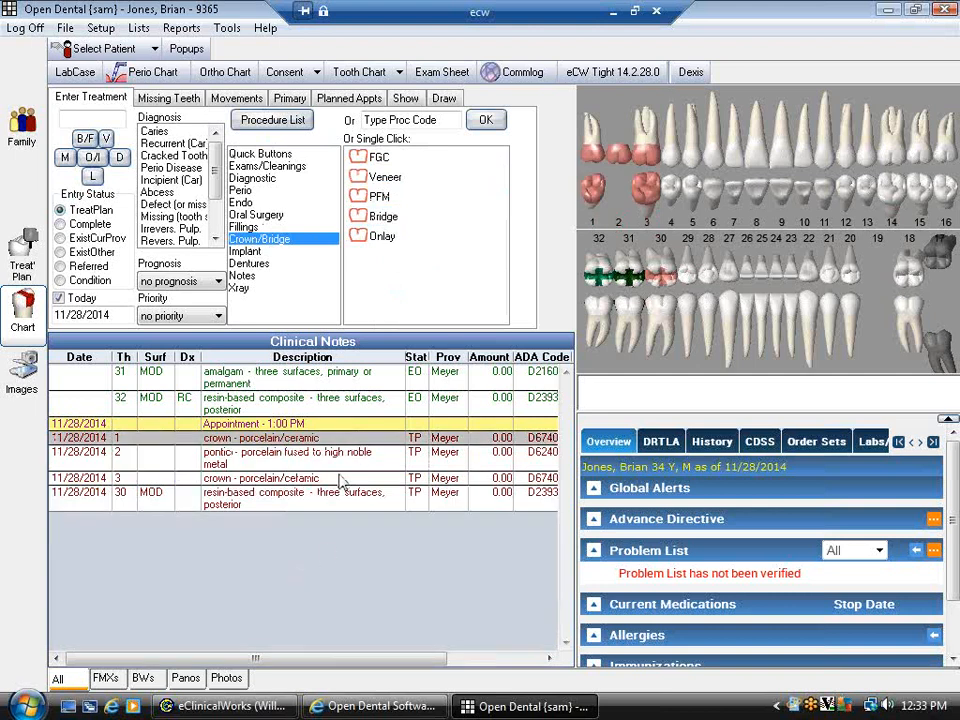
{"action": "left_click", "coordinate": [340, 479], "text": "ctrl"}
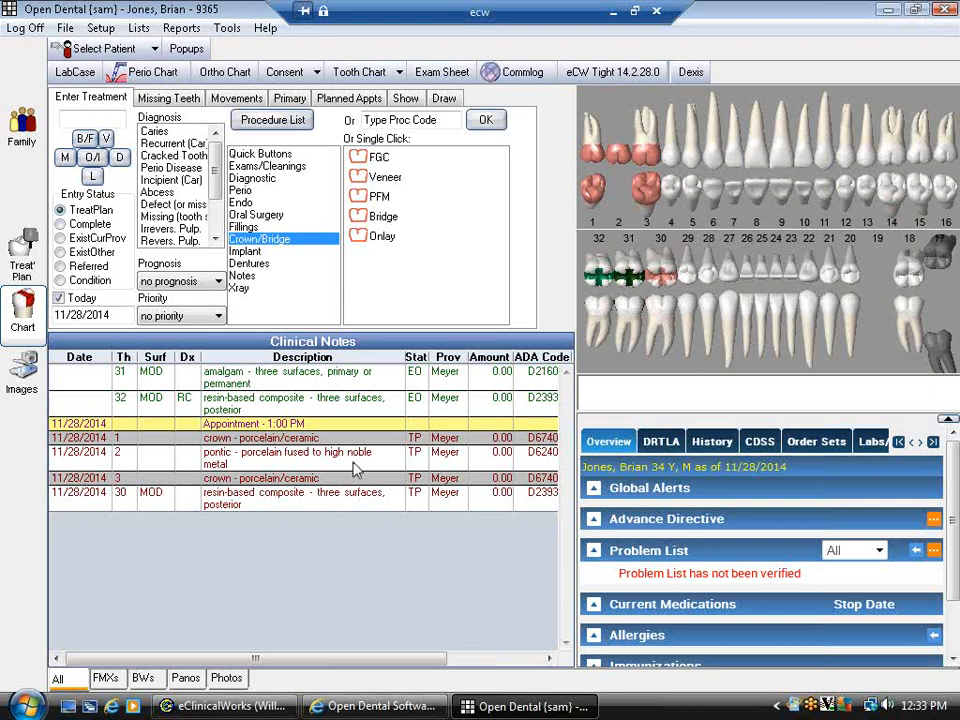
{"action": "left_click", "coordinate": [308, 462]}
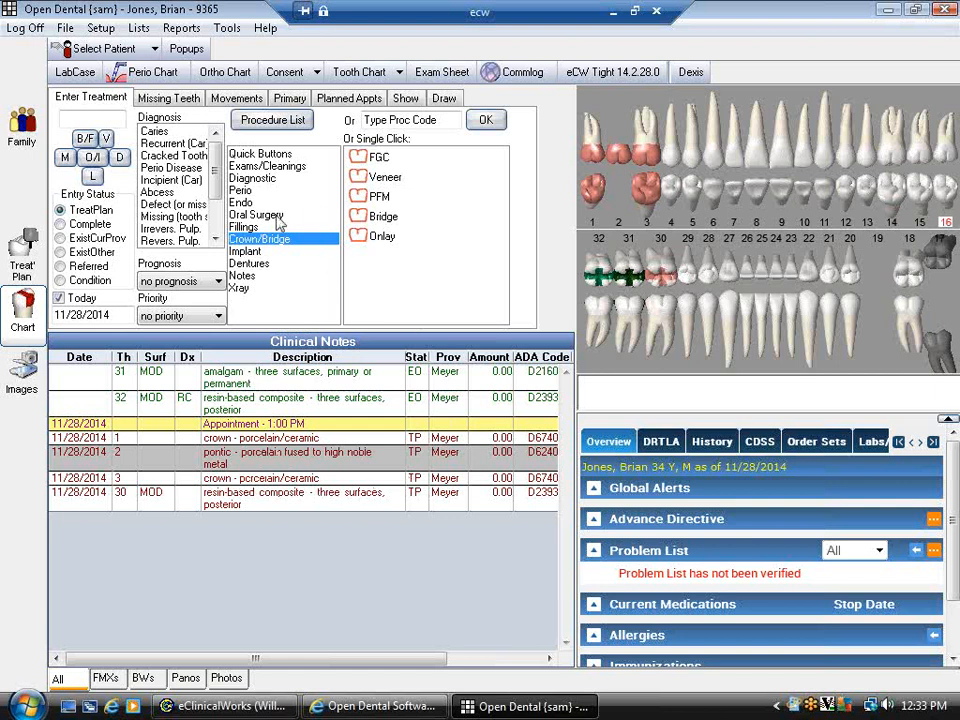
- Add Endo's RCT BU PFM to tooth 16 and select its four new procedure rows
{"action": "left_click", "coordinate": [245, 203]}
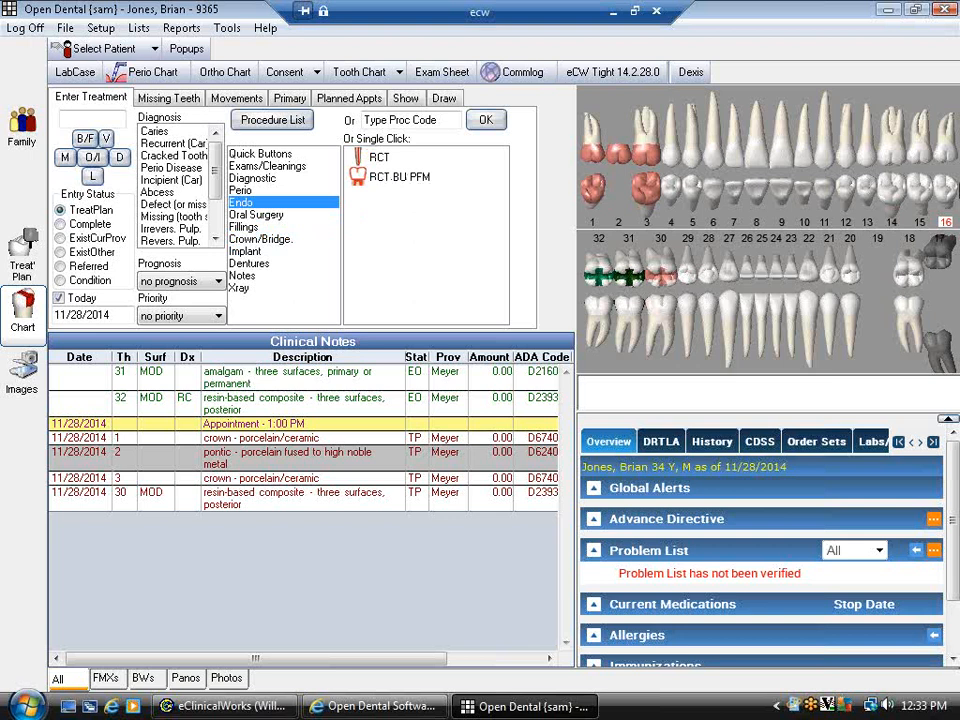
{"action": "left_click", "coordinate": [399, 189]}
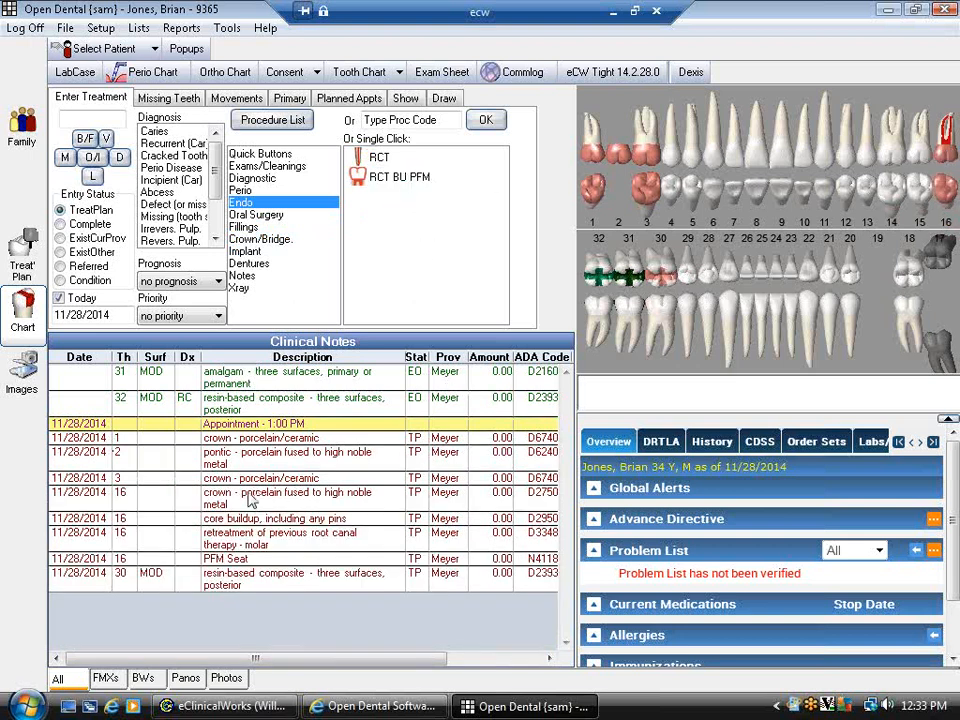
{"action": "left_click_drag", "start_coordinate": [250, 494], "coordinate": [246, 559]}
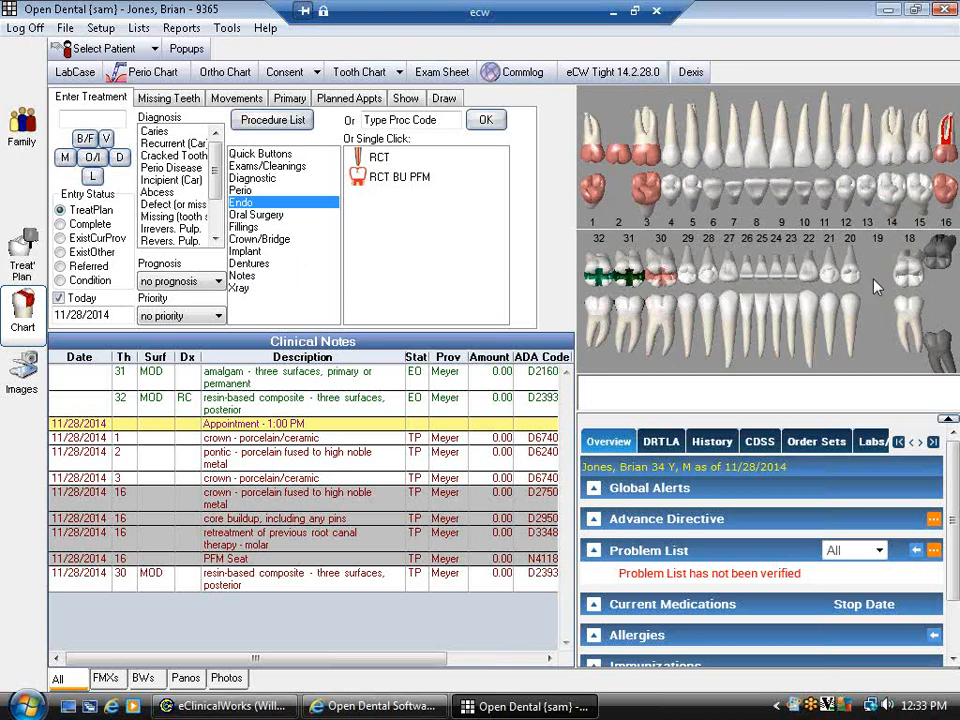
- Enter code 7140 for the tooth 15 extraction, select its entry, then pick tooth 17
{"action": "left_click", "coordinate": [405, 120]}
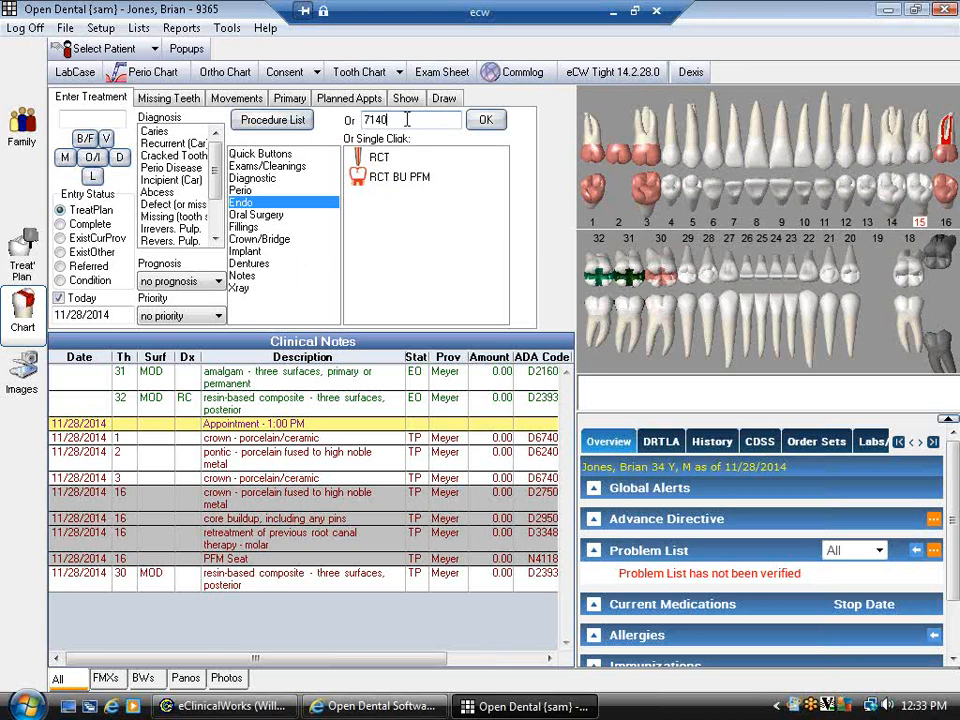
{"action": "left_click", "coordinate": [490, 120]}
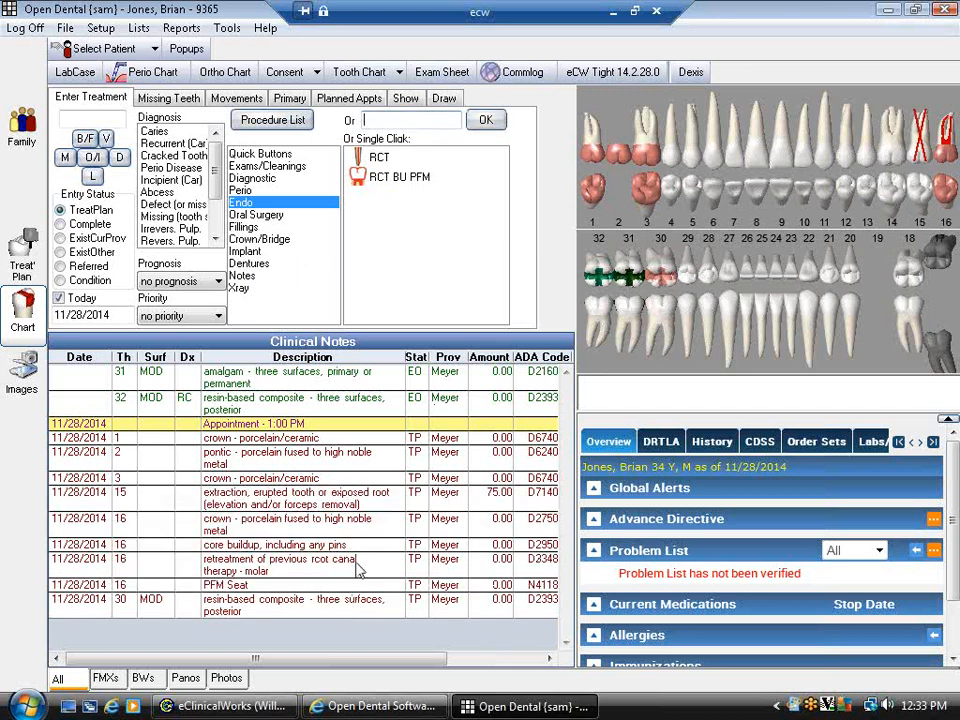
{"action": "left_click", "coordinate": [322, 504]}
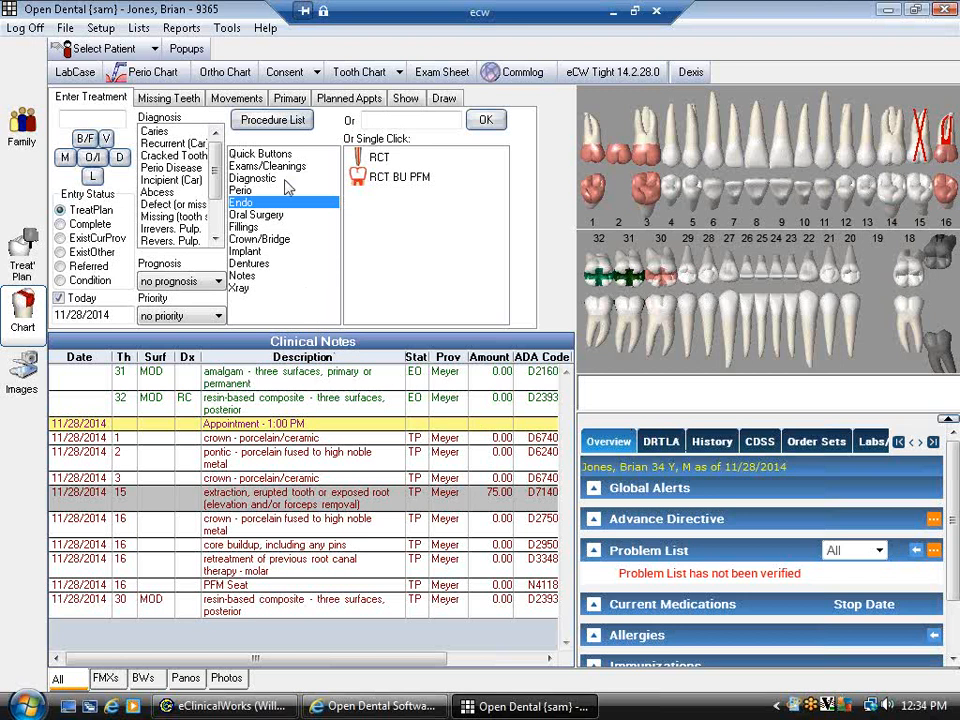
{"action": "left_click", "coordinate": [943, 261]}
- Filter the procedure list to Oral Surgery and add D7210 surgical removal for tooth 17
{"action": "left_click", "coordinate": [283, 120]}
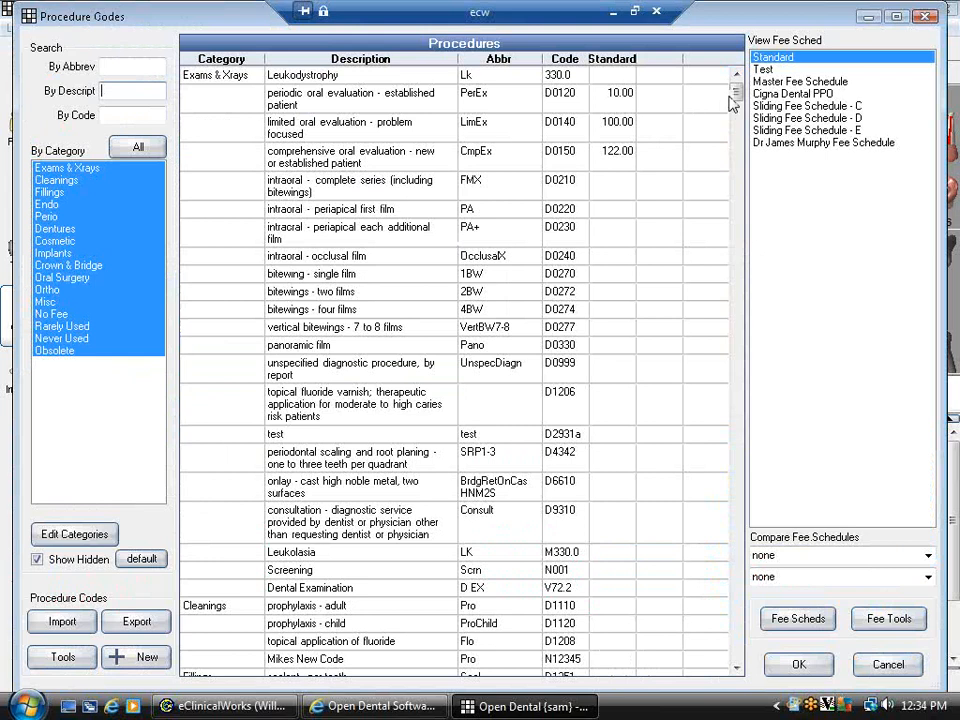
{"action": "left_click_drag", "start_coordinate": [735, 92], "coordinate": [737, 183]}
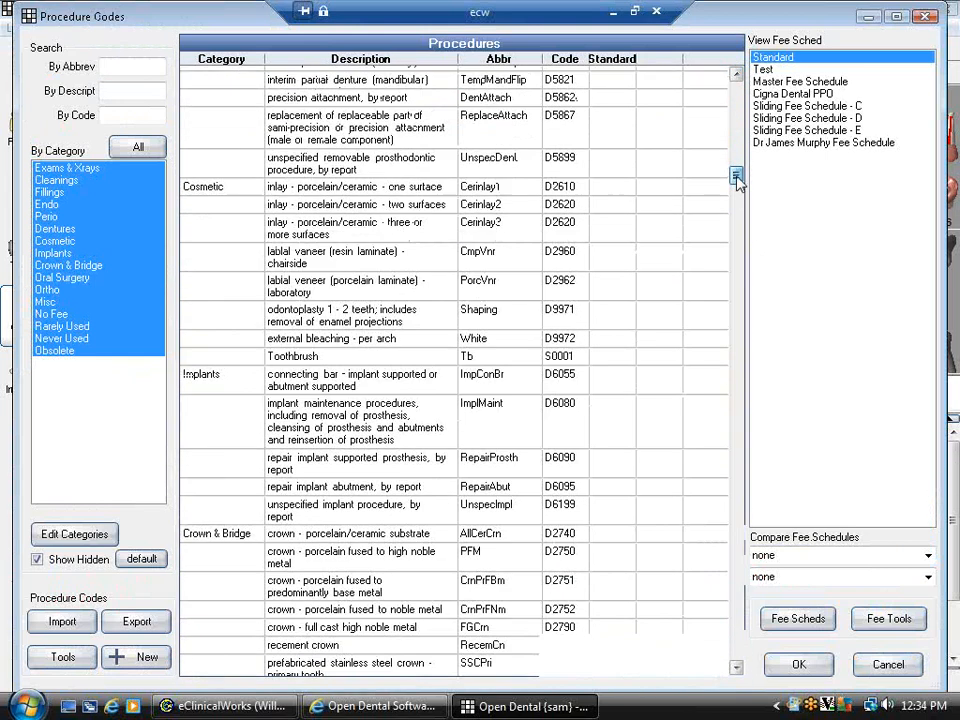
{"action": "left_click", "coordinate": [104, 66]}
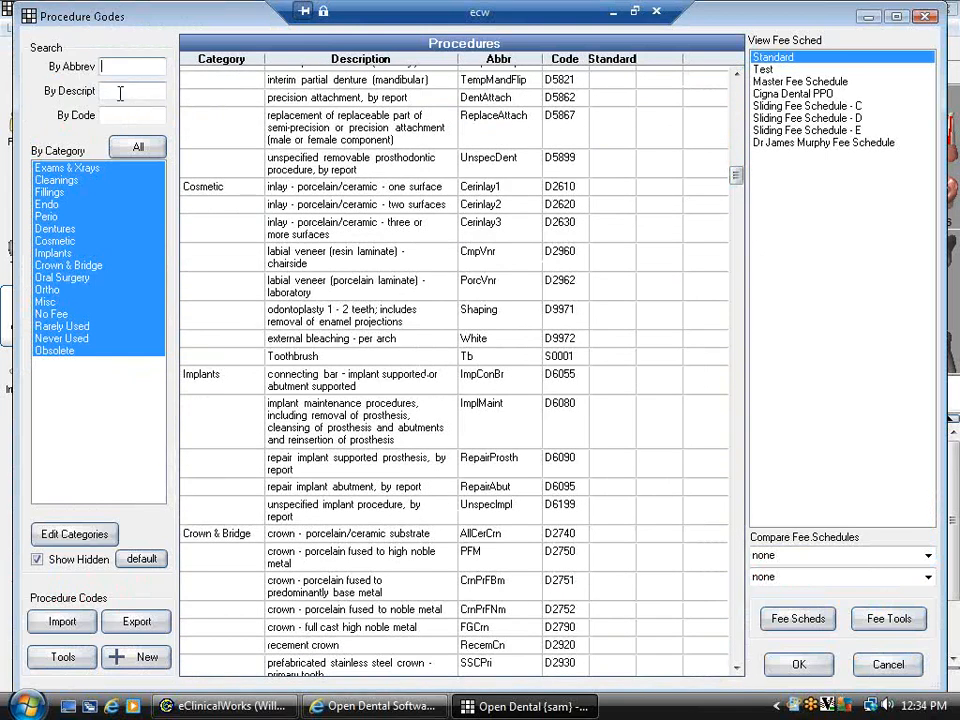
{"action": "left_click", "coordinate": [120, 92]}
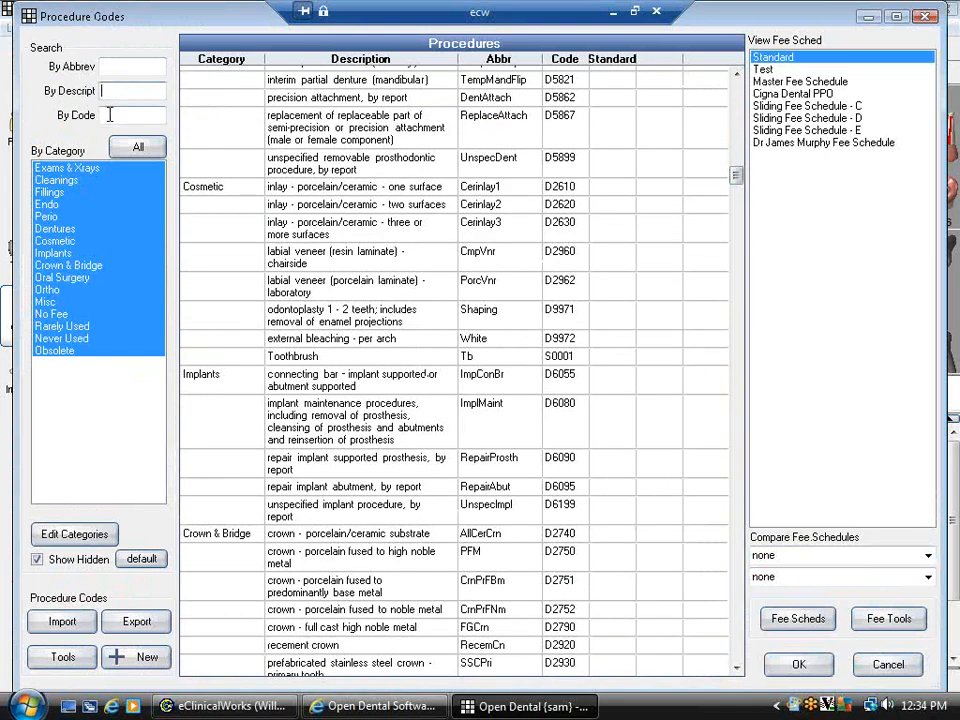
{"action": "left_click", "coordinate": [110, 115]}
{"action": "left_click", "coordinate": [46, 302]}
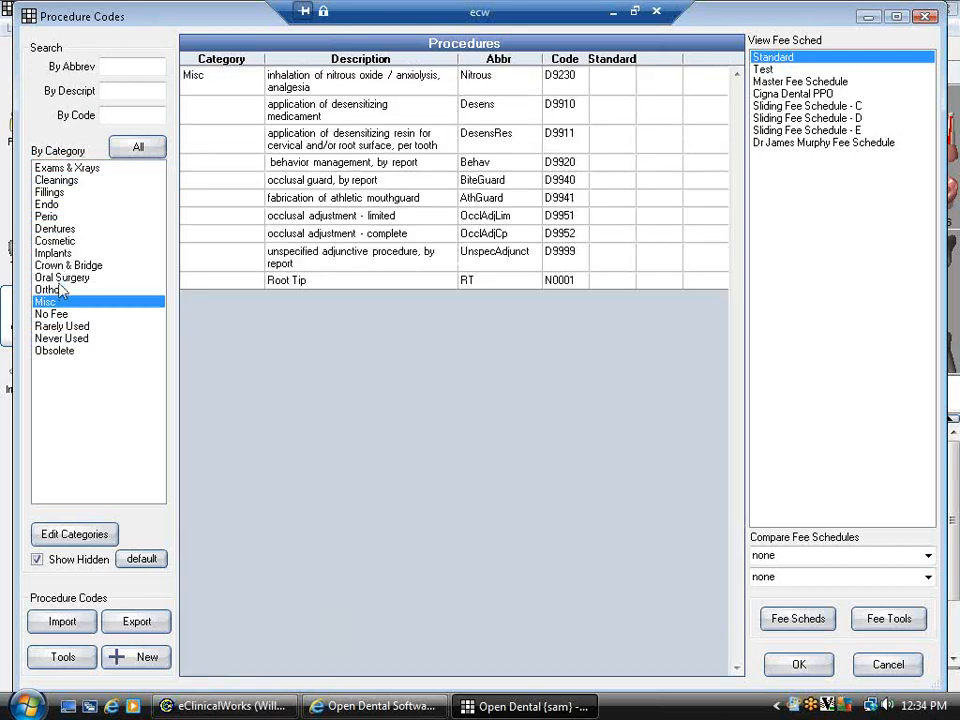
{"action": "left_click", "coordinate": [75, 277]}
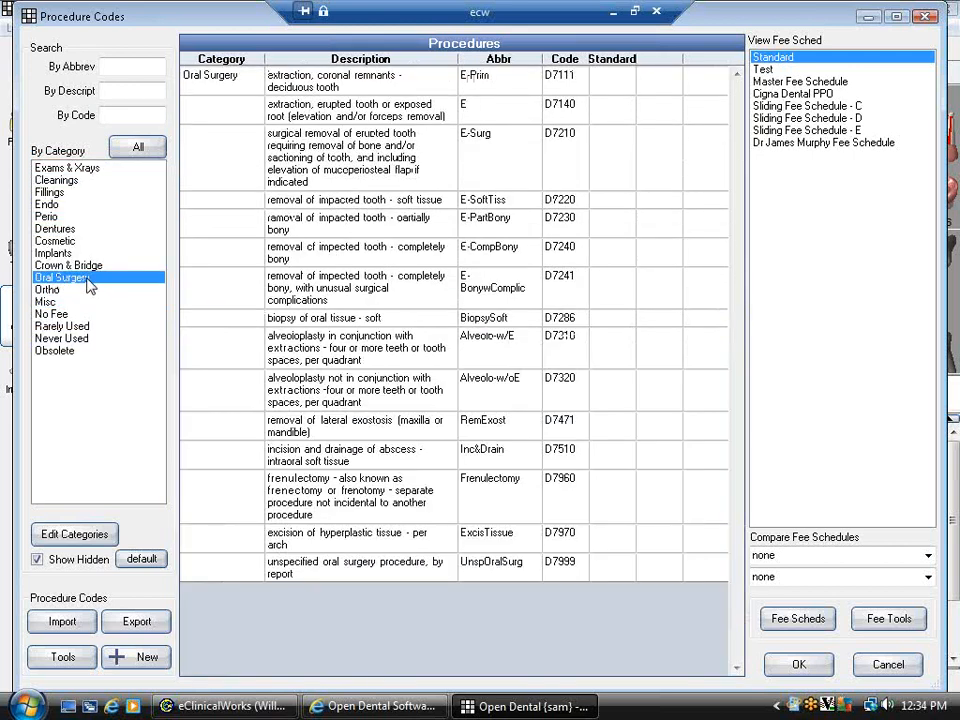
{"action": "left_click", "coordinate": [343, 162]}
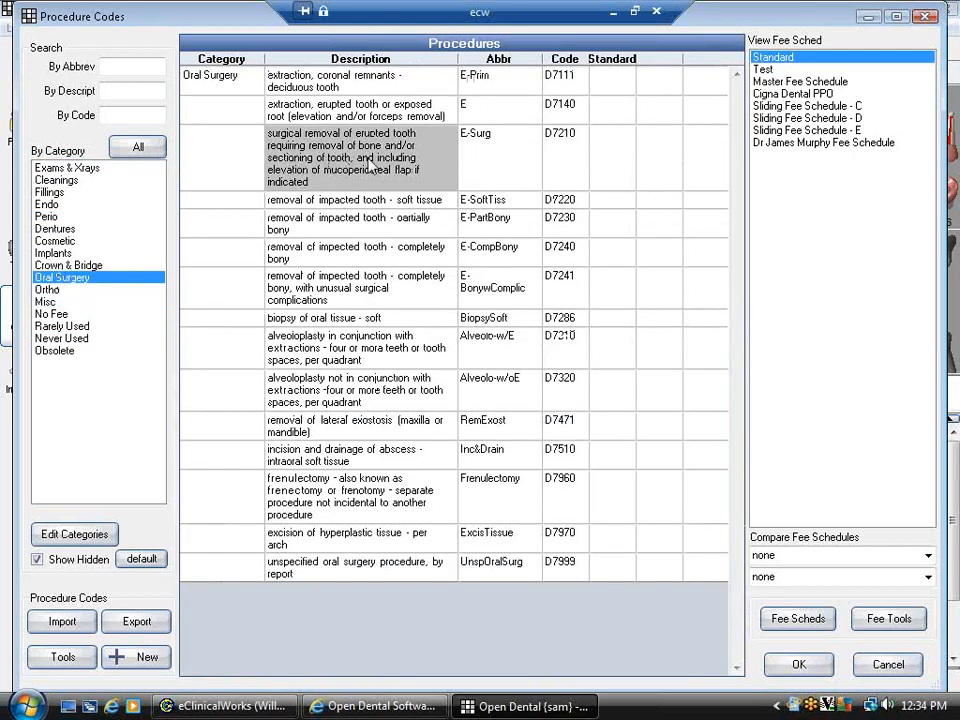
{"action": "double_click", "coordinate": [370, 165]}
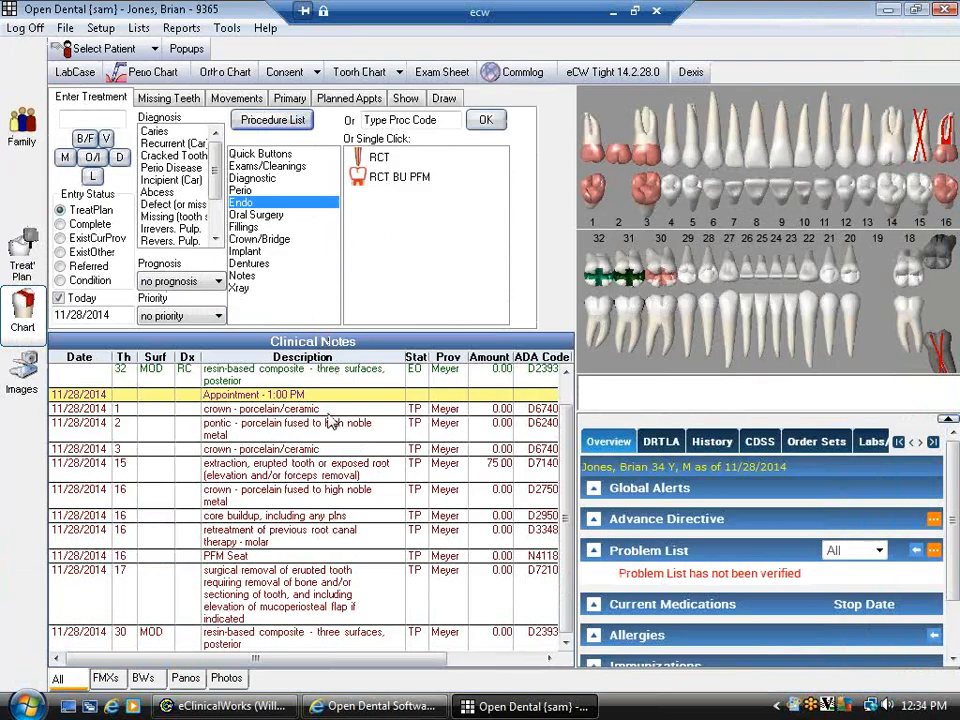
- Select the tooth 17 extraction entry, then pick tooth 4 to enter code 2391
{"action": "left_click", "coordinate": [303, 595]}
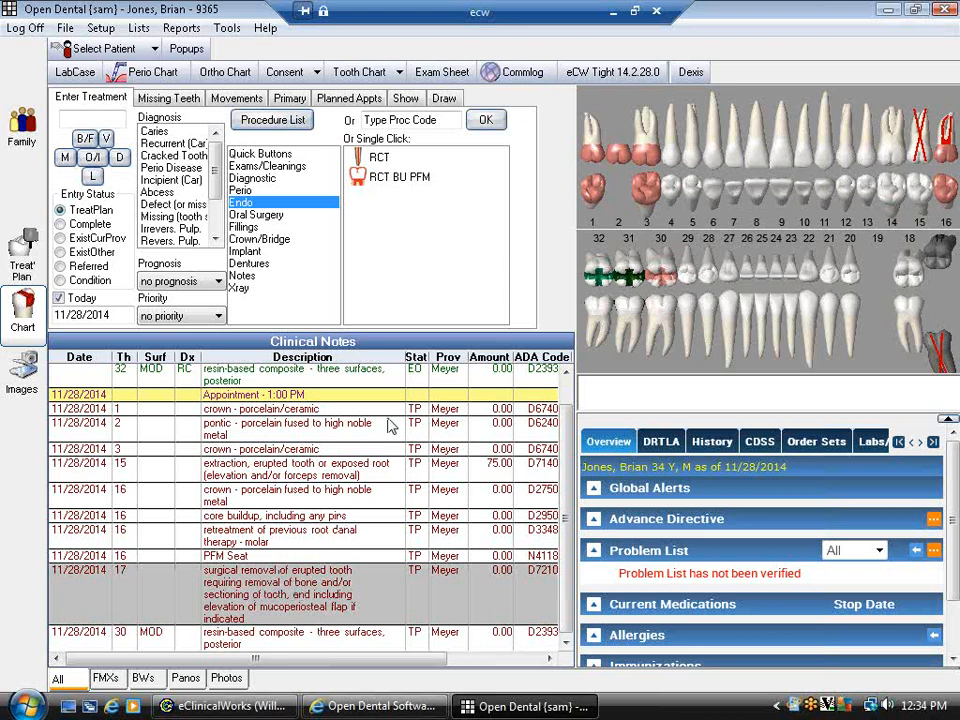
{"action": "left_click", "coordinate": [401, 121]}
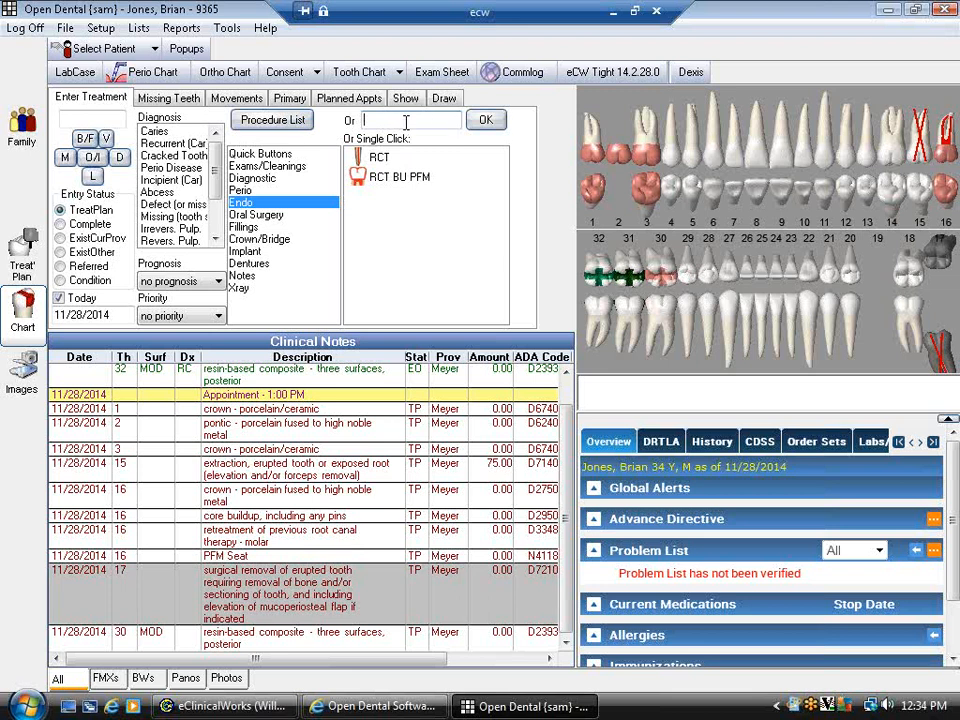
{"action": "left_click", "coordinate": [673, 203]}
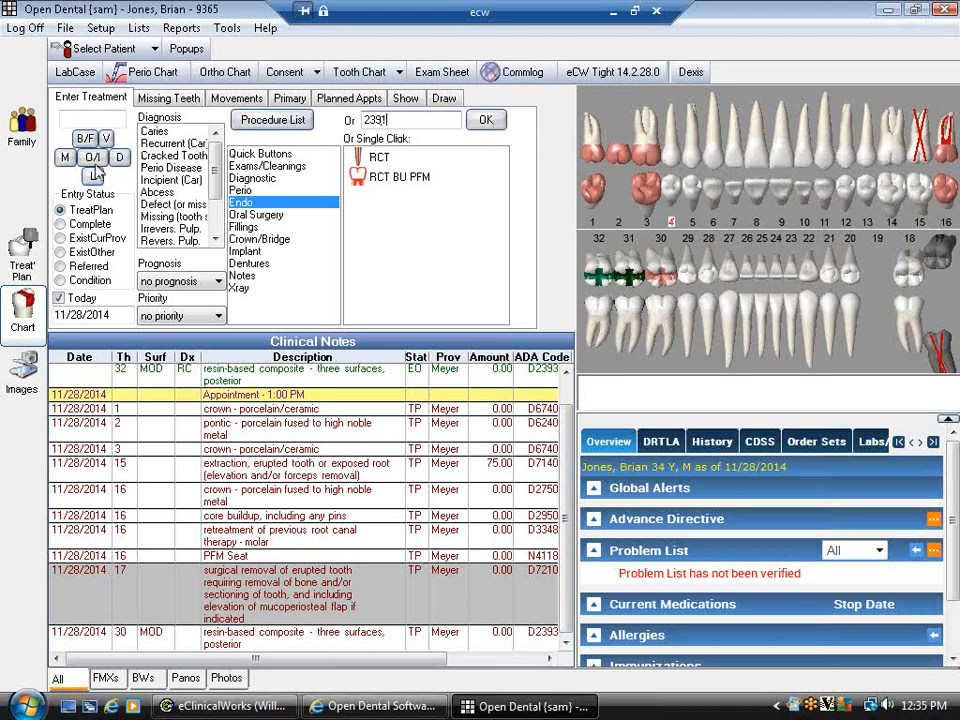
- Add D2391 with mesial and lingual surfaces on tooth 4, accepting D2392 at 89.00
{"action": "left_click", "coordinate": [486, 120]}
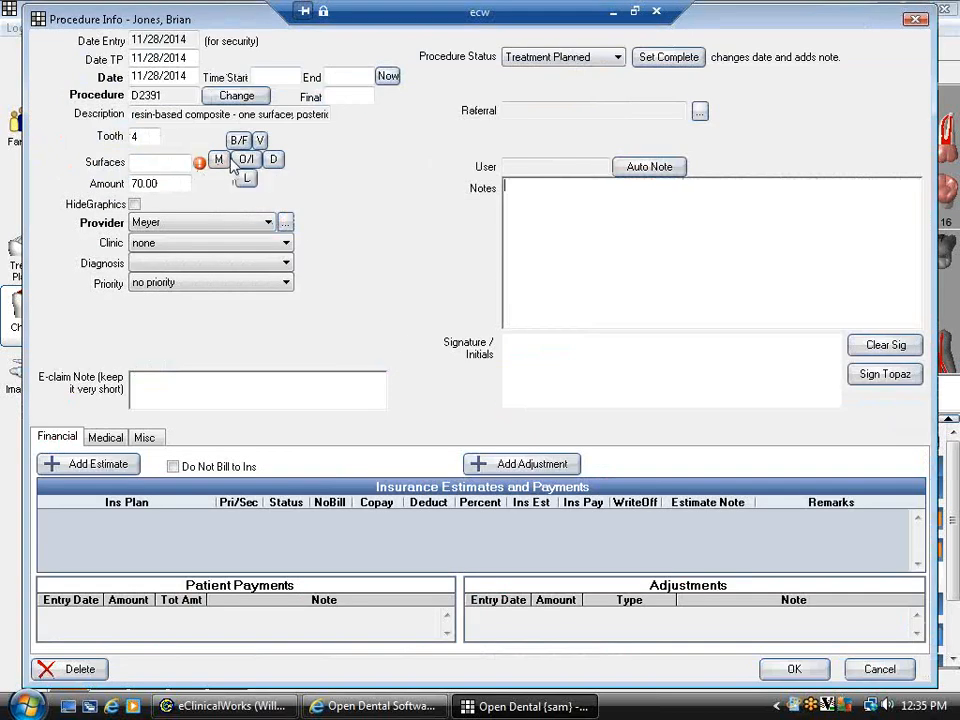
{"action": "left_click", "coordinate": [218, 159]}
{"action": "left_click", "coordinate": [246, 178]}
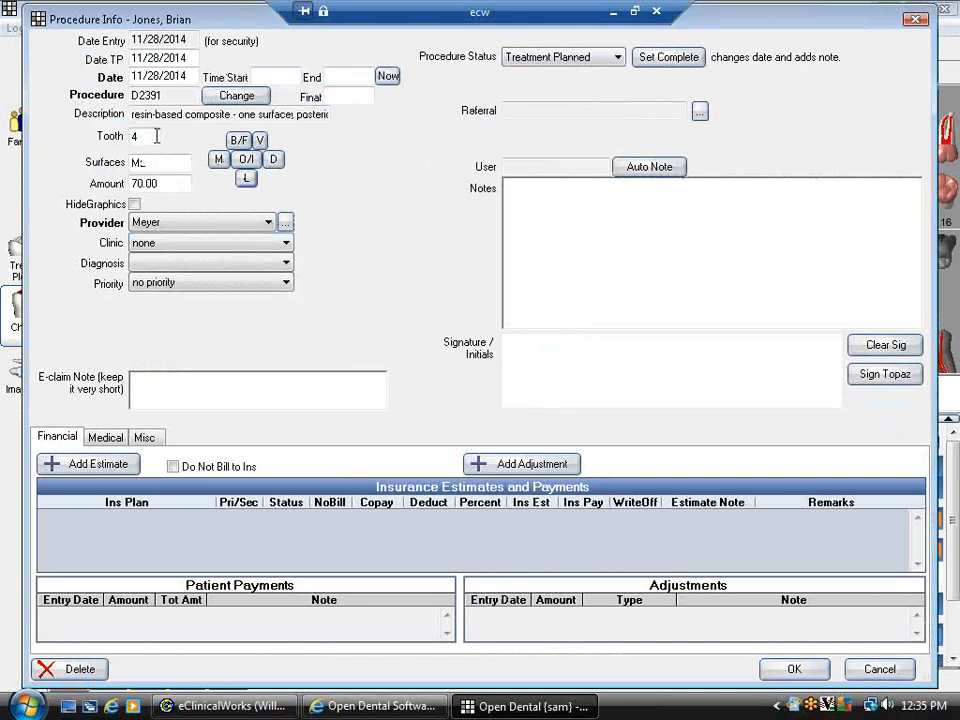
{"action": "right_click", "coordinate": [323, 118]}
{"action": "left_click", "coordinate": [647, 324]}
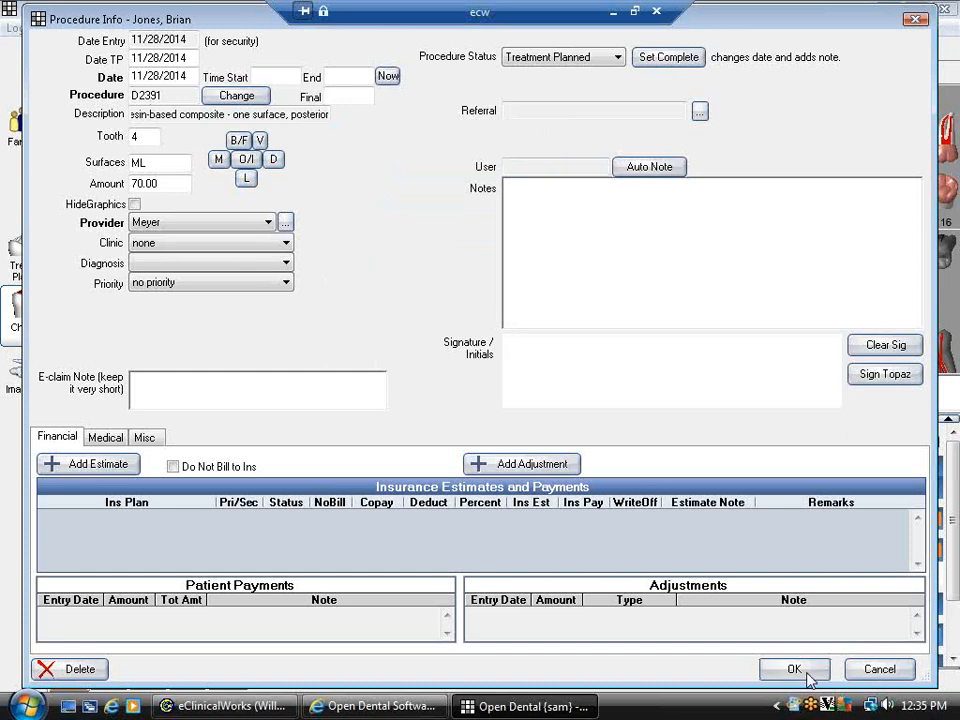
{"action": "left_click", "coordinate": [794, 669]}
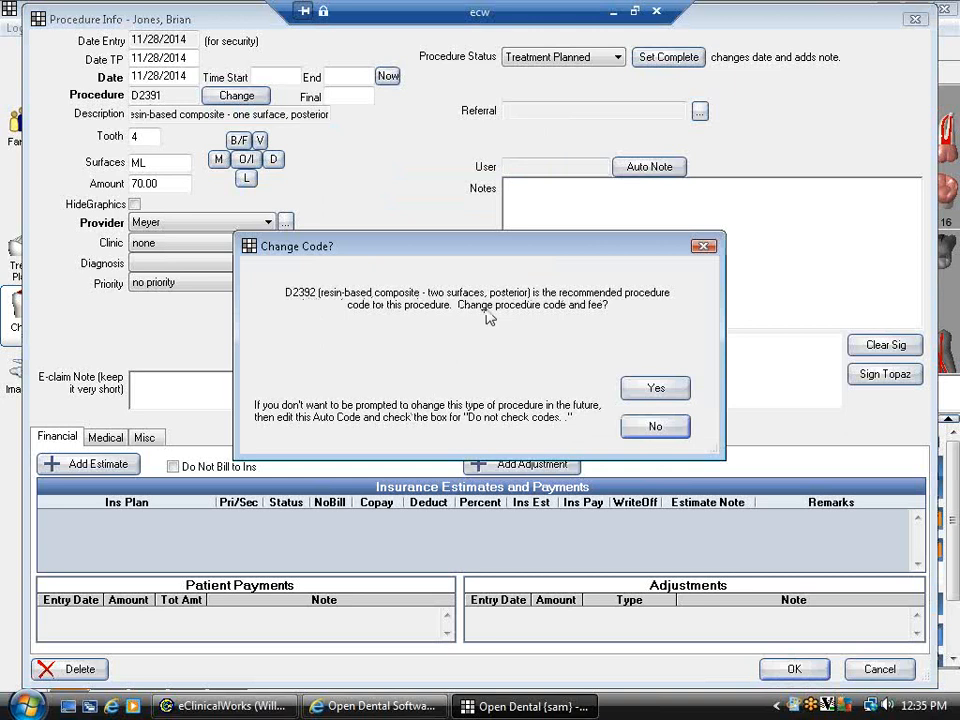
{"action": "left_click", "coordinate": [652, 389]}
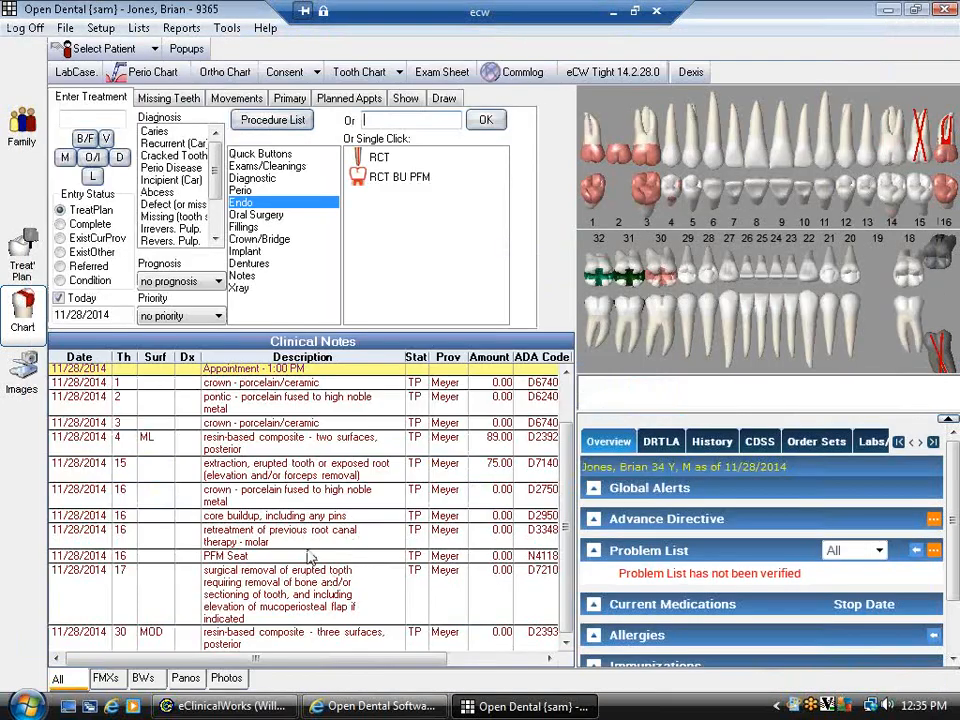
- Add evaluation code 0150, set Entry Status to Referred, and select the tooth 17 row
{"action": "left_click", "coordinate": [268, 452]}
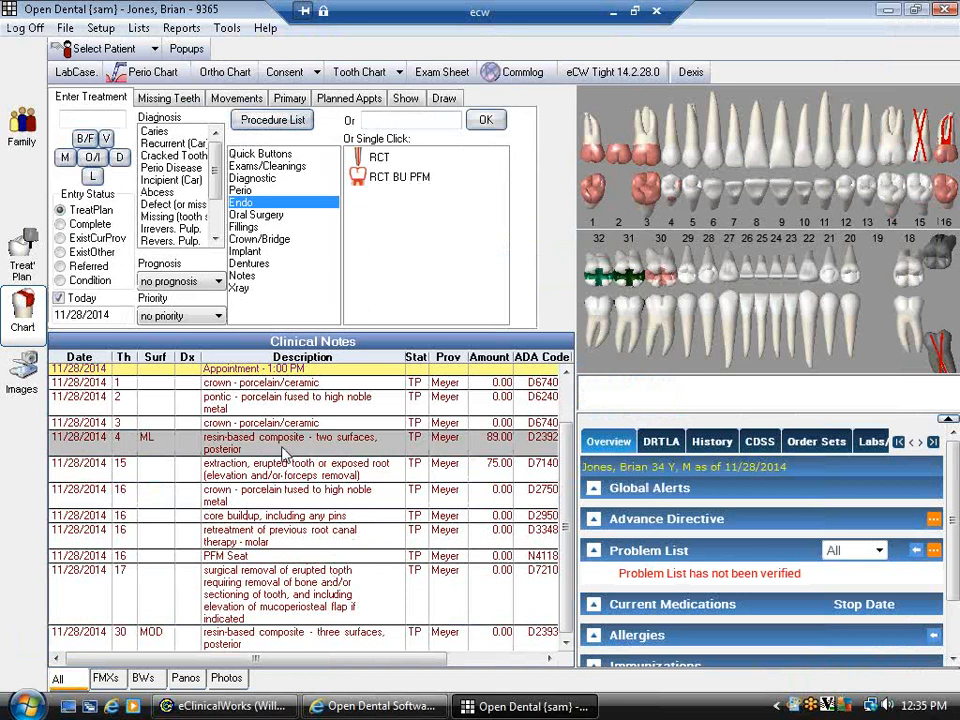
{"action": "left_click", "coordinate": [408, 120]}
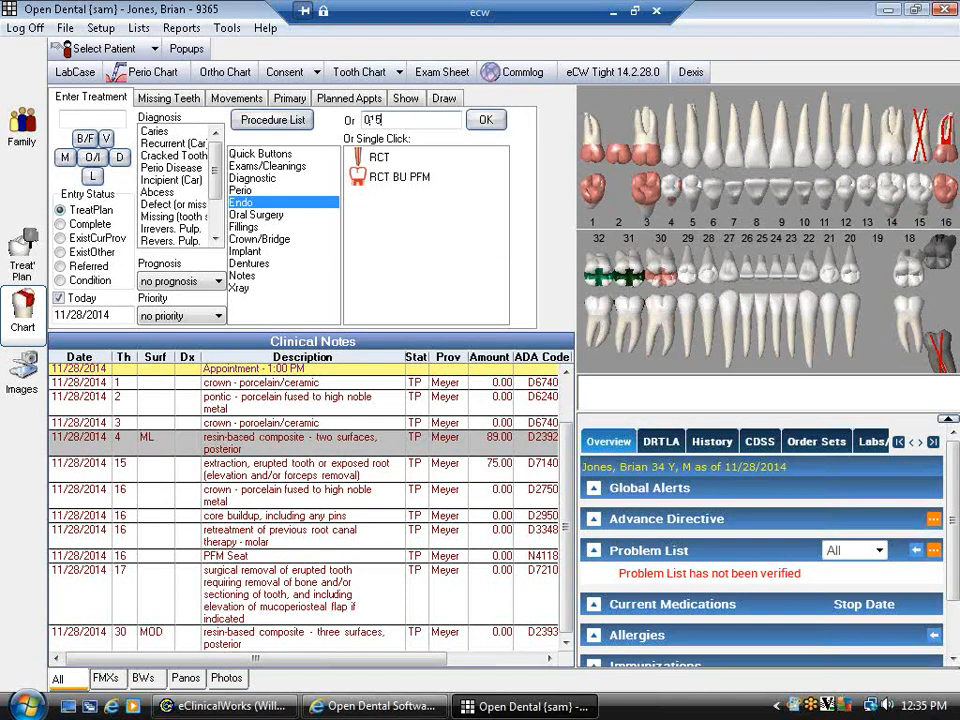
{"action": "key", "text": "Return"}
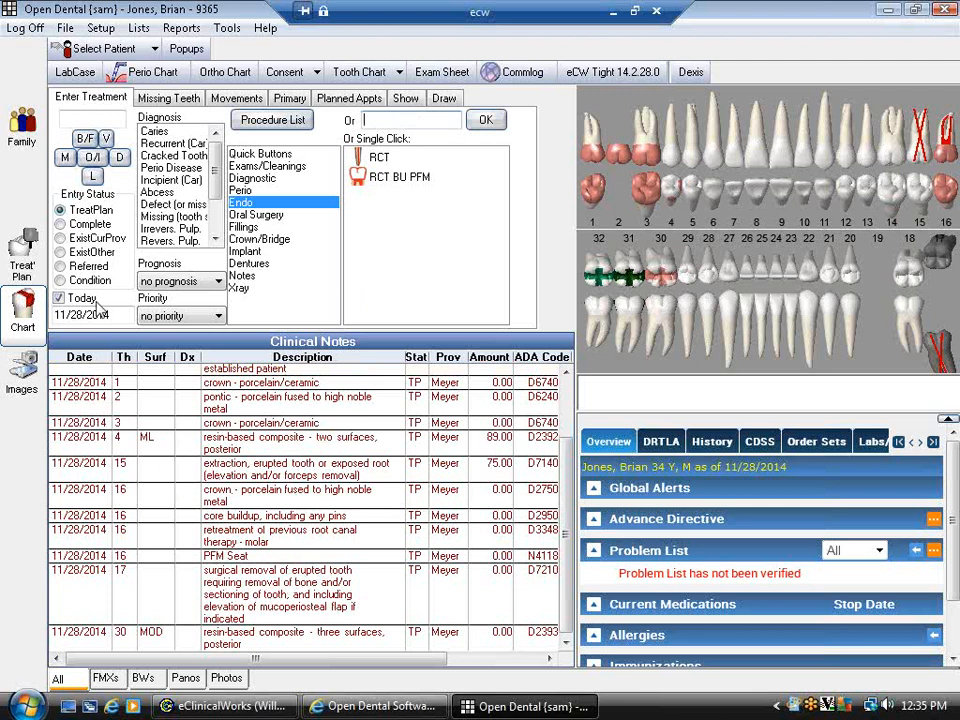
{"action": "left_click", "coordinate": [89, 270]}
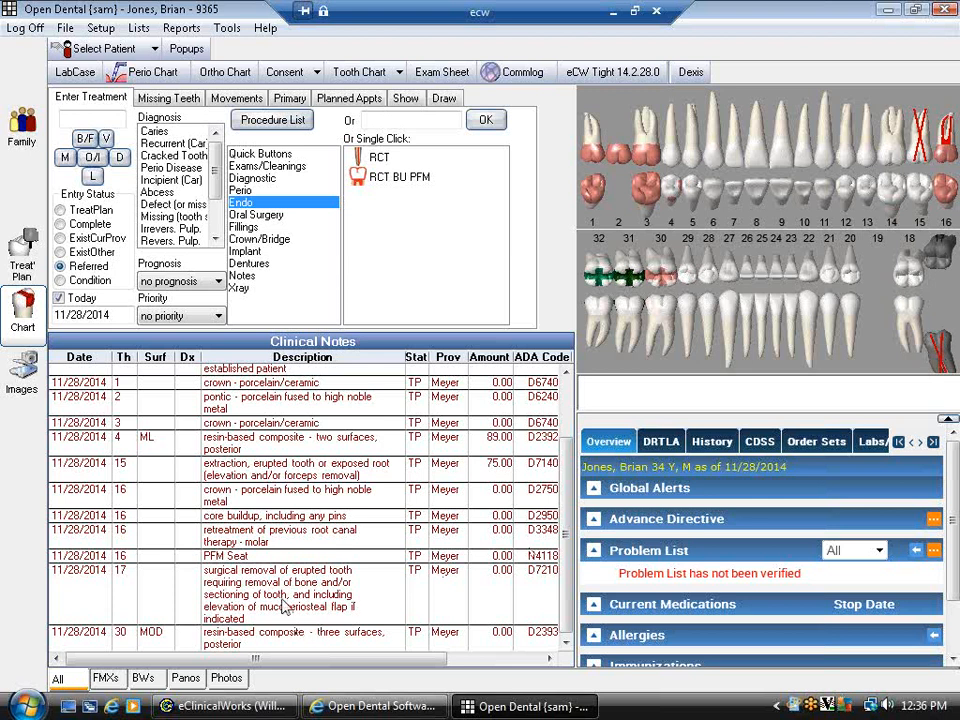
{"action": "left_click", "coordinate": [242, 608]}
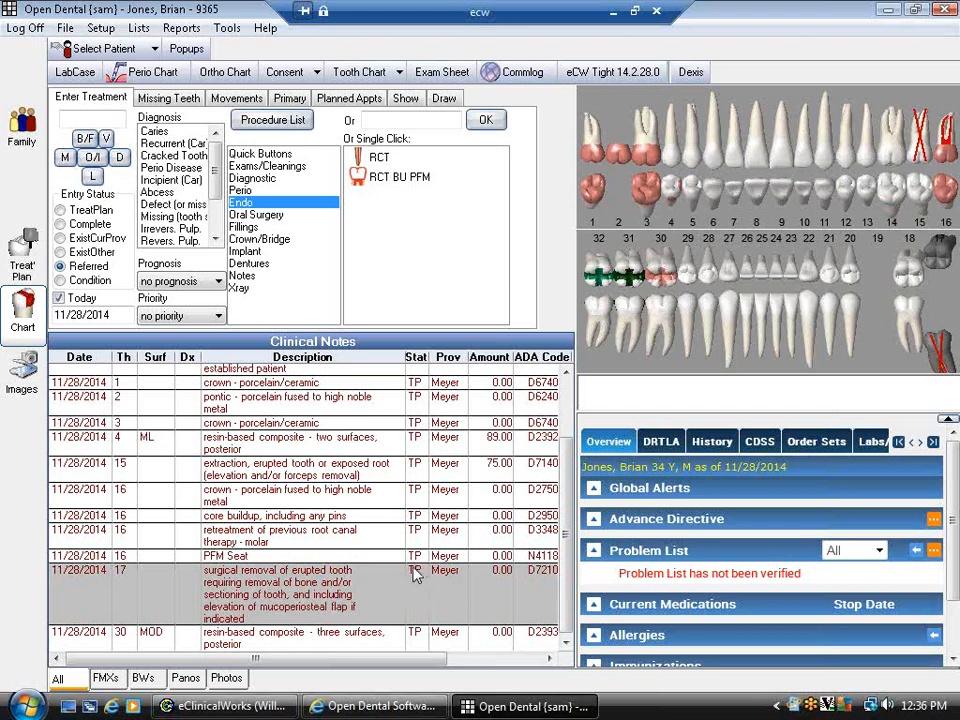
- Review tooth 17's D7210 details, cancel the code list, and open Procedure Status choices
{"action": "double_click", "coordinate": [297, 614]}
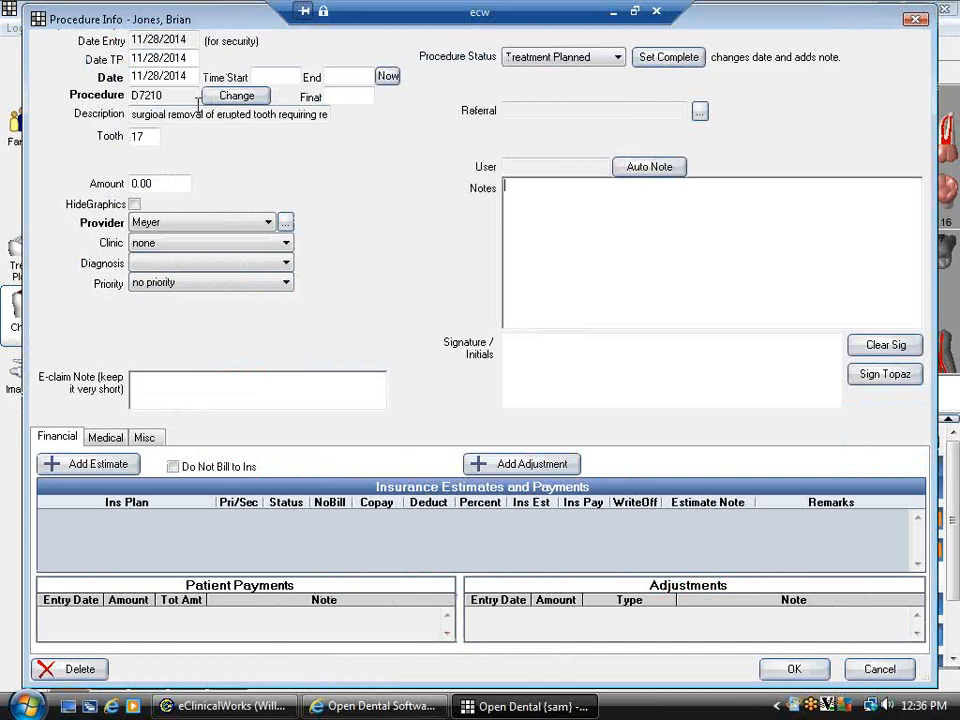
{"action": "double_click", "coordinate": [160, 95]}
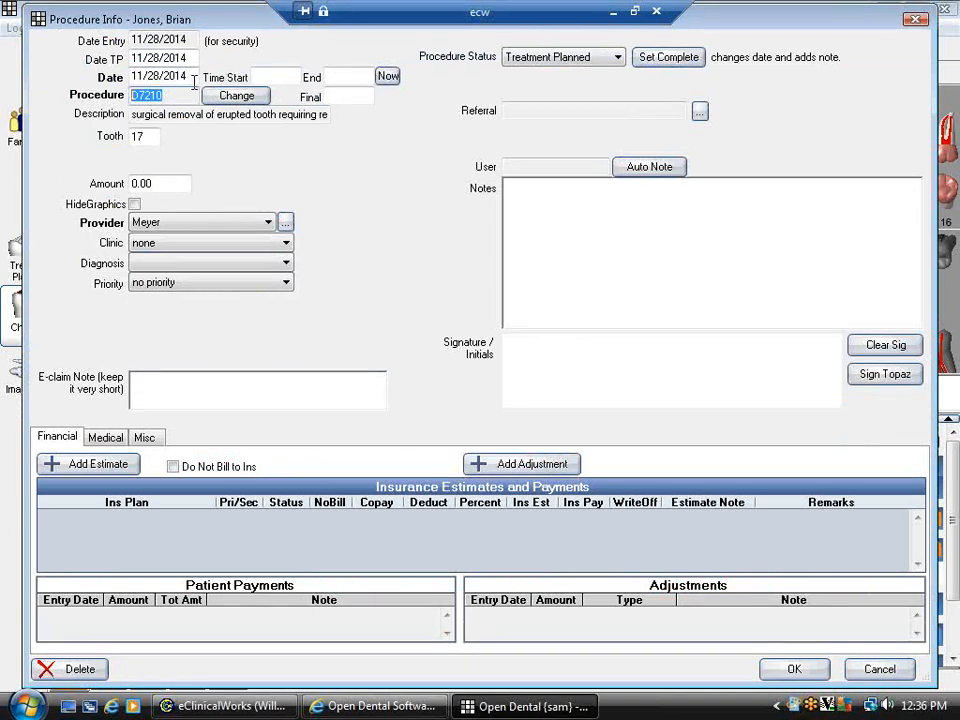
{"action": "left_click", "coordinate": [246, 96]}
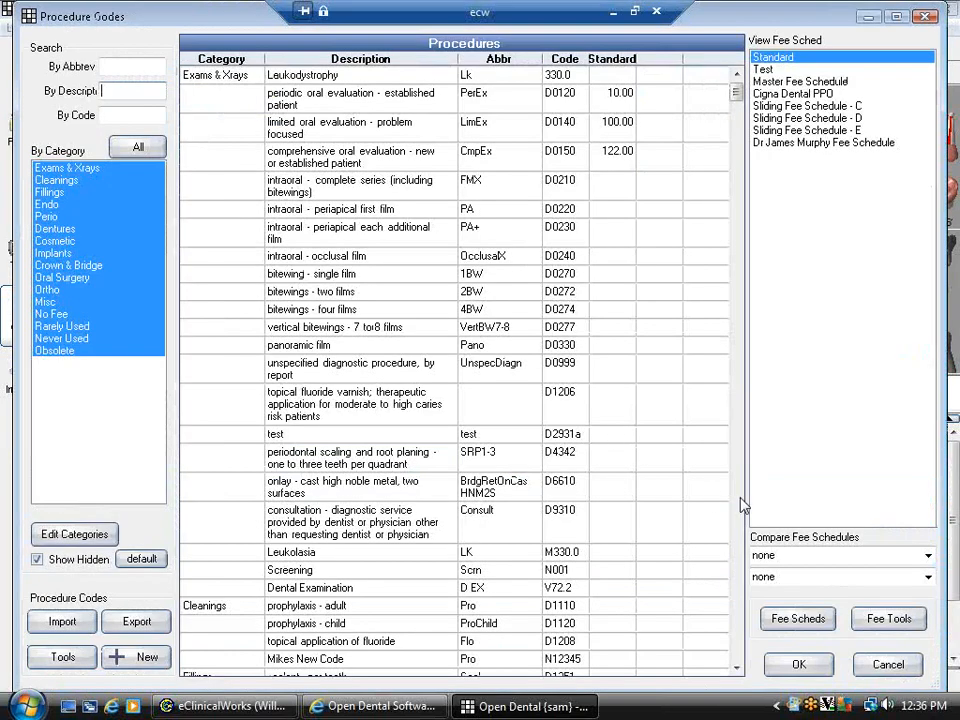
{"action": "left_click", "coordinate": [888, 664]}
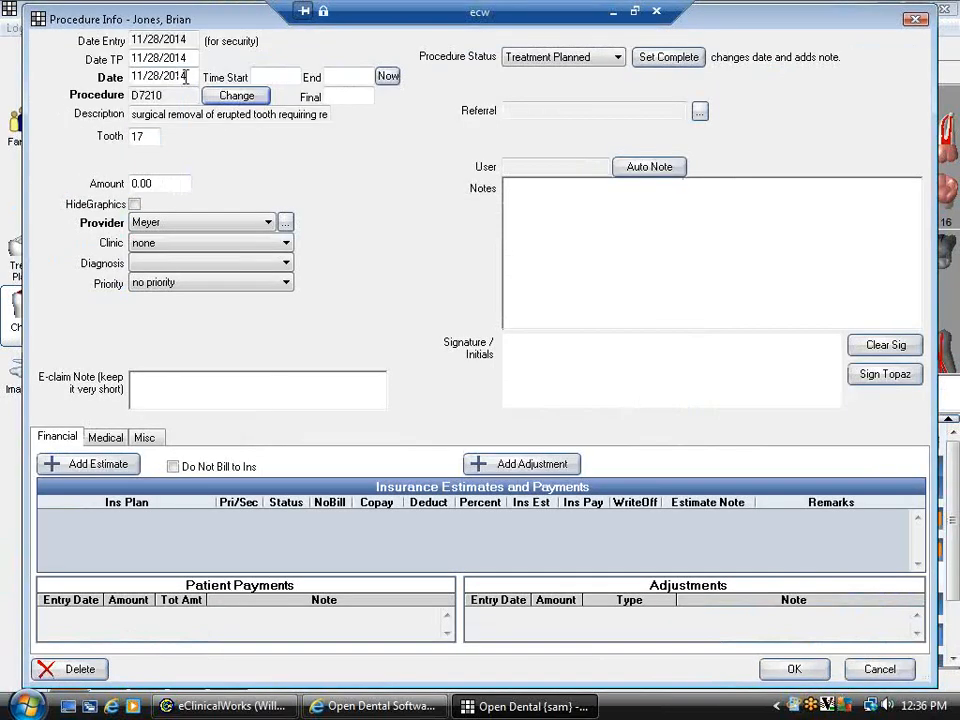
{"action": "left_click_drag", "start_coordinate": [186, 78], "coordinate": [133, 78]}
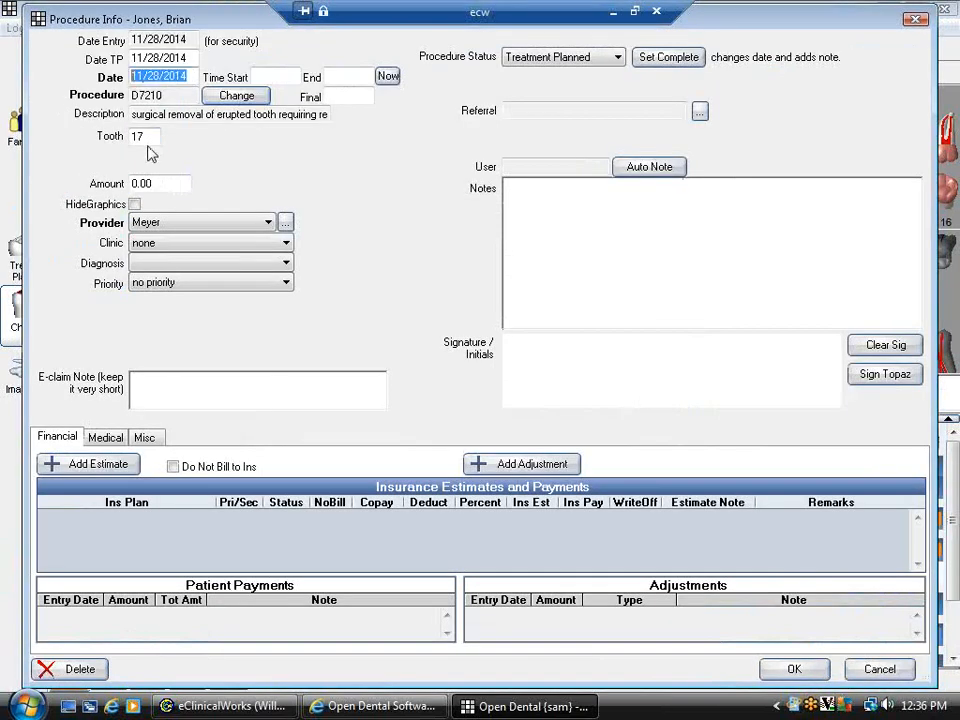
{"action": "left_click_drag", "start_coordinate": [147, 137], "coordinate": [133, 137]}
{"action": "left_click_drag", "start_coordinate": [154, 184], "coordinate": [100, 184]}
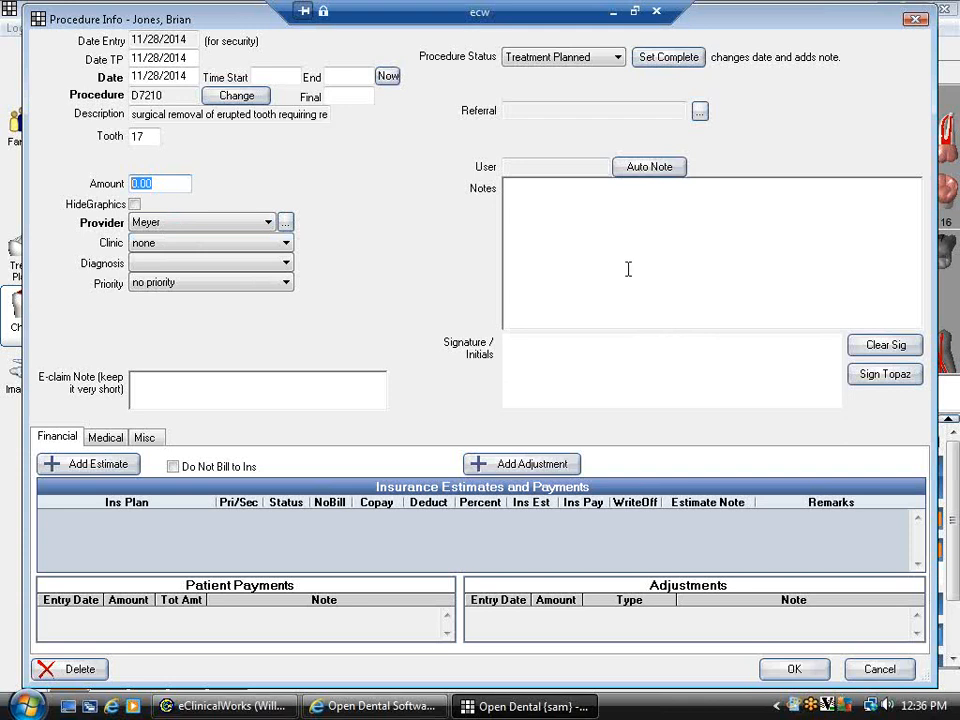
{"action": "left_click", "coordinate": [586, 58]}
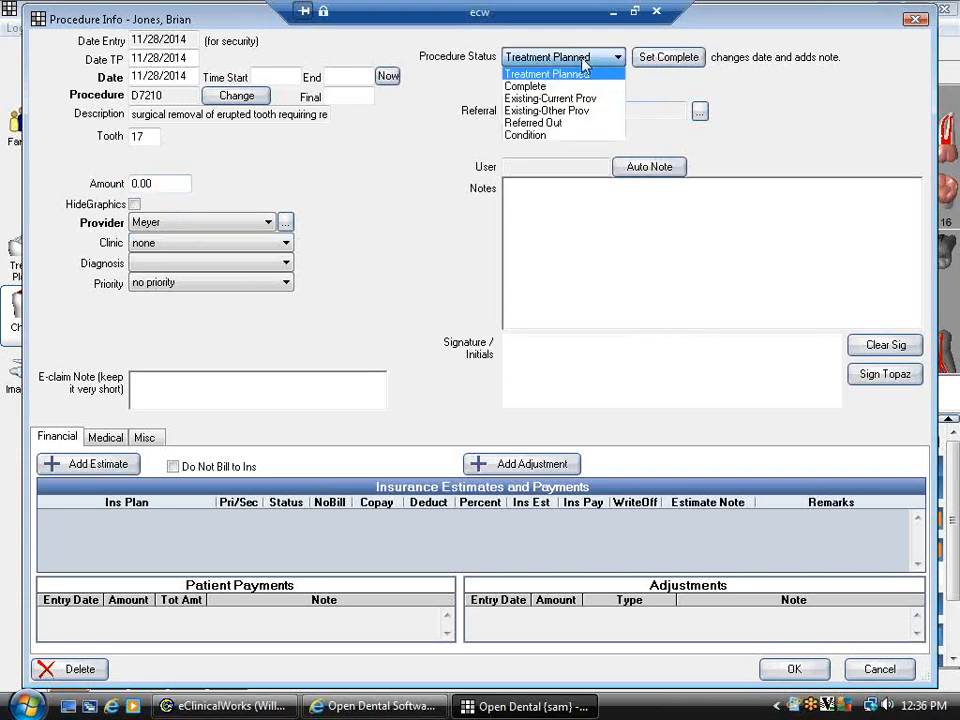
- Set the tooth 17 extraction to Referred Out and attach the oral surgery referral
{"action": "left_click", "coordinate": [548, 123]}
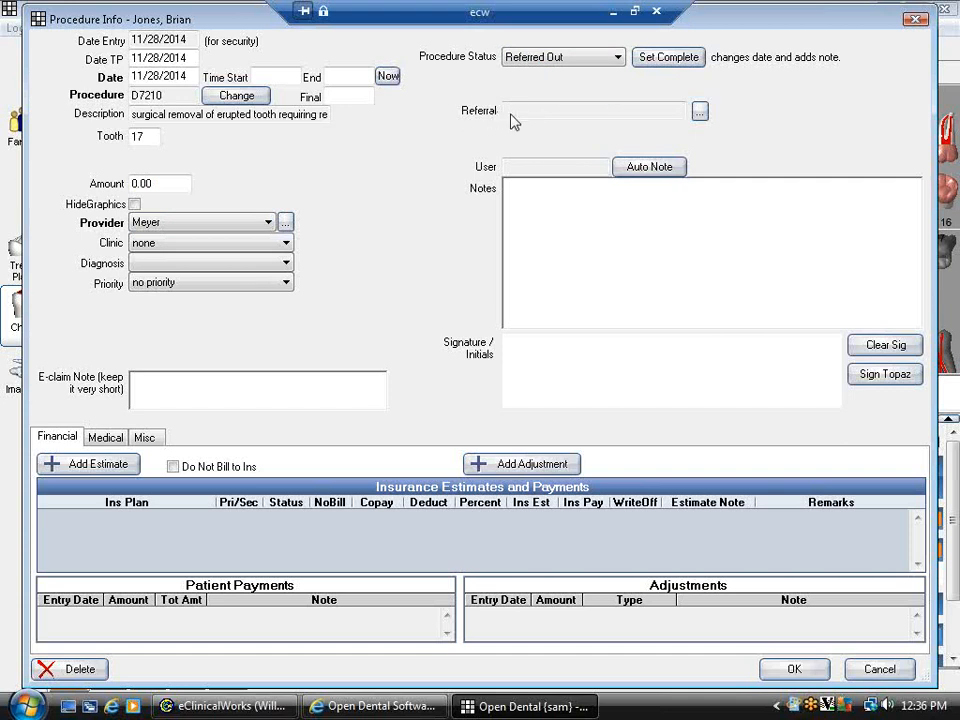
{"action": "left_click", "coordinate": [699, 113]}
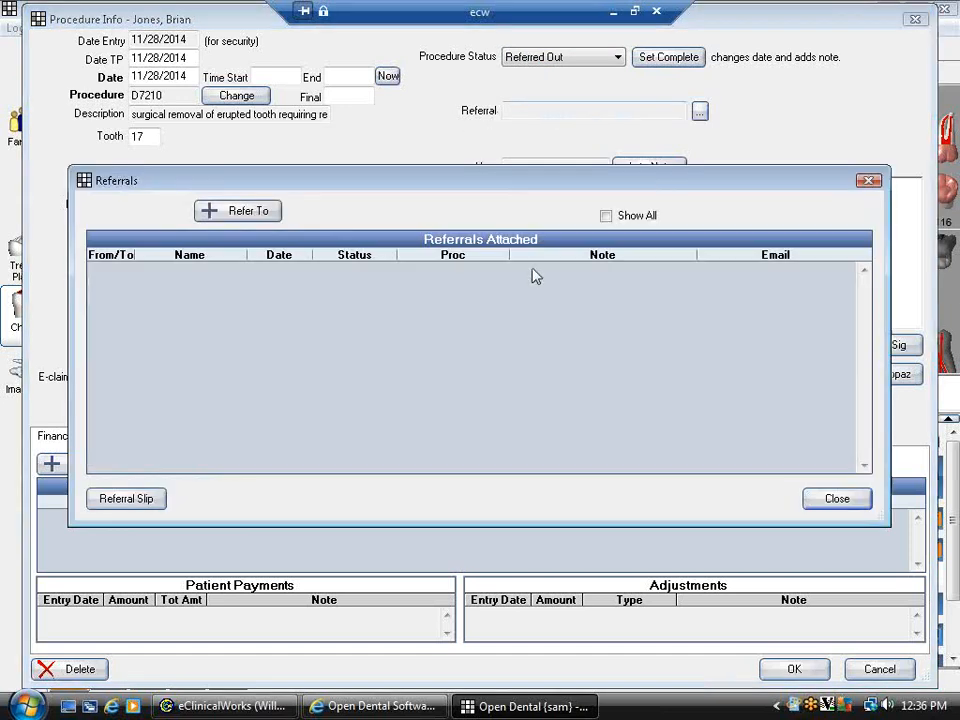
{"action": "left_click", "coordinate": [240, 211]}
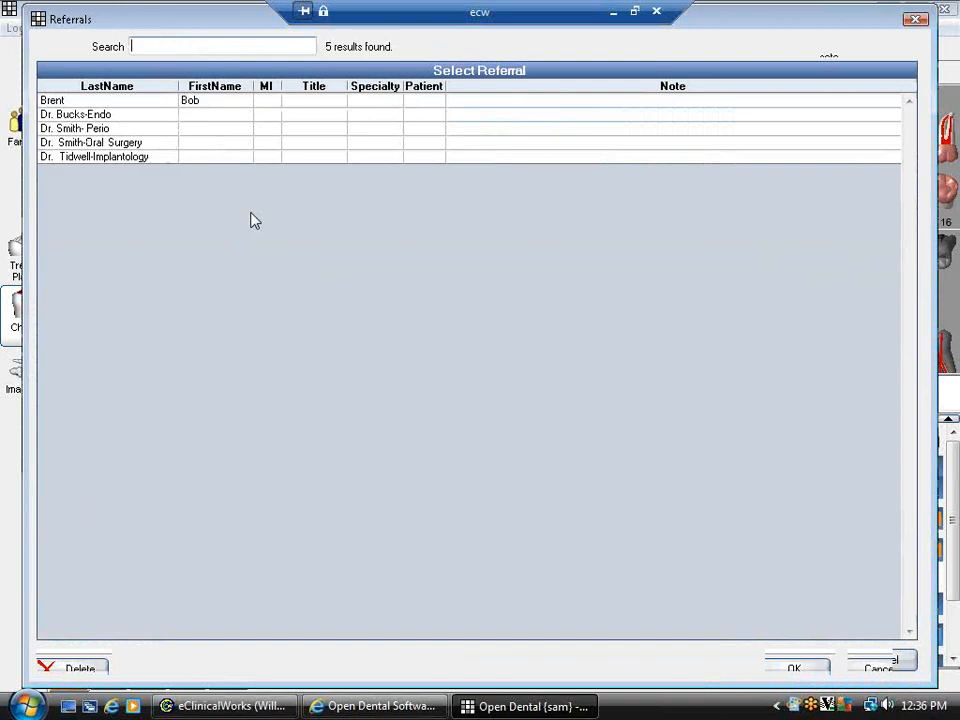
{"action": "left_click", "coordinate": [140, 143]}
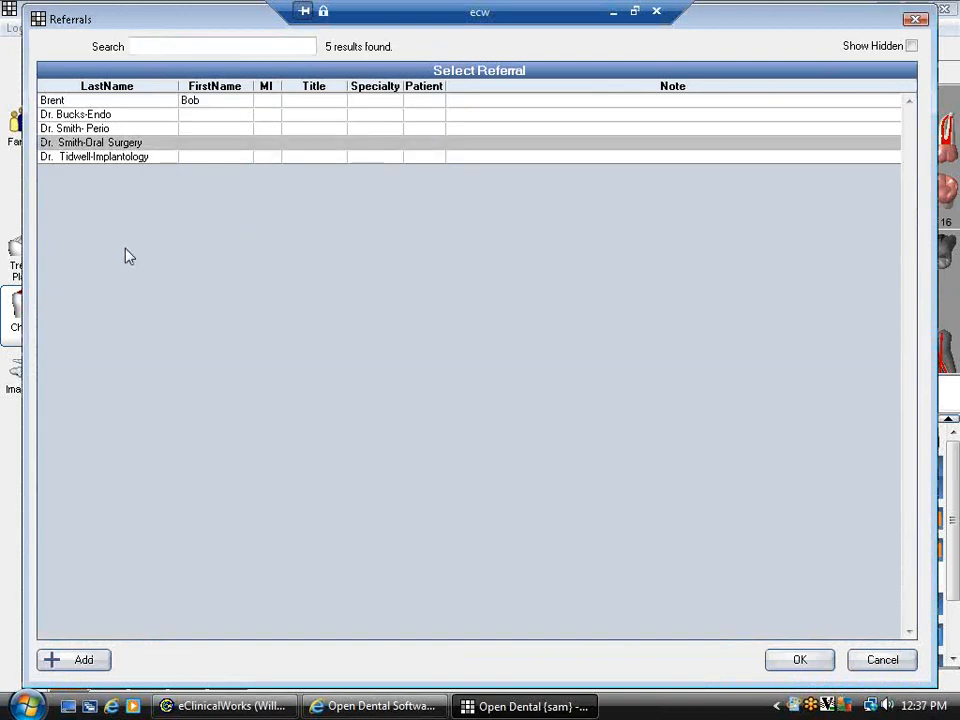
{"action": "left_click", "coordinate": [814, 664]}
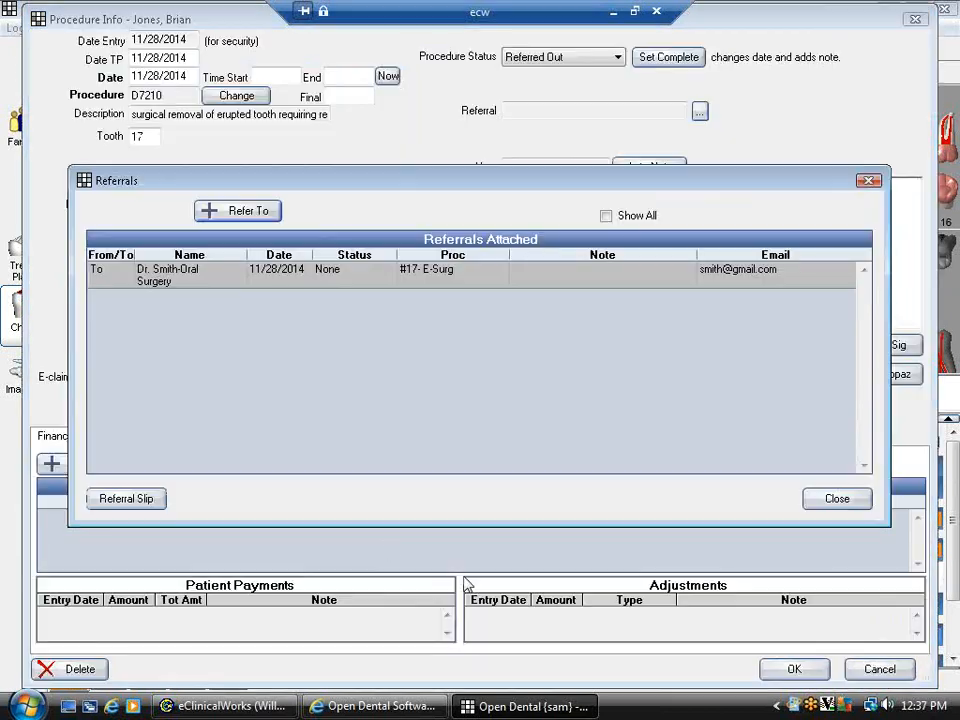
- Choose a referring provider for the attached referral and save it
{"action": "double_click", "coordinate": [180, 281]}
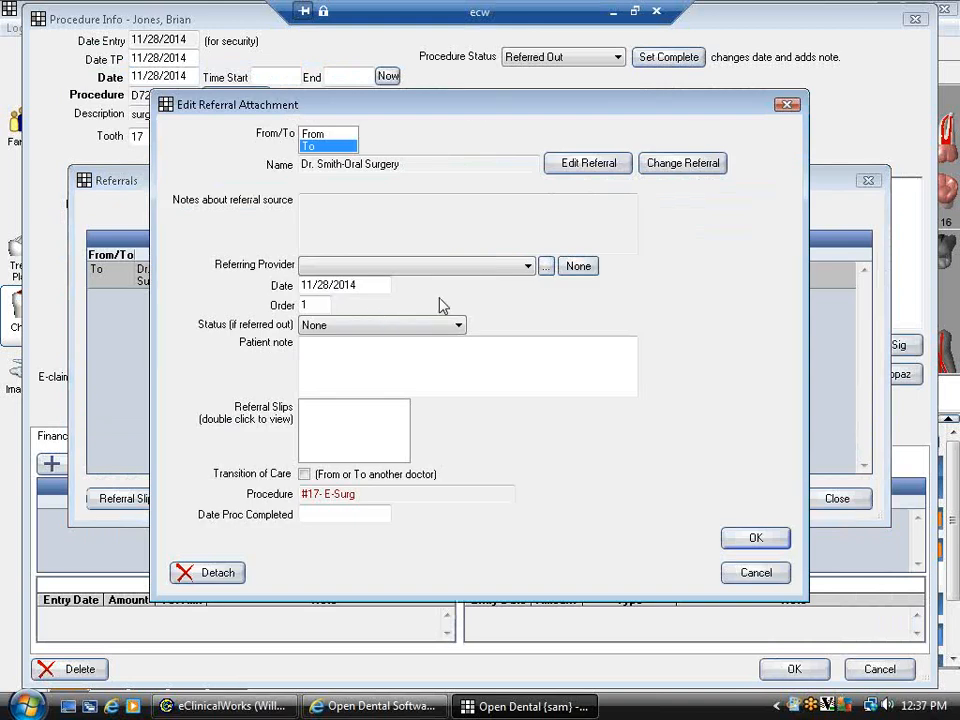
{"action": "left_click", "coordinate": [509, 270]}
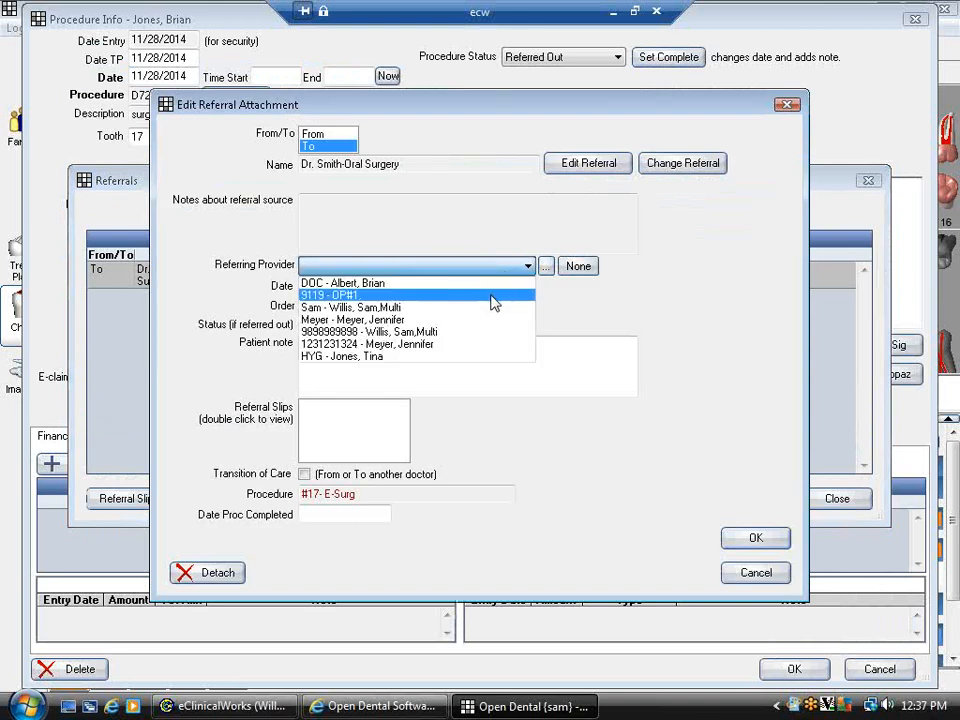
{"action": "left_click", "coordinate": [489, 309]}
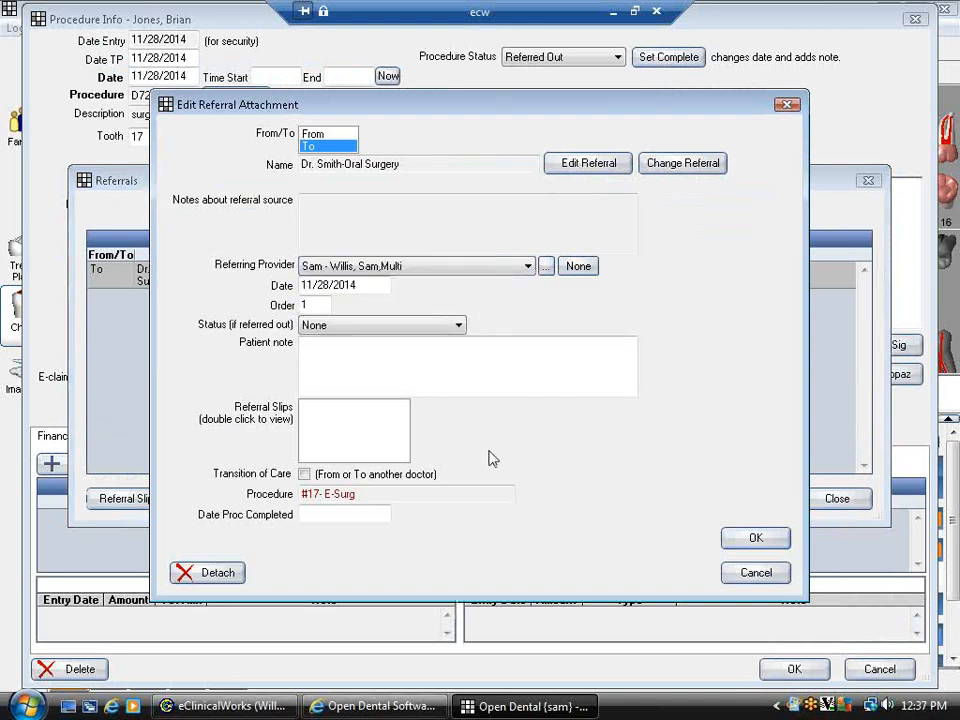
{"action": "left_click", "coordinate": [775, 544]}
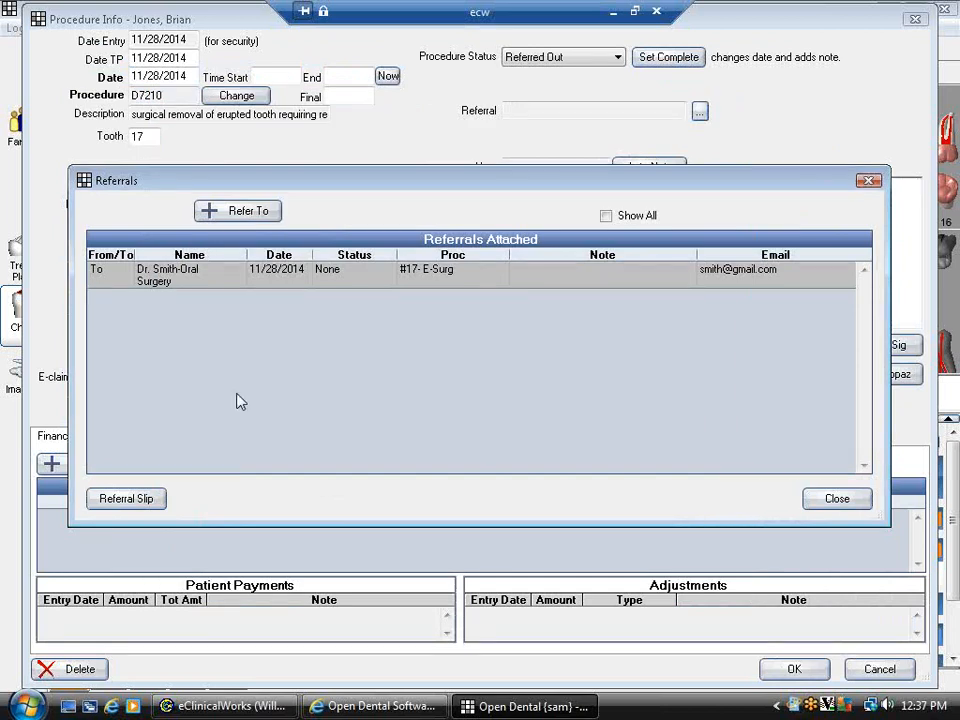
- Fill out an oral surgery referral slip with the note 'Note' and save it
{"action": "left_click", "coordinate": [130, 501]}
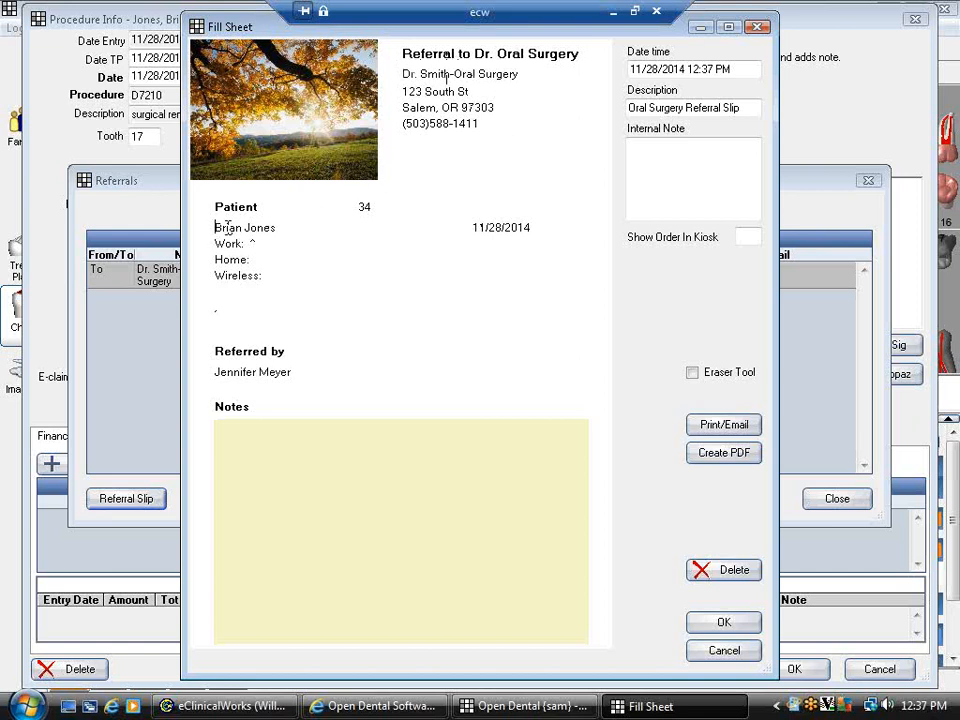
{"action": "left_click_drag", "start_coordinate": [215, 227], "coordinate": [277, 228]}
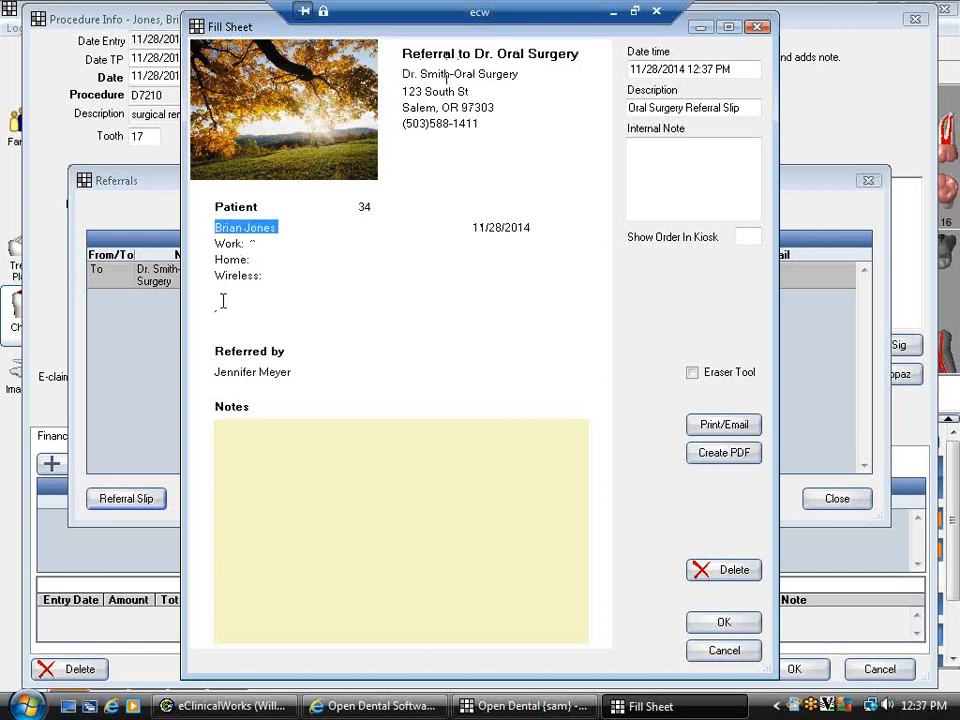
{"action": "left_click", "coordinate": [294, 467]}
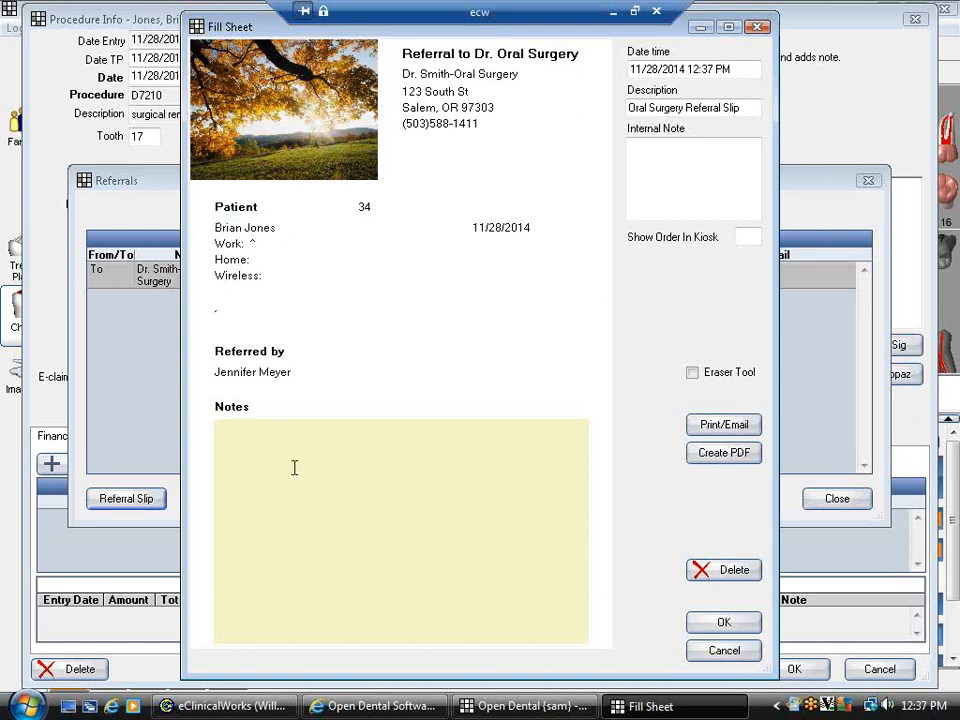
{"action": "type", "text": "Notes"}
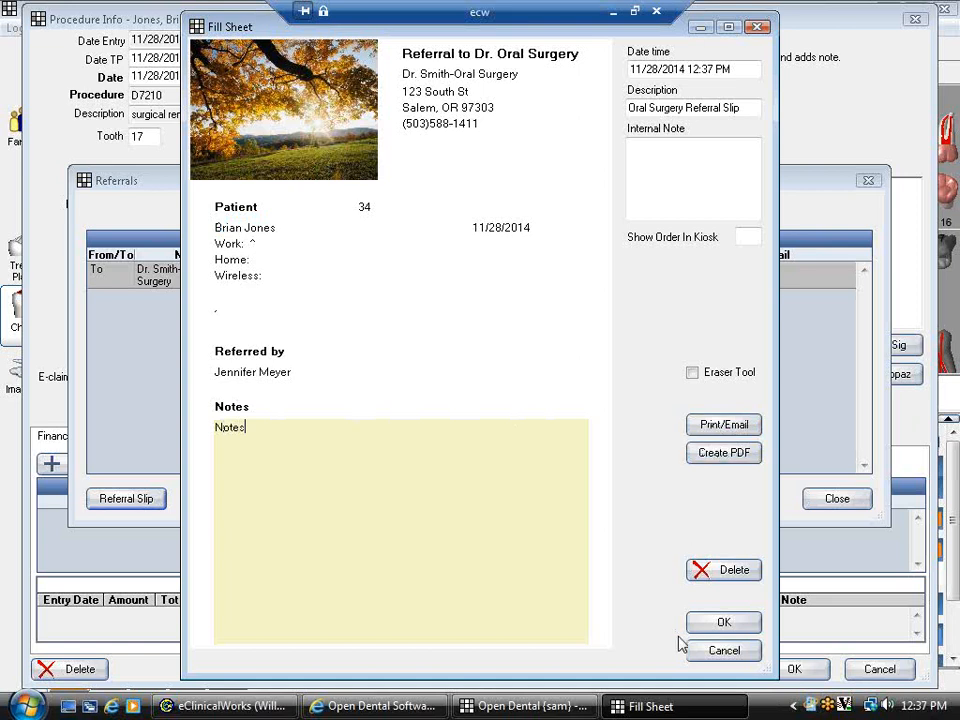
{"action": "left_click", "coordinate": [705, 623]}
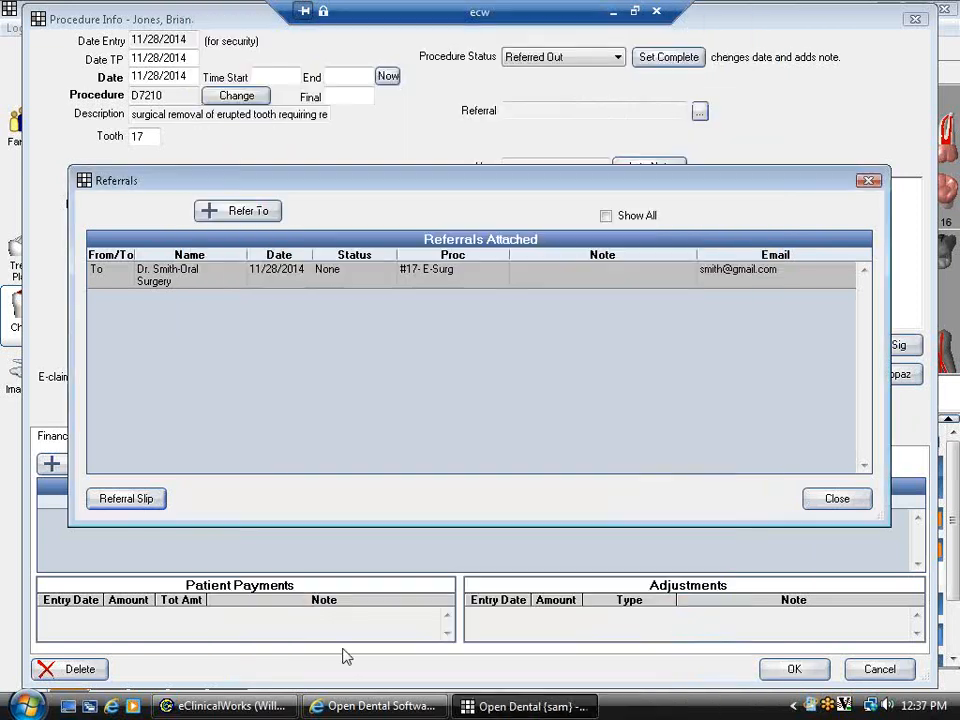
- Close the referrals list, save the procedure, and review the new Oral Surgery Referral Slip entry
{"action": "left_click", "coordinate": [818, 508]}
{"action": "left_click", "coordinate": [786, 671]}
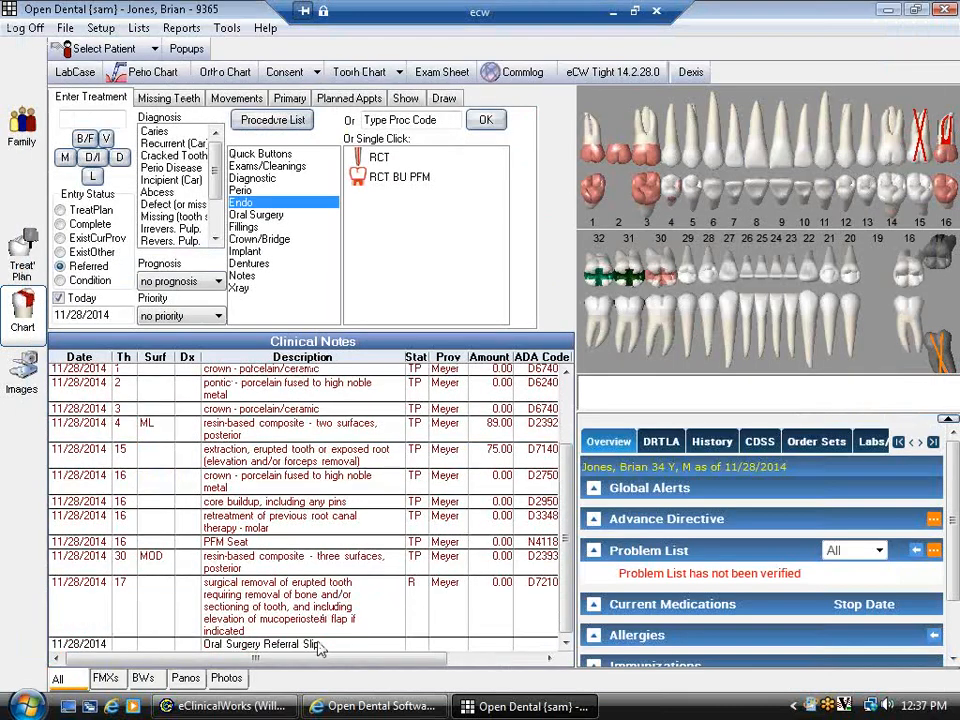
{"action": "left_click", "coordinate": [320, 643]}
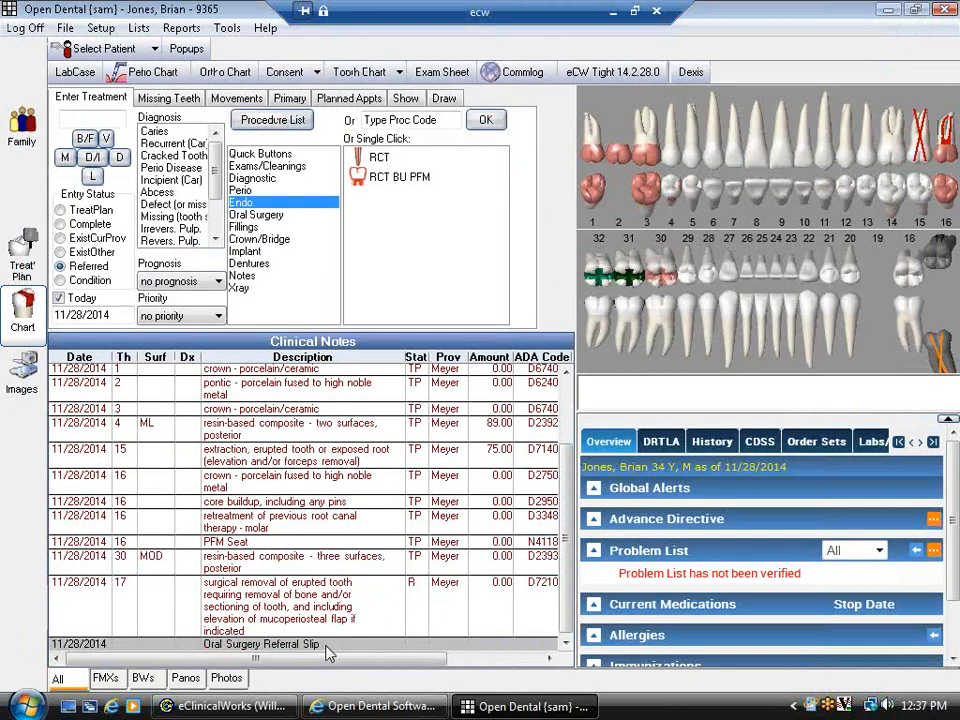
{"action": "double_click", "coordinate": [327, 648]}
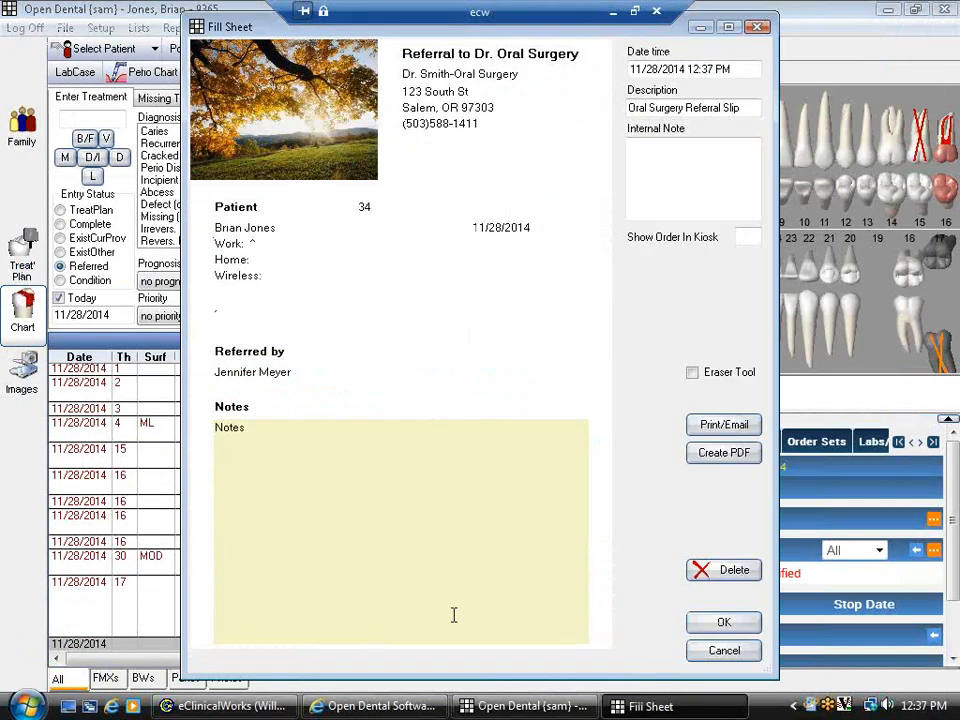
{"action": "left_click", "coordinate": [724, 651]}
- Close the referral sheet unsaved and inspect the Referral field on tooth 17's surgical removal
{"action": "left_click", "coordinate": [283, 608]}
{"action": "double_click", "coordinate": [283, 608]}
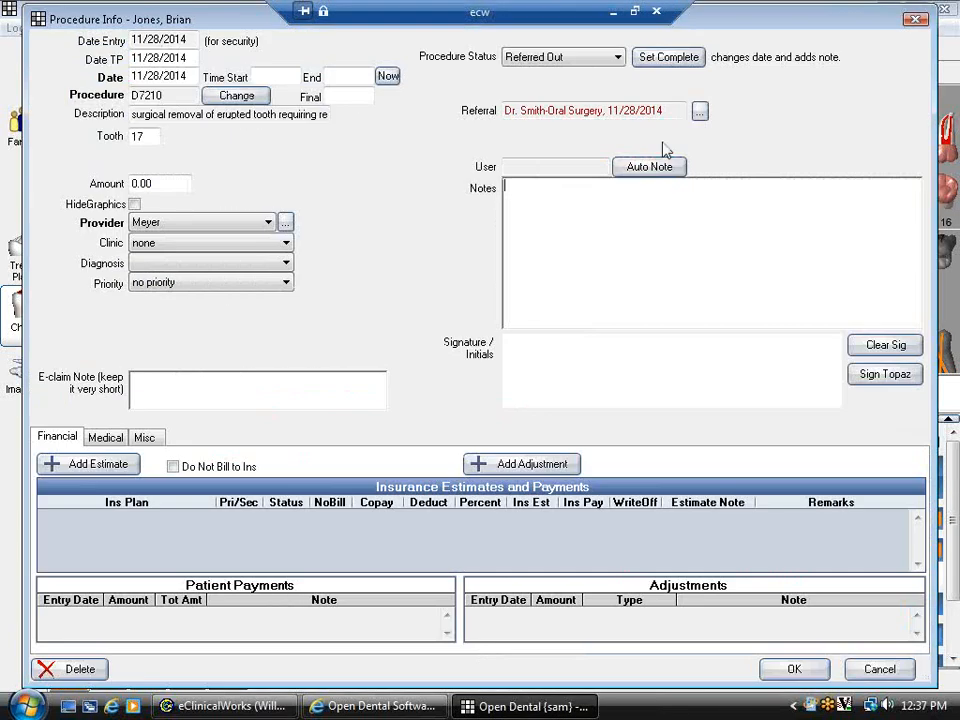
{"action": "left_click_drag", "start_coordinate": [677, 110], "coordinate": [482, 110]}
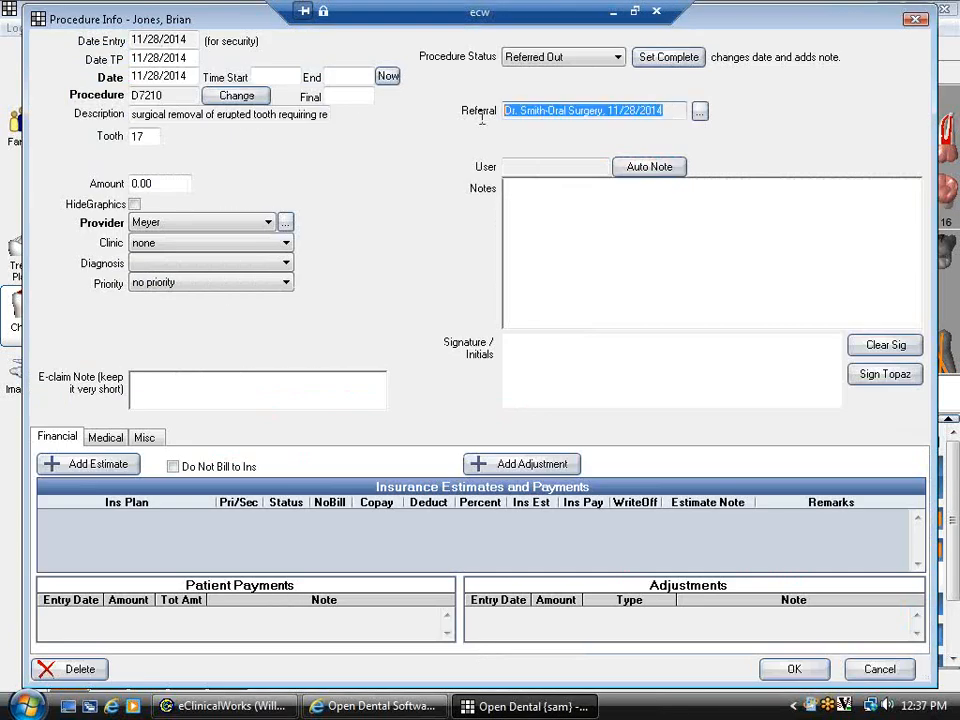
{"action": "left_click", "coordinate": [671, 111]}
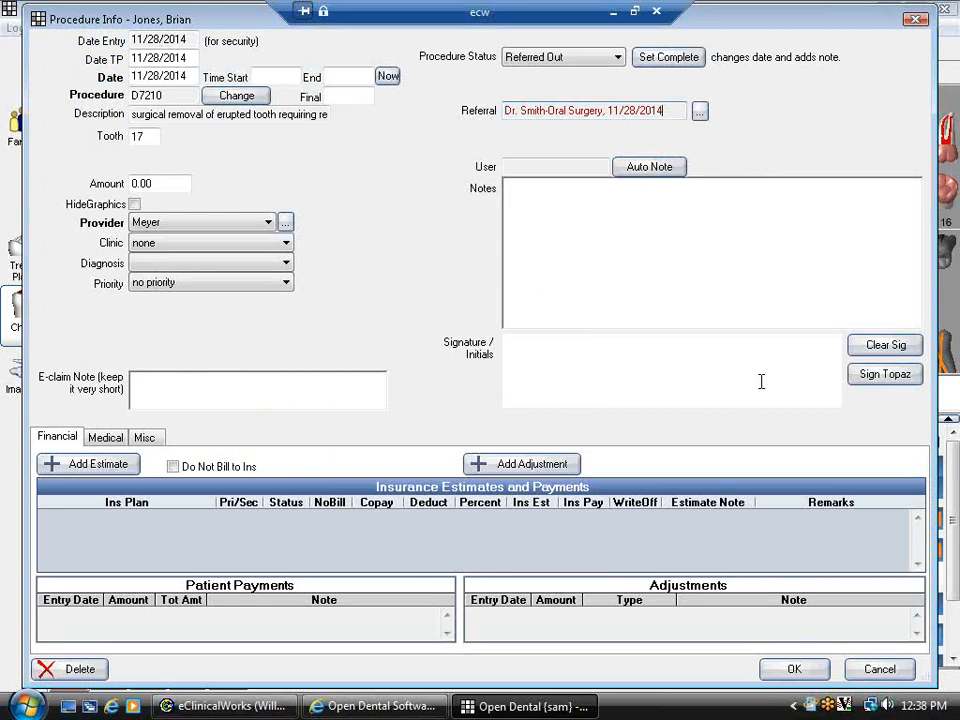
{"action": "left_click", "coordinate": [800, 670]}
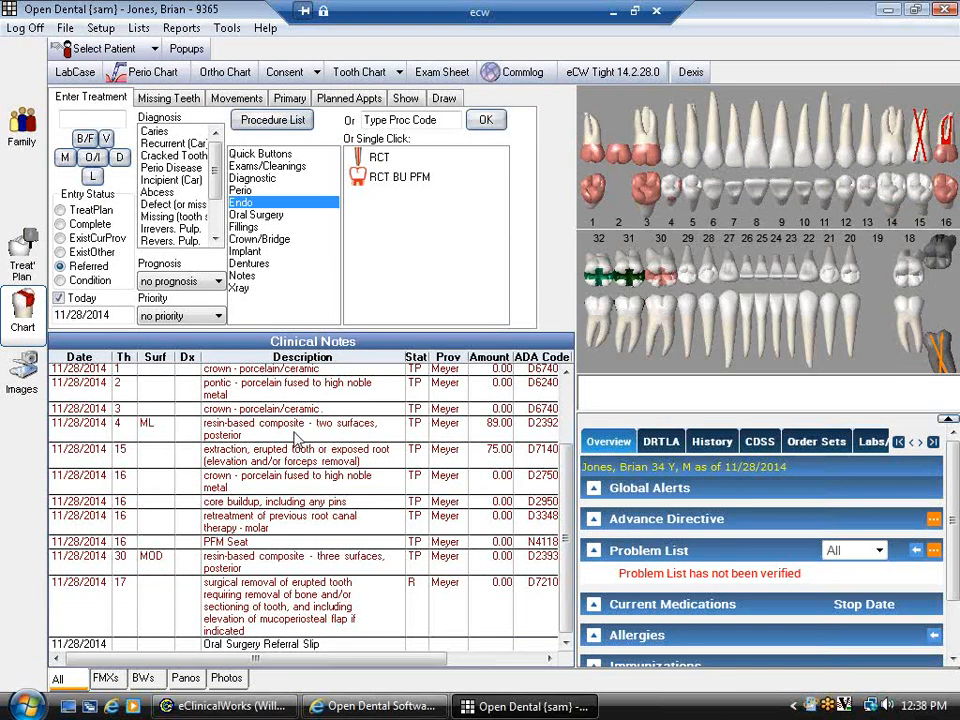
- Scroll through the Clinical Notes grid and show the chart's display filter options
{"action": "scroll", "coordinate": [310, 511], "scroll_direction": "up", "scroll_amount": 3}
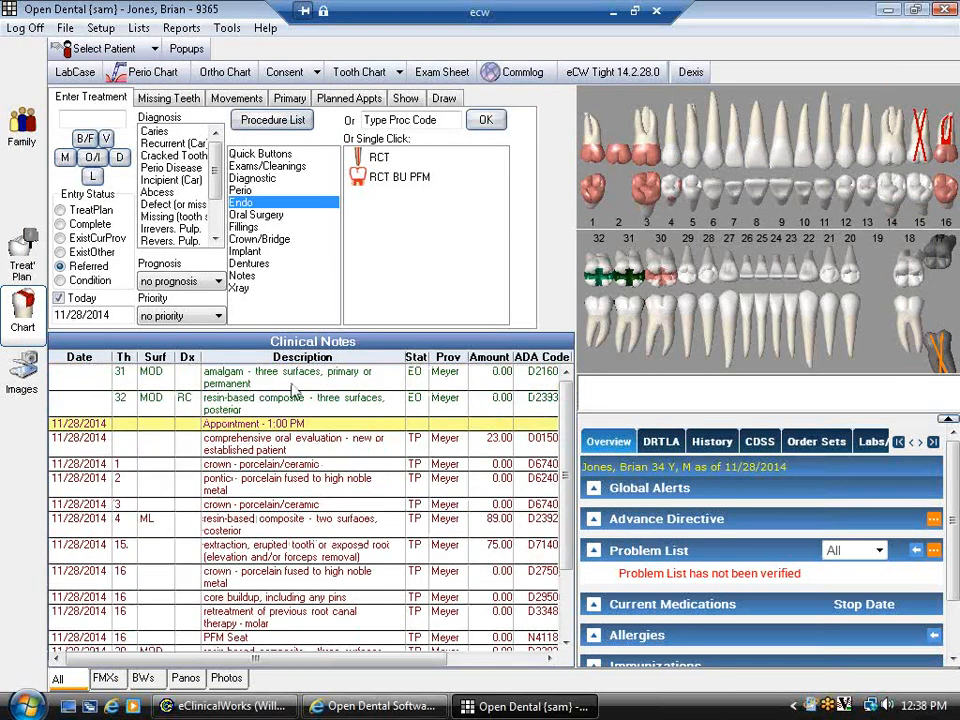
{"action": "scroll", "coordinate": [265, 563], "scroll_direction": "down", "scroll_amount": 3}
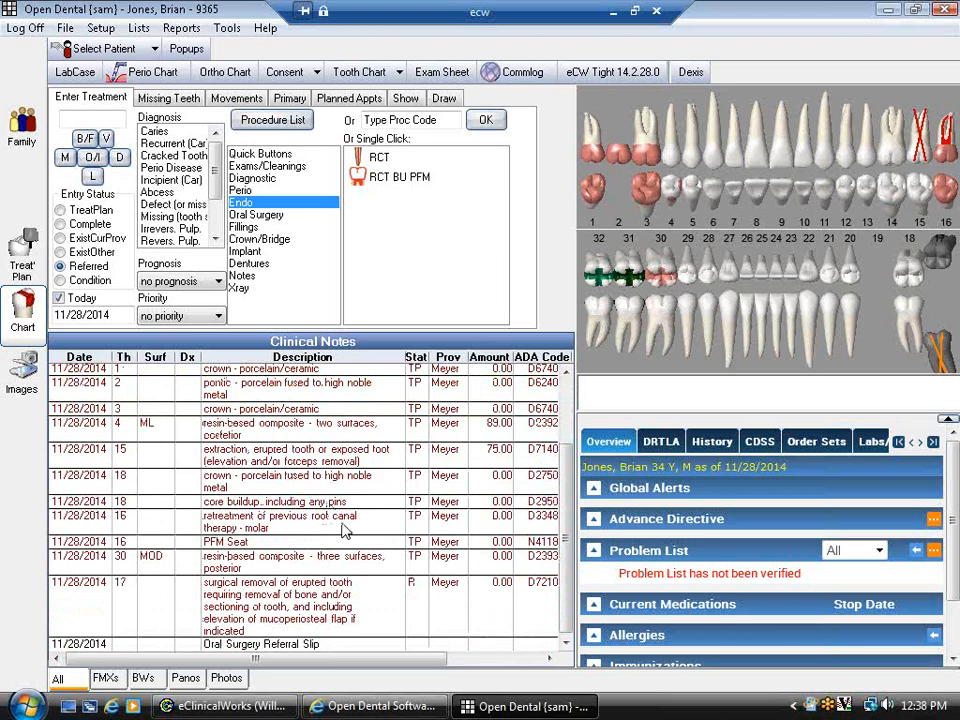
{"action": "scroll", "coordinate": [340, 530], "scroll_direction": "up", "scroll_amount": 2}
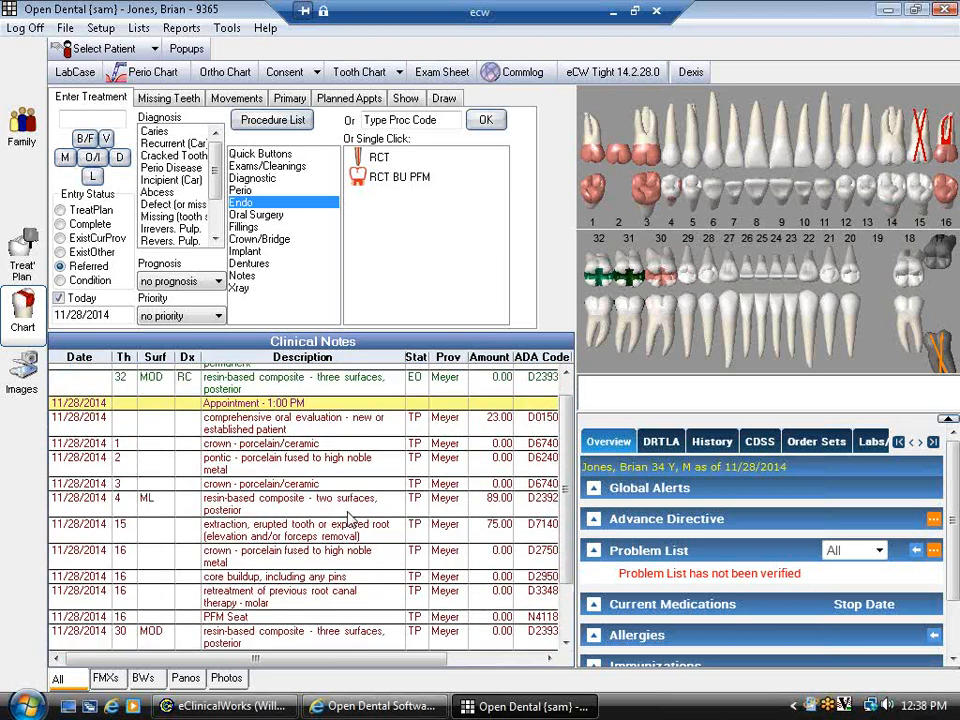
{"action": "scroll", "coordinate": [350, 517], "scroll_direction": "up", "scroll_amount": 1}
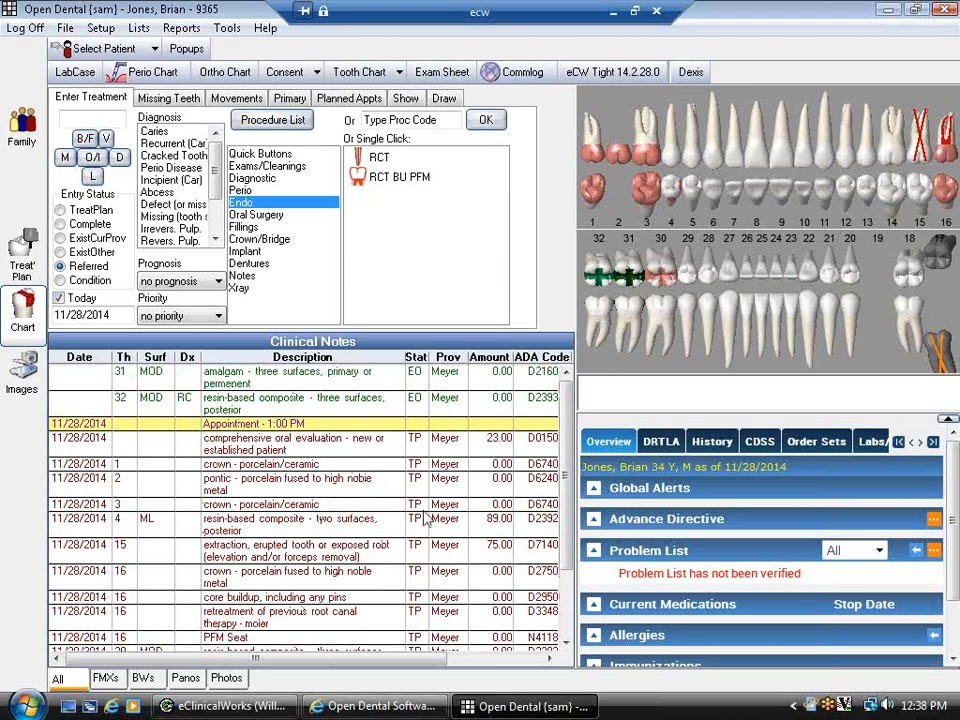
{"action": "left_click", "coordinate": [406, 99]}
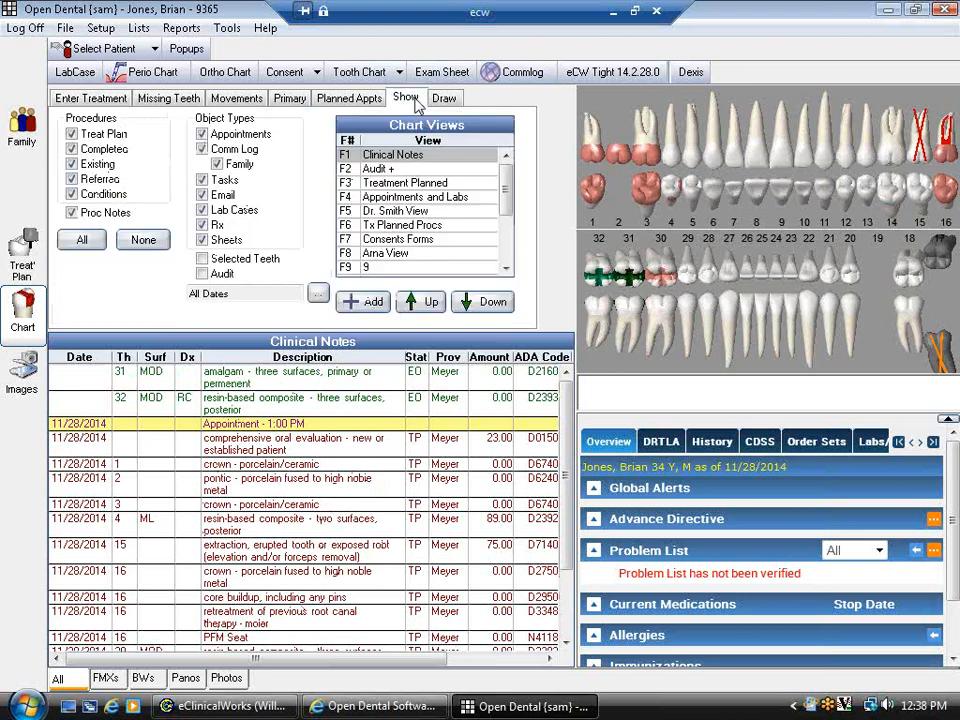
{"action": "left_click", "coordinate": [141, 240]}
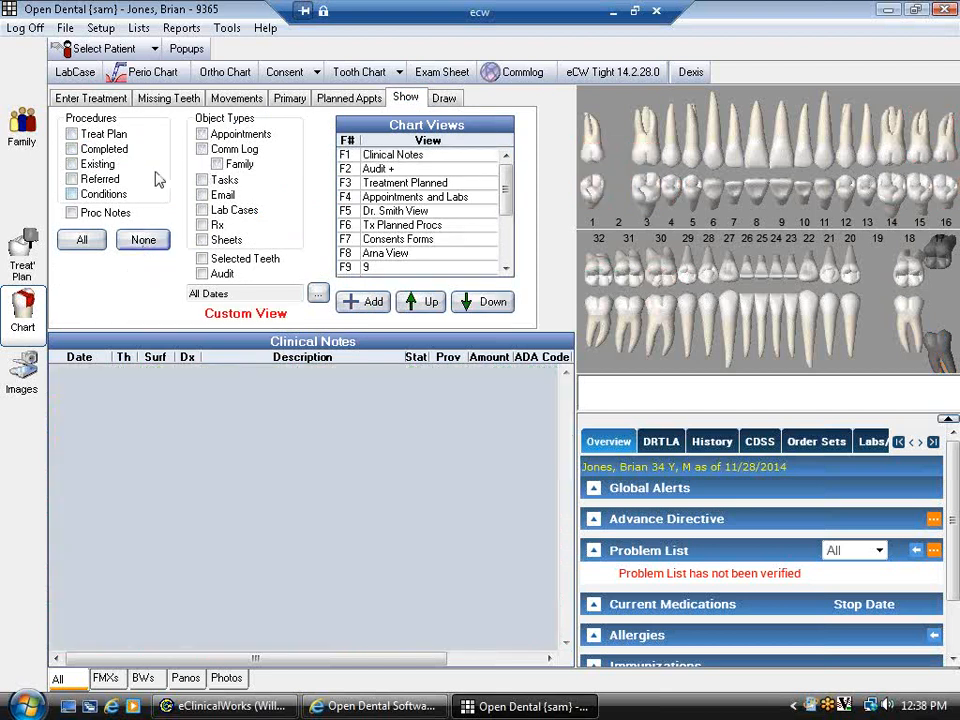
{"action": "left_click", "coordinate": [203, 136]}
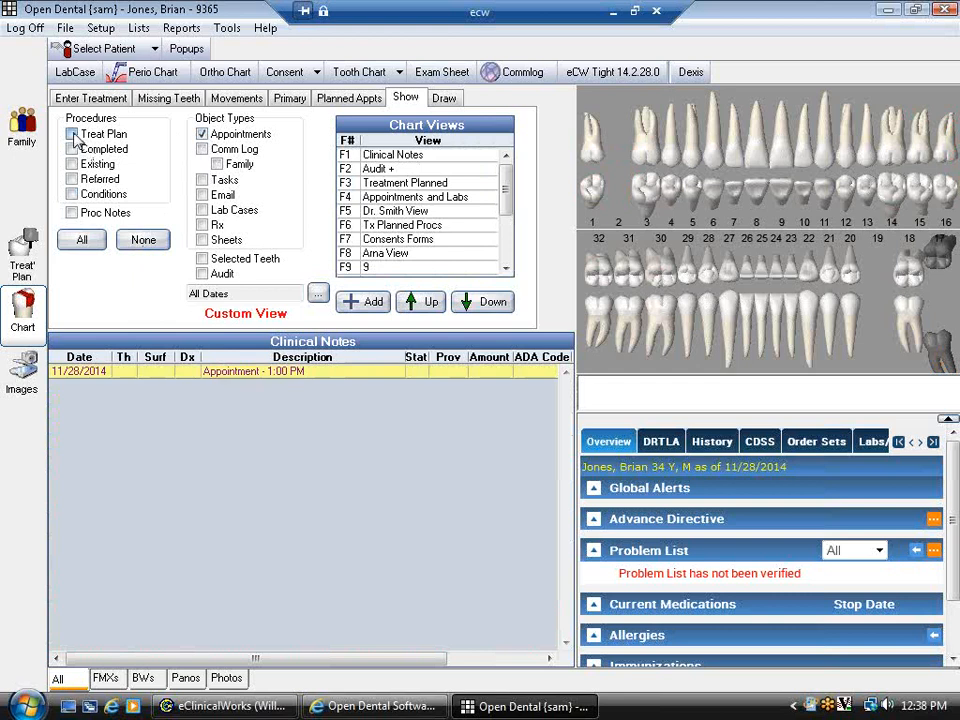
{"action": "left_click", "coordinate": [72, 134]}
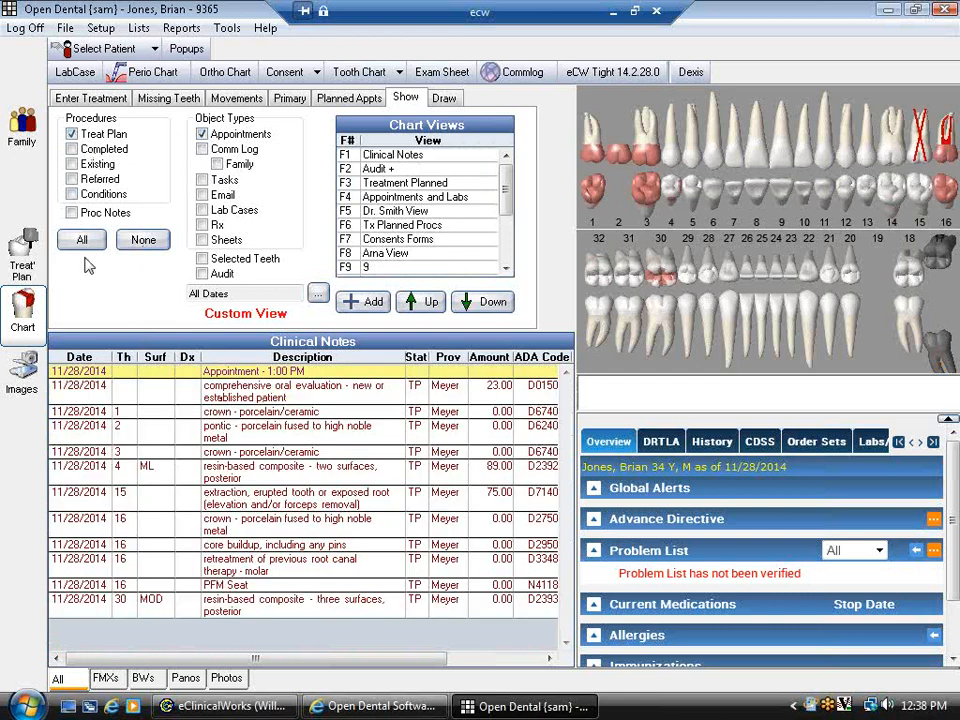
{"action": "left_click", "coordinate": [72, 134]}
{"action": "left_click", "coordinate": [72, 149]}
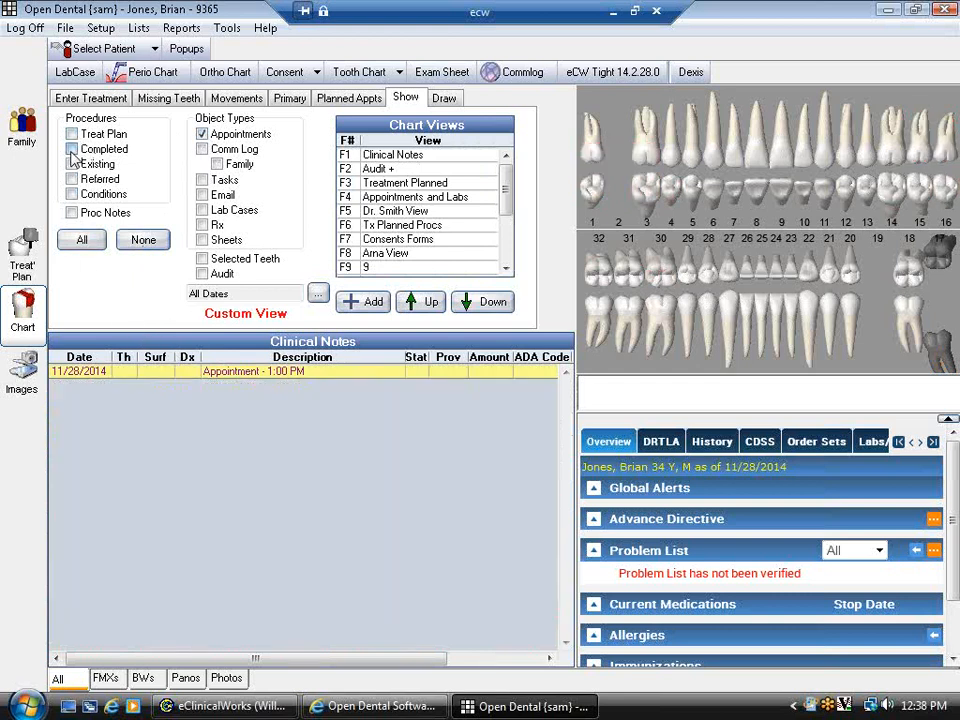
{"action": "left_click", "coordinate": [72, 149]}
{"action": "left_click", "coordinate": [72, 164]}
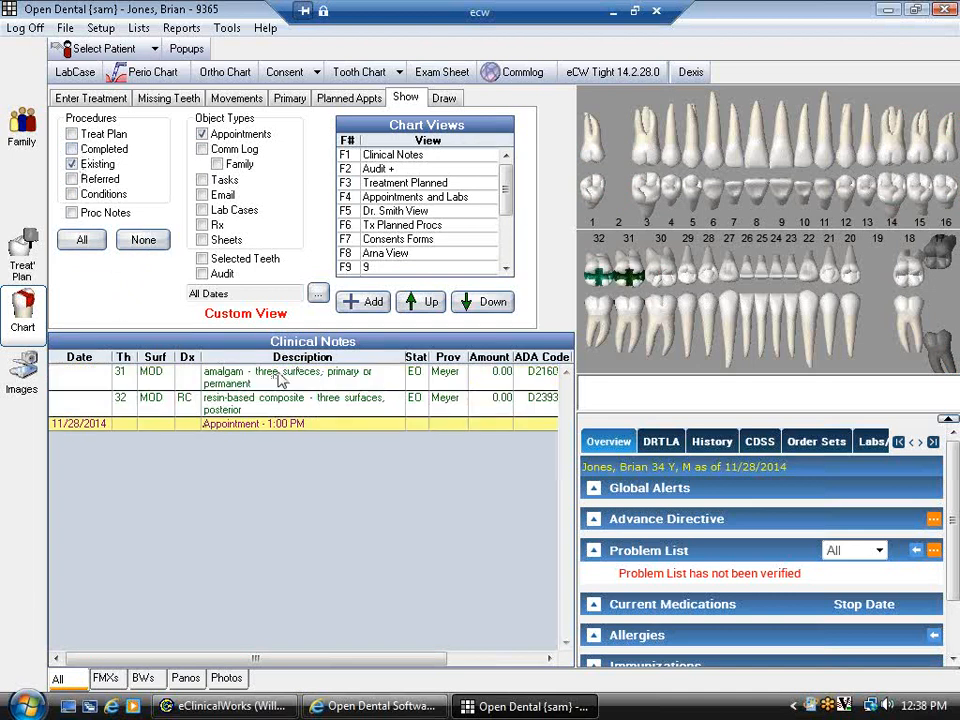
{"action": "left_click", "coordinate": [72, 163]}
{"action": "left_click", "coordinate": [202, 240]}
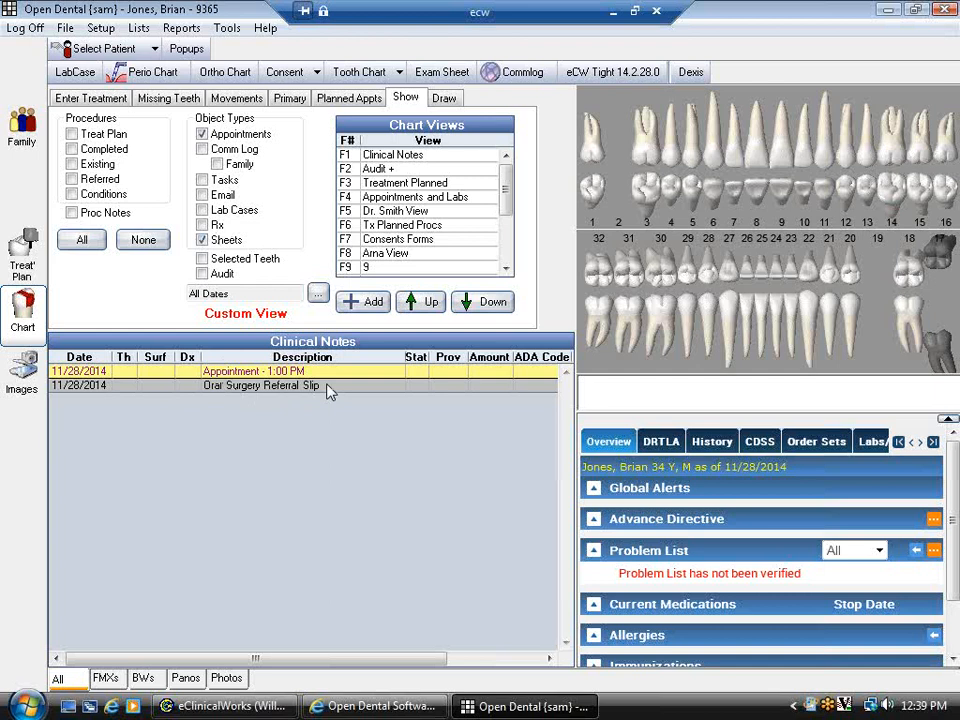
{"action": "left_click", "coordinate": [82, 240]}
{"action": "left_click", "coordinate": [317, 293]}
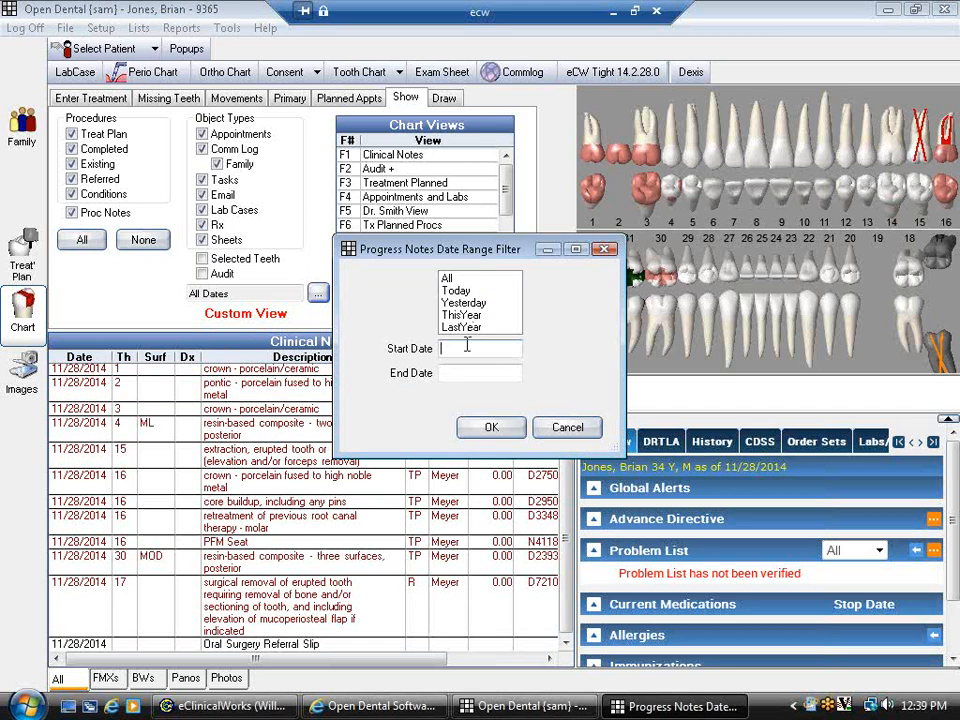
{"action": "right_click", "coordinate": [508, 351]}
{"action": "left_click", "coordinate": [495, 349]}
{"action": "left_click", "coordinate": [584, 434]}
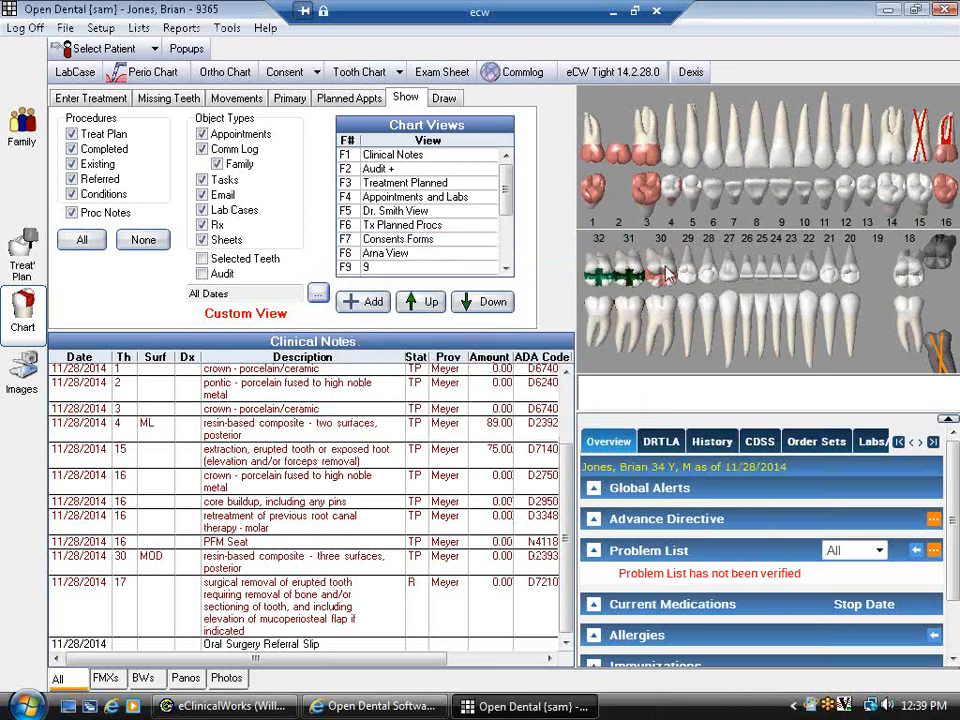
{"action": "left_click", "coordinate": [947, 208]}
{"action": "left_click", "coordinate": [924, 225]}
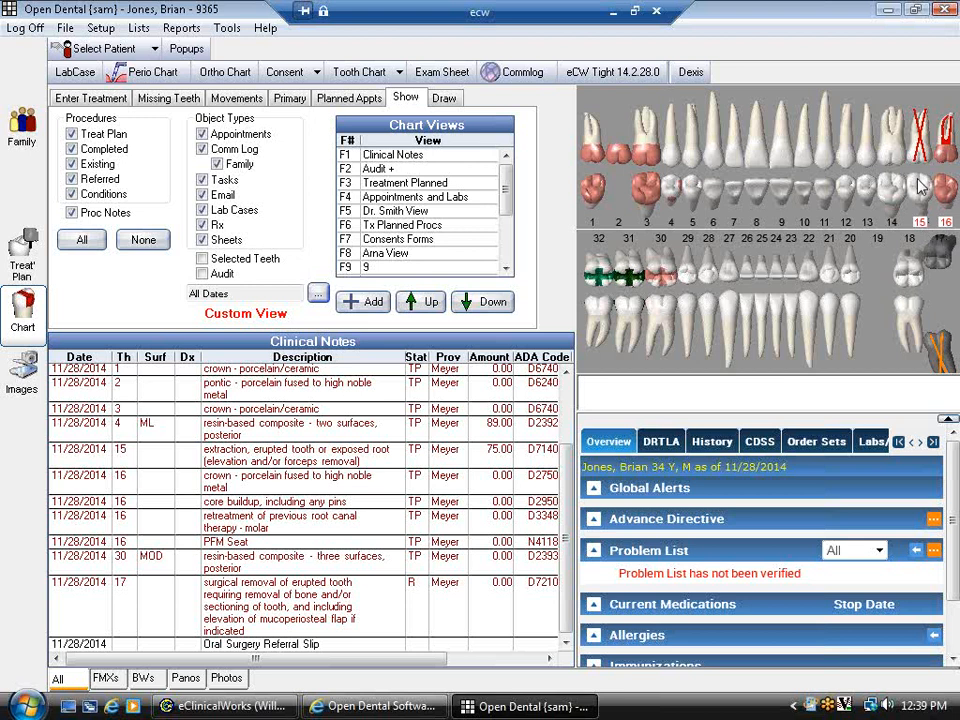
{"action": "left_click", "coordinate": [203, 260]}
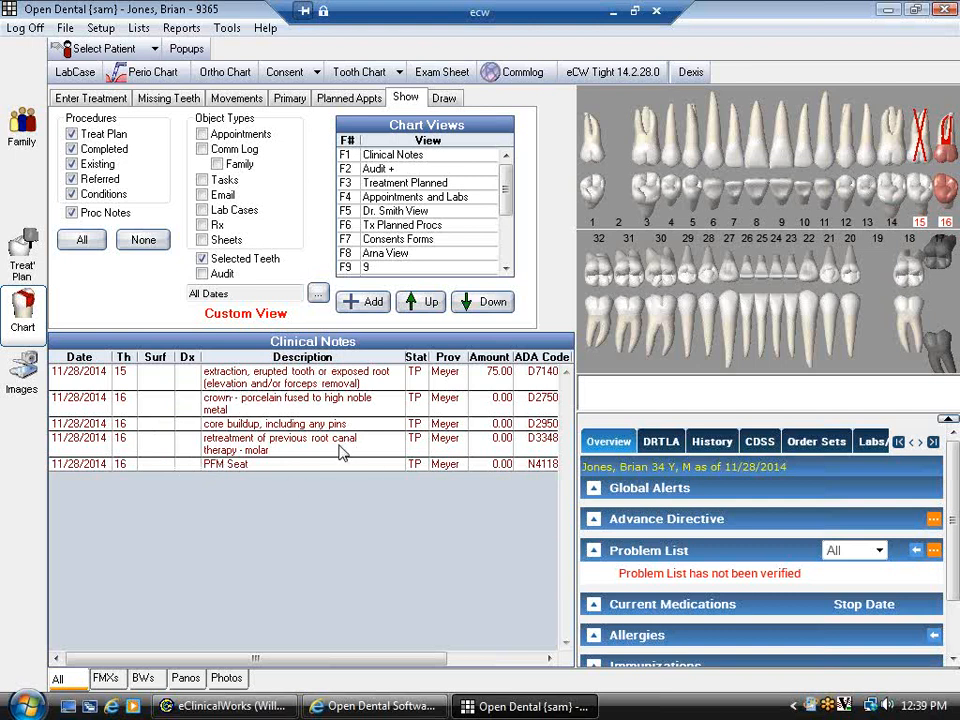
{"action": "left_click", "coordinate": [202, 259]}
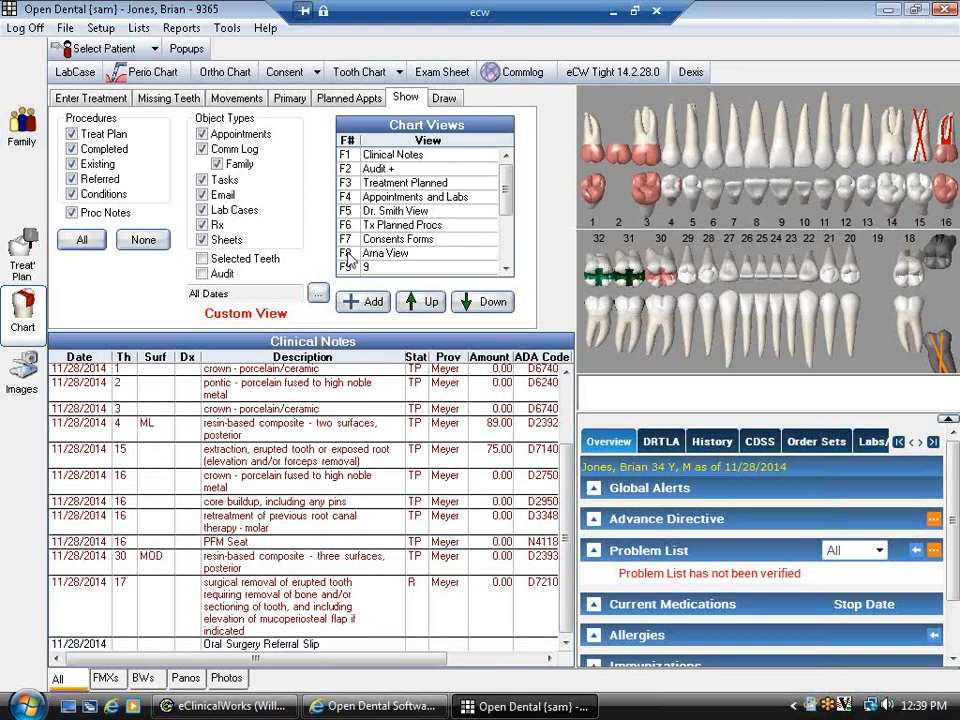
- Pick the Clinical Notes chart view, select the PFM Seat row, and try the F3 view
{"action": "left_click", "coordinate": [400, 160]}
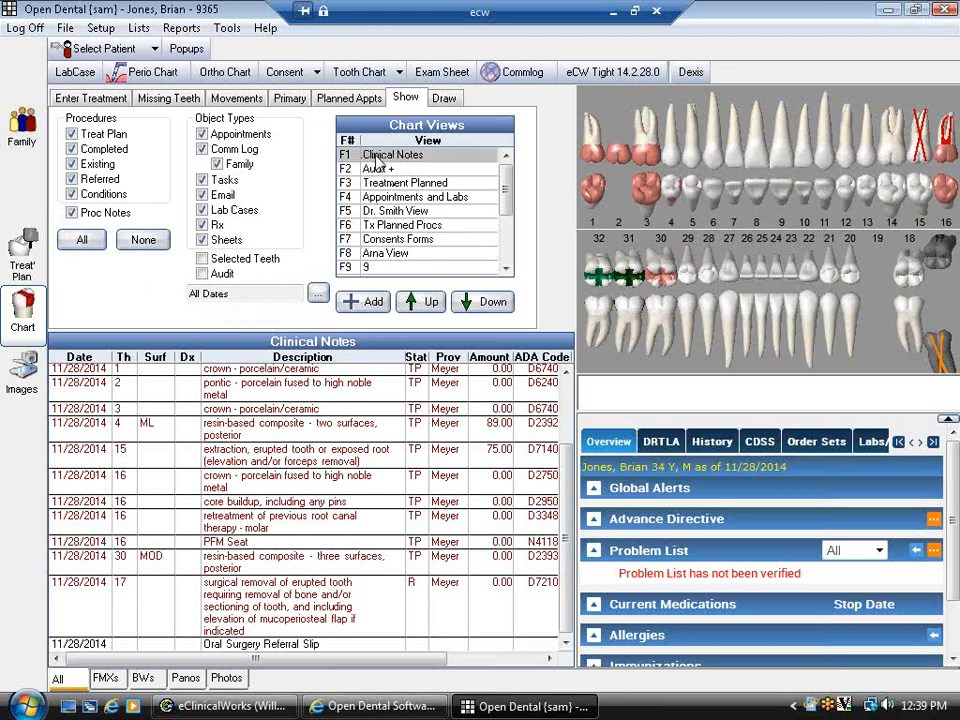
{"action": "left_click", "coordinate": [448, 541]}
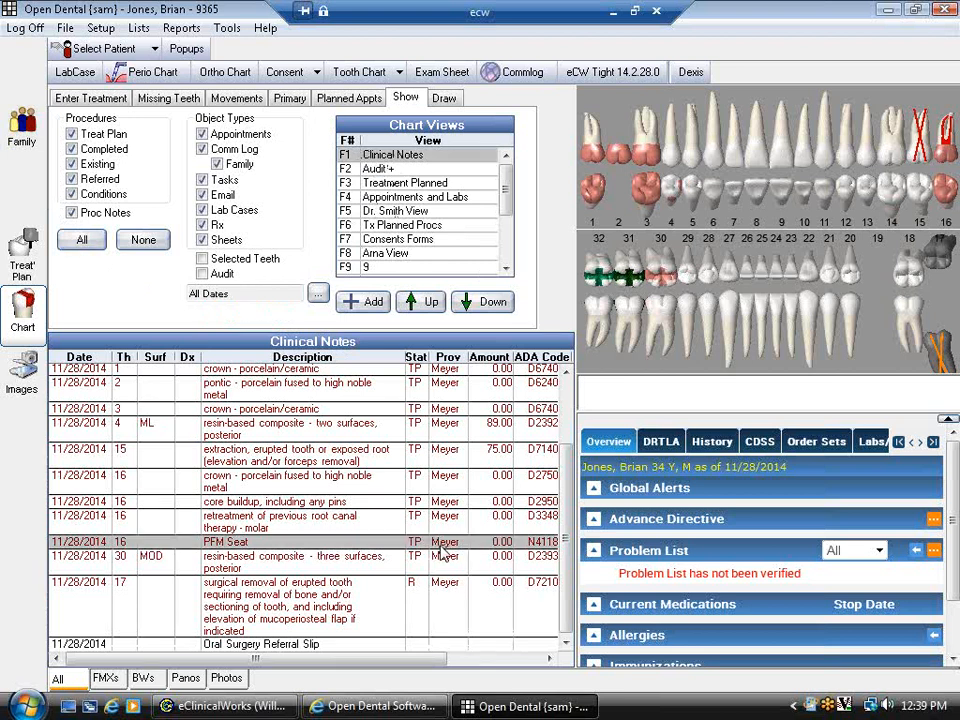
{"action": "scroll", "coordinate": [420, 536], "scroll_direction": "up", "scroll_amount": 2}
{"action": "key", "text": "F3"}
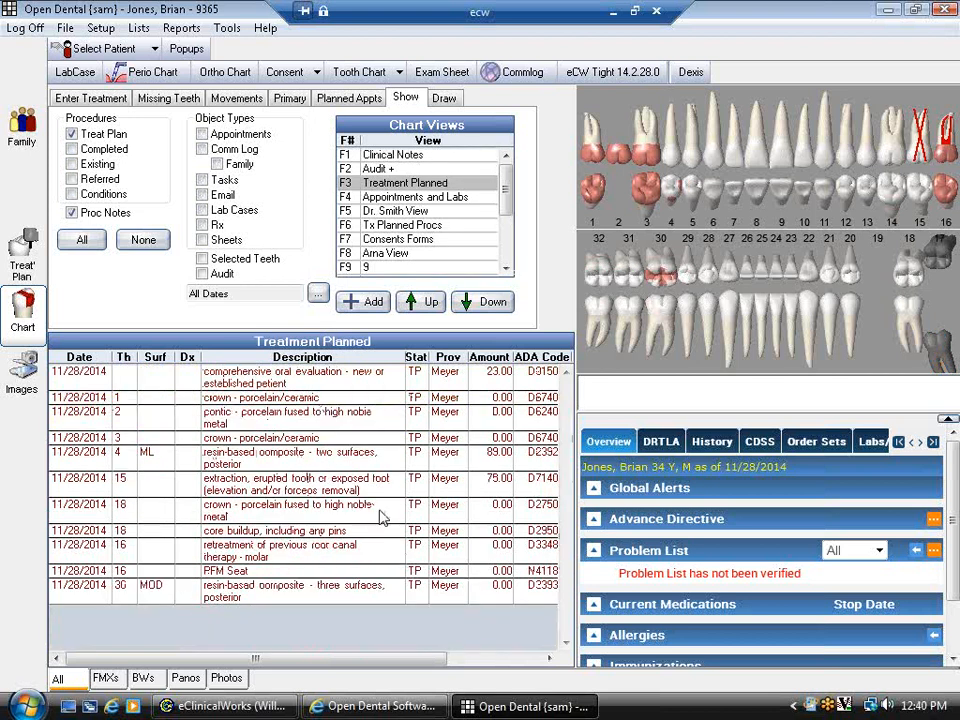
{"action": "left_click", "coordinate": [83, 101]}
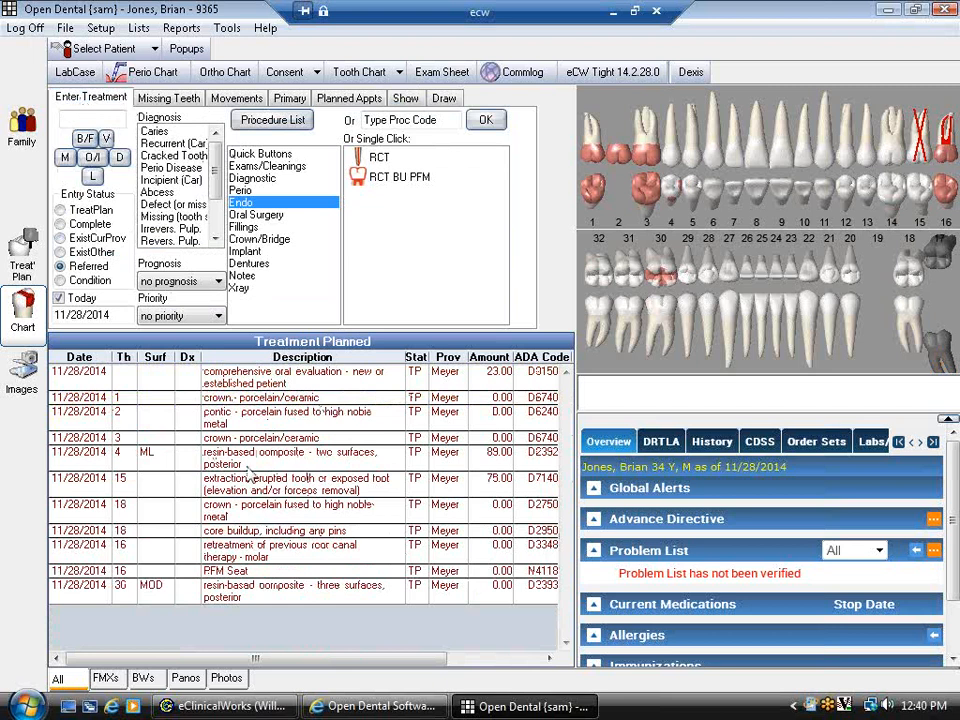
- Toggle the chart between Clinical Notes (F3) and Treatment Planned (F2) views, then show the drawing tools
{"action": "key", "text": "F3"}
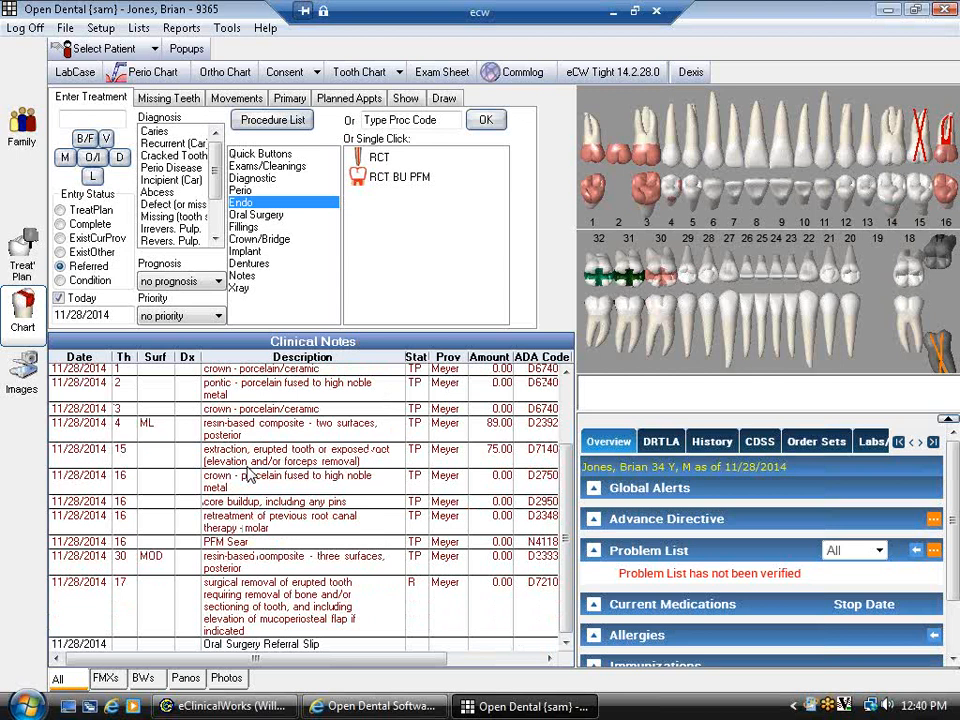
{"action": "key", "text": "F2"}
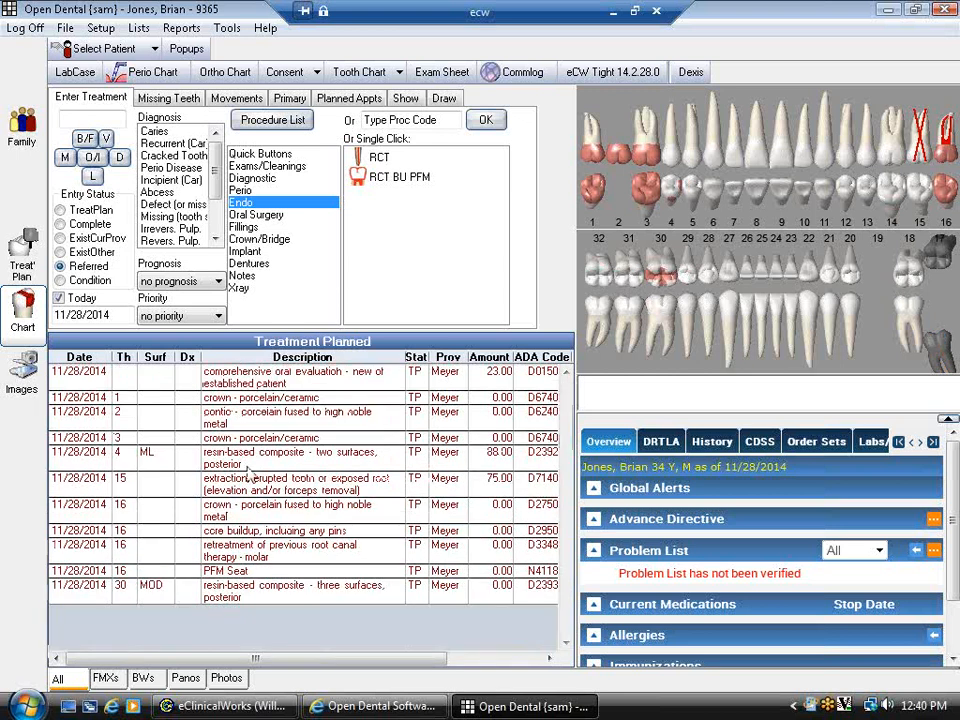
{"action": "key", "text": "F3"}
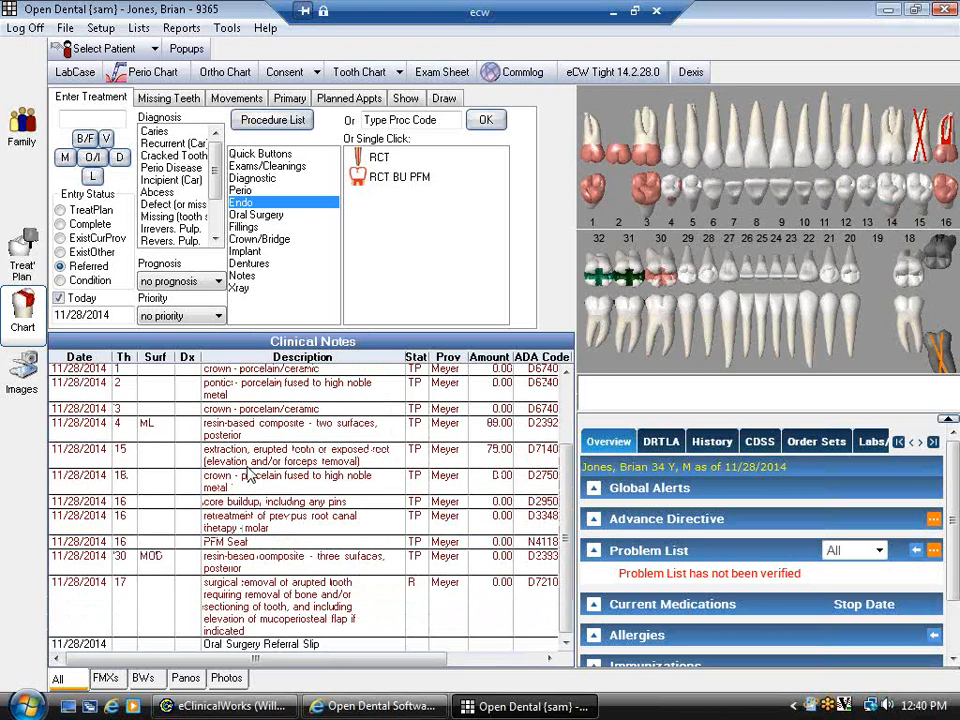
{"action": "left_click", "coordinate": [446, 99]}
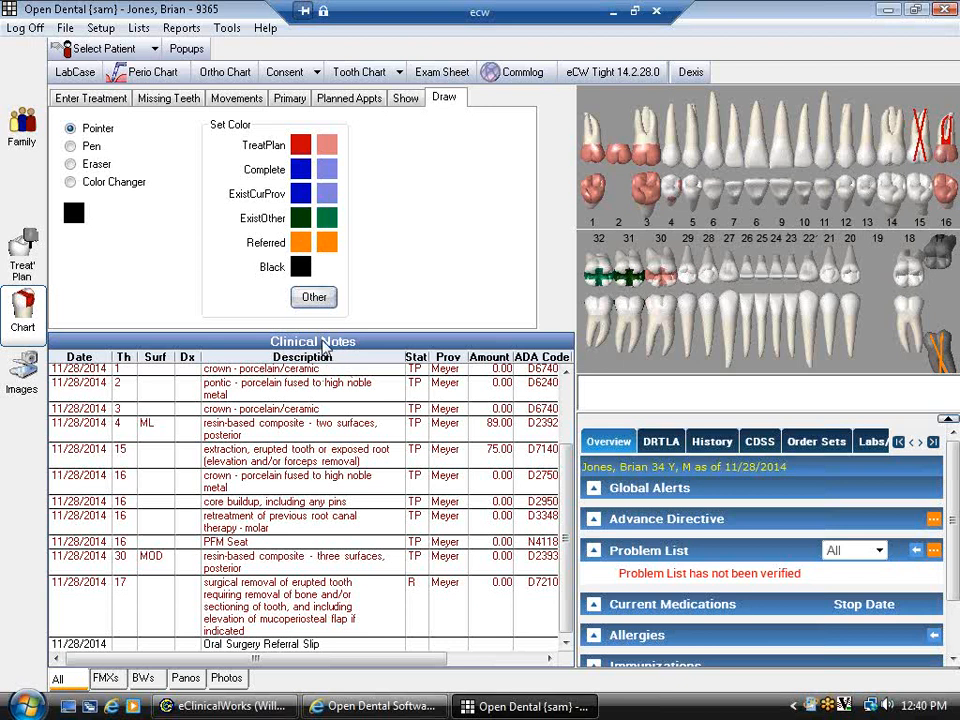
- Draw a short red TreatPlan pen mark on a lower tooth root
{"action": "left_click", "coordinate": [71, 147]}
{"action": "left_click", "coordinate": [299, 146]}
{"action": "left_click", "coordinate": [746, 350]}
{"action": "left_click_drag", "start_coordinate": [746, 350], "coordinate": [746, 355]}
- Erase the red mark, switch back to Pointer, and return to treatment entry
{"action": "left_click", "coordinate": [70, 164]}
{"action": "left_click_drag", "start_coordinate": [747, 349], "coordinate": [746, 345]}
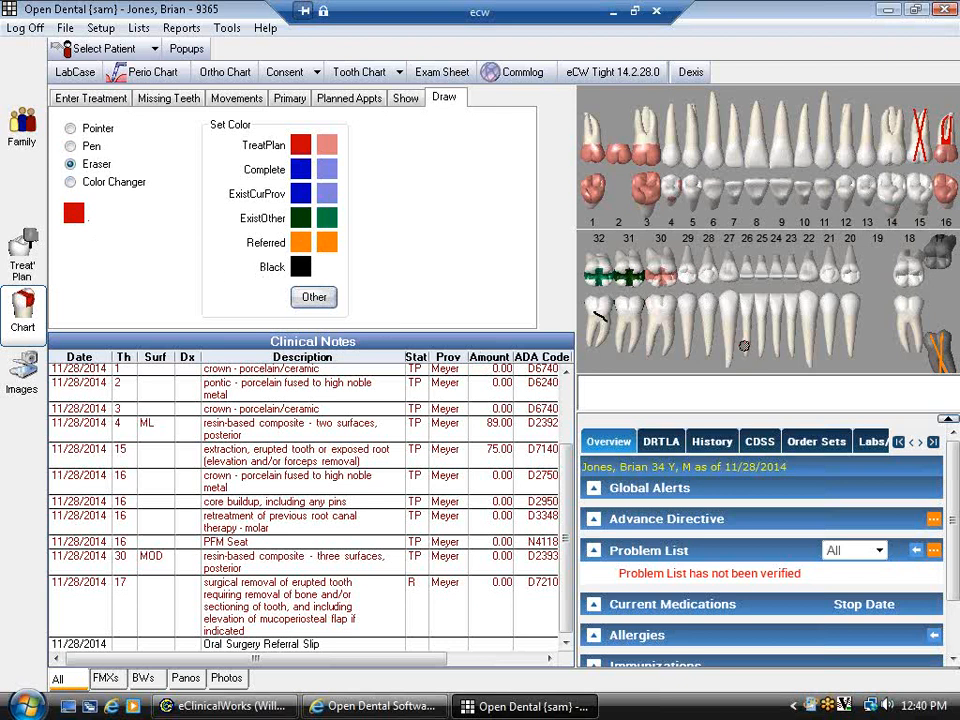
{"action": "left_click", "coordinate": [86, 132]}
{"action": "left_click", "coordinate": [90, 98]}
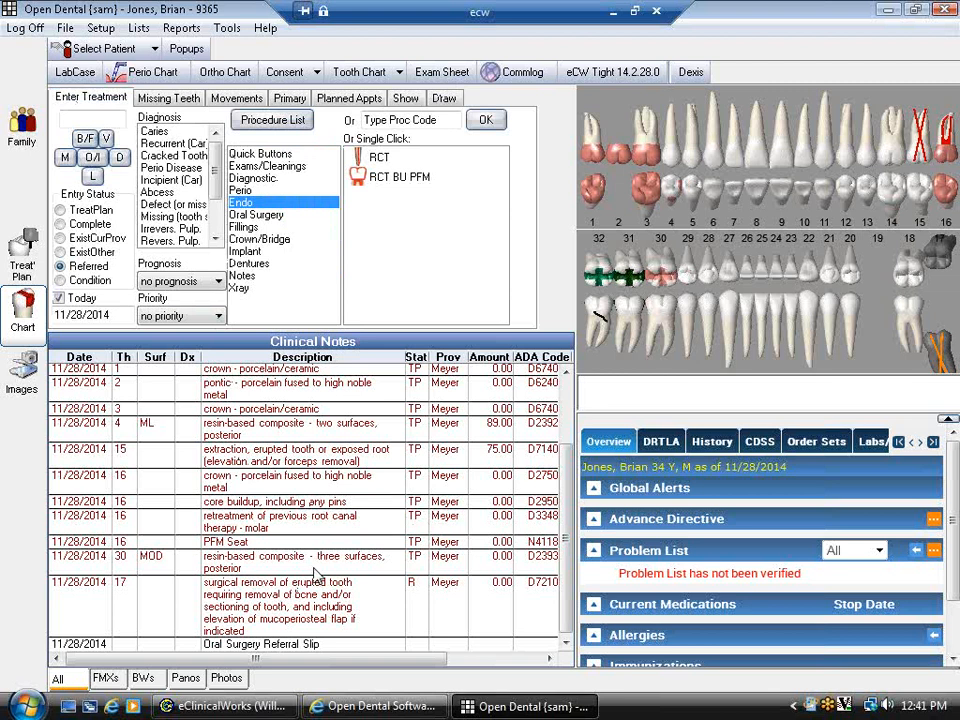
{"action": "scroll", "coordinate": [315, 570], "scroll_direction": "up", "scroll_amount": 2}
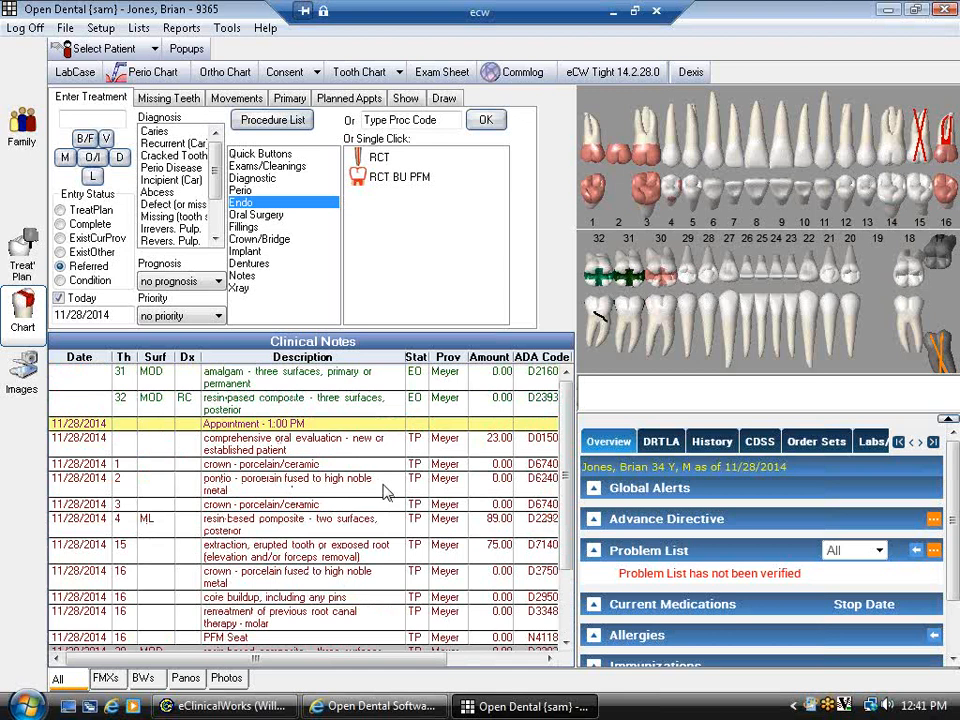
- Give the tooth 30 MOD composite priority 1 and the three teeth 1–3 bridge procedures priority 2
{"action": "left_click", "coordinate": [22, 255]}
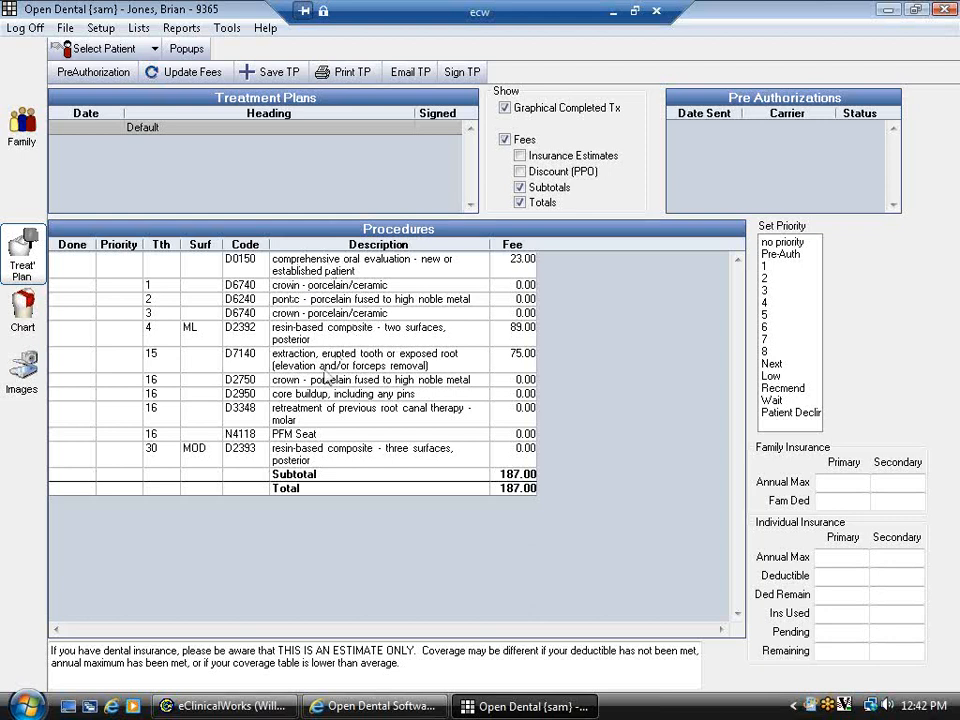
{"action": "left_click", "coordinate": [316, 455]}
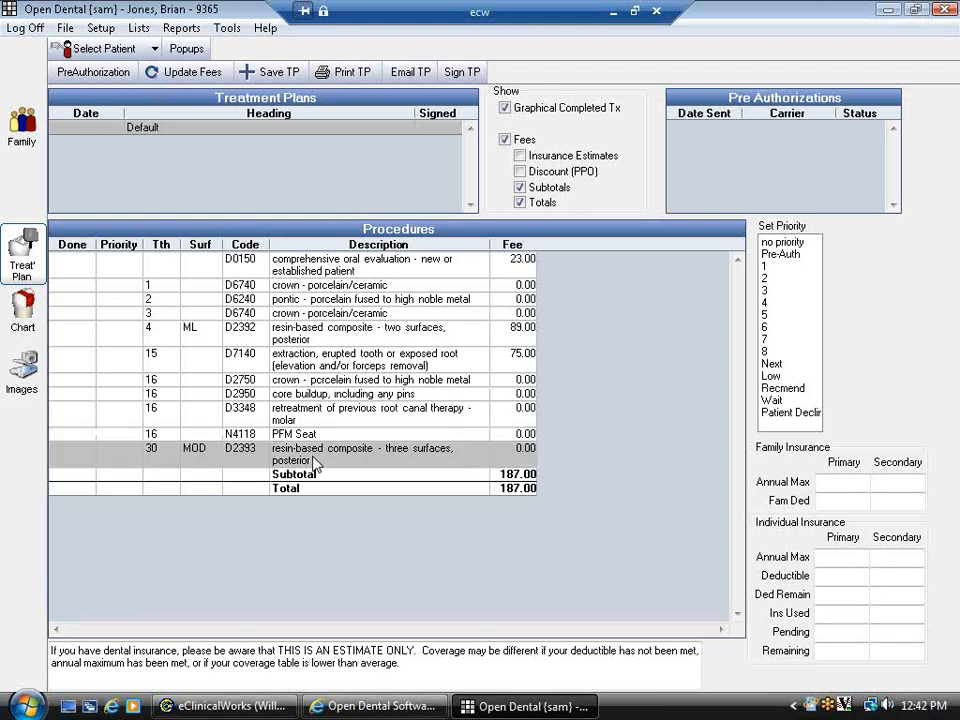
{"action": "left_click", "coordinate": [770, 267]}
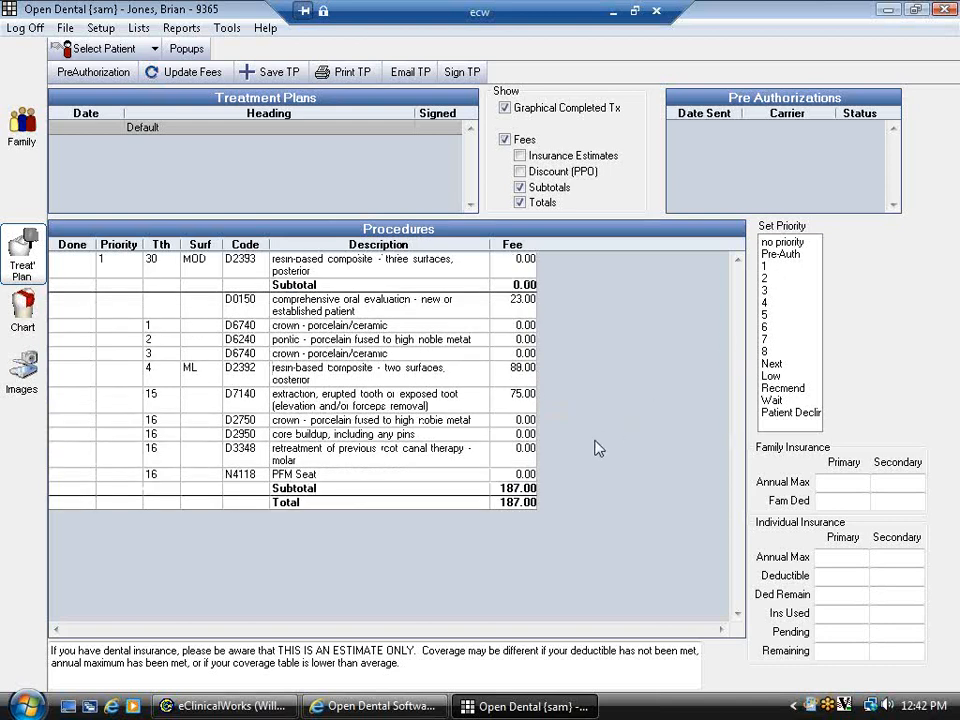
{"action": "left_click_drag", "start_coordinate": [285, 326], "coordinate": [286, 360]}
{"action": "left_click", "coordinate": [770, 278]}
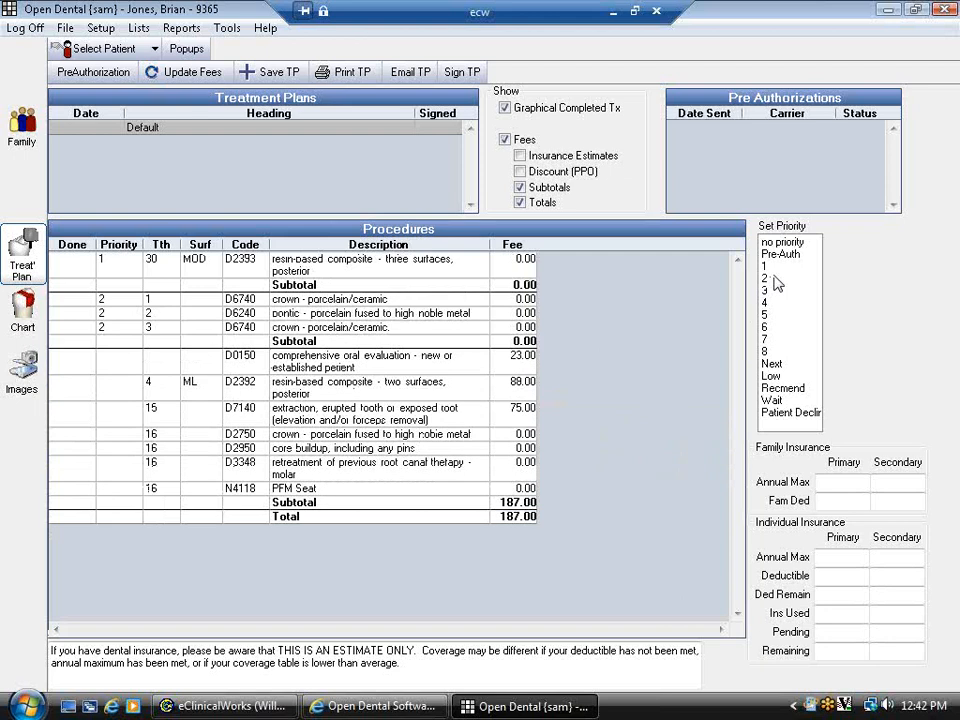
- Give the tooth 16 procedures priority 3 and set the remaining evaluation, filling and extraction to Wait
{"action": "left_click_drag", "start_coordinate": [287, 436], "coordinate": [282, 490]}
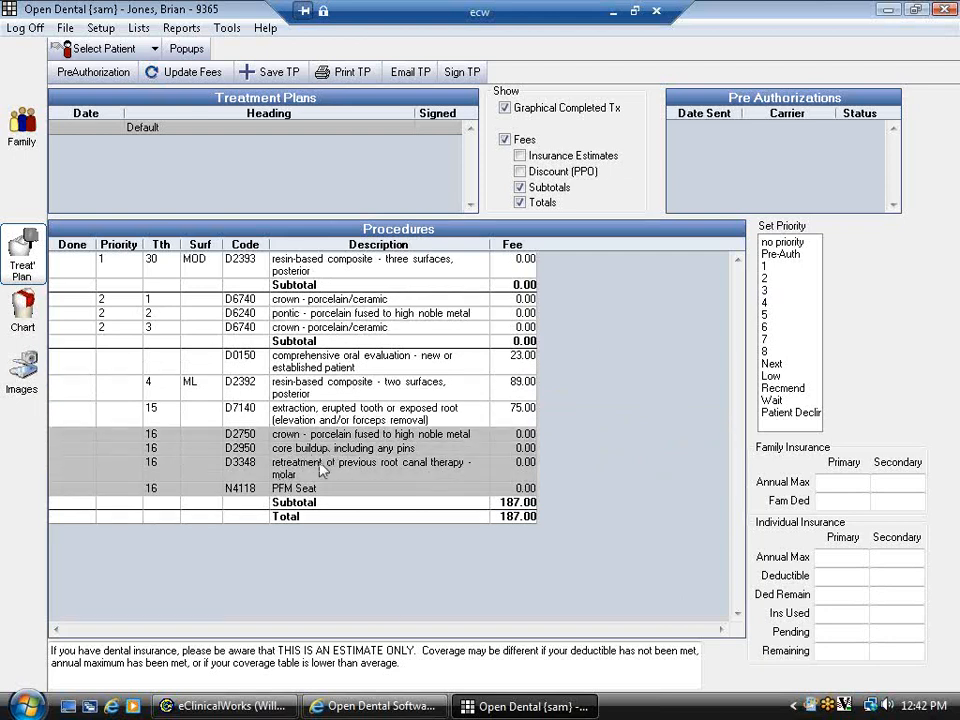
{"action": "left_click", "coordinate": [766, 291]}
{"action": "left_click_drag", "start_coordinate": [308, 458], "coordinate": [311, 519]}
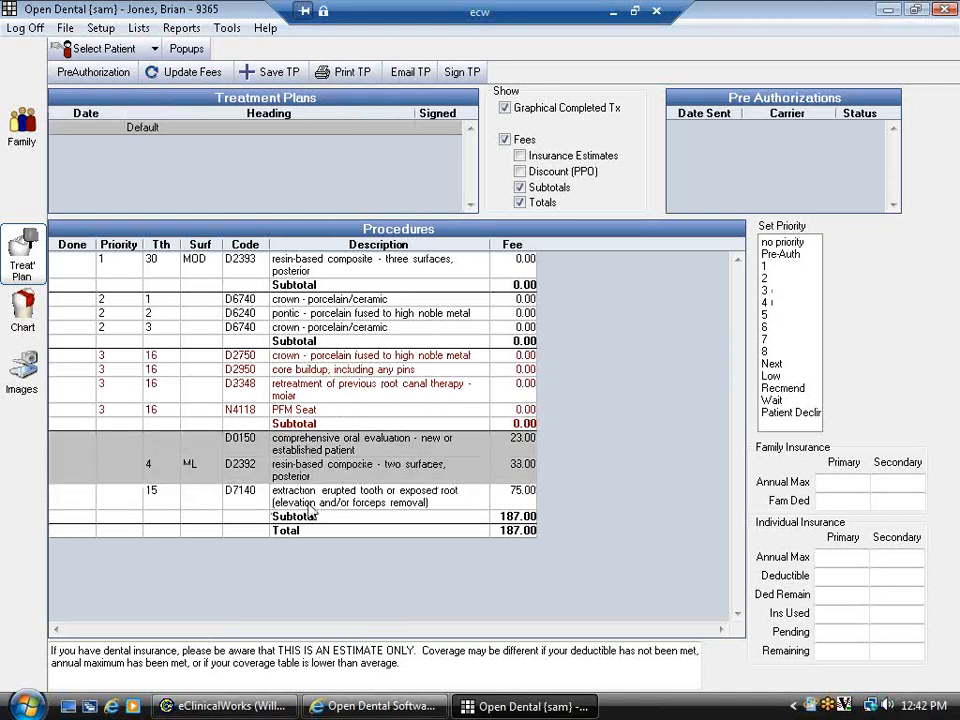
{"action": "left_click", "coordinate": [772, 400]}
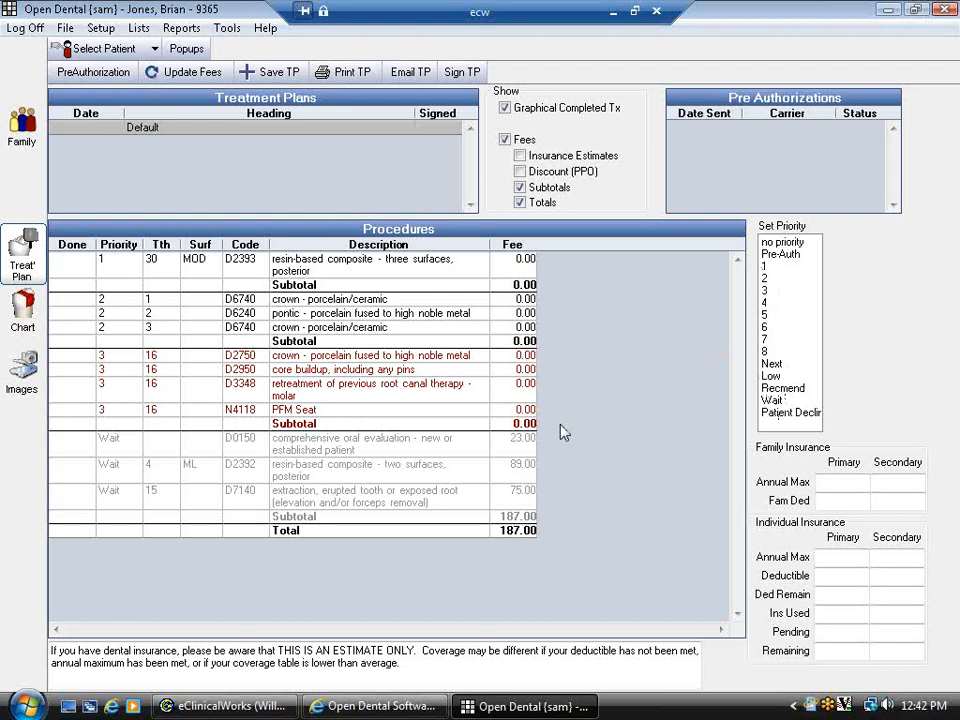
{"action": "left_click", "coordinate": [414, 284]}
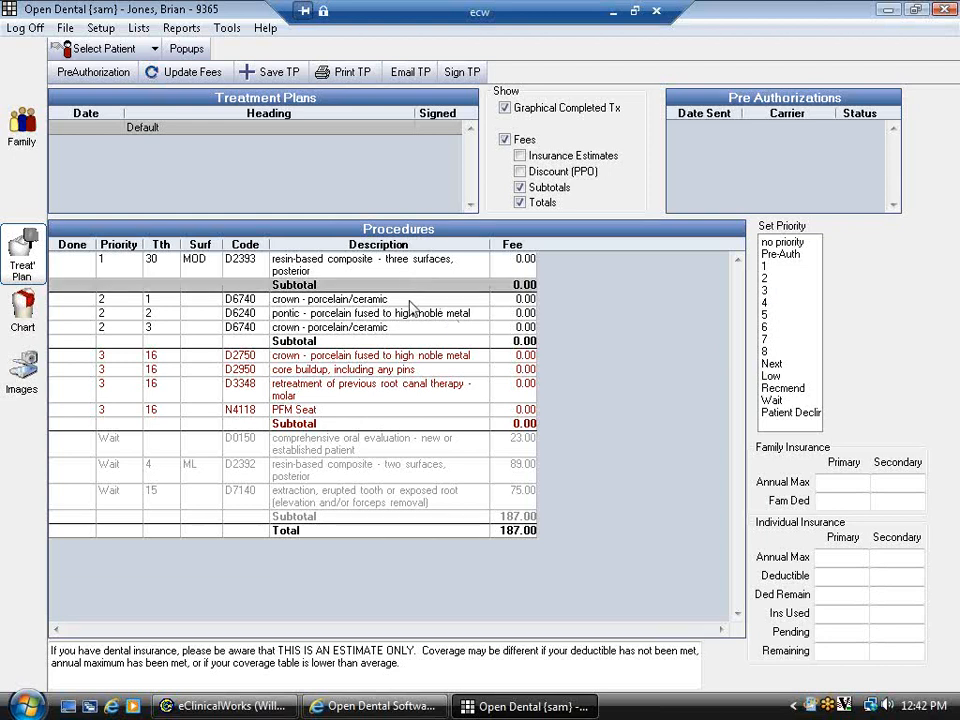
{"action": "left_click", "coordinate": [367, 340]}
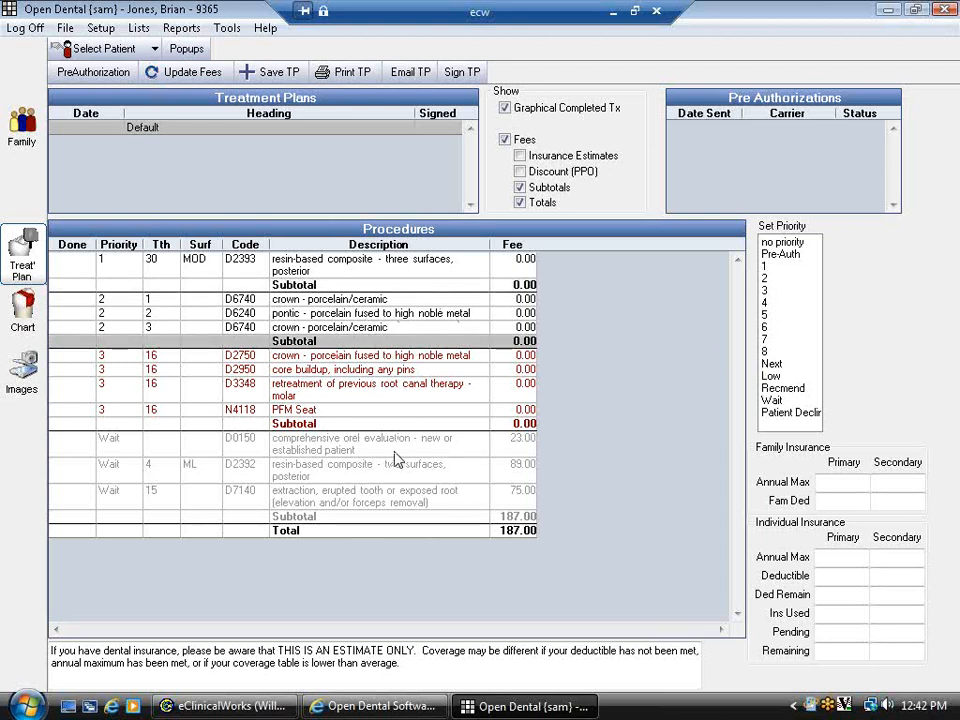
{"action": "left_click", "coordinate": [440, 516]}
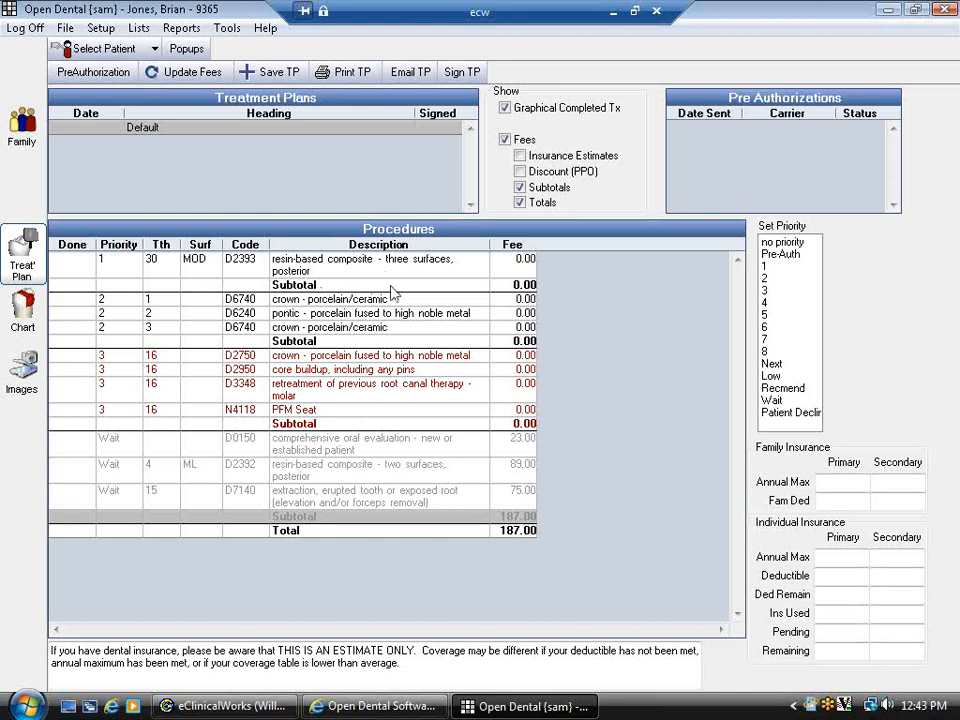
- Save the priority-1 tooth 30 D2393 filling as a new treatment plan and compare it with Default
{"action": "left_click_drag", "start_coordinate": [365, 267], "coordinate": [352, 287]}
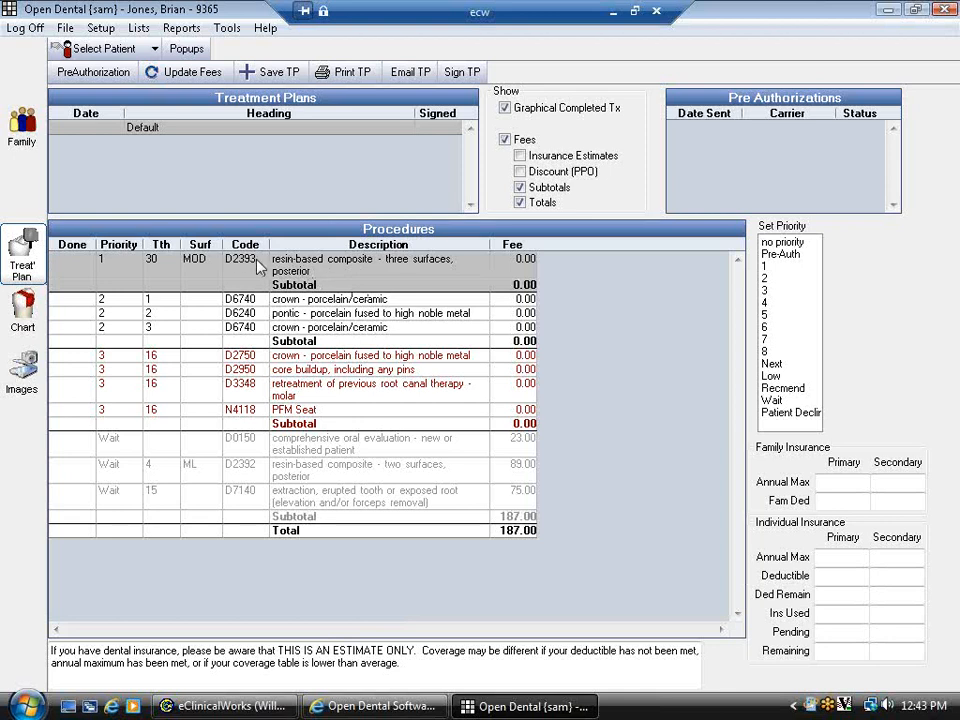
{"action": "left_click", "coordinate": [270, 78]}
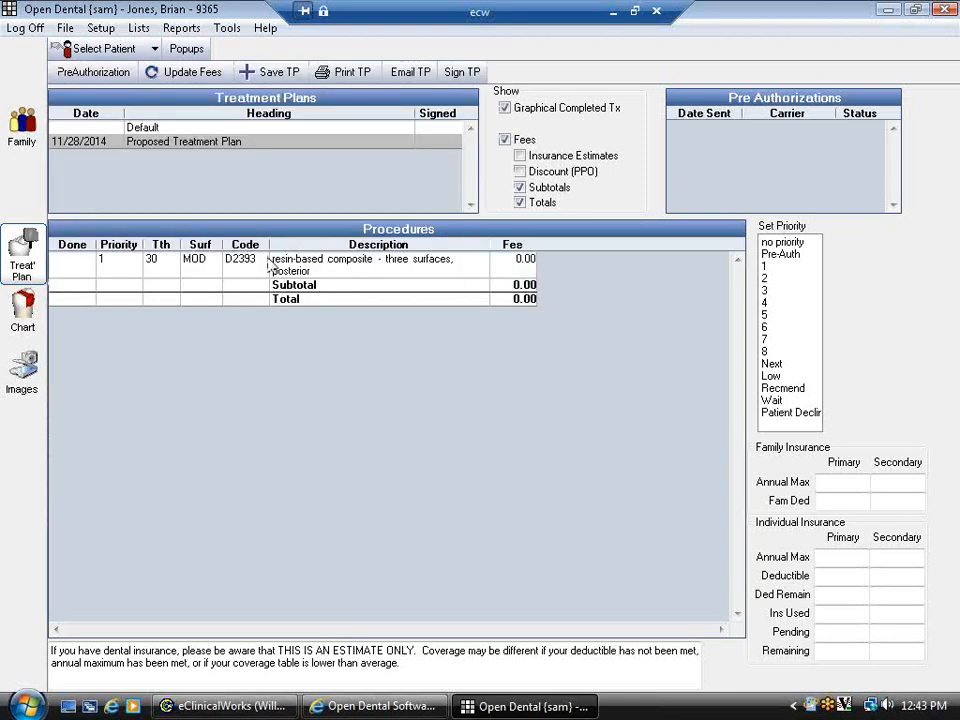
{"action": "left_click", "coordinate": [155, 129]}
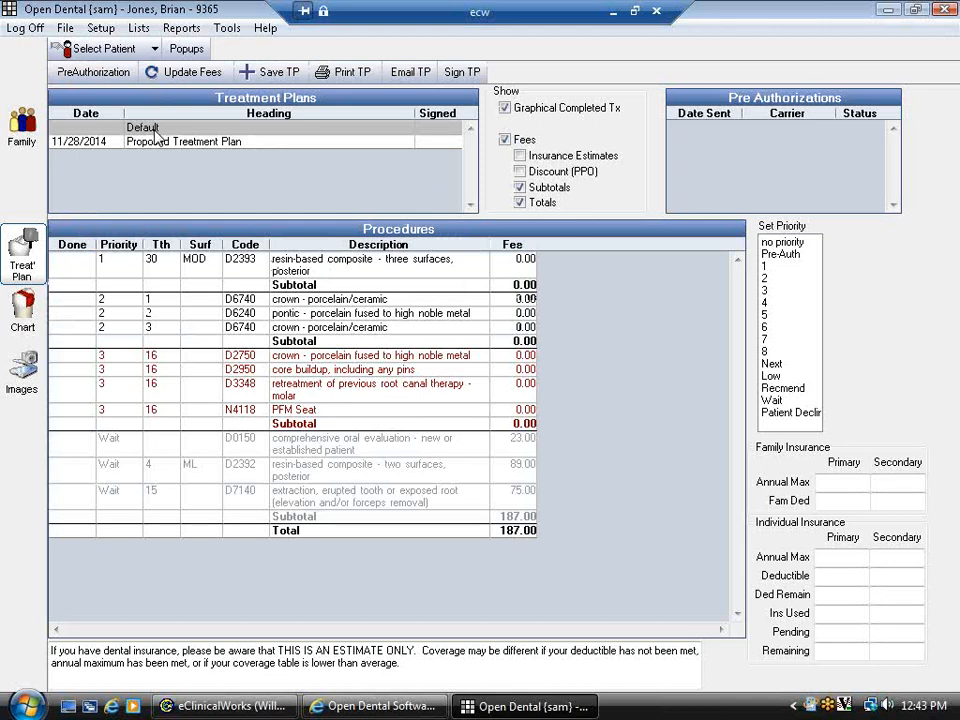
{"action": "left_click", "coordinate": [157, 146]}
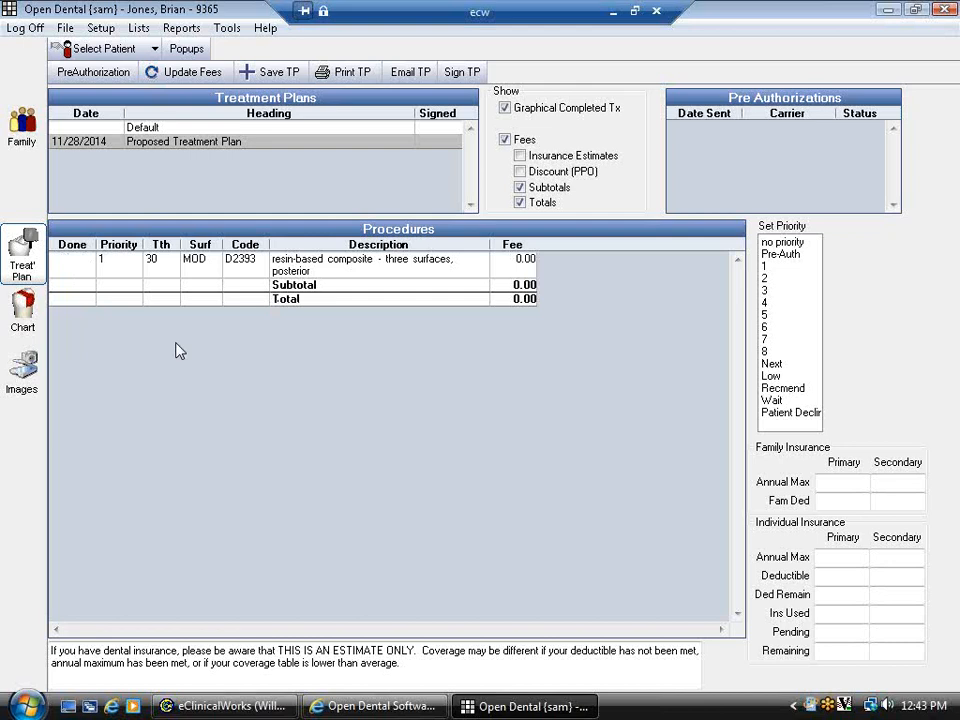
{"action": "left_click", "coordinate": [140, 127]}
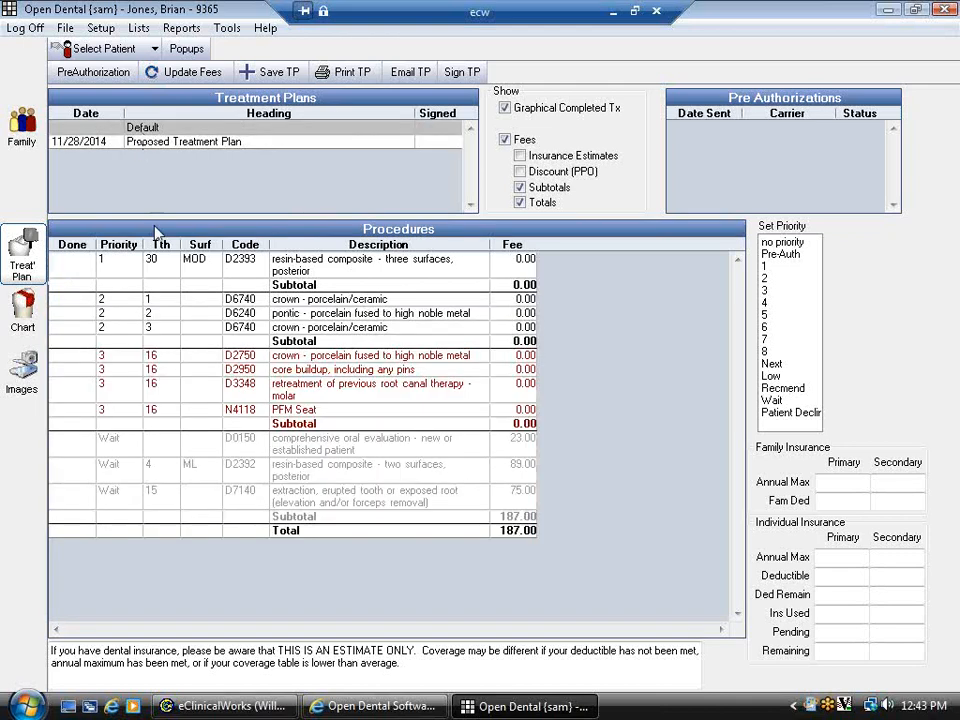
{"action": "left_click", "coordinate": [157, 143]}
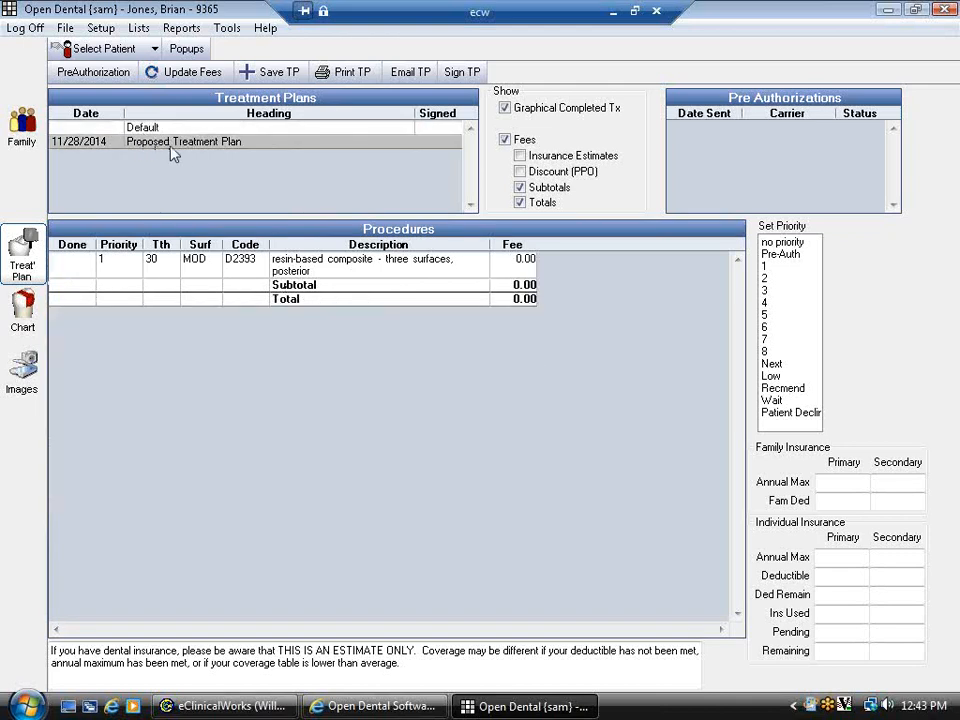
- Rename the new treatment plan's heading to 'Filling'
{"action": "double_click", "coordinate": [172, 143]}
{"action": "left_click_drag", "start_coordinate": [422, 219], "coordinate": [33, 236]}
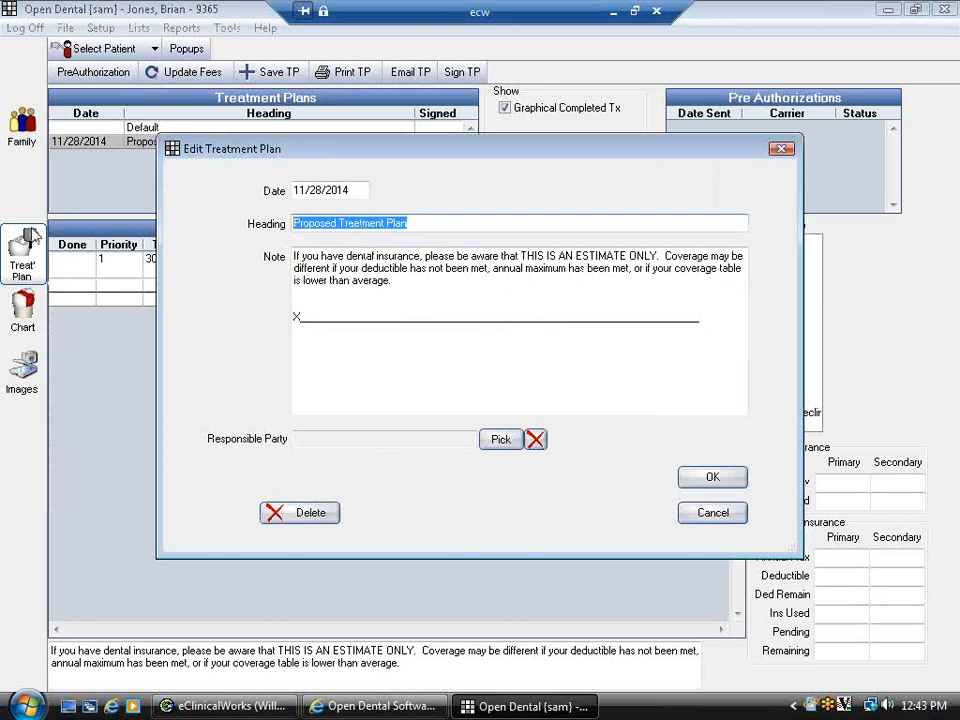
{"action": "type", "text": "Filling"}
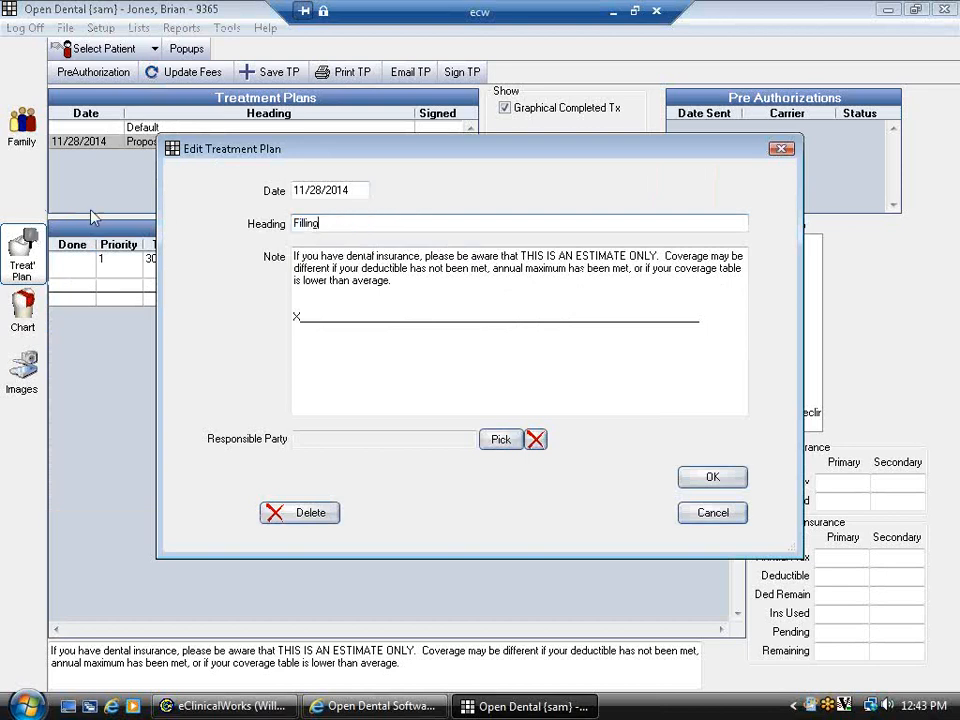
{"action": "left_click", "coordinate": [395, 280]}
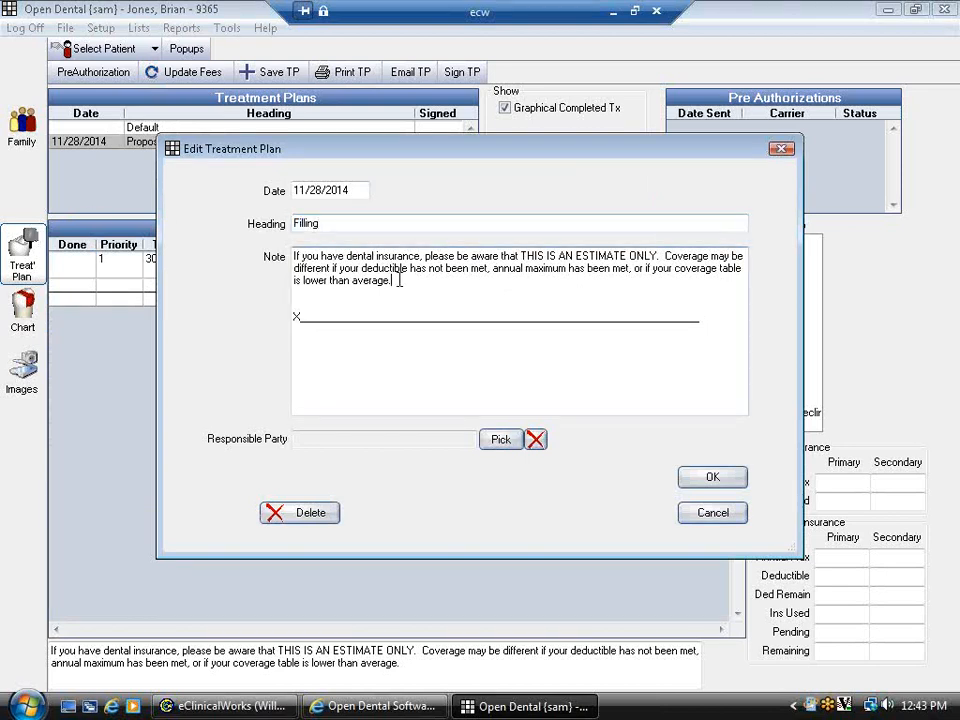
{"action": "left_click", "coordinate": [714, 480]}
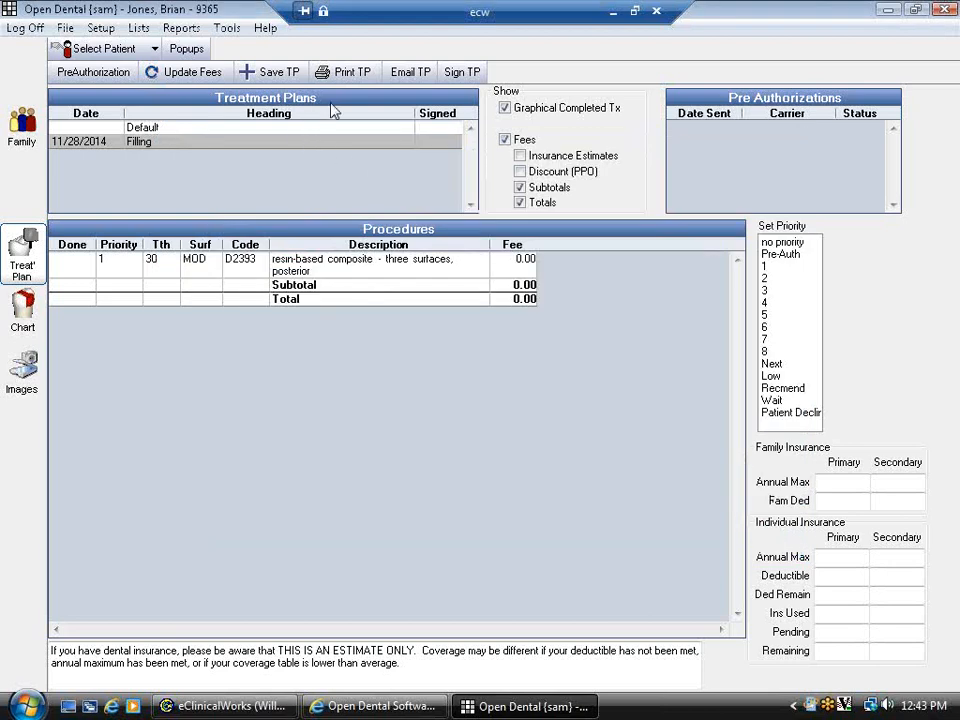
- Sign the Filling treatment plan with a drawn signature and accept it
{"action": "left_click", "coordinate": [461, 75]}
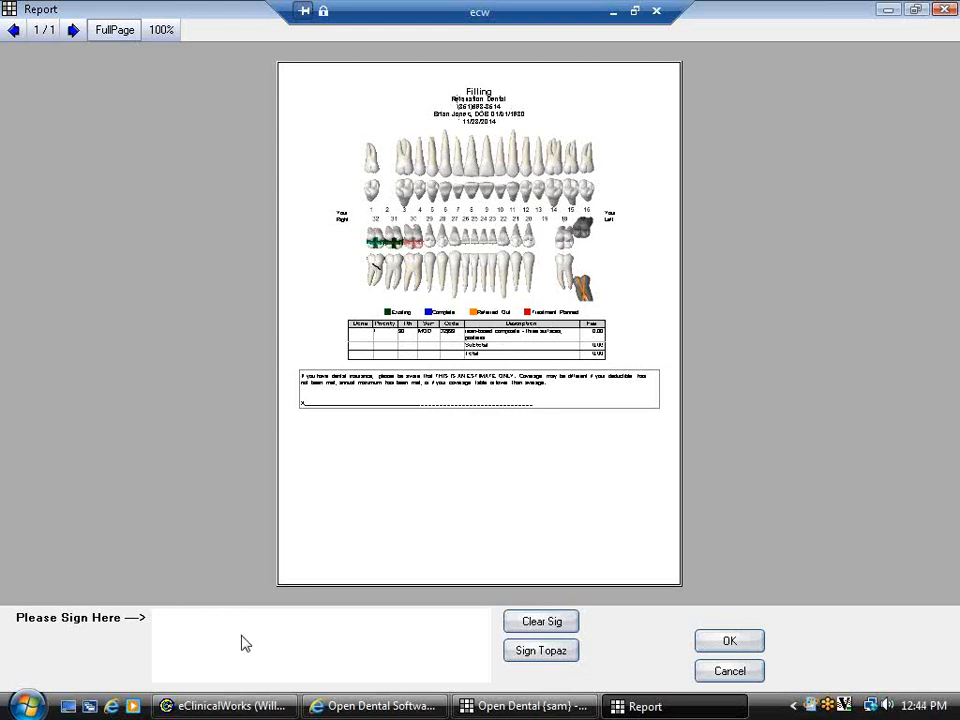
{"action": "left_click_drag", "start_coordinate": [242, 634], "coordinate": [417, 628]}
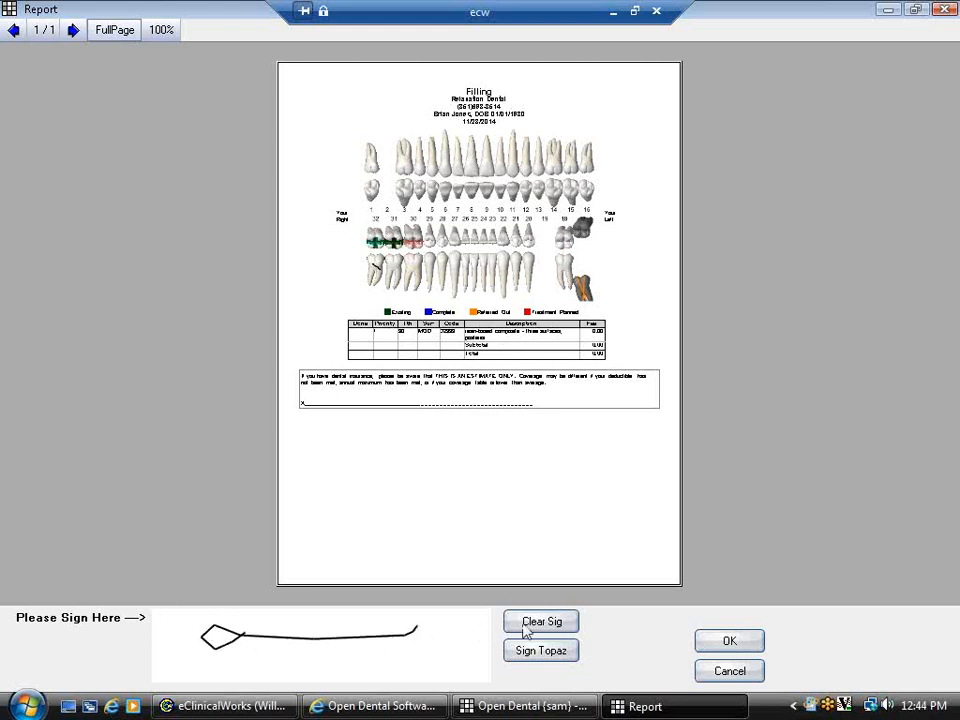
{"action": "left_click", "coordinate": [730, 645]}
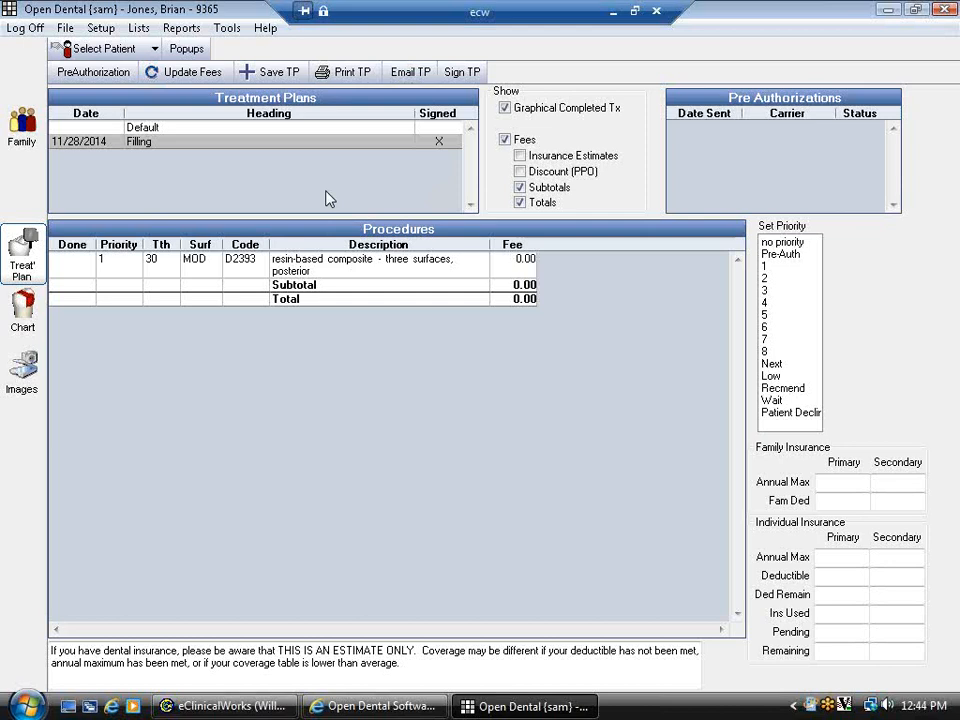
- Save the three priority-2 bridge procedures from the Default plan as a new treatment plan
{"action": "left_click", "coordinate": [136, 128]}
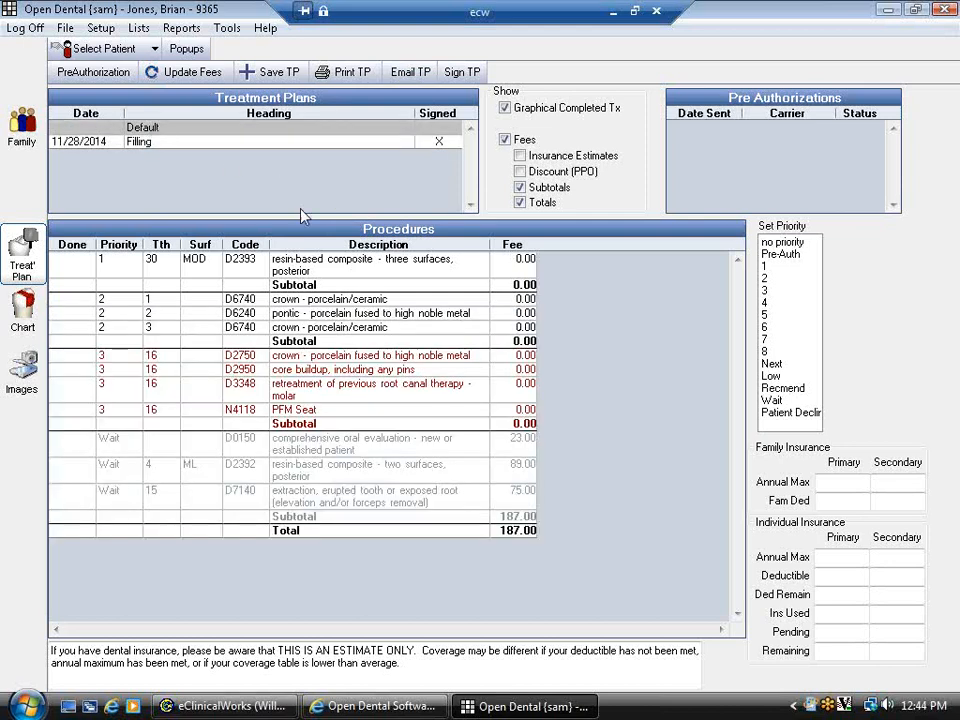
{"action": "left_click", "coordinate": [317, 345]}
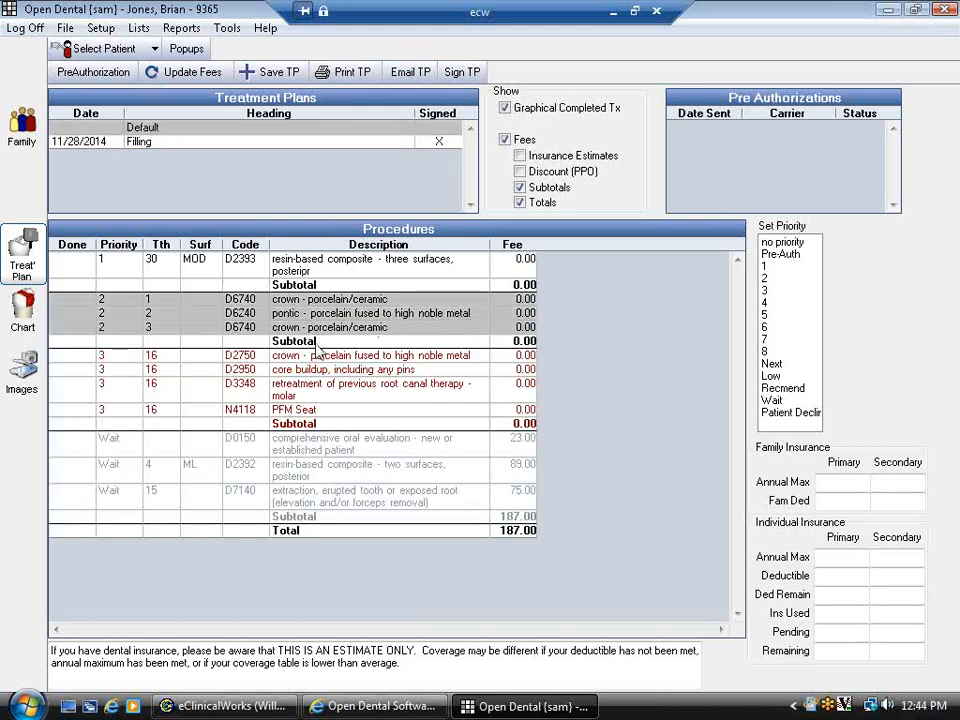
{"action": "left_click", "coordinate": [262, 73]}
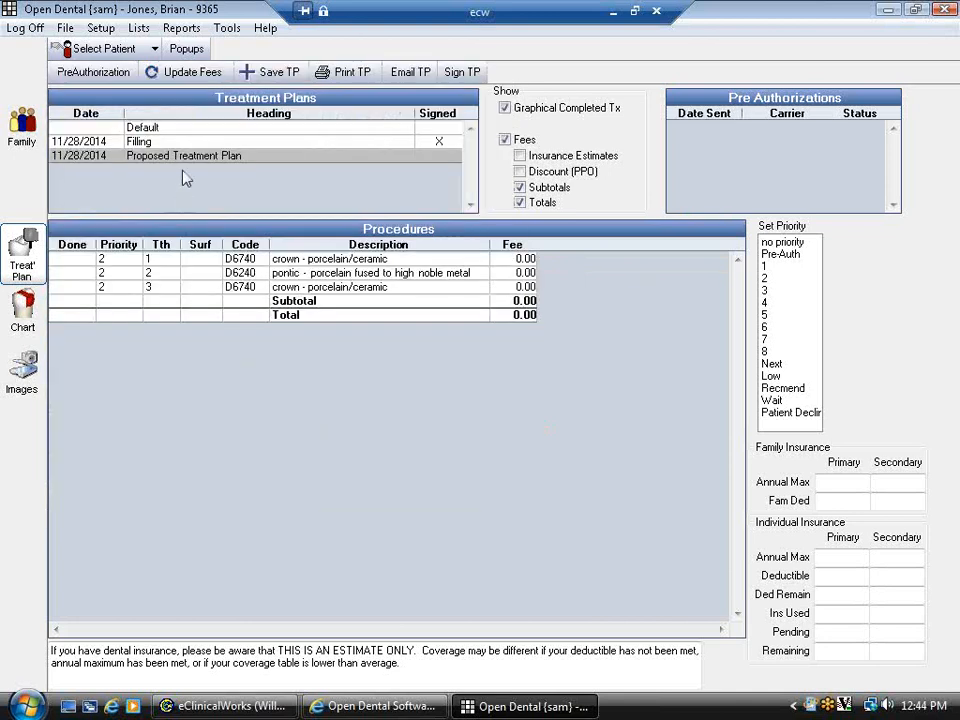
- Rename the new plan's heading to 'Bridge', then view the Default plan and the chart
{"action": "double_click", "coordinate": [186, 157]}
{"action": "left_click_drag", "start_coordinate": [407, 223], "coordinate": [293, 223]}
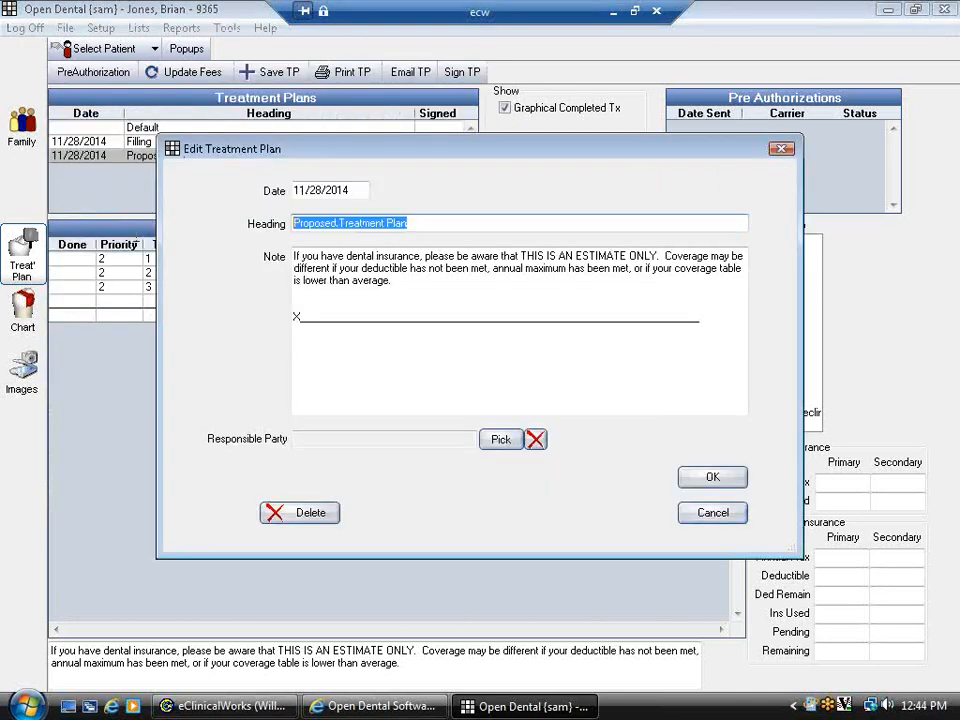
{"action": "type", "text": "Bridge"}
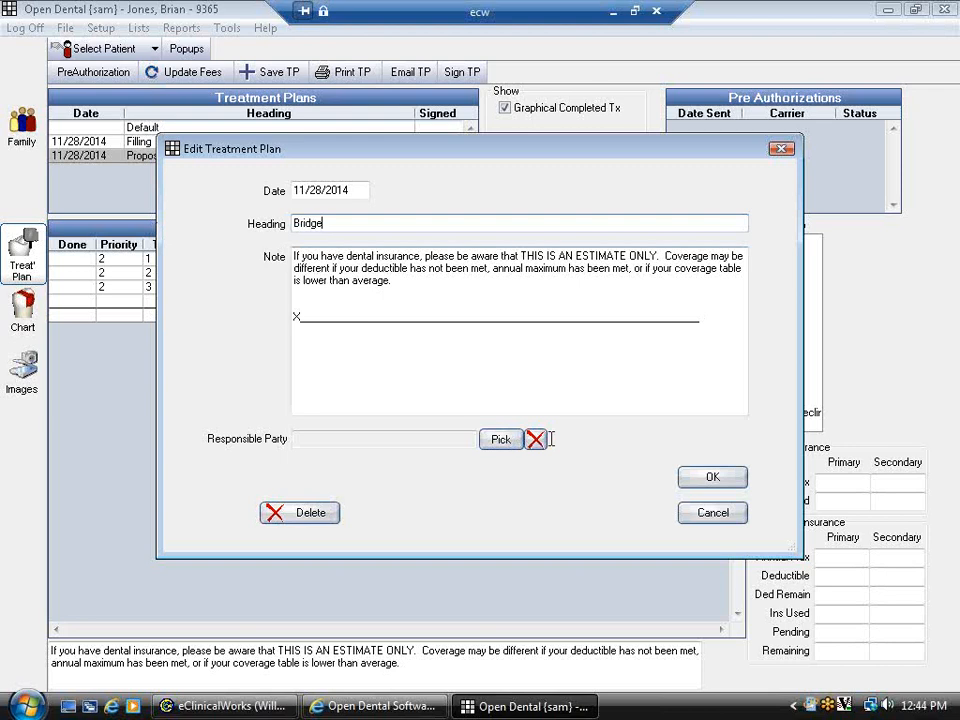
{"action": "left_click", "coordinate": [716, 482]}
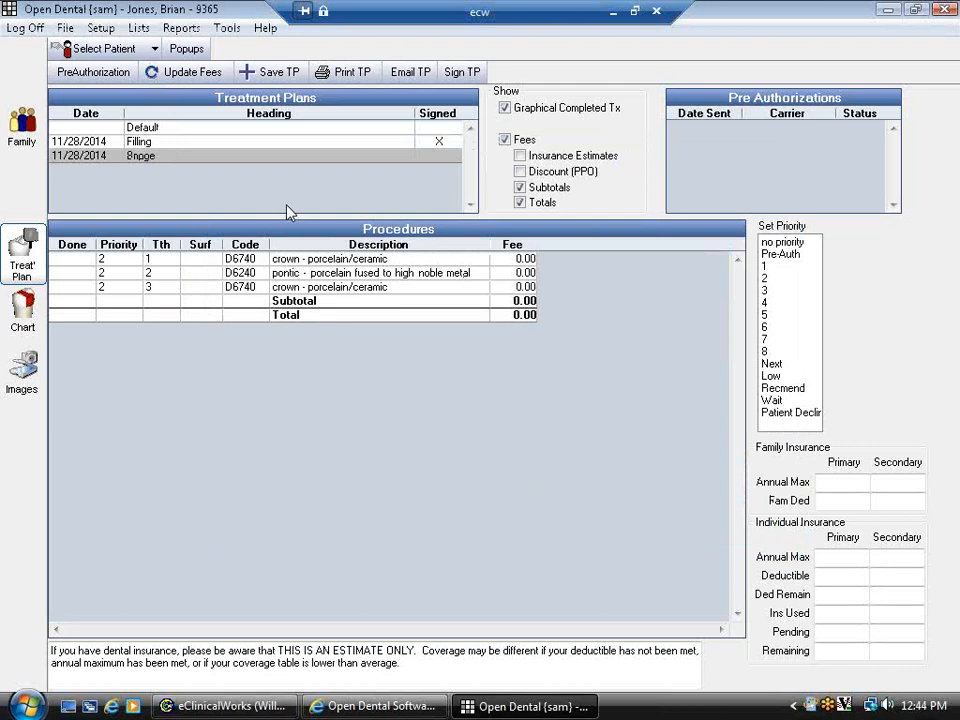
{"action": "left_click", "coordinate": [100, 128]}
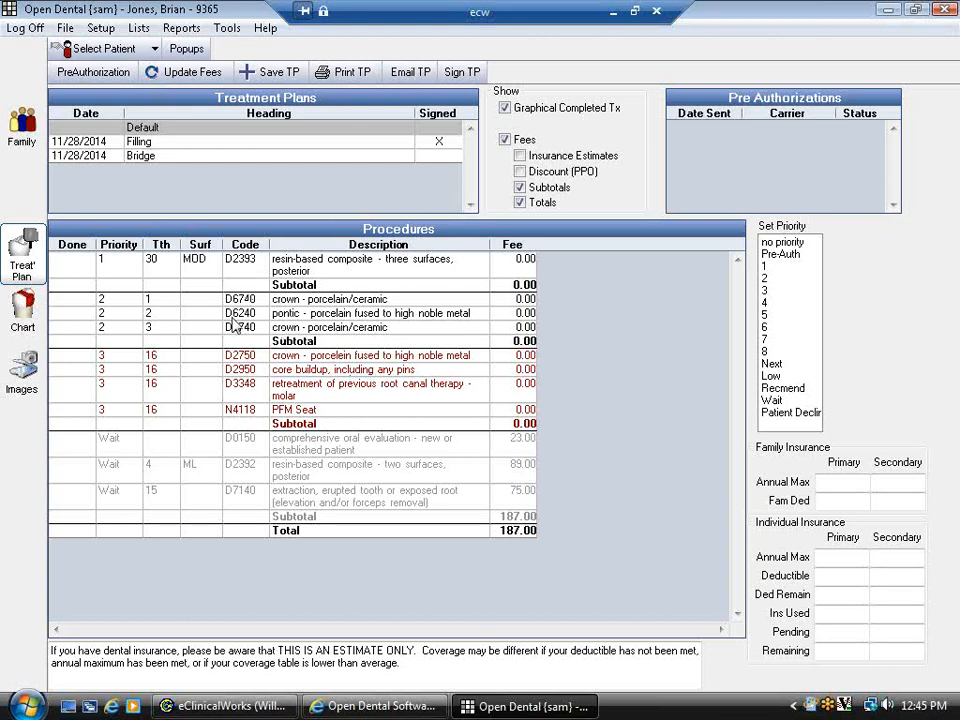
{"action": "left_click", "coordinate": [22, 312]}
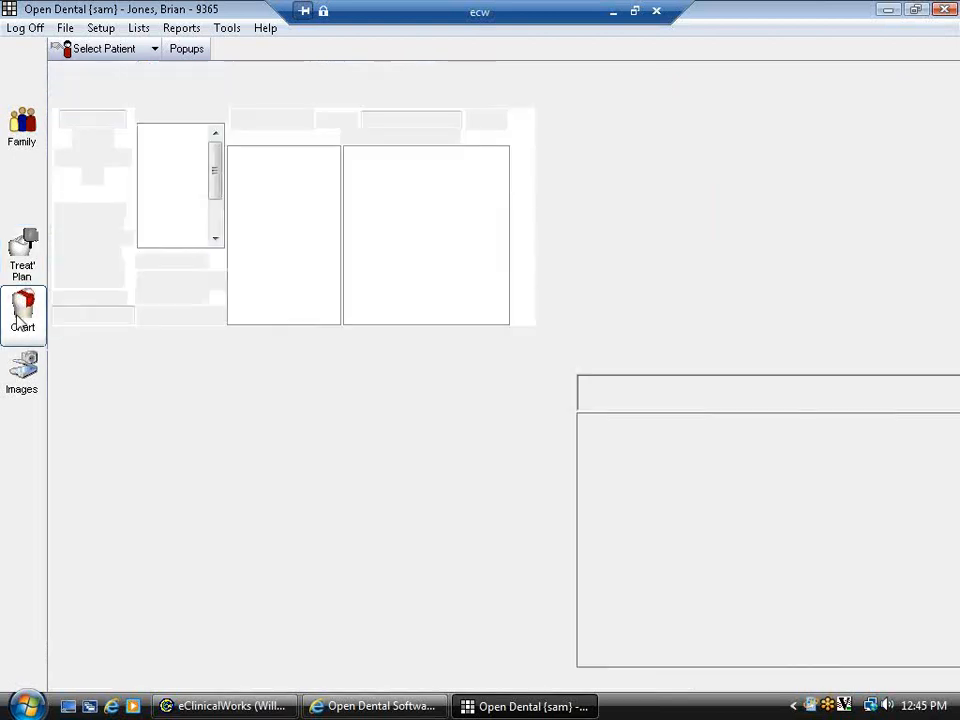
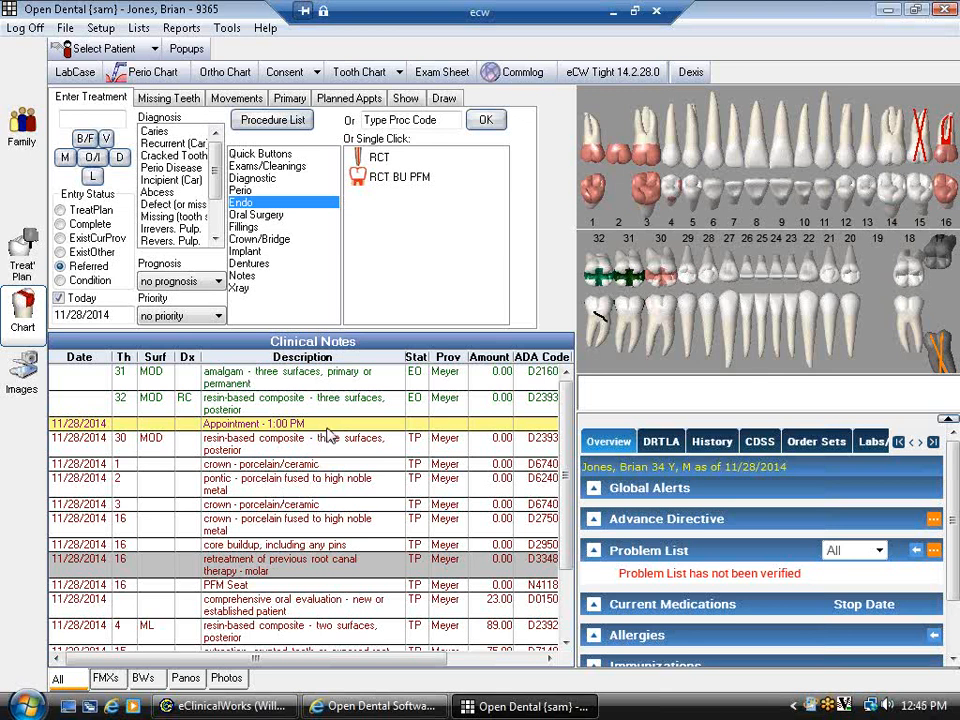
- Attach the D0150 oral evaluation and tooth 30 D2393 composite to the appointment, then mark it Complete
{"action": "double_click", "coordinate": [326, 428]}
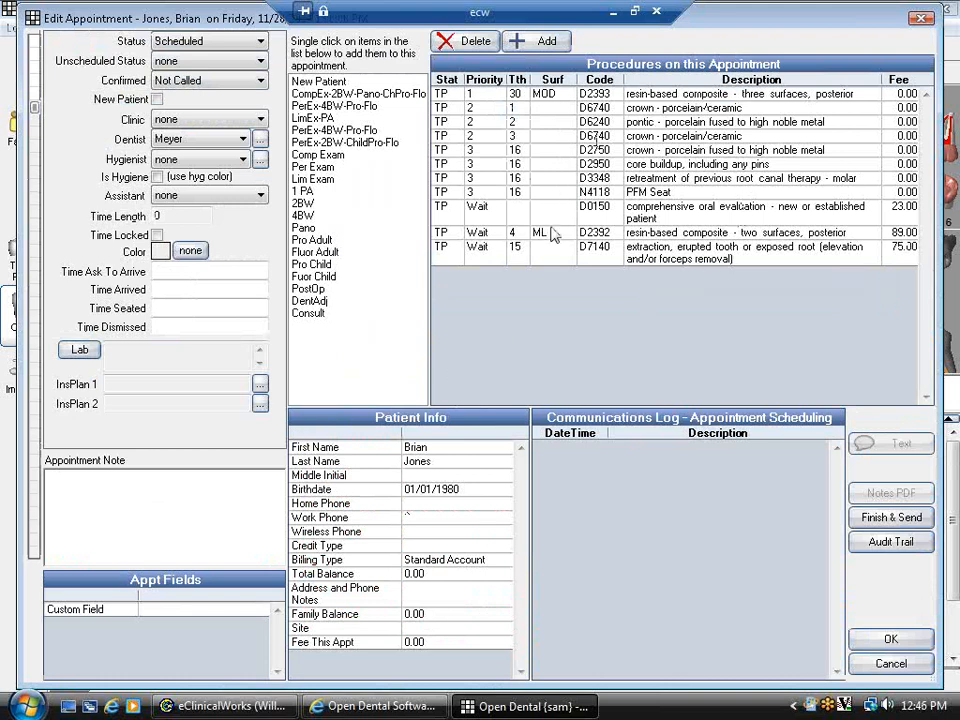
{"action": "left_click", "coordinate": [567, 262]}
{"action": "left_click", "coordinate": [585, 263]}
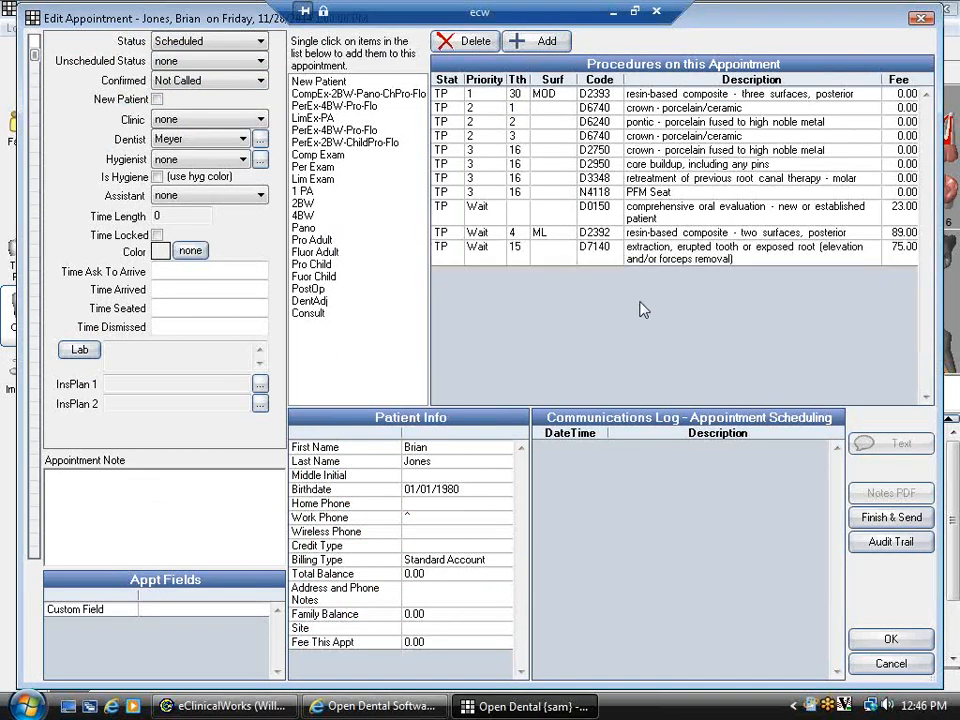
{"action": "left_click", "coordinate": [654, 211]}
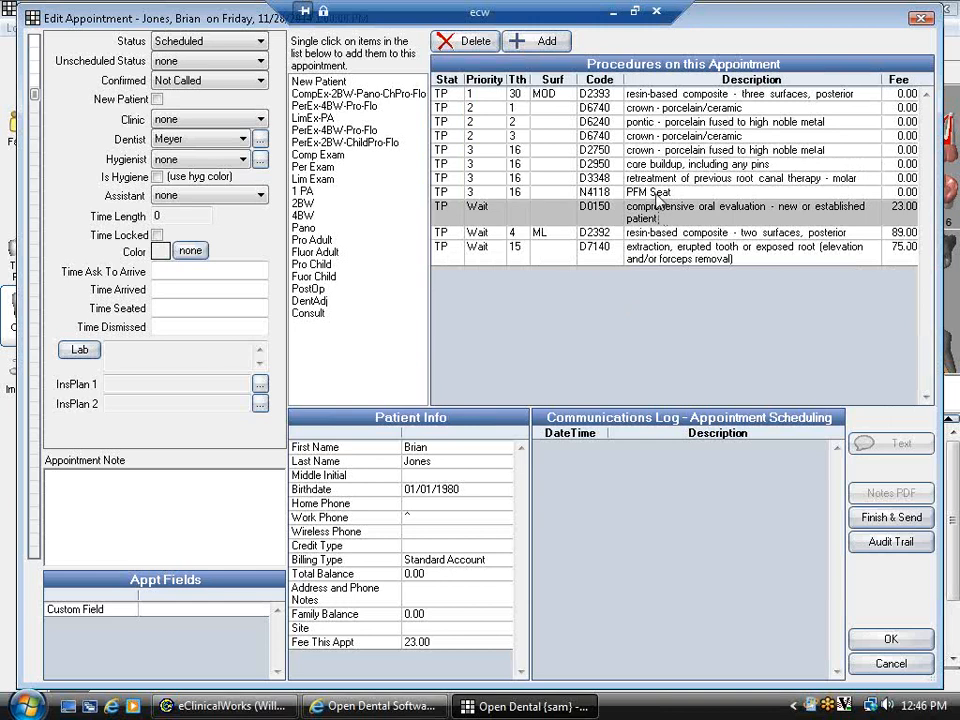
{"action": "left_click", "coordinate": [643, 96]}
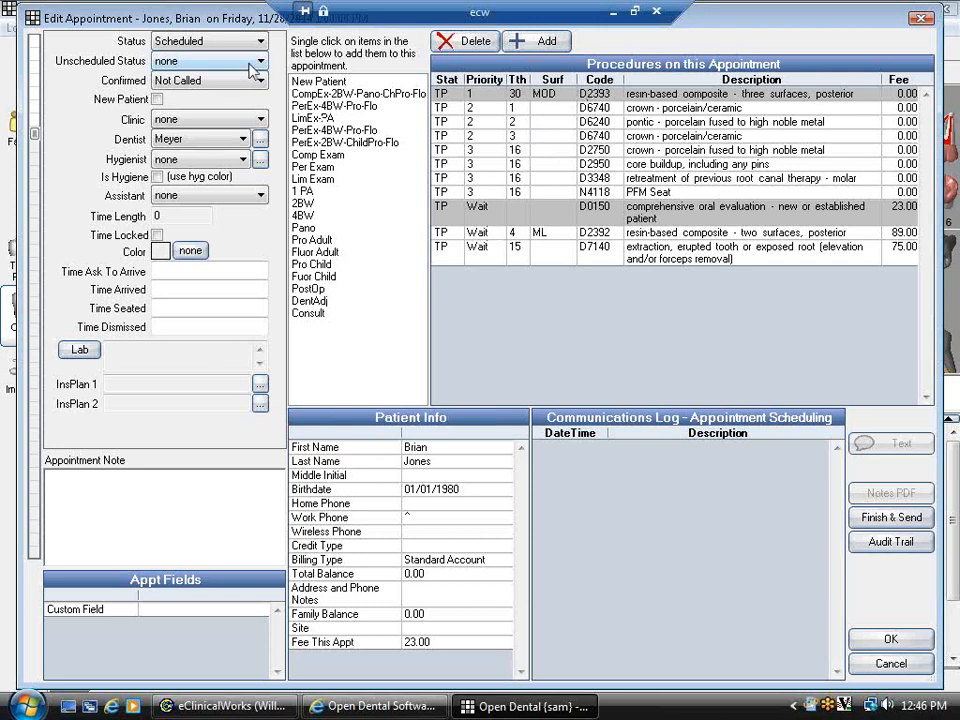
{"action": "left_click", "coordinate": [170, 40]}
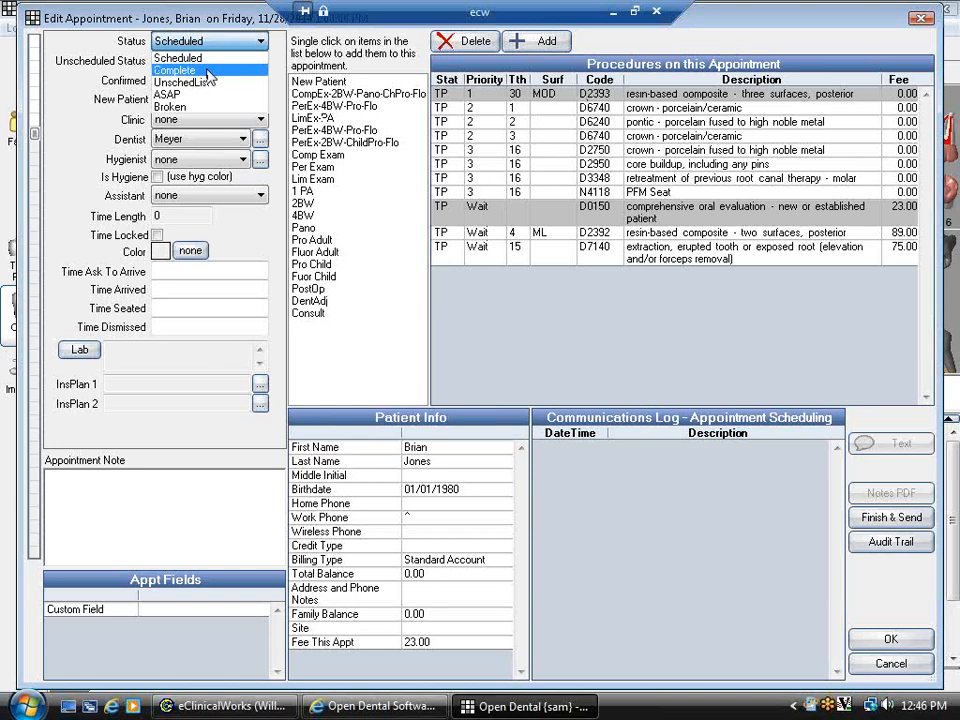
{"action": "left_click", "coordinate": [209, 72]}
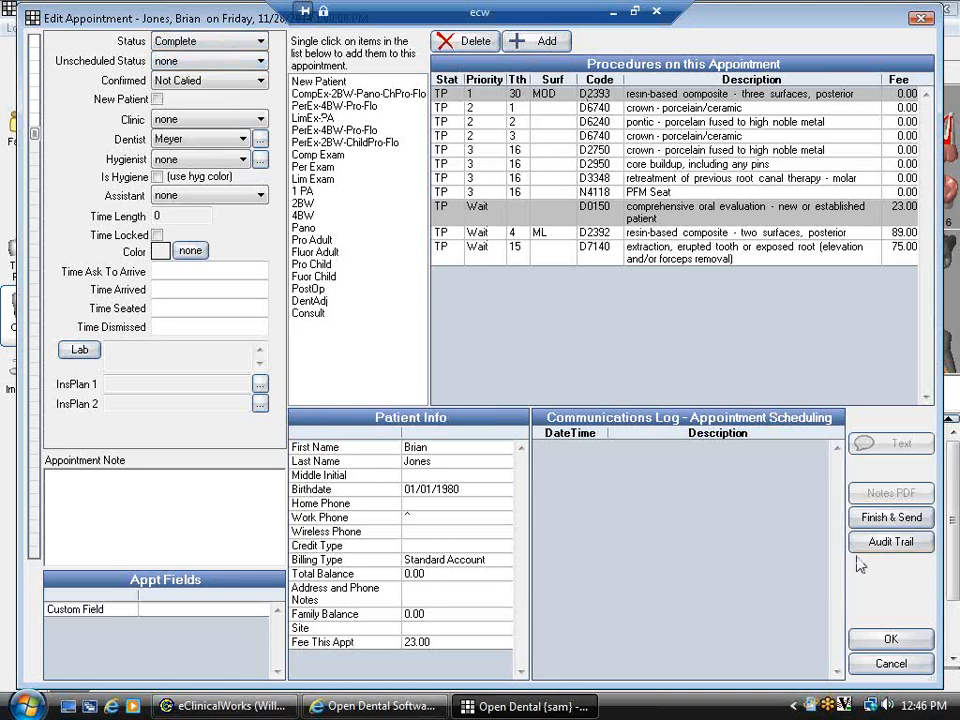
{"action": "left_click", "coordinate": [891, 640]}
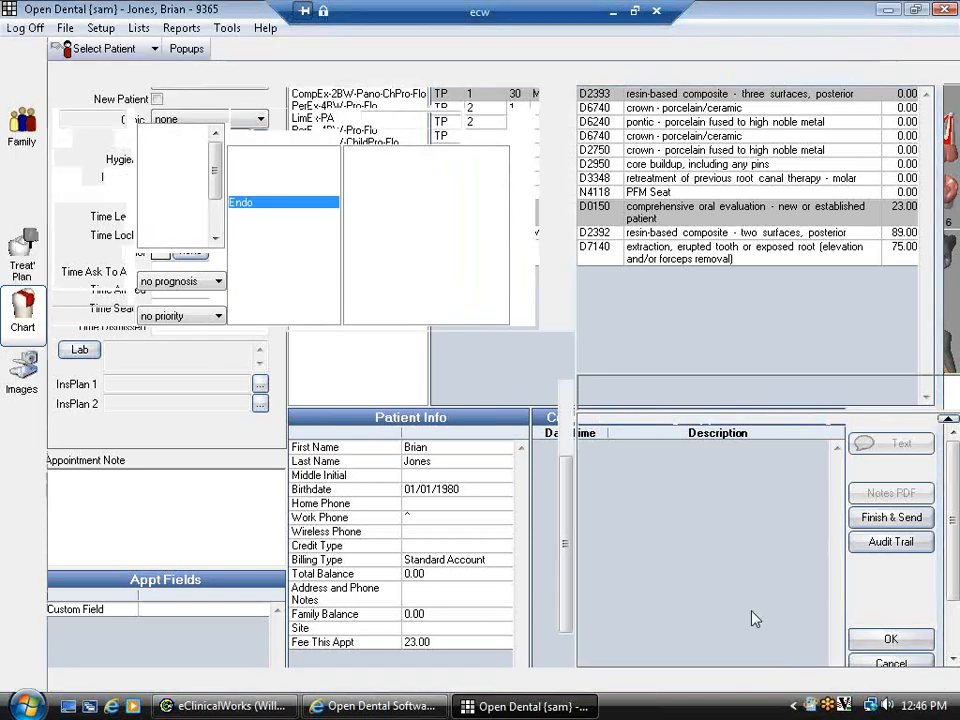
{"action": "left_click_drag", "start_coordinate": [567, 528], "coordinate": [567, 456]}
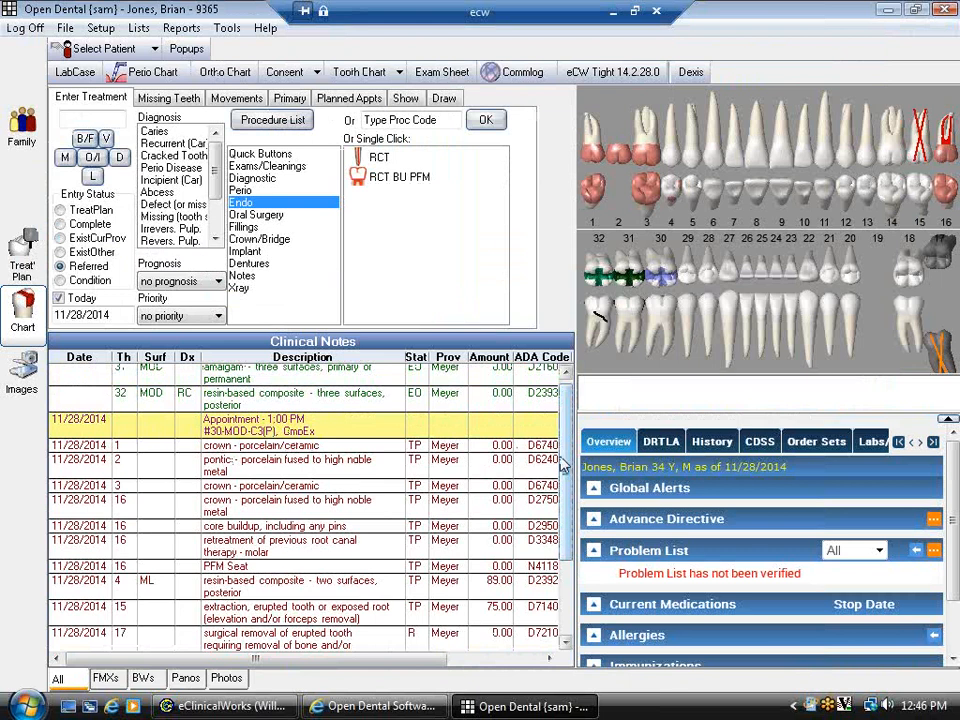
{"action": "left_click_drag", "start_coordinate": [565, 464], "coordinate": [564, 553]}
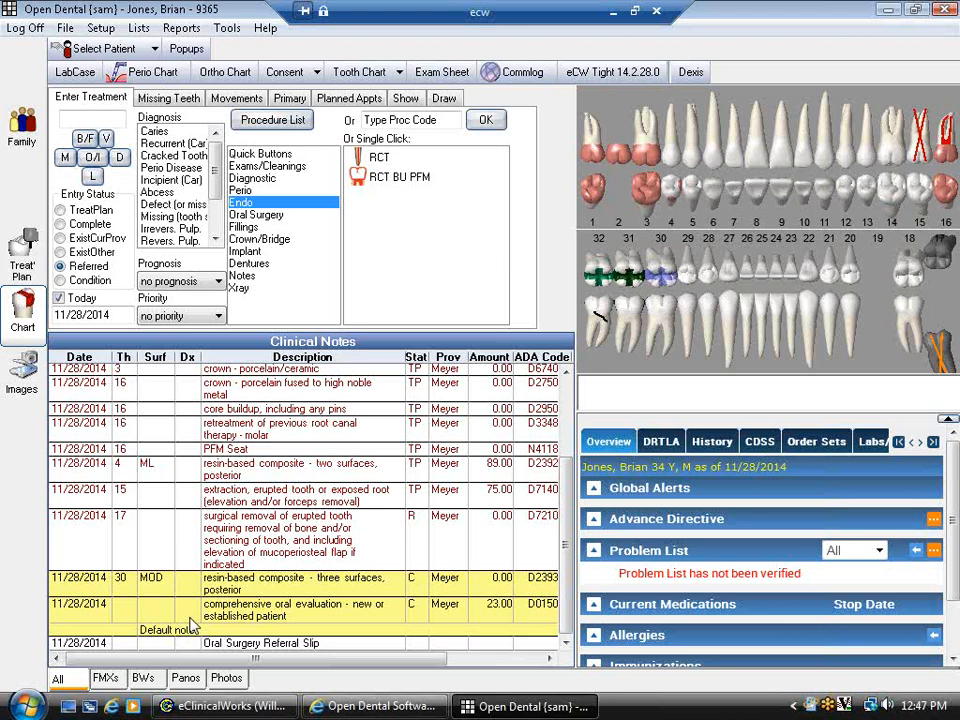
- Add a 'More Notes' line under 'Default note' on the D0150 evaluation, save, and reopen it
{"action": "double_click", "coordinate": [193, 625]}
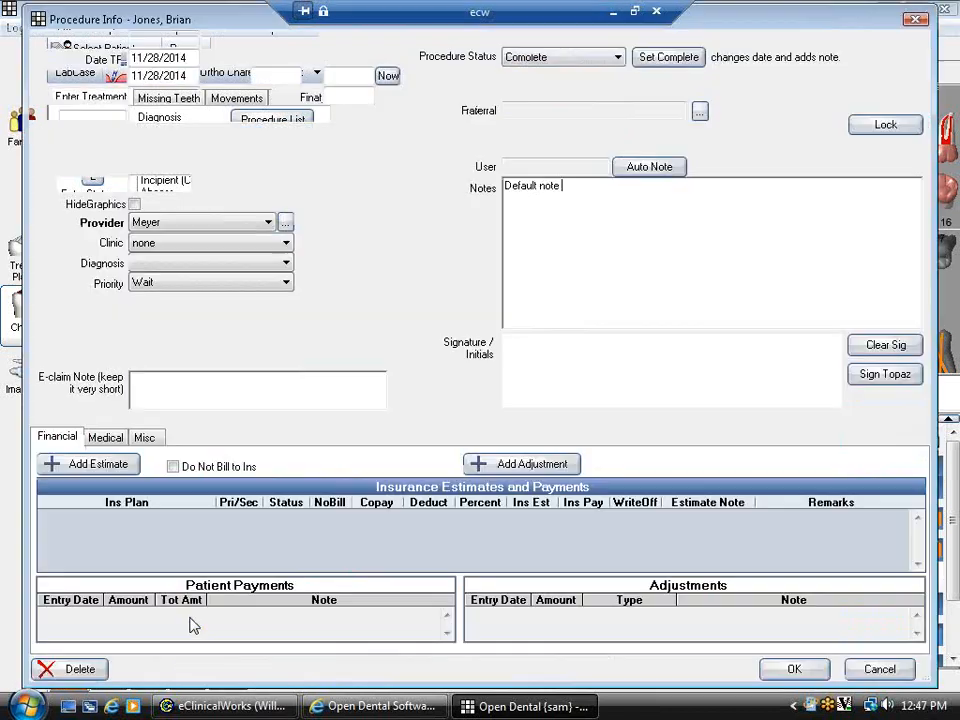
{"action": "key", "text": "Return"}
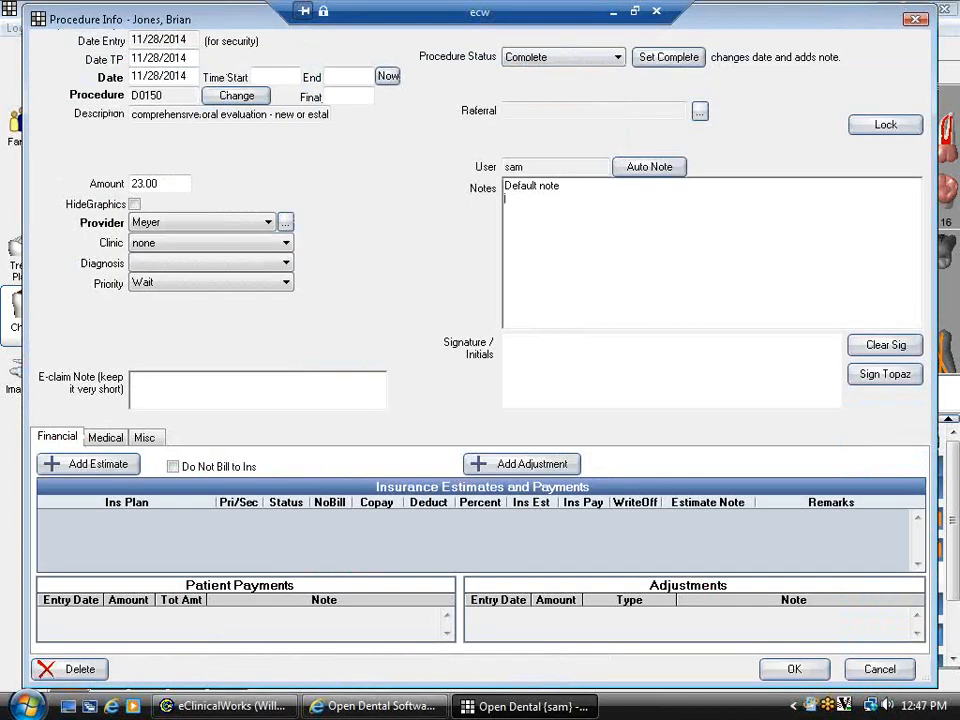
{"action": "type", "text": "More Notes"}
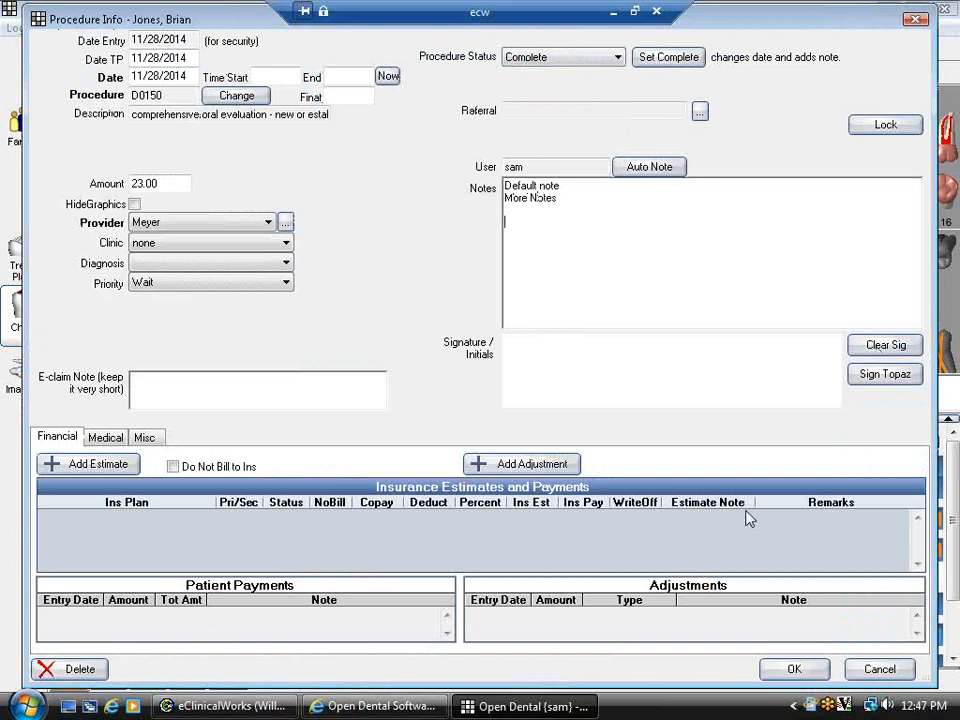
{"action": "left_click", "coordinate": [786, 669]}
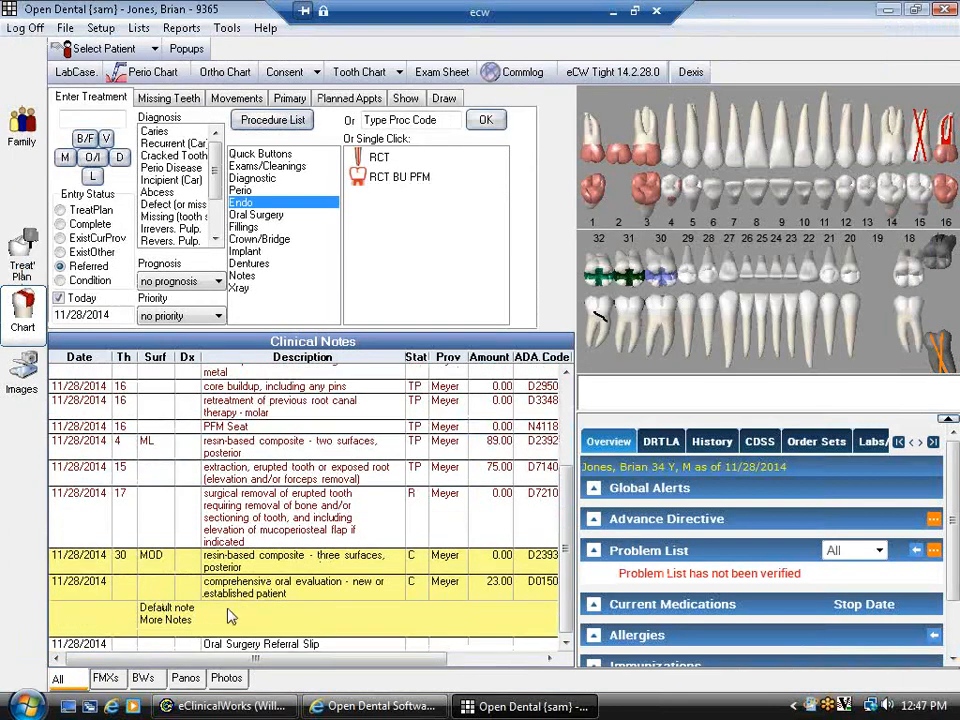
{"action": "double_click", "coordinate": [228, 617]}
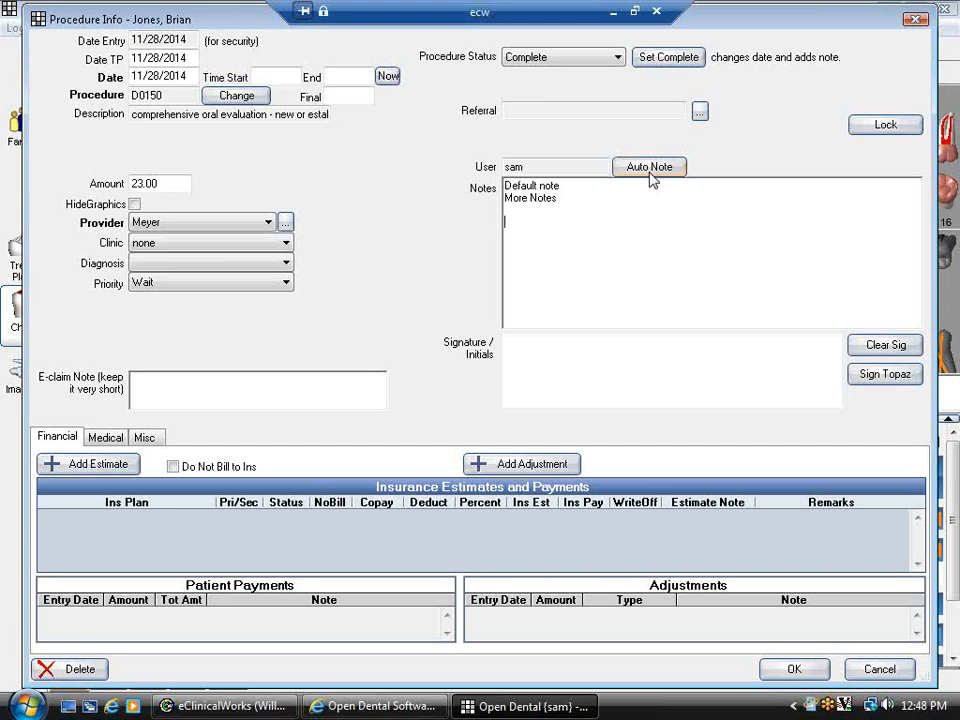
- Start a Comp Exam auto note recording Zantac as a medication and Latex and Erythro allergies
{"action": "left_click", "coordinate": [649, 167]}
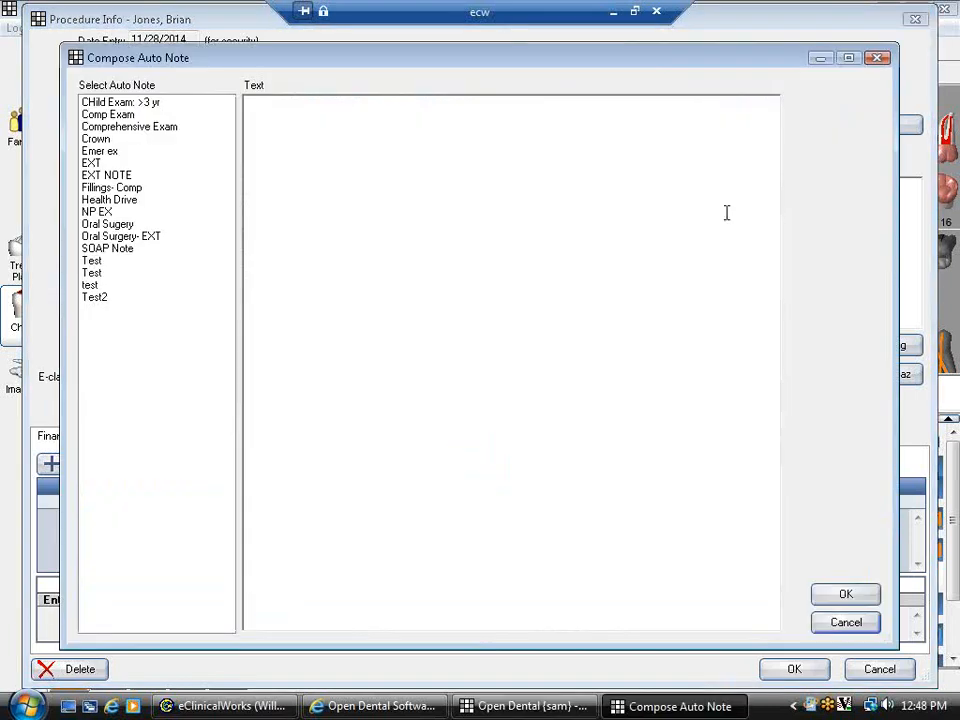
{"action": "left_click", "coordinate": [122, 116]}
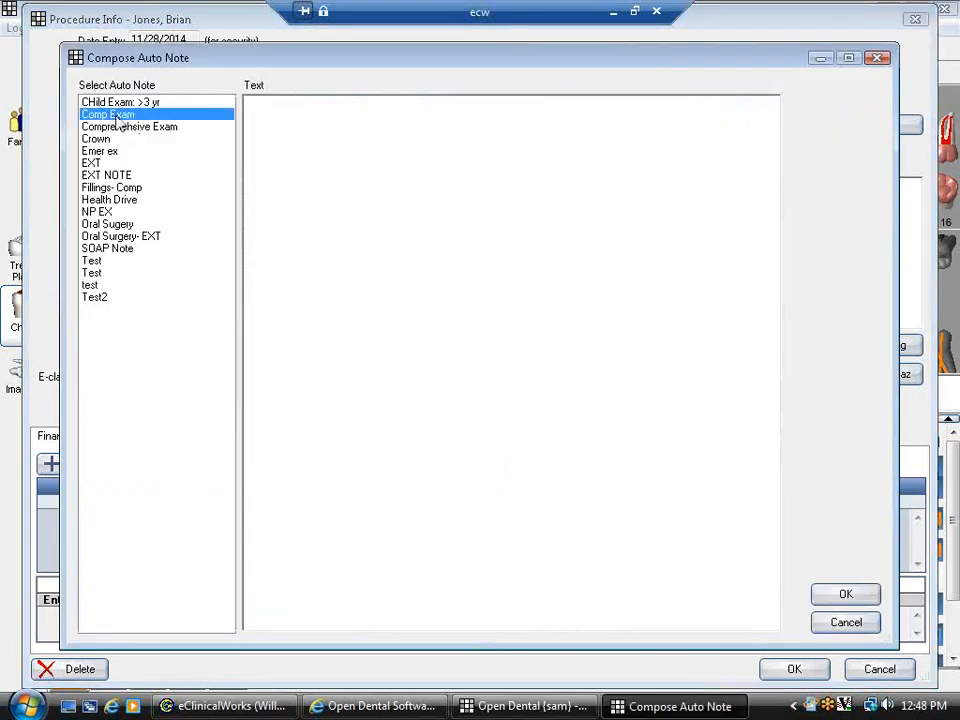
{"action": "double_click", "coordinate": [122, 116]}
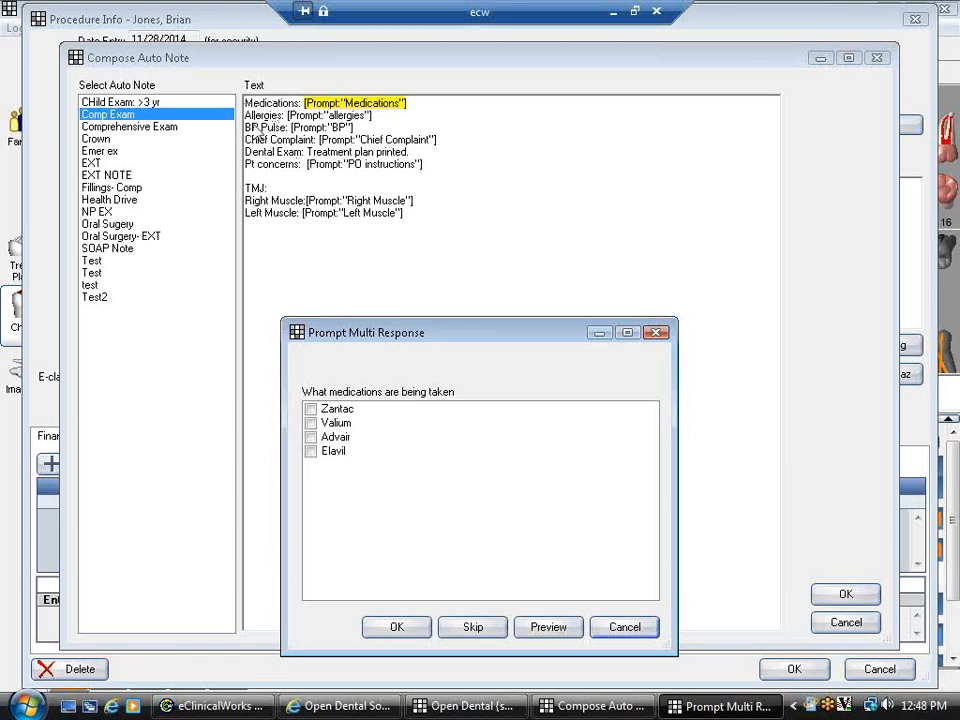
{"action": "left_click", "coordinate": [310, 409]}
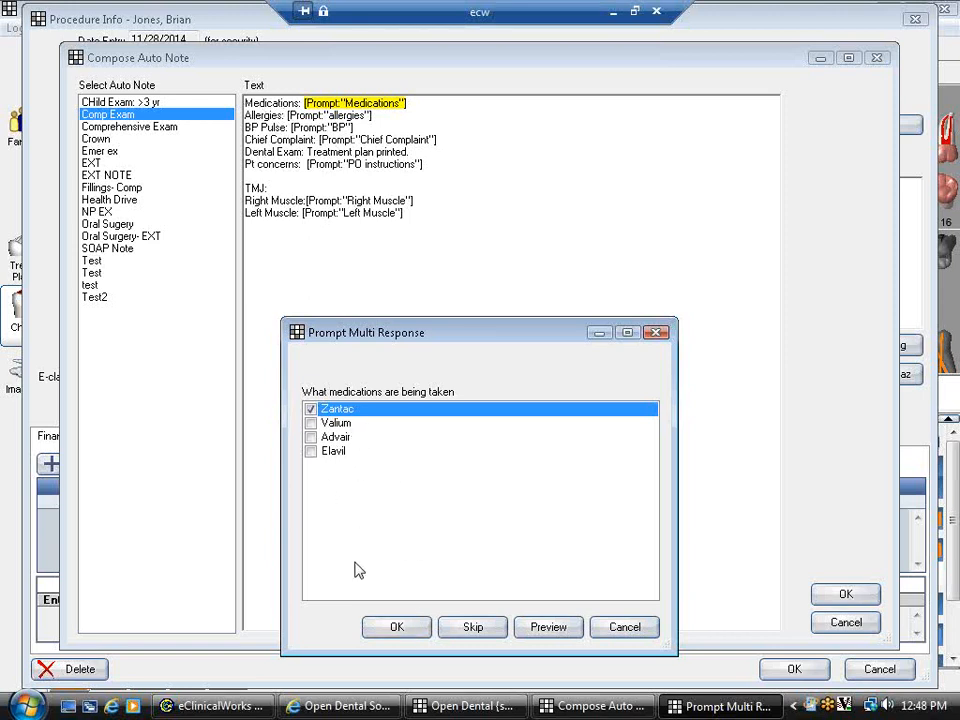
{"action": "left_click", "coordinate": [398, 628]}
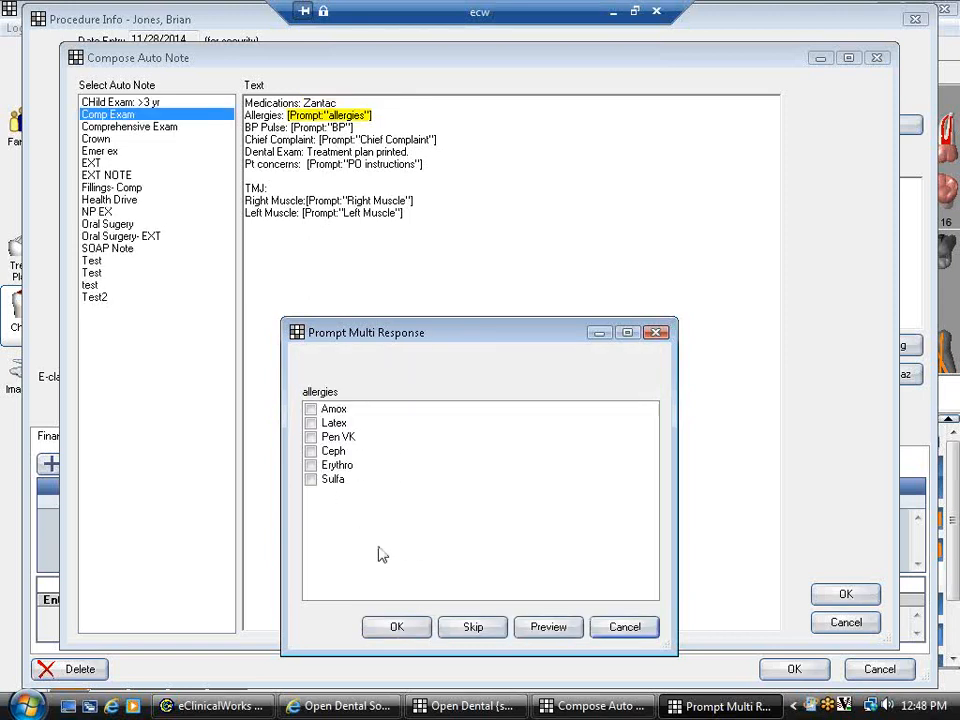
{"action": "left_click", "coordinate": [310, 423]}
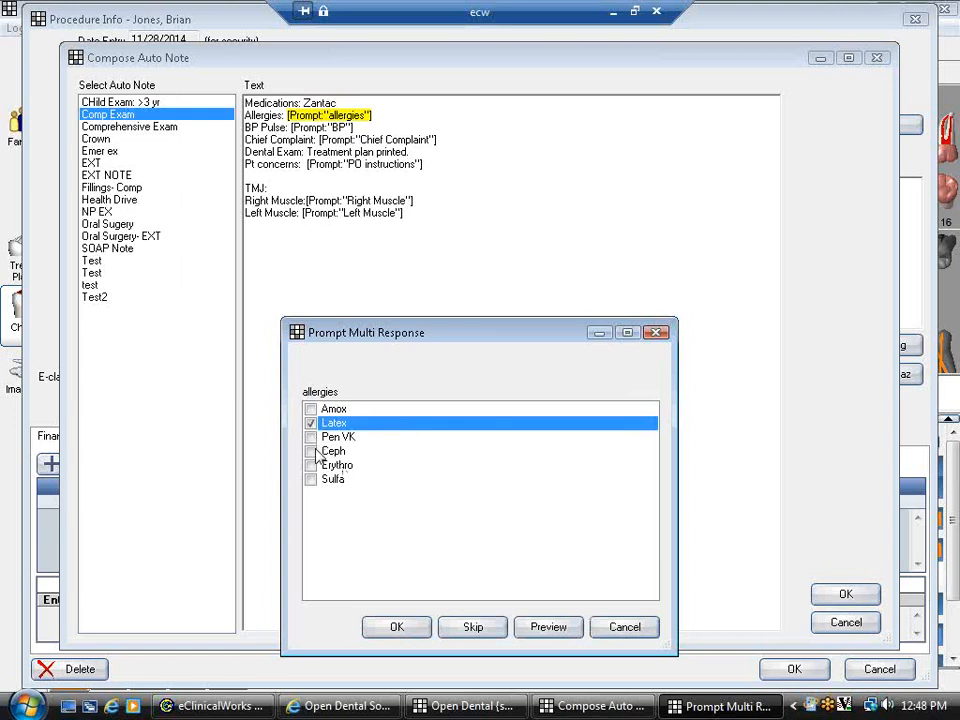
{"action": "left_click", "coordinate": [311, 465]}
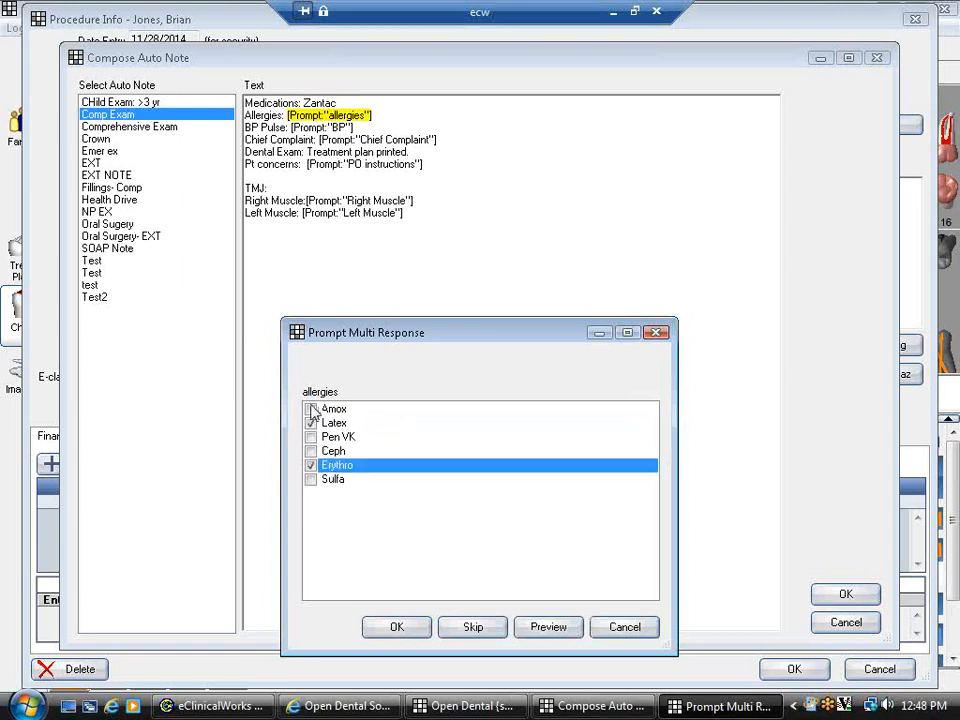
{"action": "left_click", "coordinate": [394, 627]}
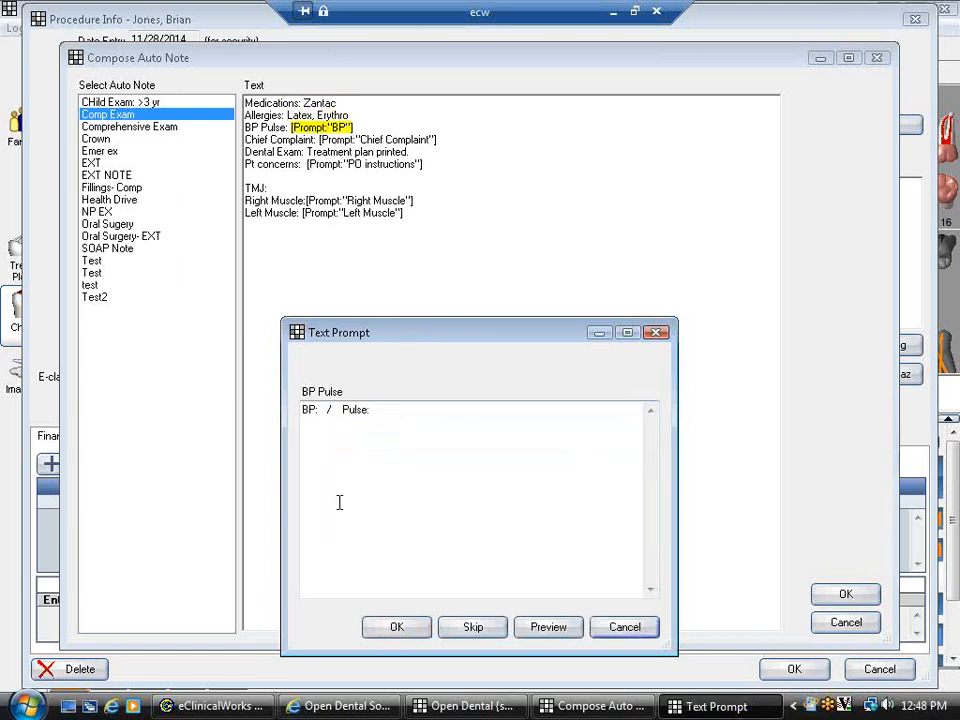
- Enter blood pressure a/b, choose Headache as chief complaint, and note instructions were given
{"action": "left_click", "coordinate": [324, 409]}
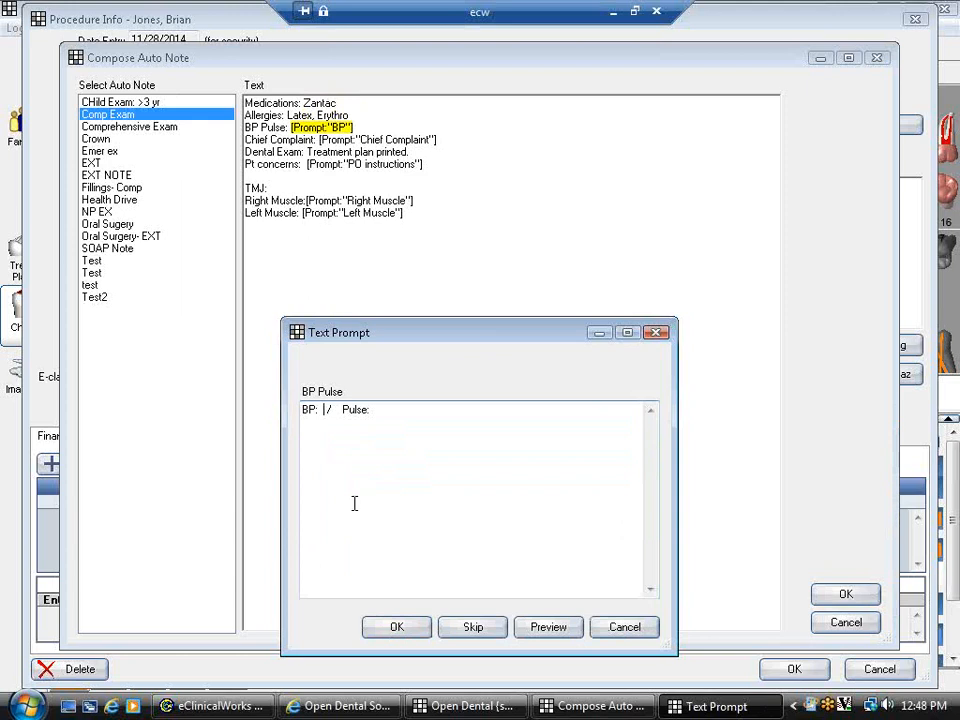
{"action": "type", "text": "a"}
{"action": "left_click", "coordinate": [344, 410]}
{"action": "type", "text": "b"}
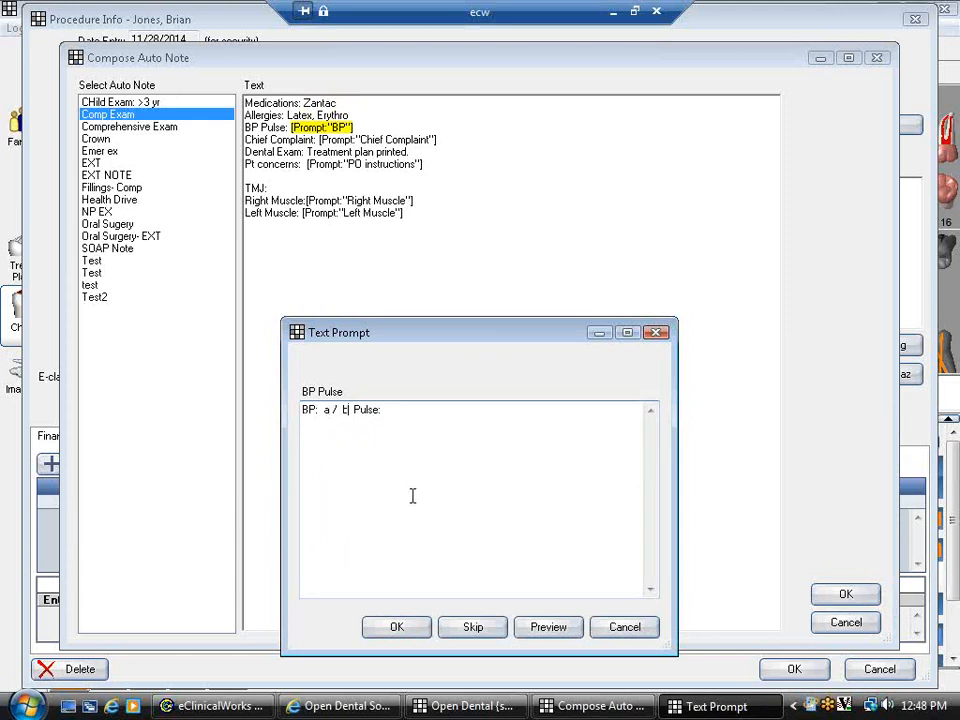
{"action": "left_click", "coordinate": [394, 627]}
{"action": "left_click", "coordinate": [330, 423]}
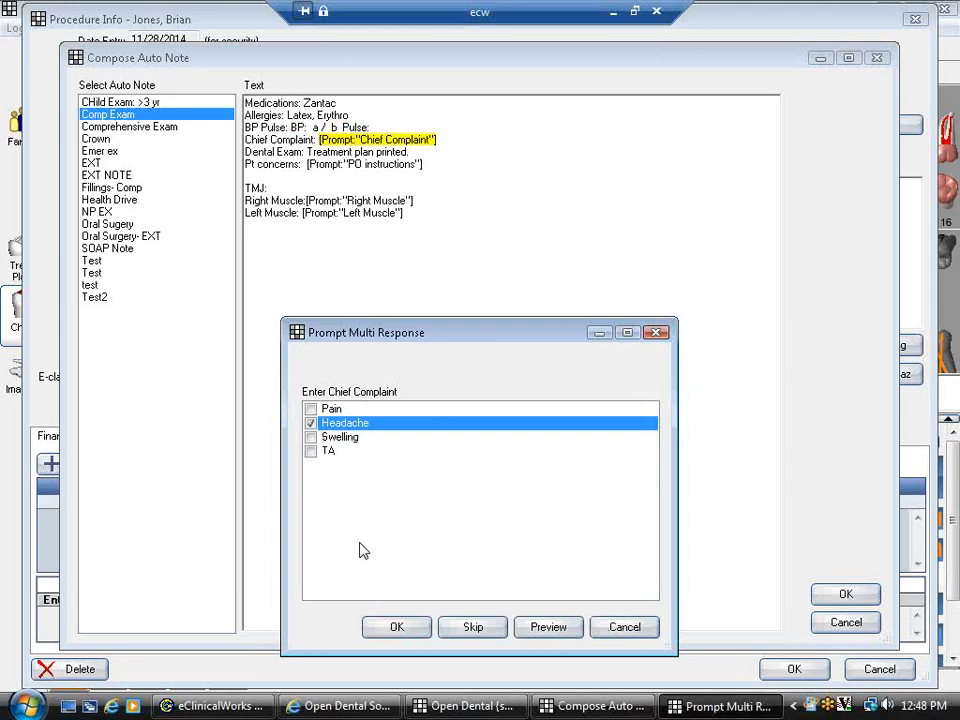
{"action": "left_click", "coordinate": [396, 627]}
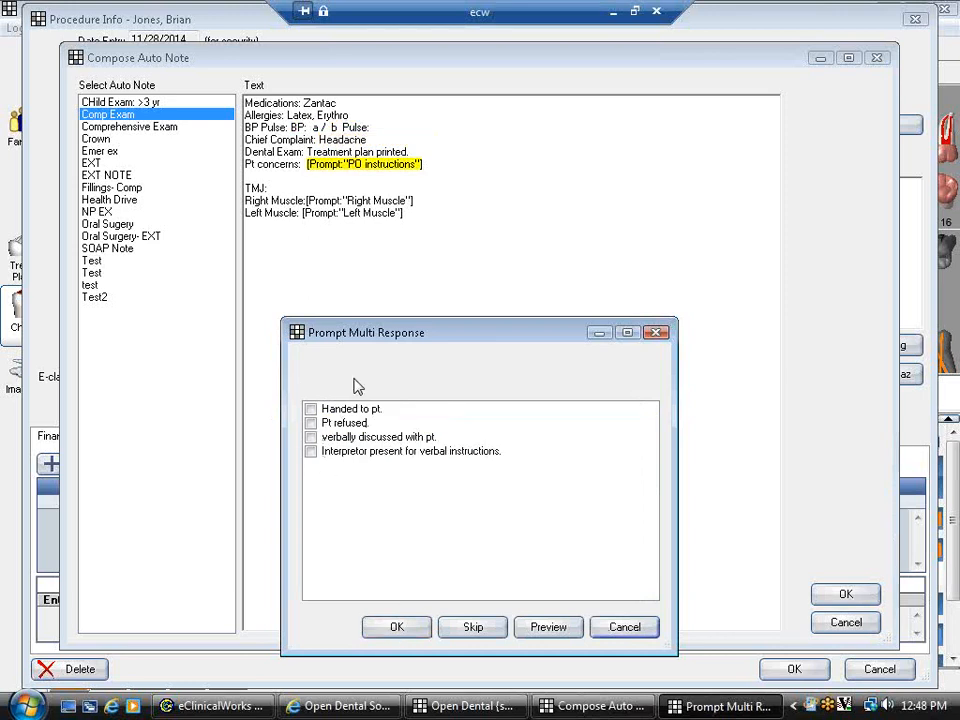
{"action": "left_click", "coordinate": [310, 409]}
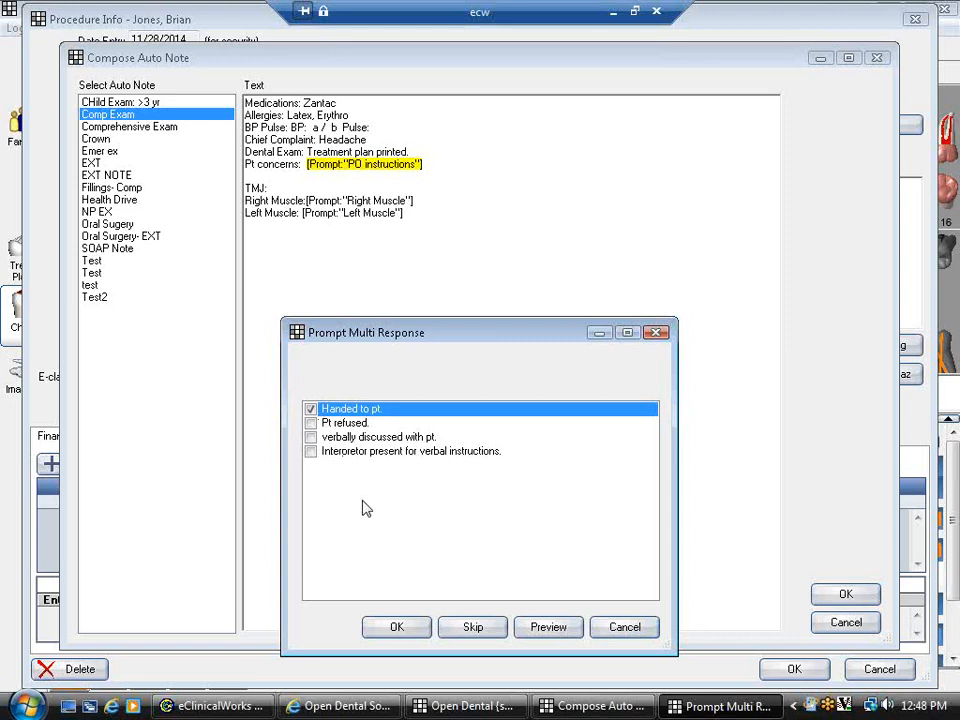
{"action": "left_click", "coordinate": [396, 627]}
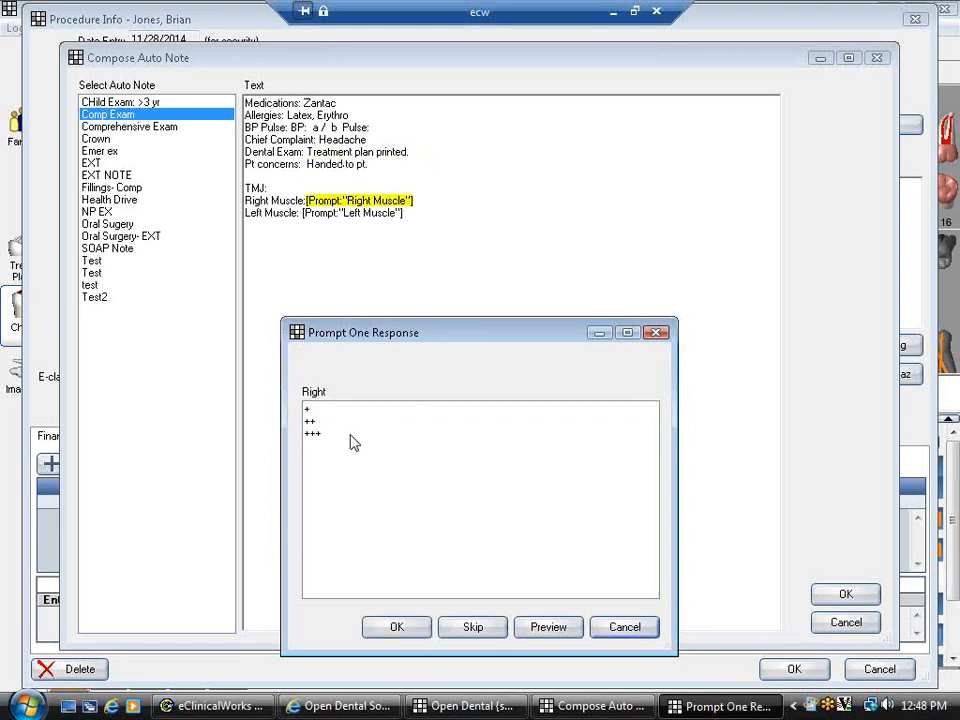
- Record +++ for Right Muscle and skip the Left Muscle prompt
{"action": "left_click", "coordinate": [320, 411]}
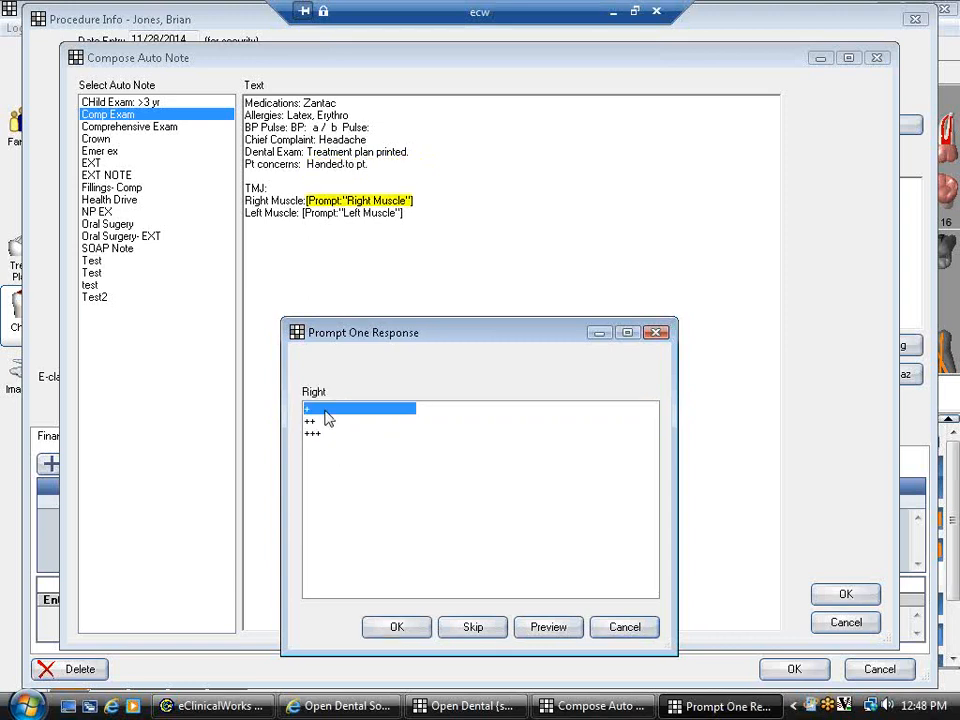
{"action": "left_click", "coordinate": [324, 421]}
{"action": "left_click", "coordinate": [326, 438]}
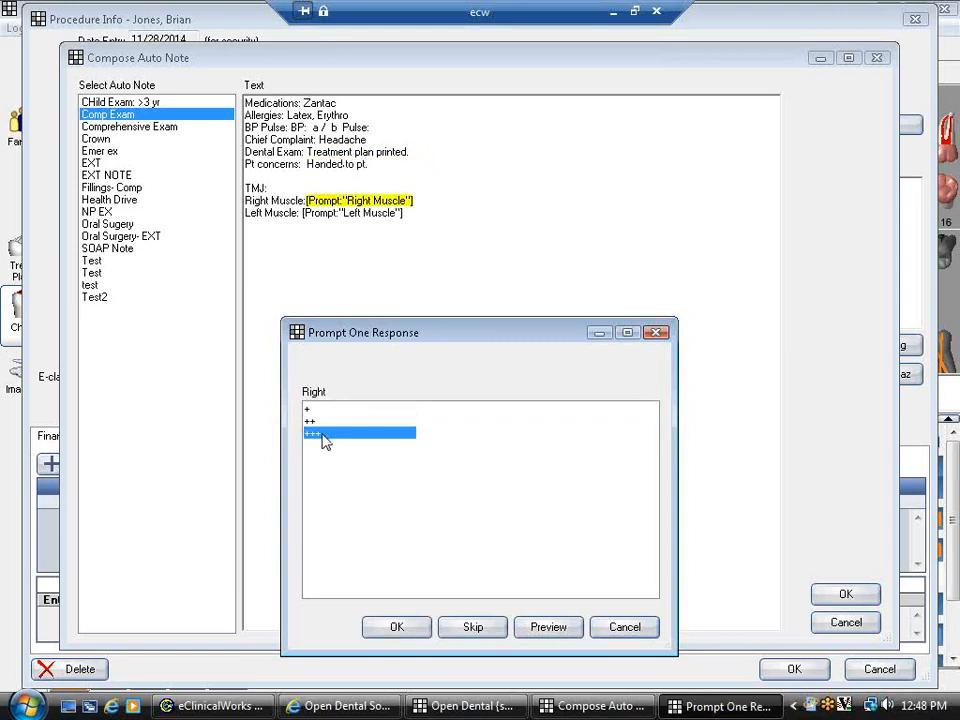
{"action": "left_click", "coordinate": [320, 418]}
{"action": "left_click", "coordinate": [317, 409]}
{"action": "left_click", "coordinate": [317, 435]}
{"action": "left_click", "coordinate": [415, 627]}
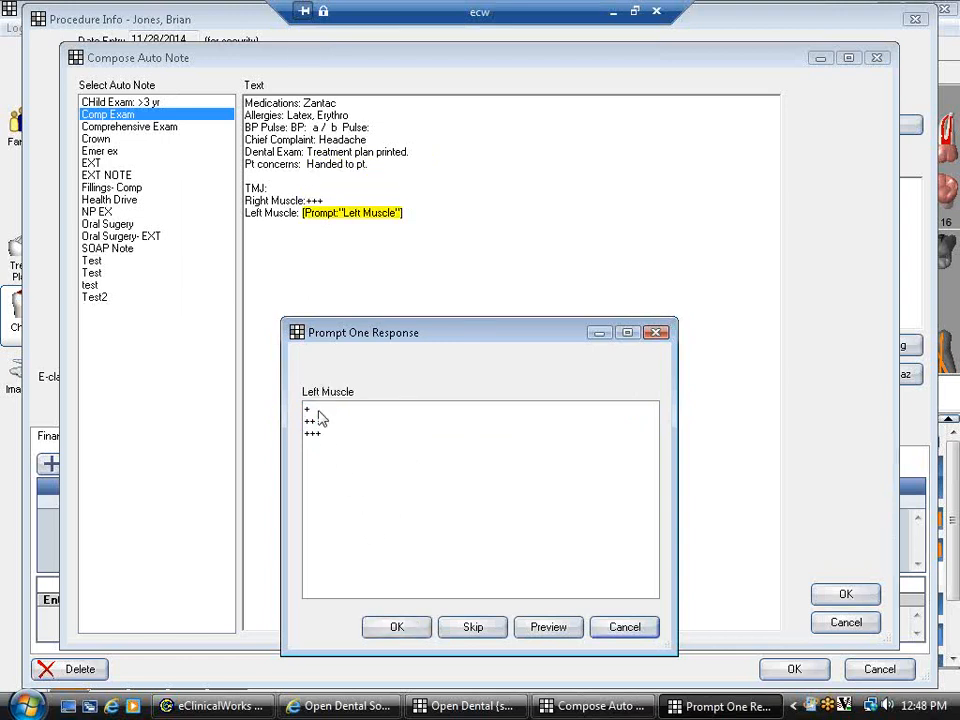
{"action": "left_click", "coordinate": [470, 627]}
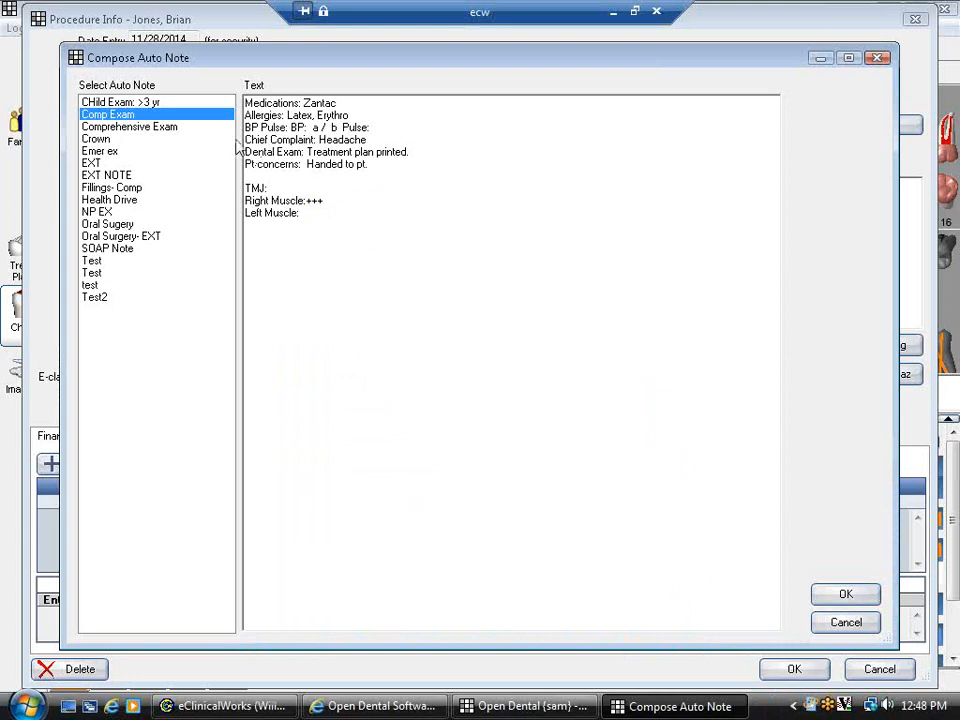
- Insert the composed Comp Exam note into the D0150 procedure, sign it, and save
{"action": "left_click", "coordinate": [312, 128]}
{"action": "left_click", "coordinate": [388, 328]}
{"action": "left_click", "coordinate": [846, 597]}
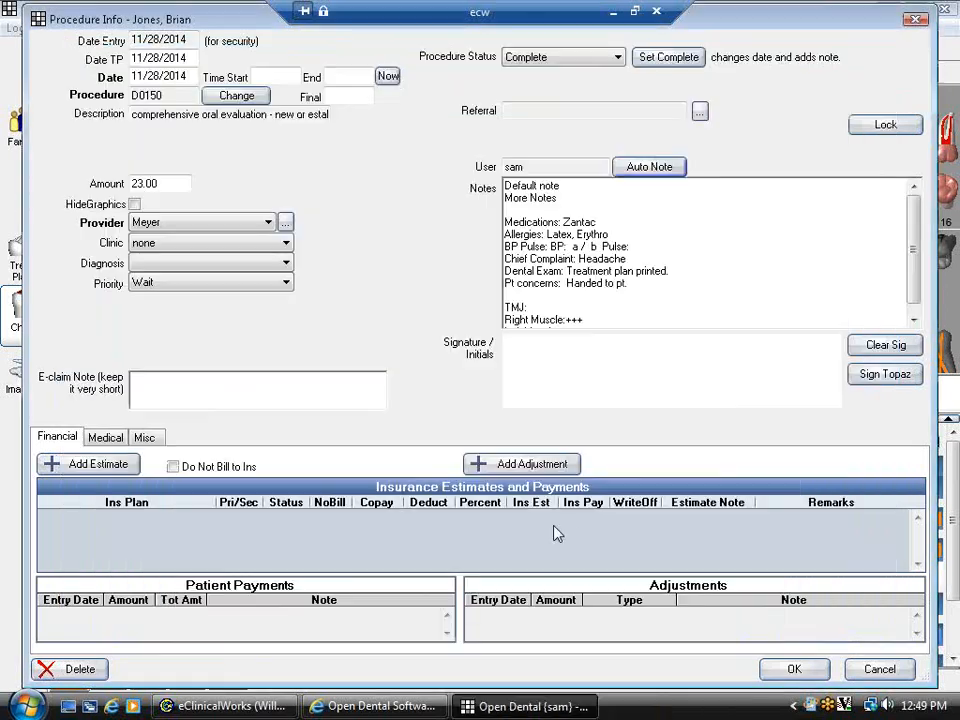
{"action": "left_click", "coordinate": [757, 268]}
{"action": "scroll", "coordinate": [757, 268], "scroll_direction": "down", "scroll_amount": 1}
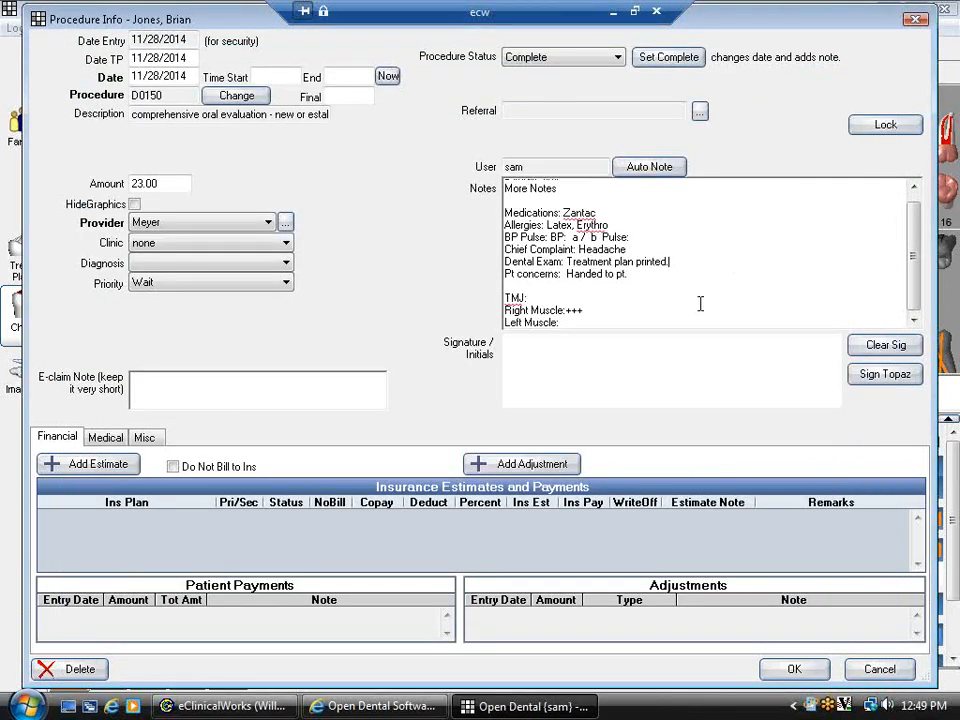
{"action": "mouse_move", "coordinate": [560, 358]}
{"action": "left_mouse_down"}
{"action": "mouse_move", "coordinate": [540, 378]}
{"action": "mouse_move", "coordinate": [700, 368]}
{"action": "mouse_move", "coordinate": [810, 380]}
{"action": "left_mouse_up"}
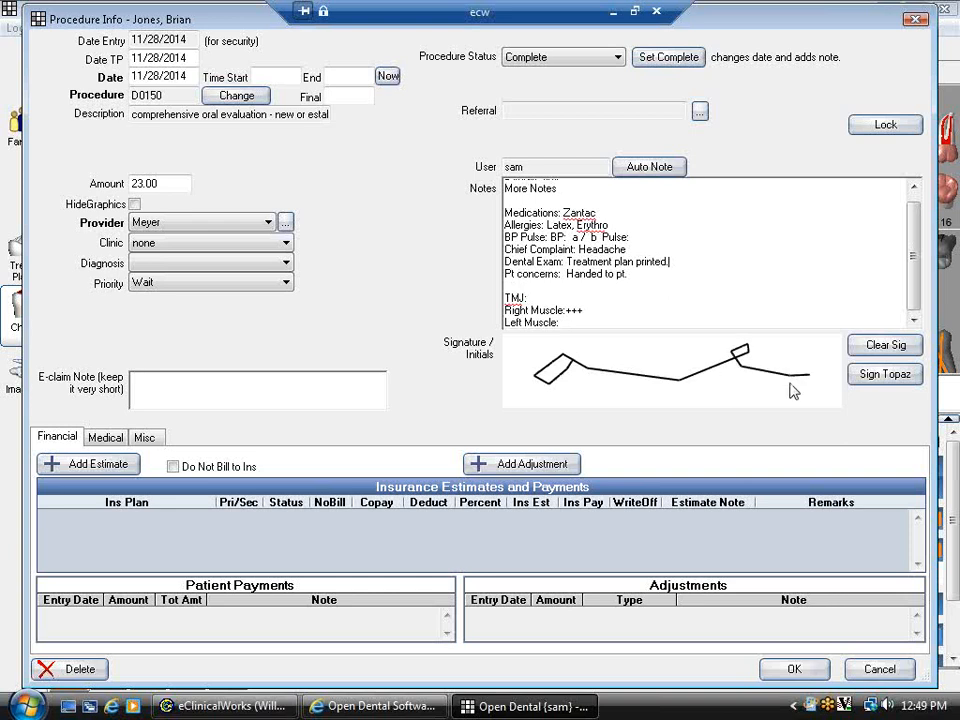
{"action": "left_click", "coordinate": [795, 669]}
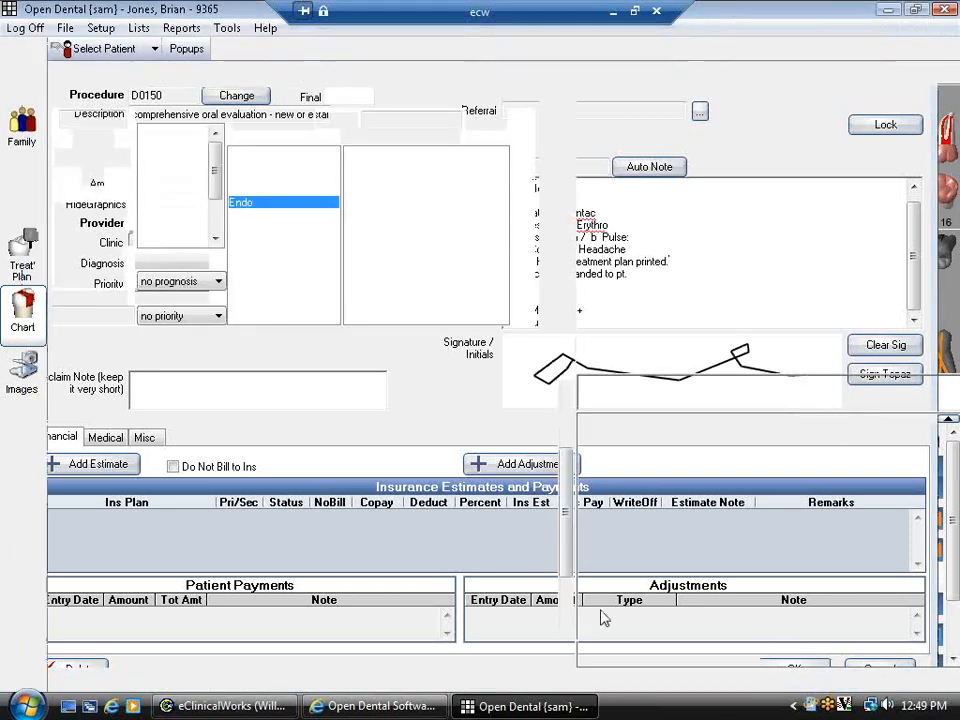
- Scroll the clinical notes and reopen the D0150 evaluation procedure
{"action": "scroll", "coordinate": [364, 574], "scroll_direction": "down", "scroll_amount": 3}
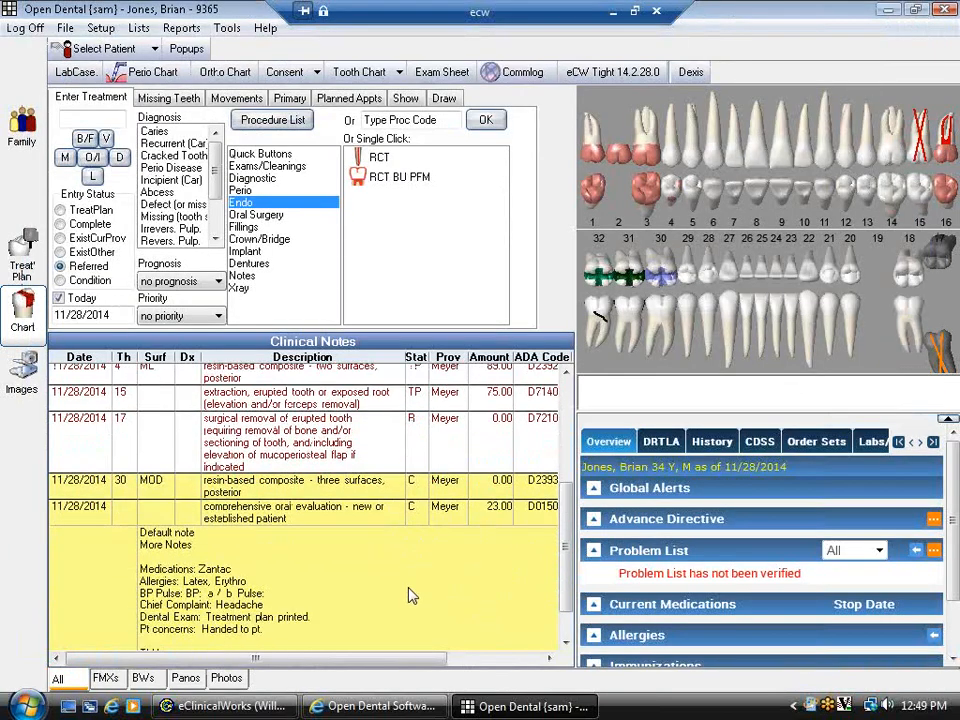
{"action": "scroll", "coordinate": [400, 560], "scroll_direction": "down", "scroll_amount": 2}
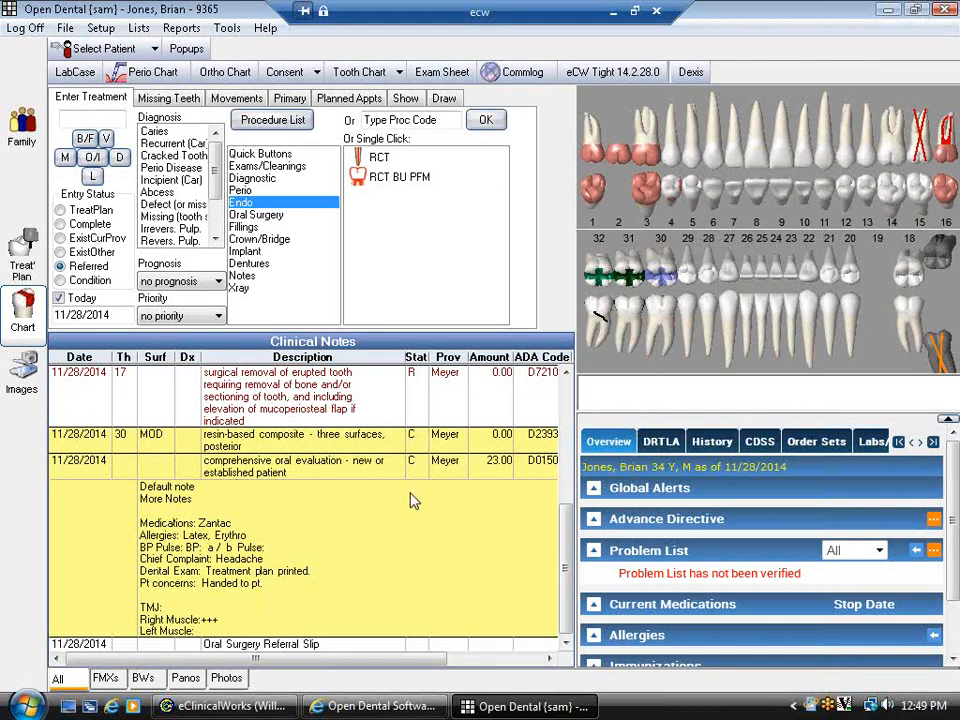
{"action": "double_click", "coordinate": [288, 563]}
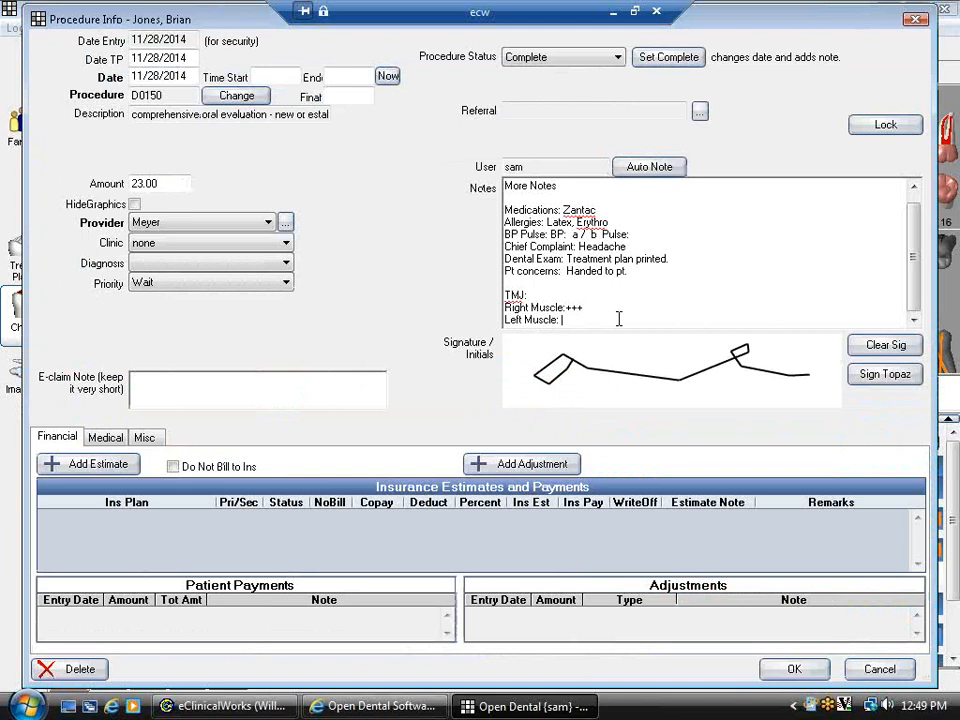
- Delete the trailing space after Left Muscle and save the D0150 procedure
{"action": "key", "text": "BackSpace"}
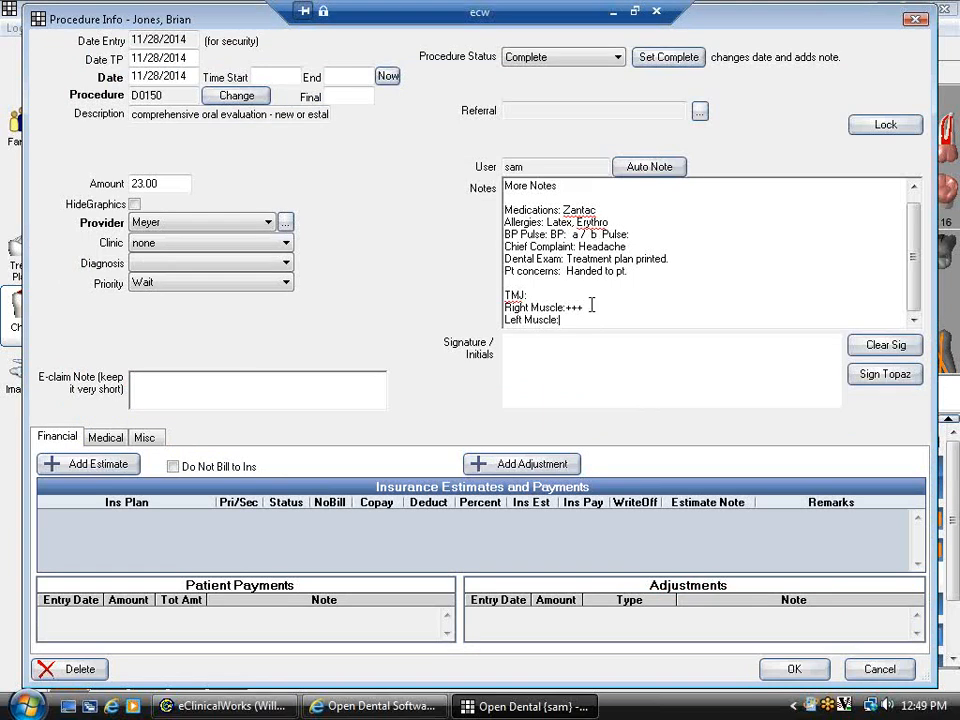
{"action": "left_click", "coordinate": [804, 677]}
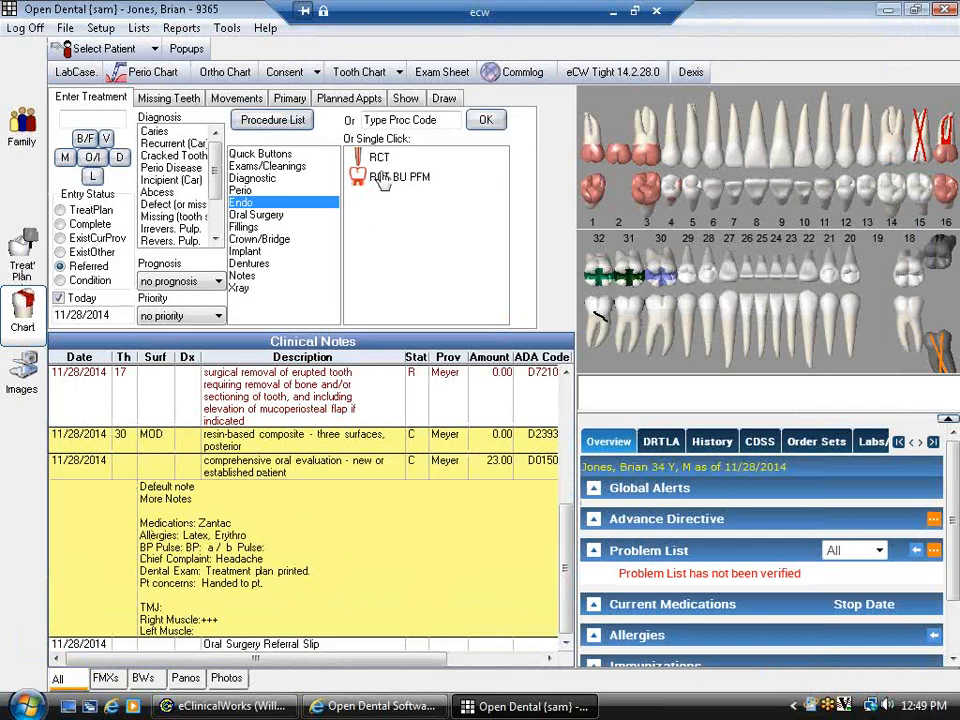
- Turn on Audit in the chart's Show options, review the note's versions, then turn it off and select D0150
{"action": "left_click", "coordinate": [406, 99]}
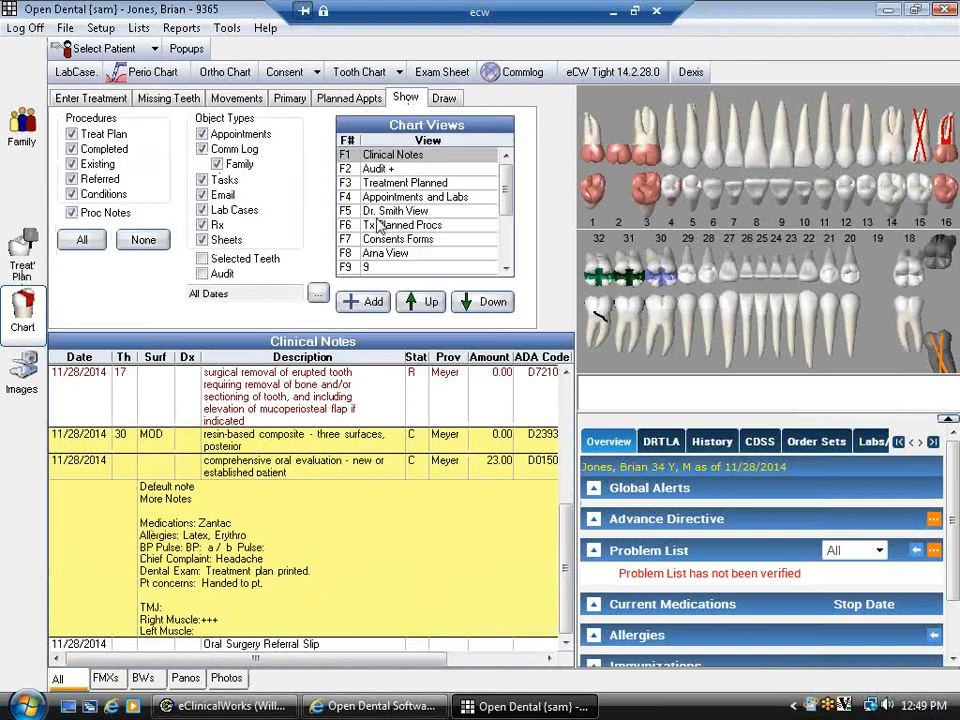
{"action": "left_click", "coordinate": [202, 273]}
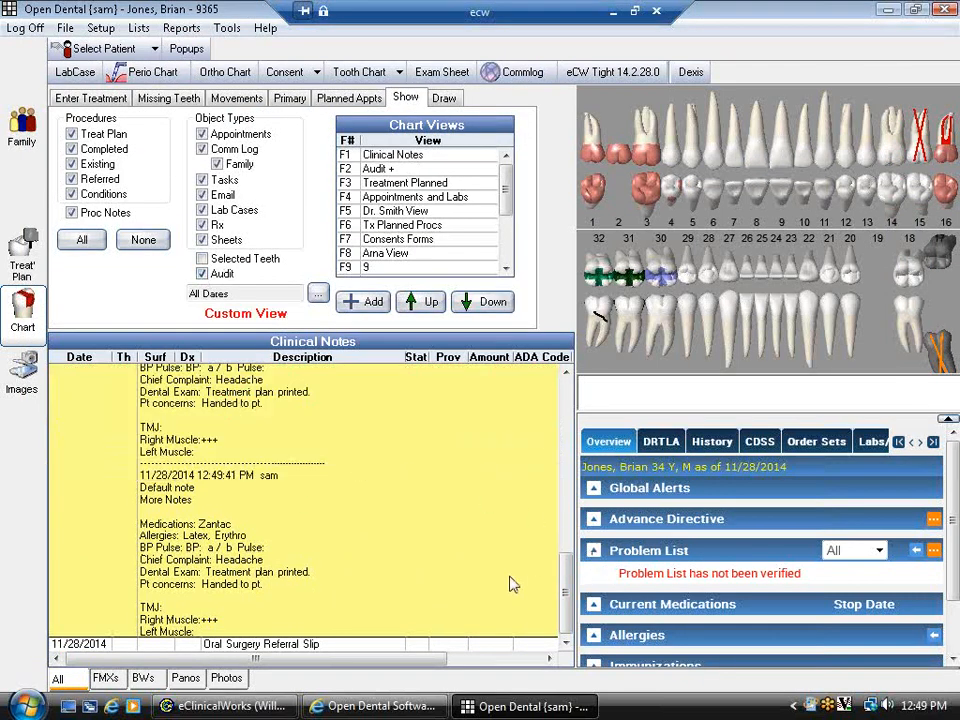
{"action": "scroll", "coordinate": [542, 568], "scroll_direction": "up", "scroll_amount": 5}
{"action": "scroll", "coordinate": [522, 557], "scroll_direction": "up", "scroll_amount": 2}
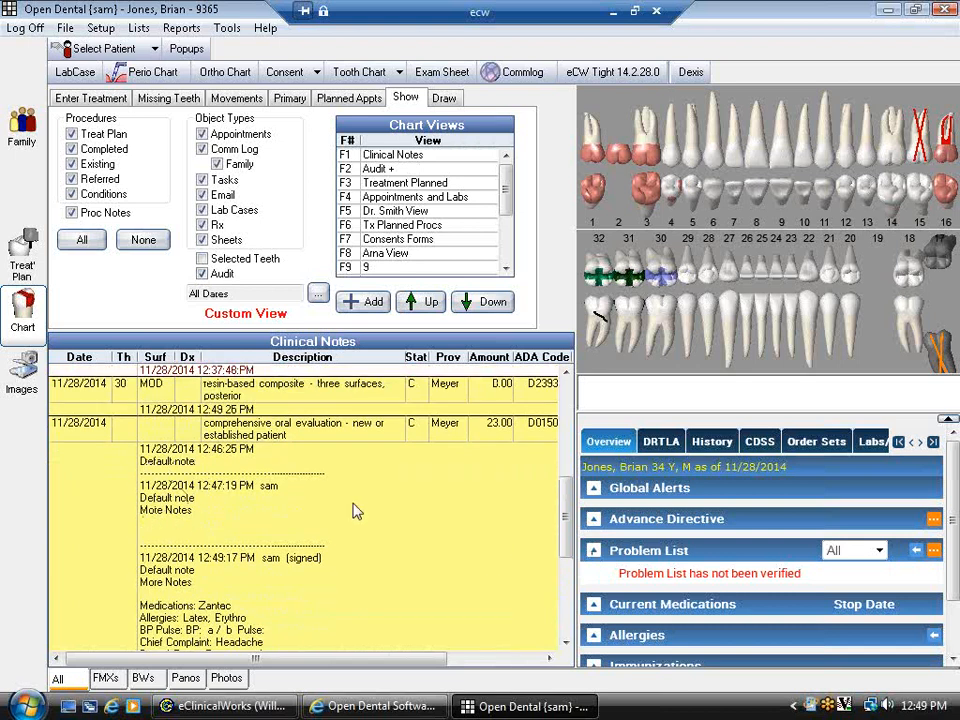
{"action": "scroll", "coordinate": [386, 510], "scroll_direction": "down", "scroll_amount": 3}
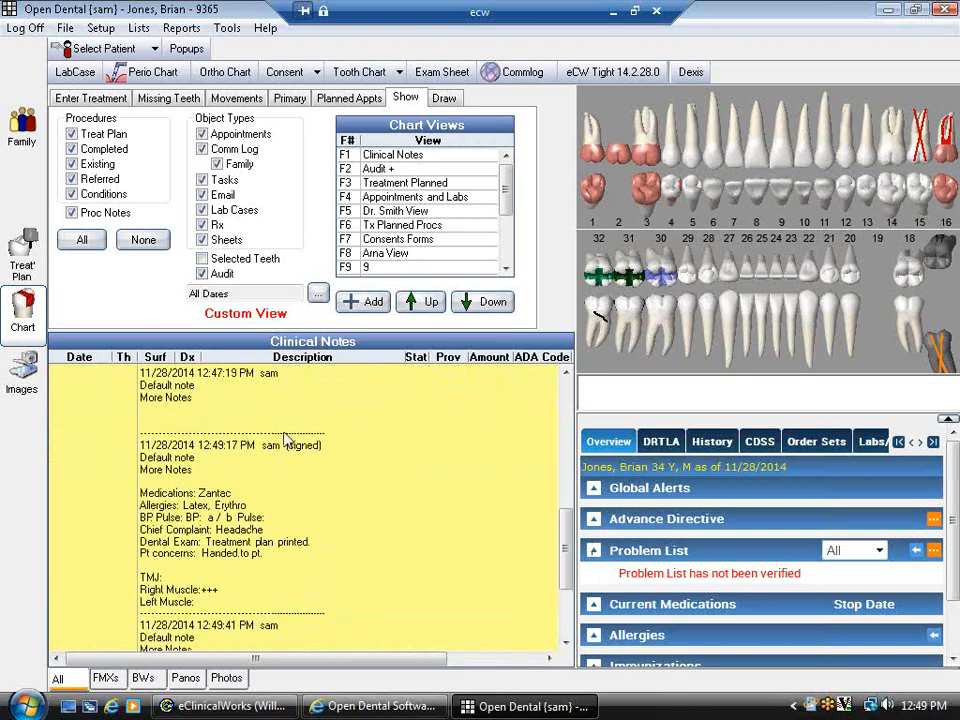
{"action": "scroll", "coordinate": [290, 453], "scroll_direction": "down", "scroll_amount": 3}
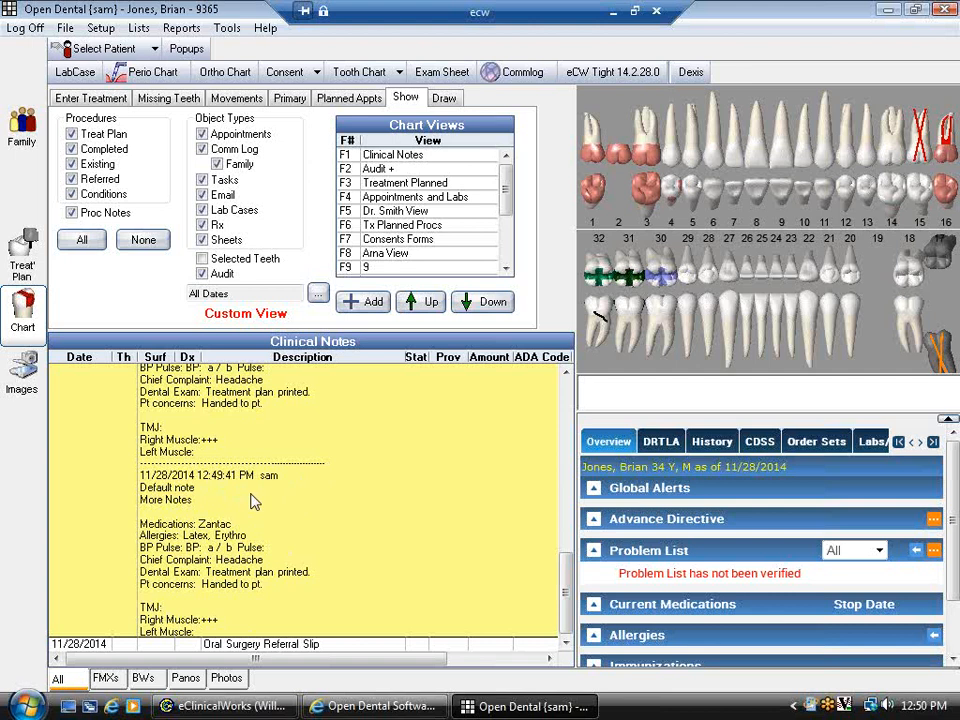
{"action": "left_click", "coordinate": [202, 273]}
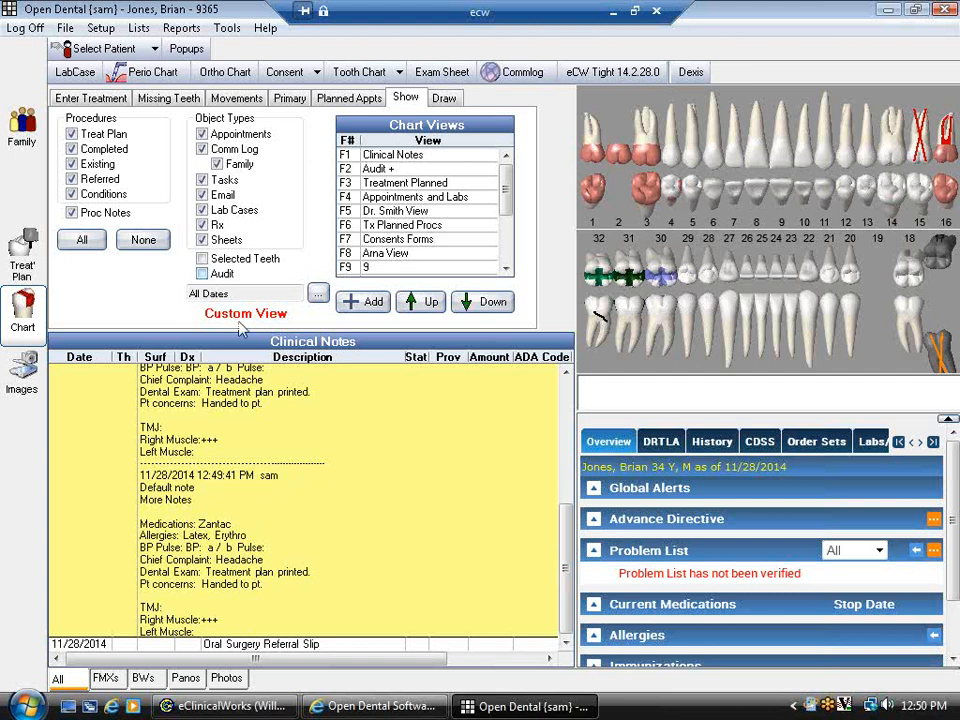
{"action": "left_click", "coordinate": [310, 533]}
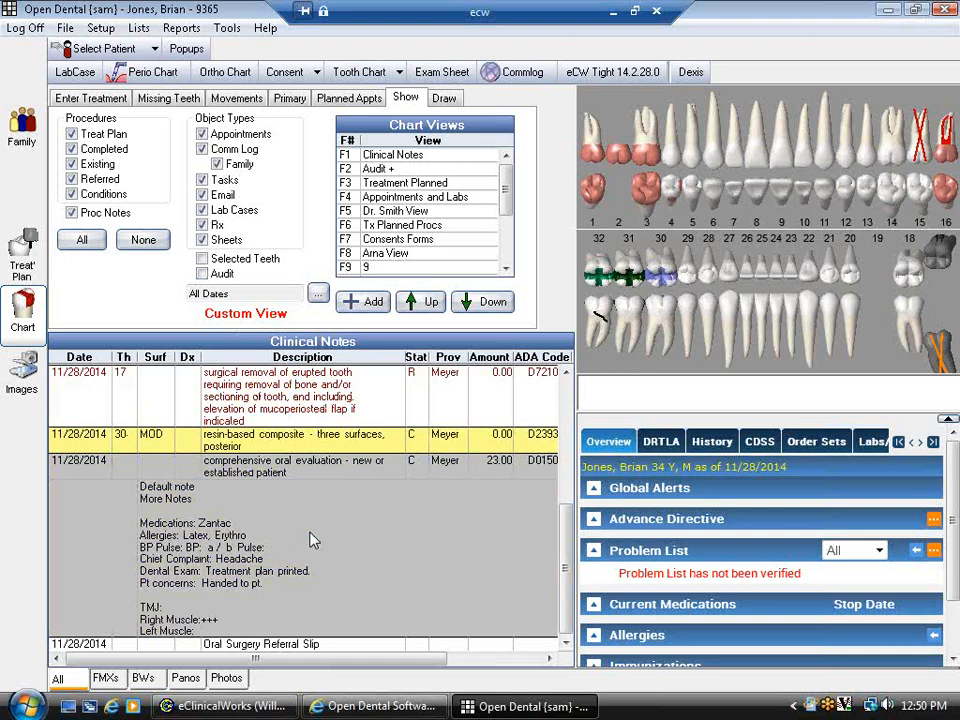
- Lock the D0150 evaluation note and reopen the locked procedure
{"action": "double_click", "coordinate": [310, 540]}
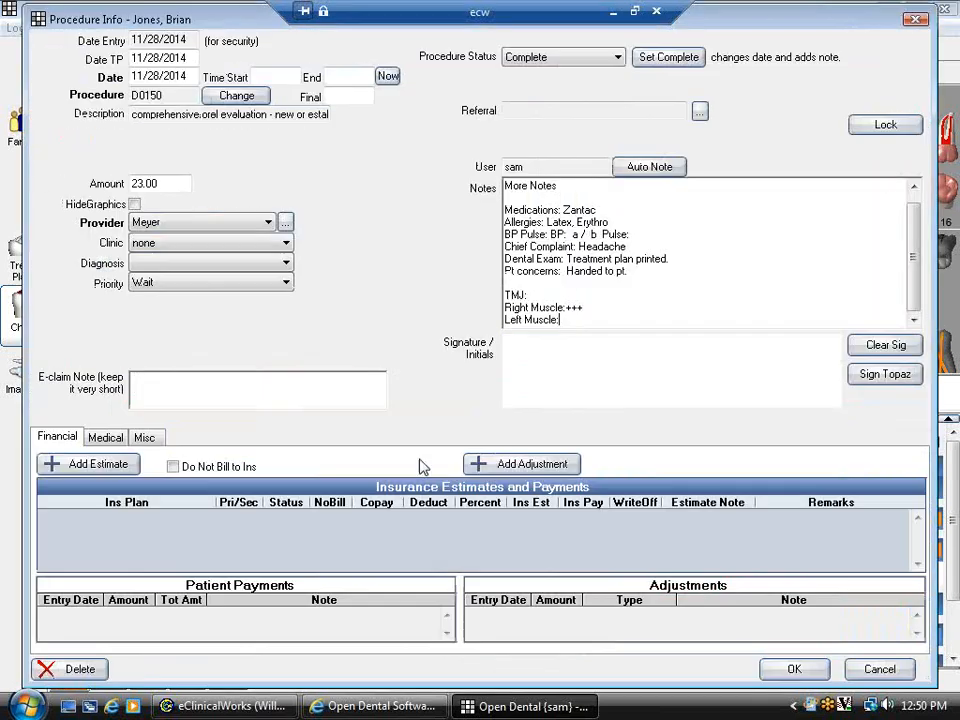
{"action": "left_click", "coordinate": [886, 126]}
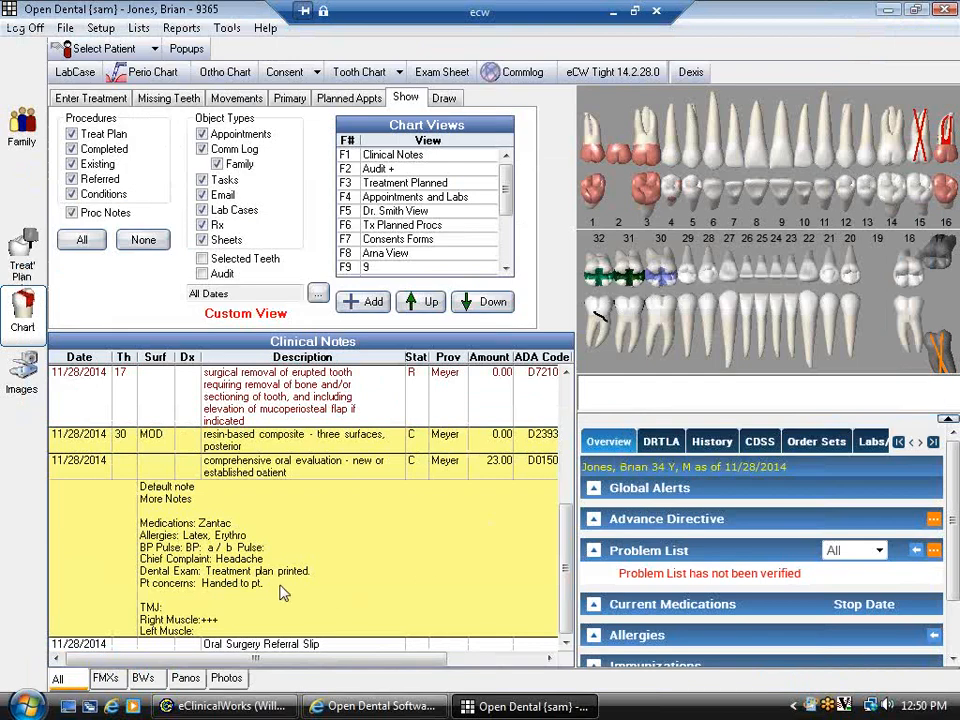
{"action": "double_click", "coordinate": [283, 593]}
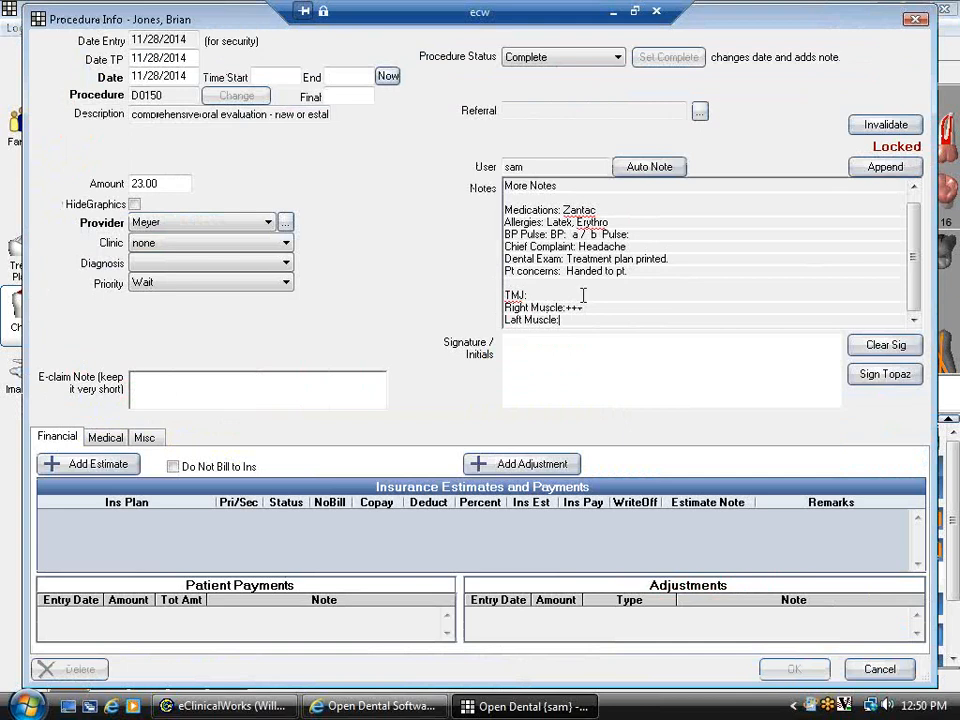
- Append a signed note reading 'abc' to the locked procedure and save it
{"action": "left_click", "coordinate": [885, 168]}
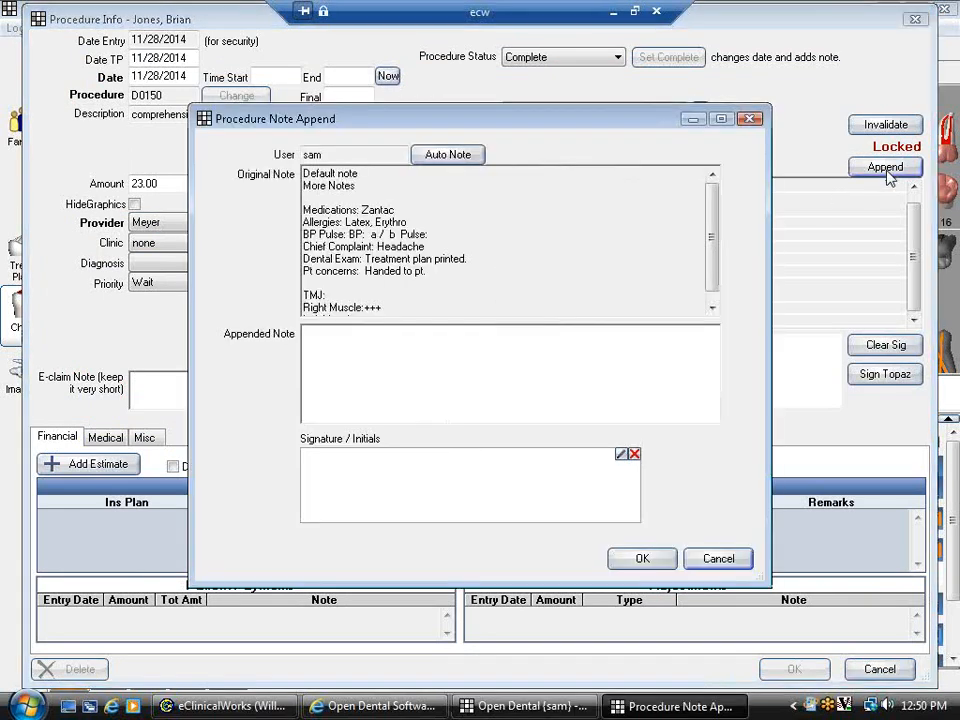
{"action": "left_click", "coordinate": [452, 366]}
{"action": "type", "text": "abo"}
{"action": "mouse_move", "coordinate": [394, 482]}
{"action": "left_mouse_down"}
{"action": "mouse_move", "coordinate": [366, 495]}
{"action": "mouse_move", "coordinate": [574, 478]}
{"action": "mouse_move", "coordinate": [603, 492]}
{"action": "left_mouse_up"}
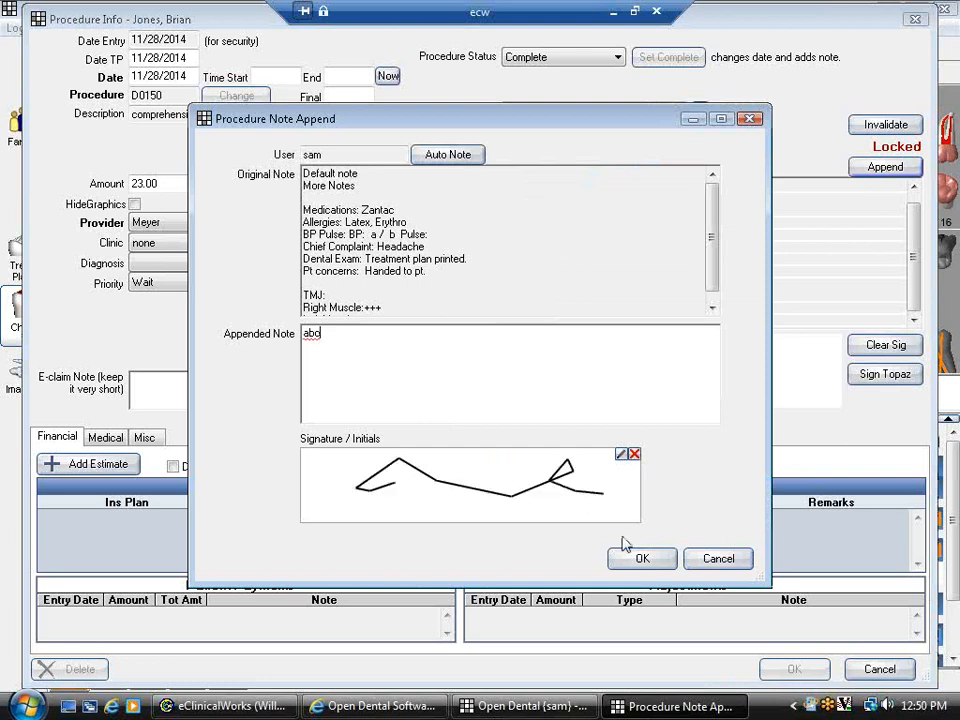
{"action": "left_click", "coordinate": [652, 563]}
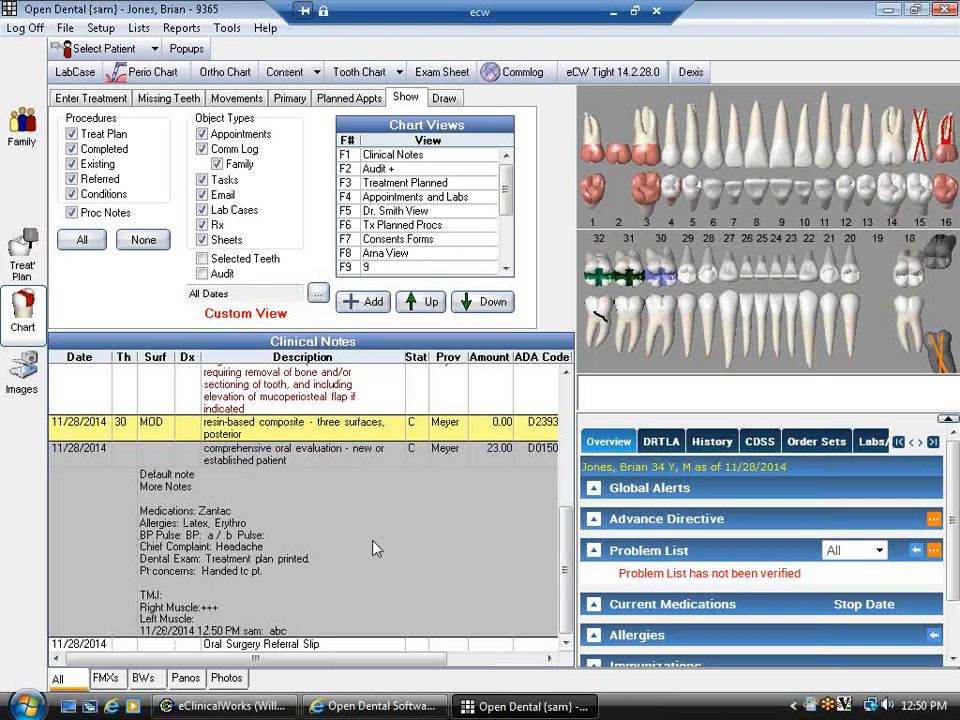
{"action": "double_click", "coordinate": [375, 548]}
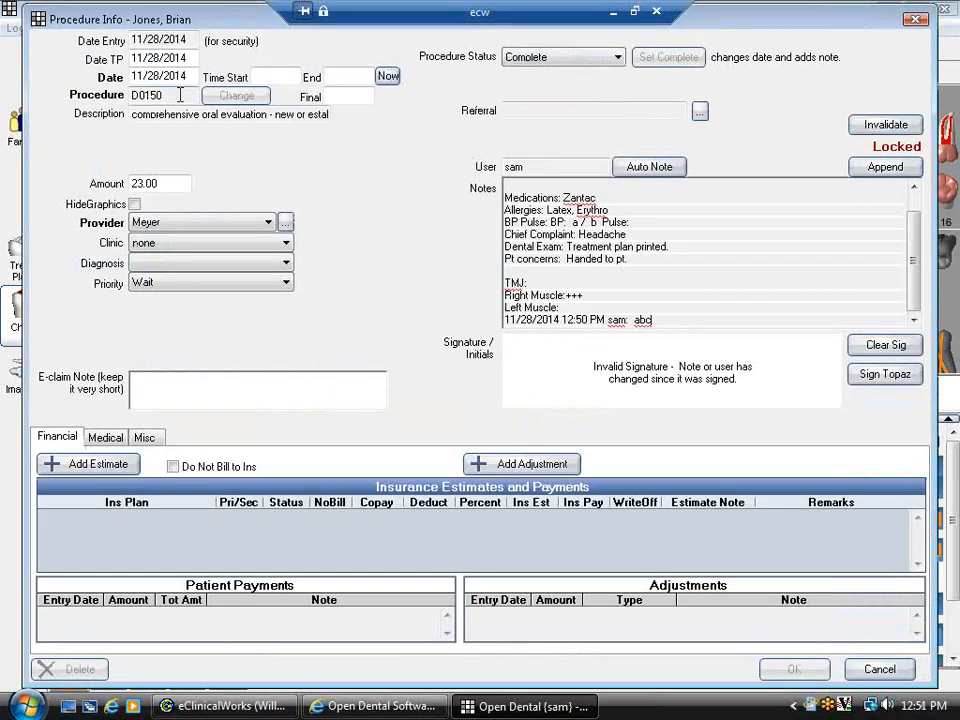
{"action": "left_click_drag", "start_coordinate": [179, 95], "coordinate": [130, 96]}
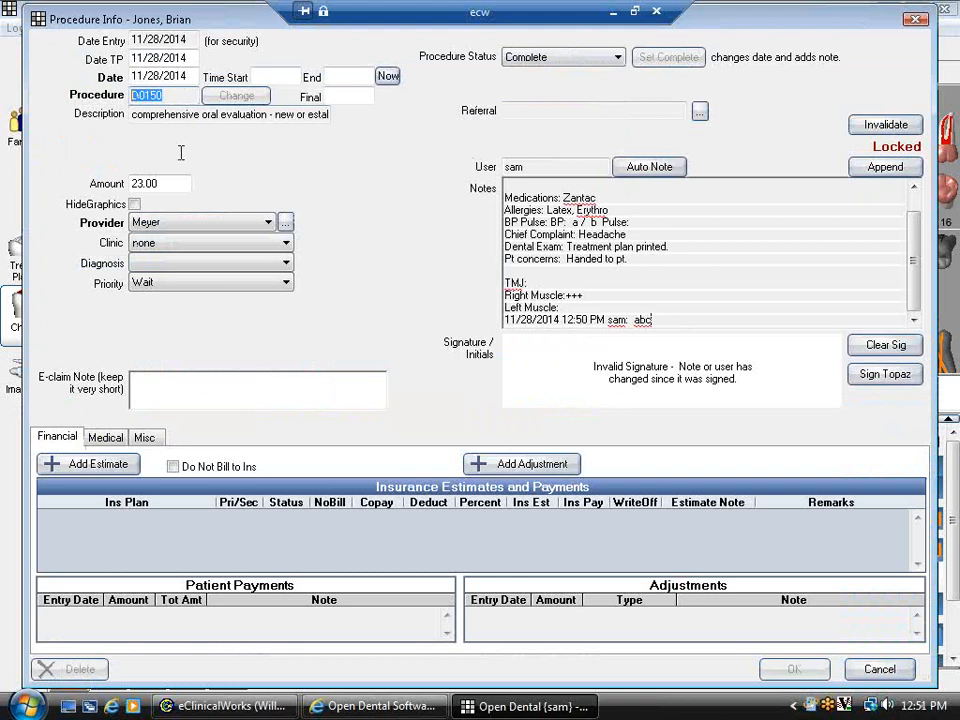
{"action": "left_click", "coordinate": [876, 671]}
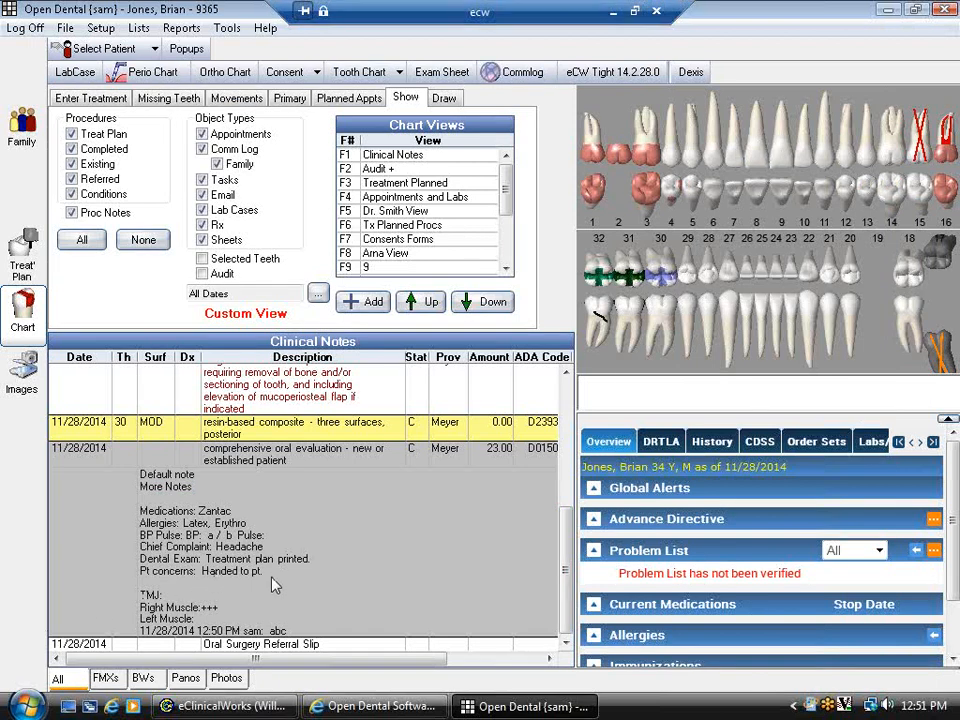
{"action": "left_click", "coordinate": [315, 431], "text": "ctrl"}
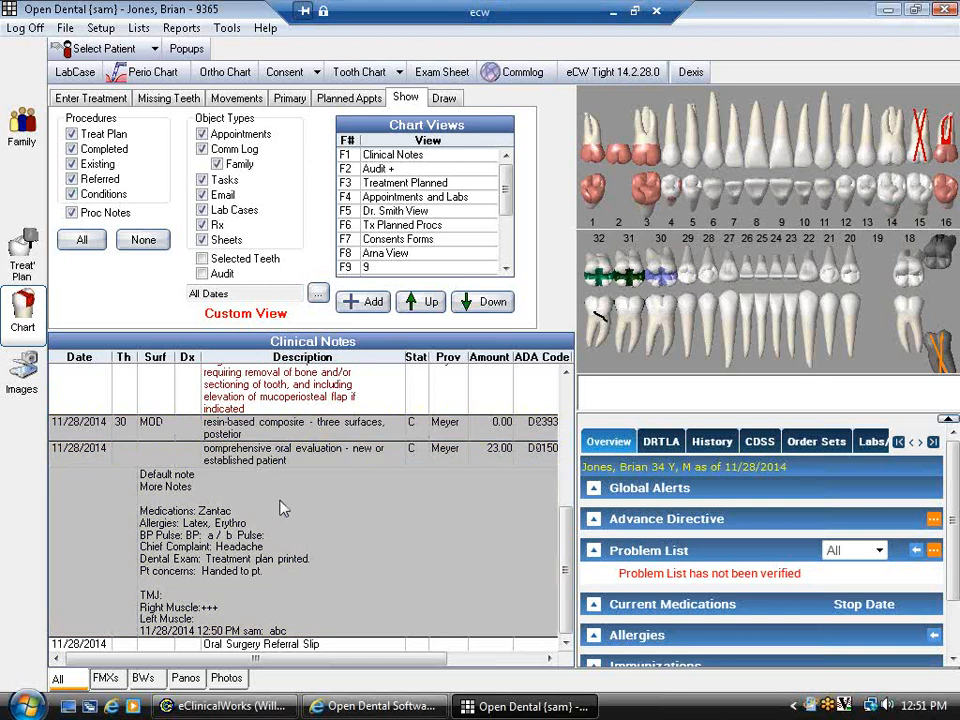
{"action": "right_click", "coordinate": [283, 508]}
{"action": "left_click", "coordinate": [336, 582]}
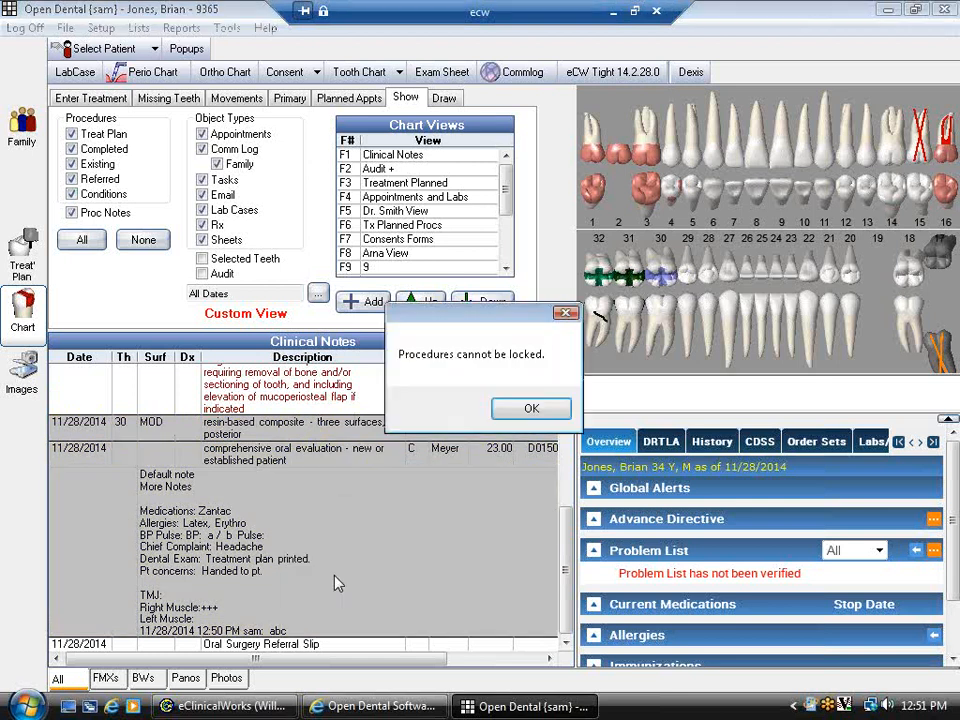
{"action": "left_click", "coordinate": [531, 408]}
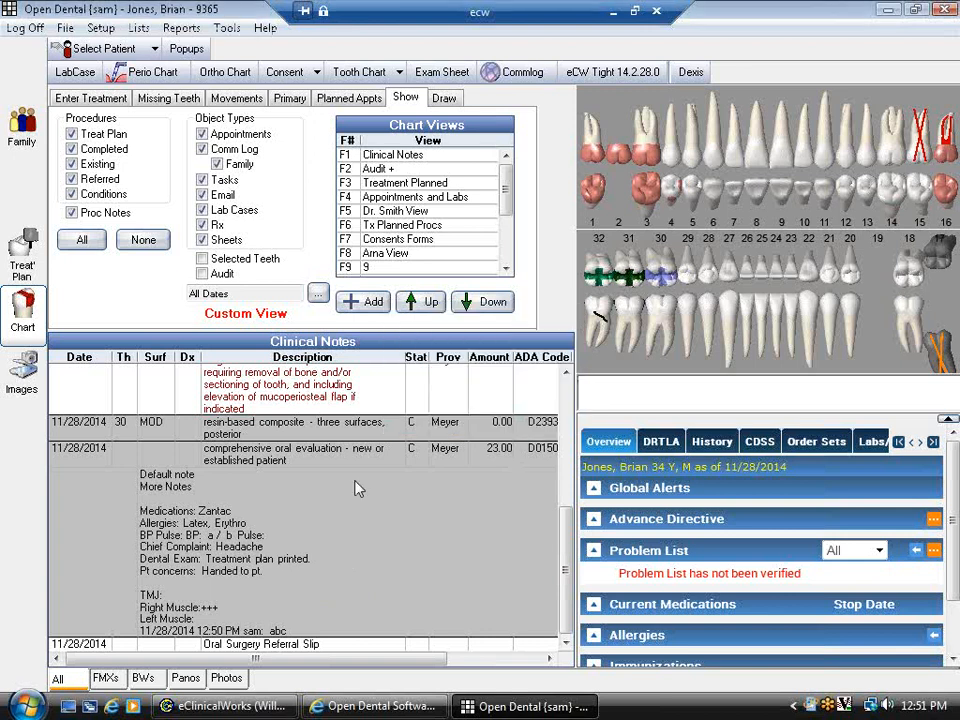
{"action": "left_click", "coordinate": [297, 452]}
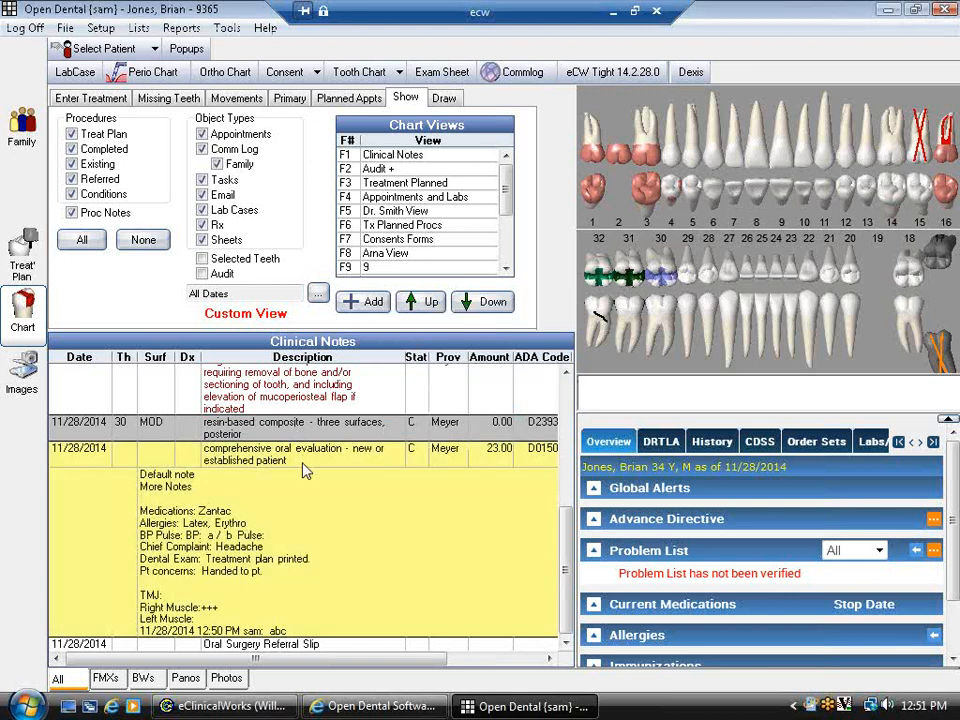
{"action": "right_click", "coordinate": [284, 437]}
{"action": "left_click", "coordinate": [300, 505]}
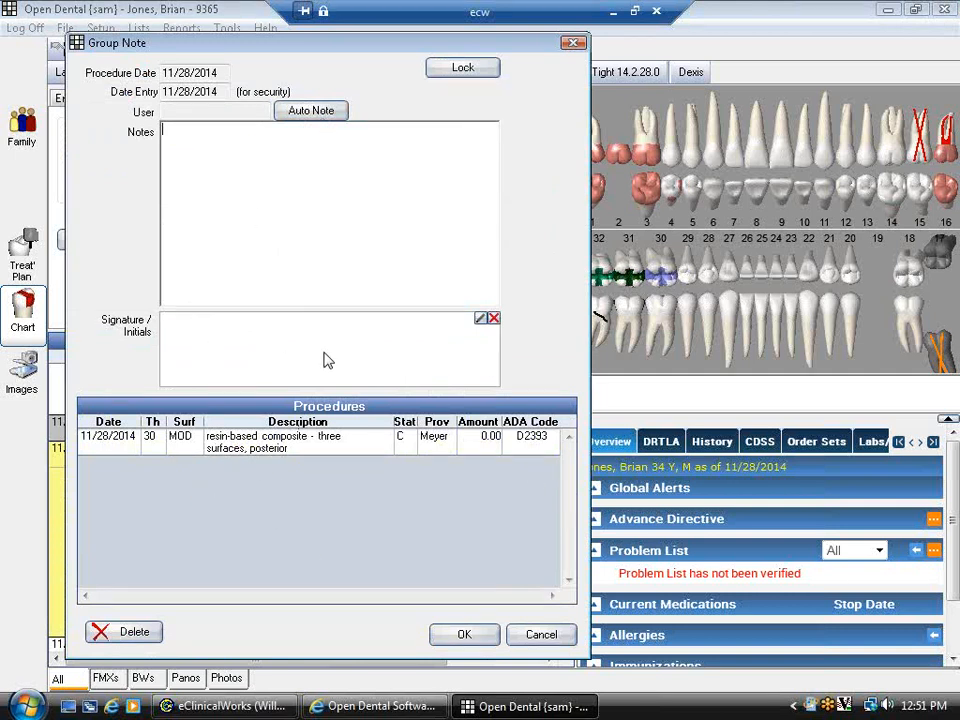
{"action": "left_click", "coordinate": [540, 634]}
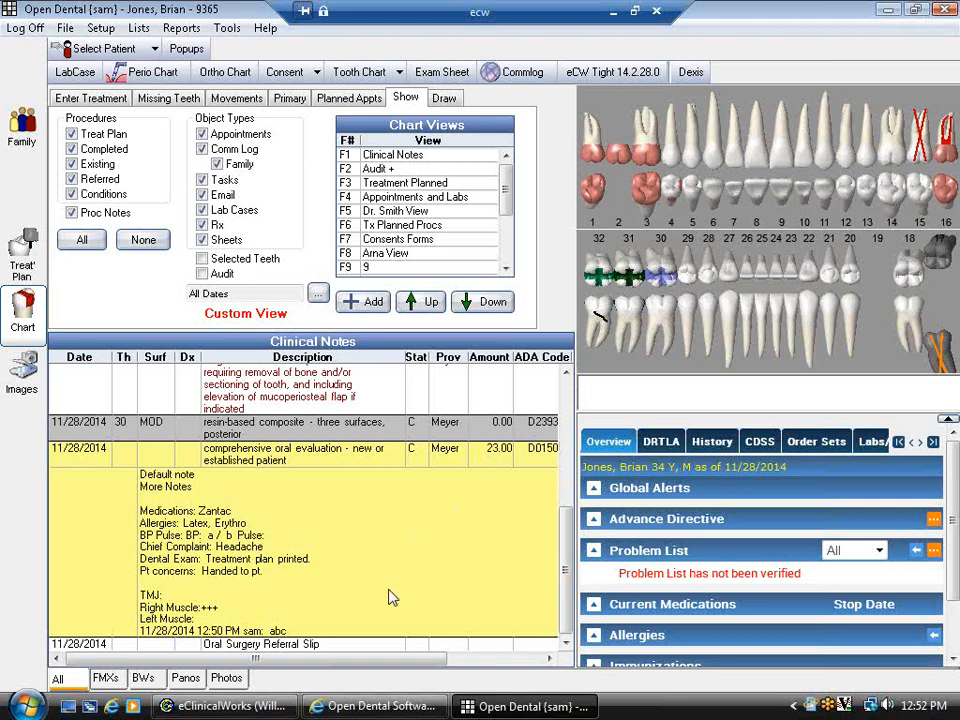
- Open the 1:00 PM appointment, review its attached procedures, and choose Finish & Send
{"action": "scroll", "coordinate": [422, 570], "scroll_direction": "up", "scroll_amount": 5}
{"action": "scroll", "coordinate": [422, 578], "scroll_direction": "up", "scroll_amount": 4}
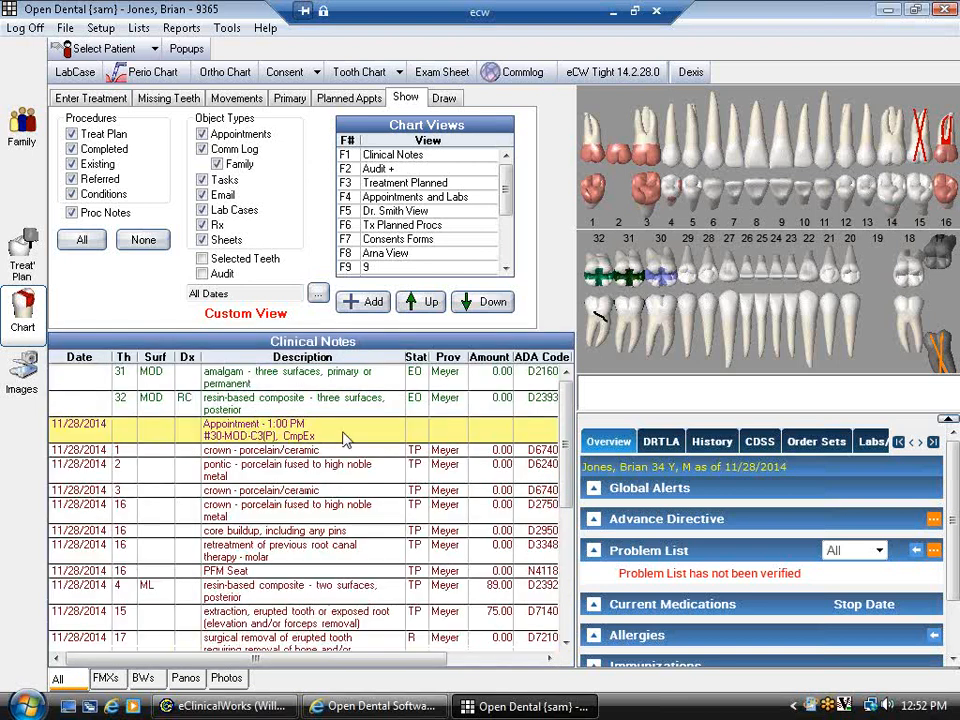
{"action": "double_click", "coordinate": [345, 440]}
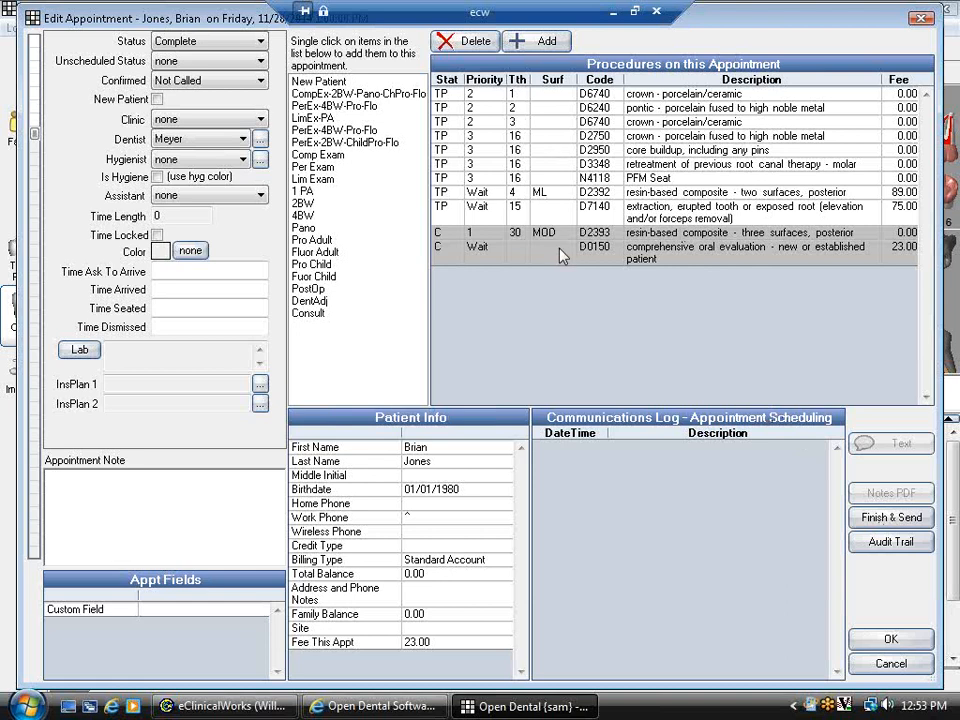
{"action": "left_click", "coordinate": [663, 165]}
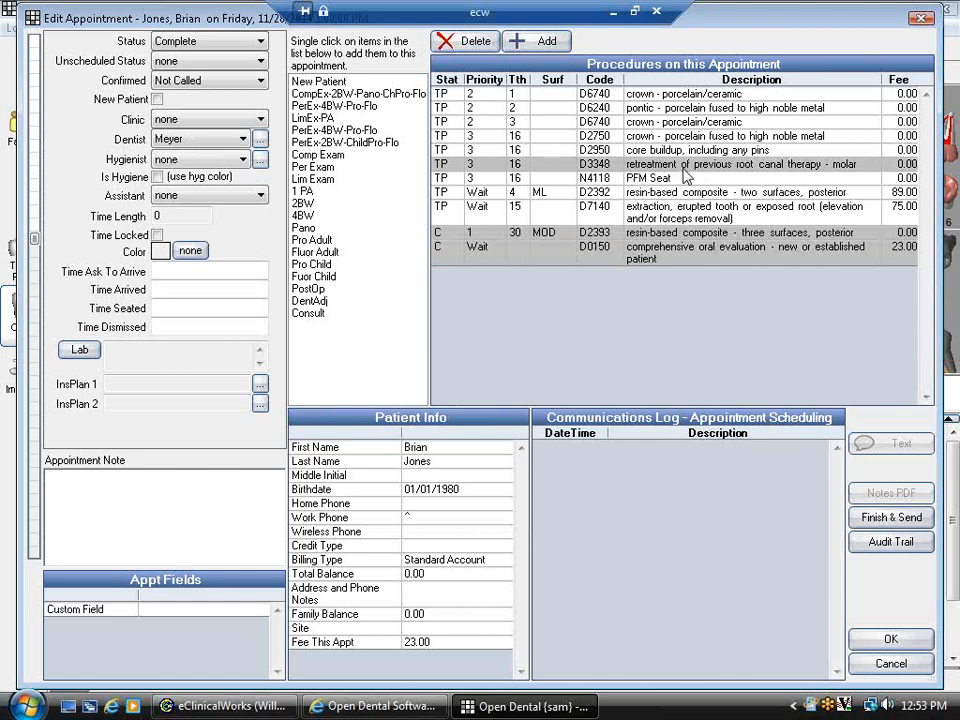
{"action": "left_click", "coordinate": [735, 165]}
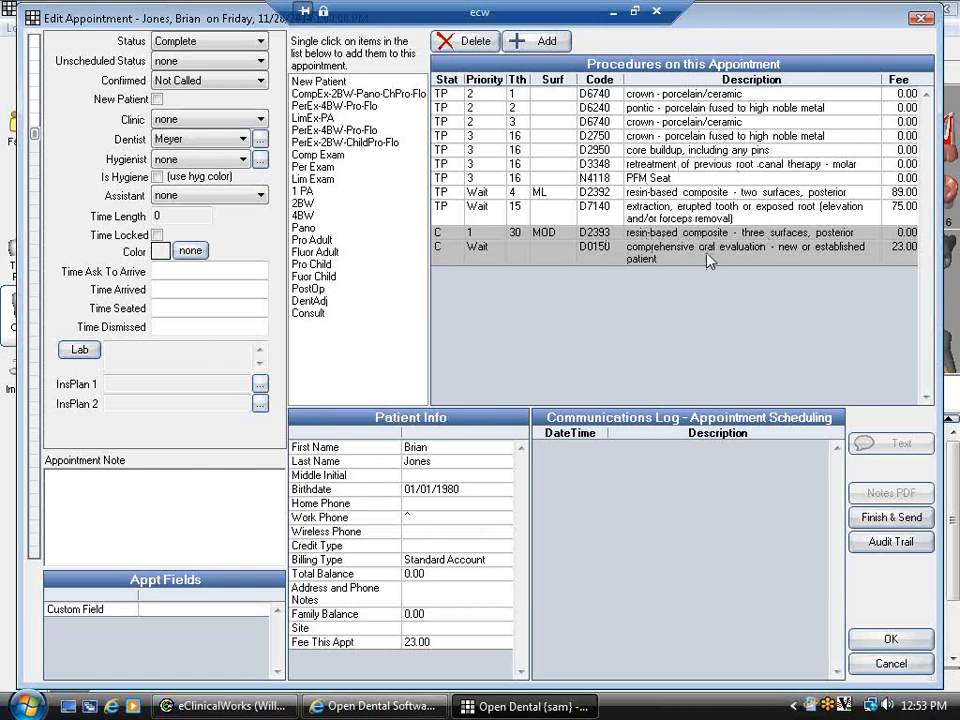
{"action": "left_click", "coordinate": [868, 522]}
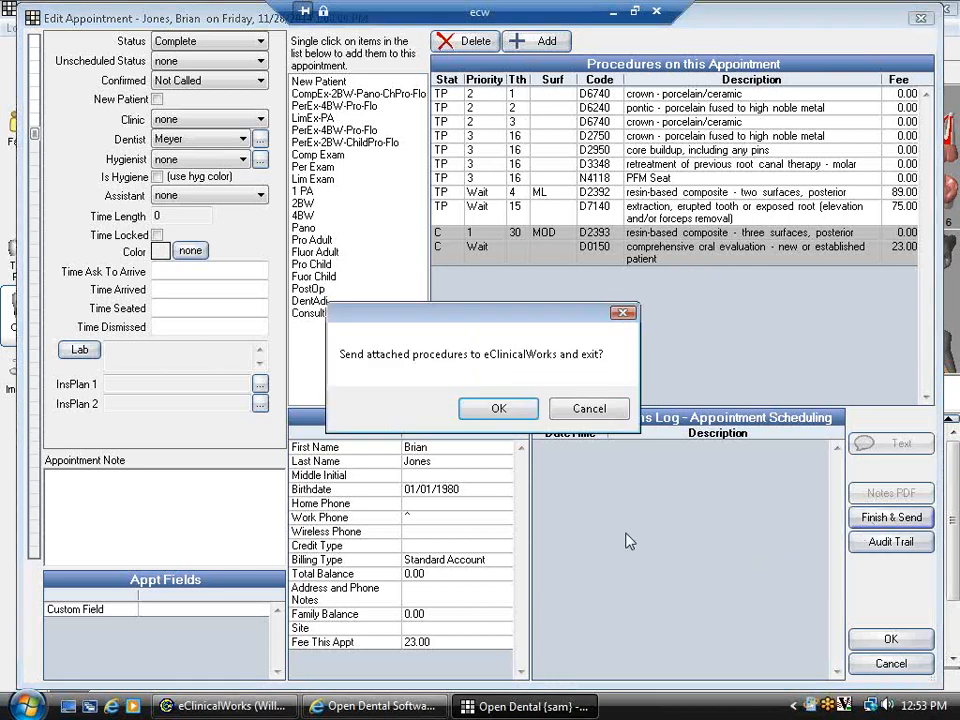
- Confirm sending, then verify D2393 and D0150 appear under Billing Information on the DRTLA progress note
{"action": "left_click", "coordinate": [495, 410]}
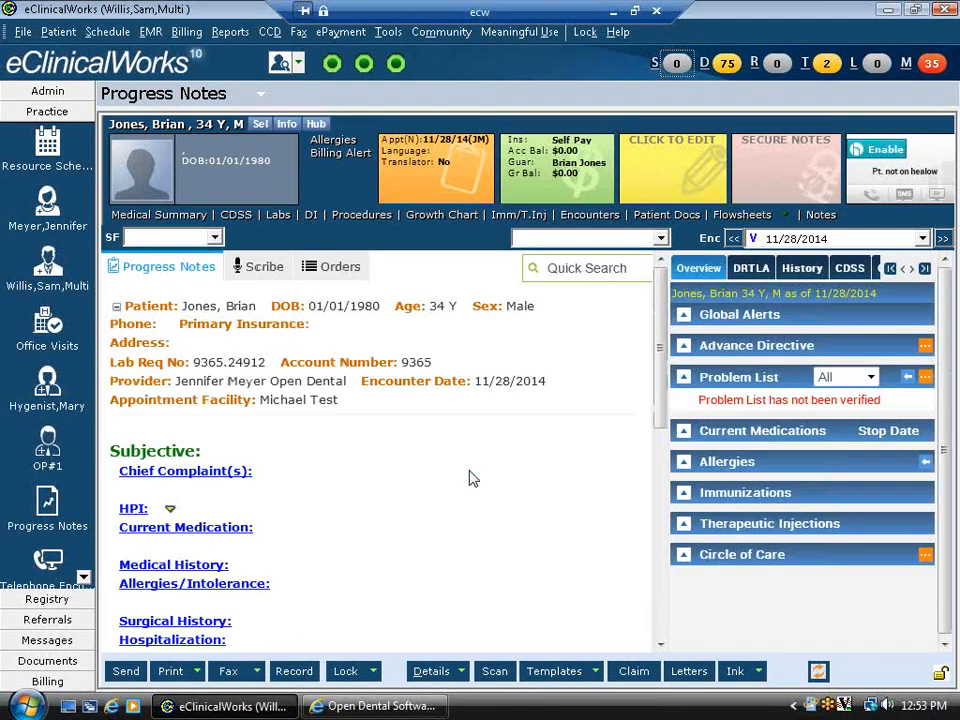
{"action": "left_click", "coordinate": [751, 269]}
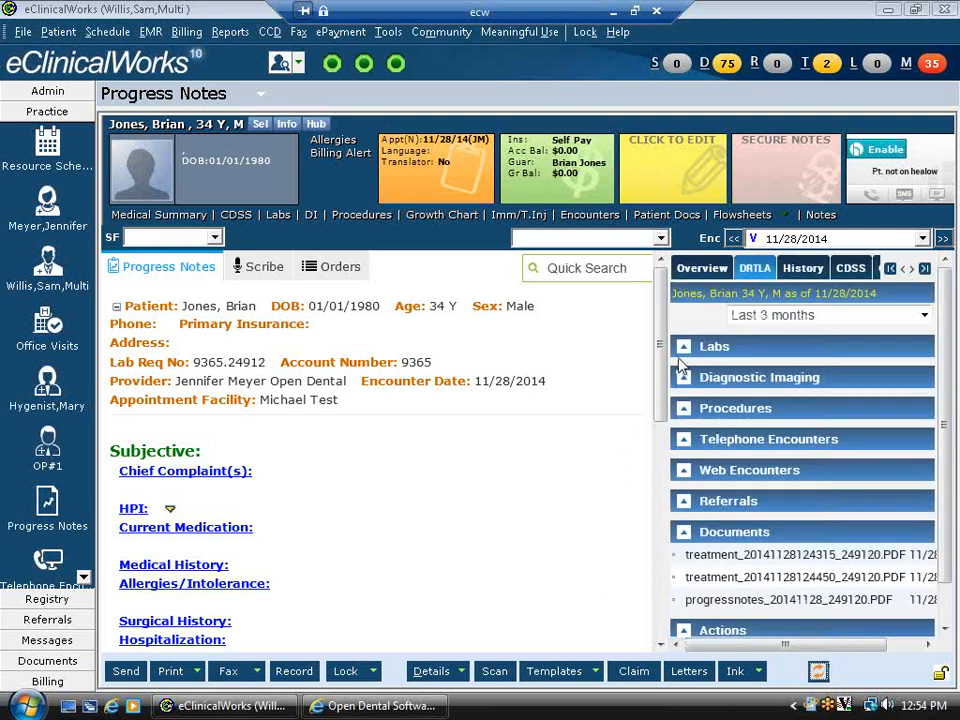
{"action": "left_click_drag", "start_coordinate": [662, 368], "coordinate": [649, 531]}
{"action": "scroll", "coordinate": [649, 531], "scroll_direction": "down", "scroll_amount": 3}
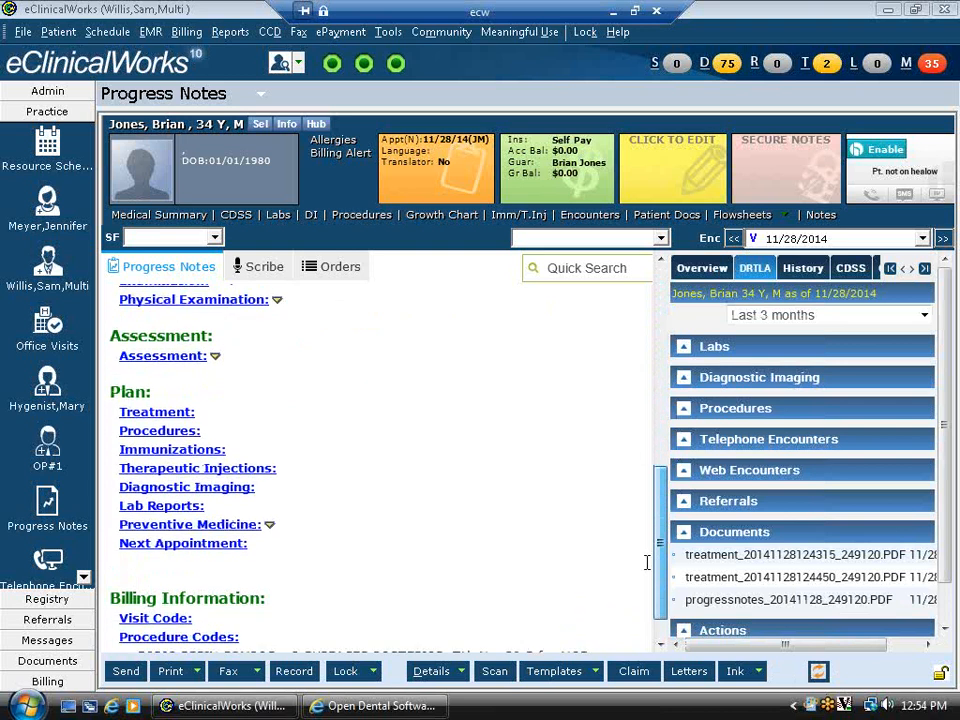
{"action": "left_click_drag", "start_coordinate": [135, 617], "coordinate": [440, 634]}
{"action": "left_click", "coordinate": [444, 634]}
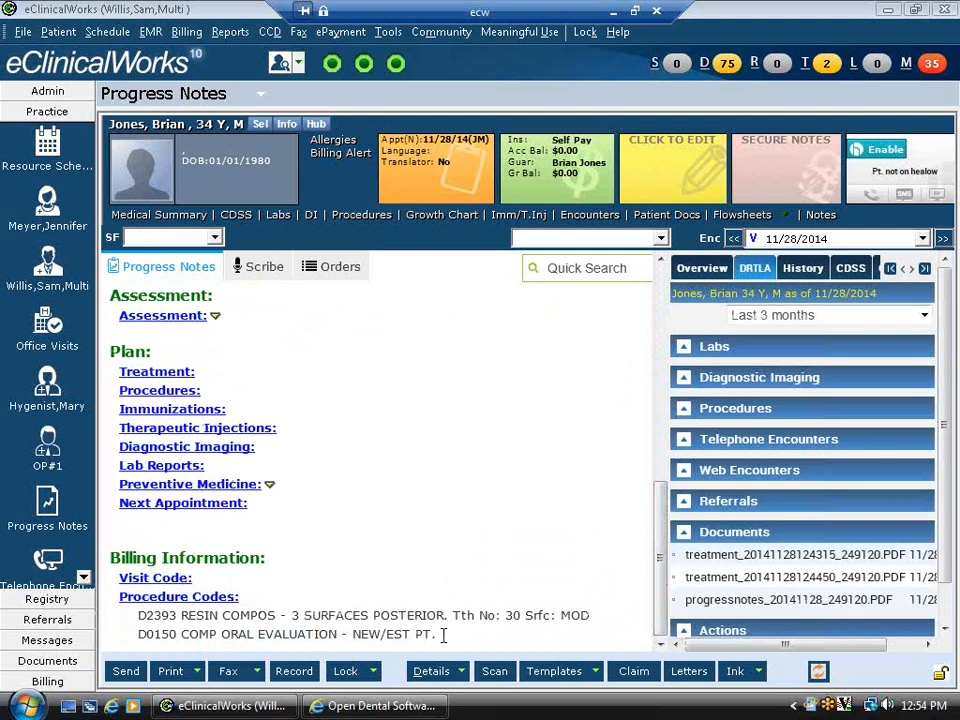
{"action": "left_click_drag", "start_coordinate": [447, 636], "coordinate": [138, 613]}
{"action": "left_click", "coordinate": [289, 627]}
- Choose View Dental Chart from the progress note's Details dropdown
{"action": "left_click", "coordinate": [462, 672]}
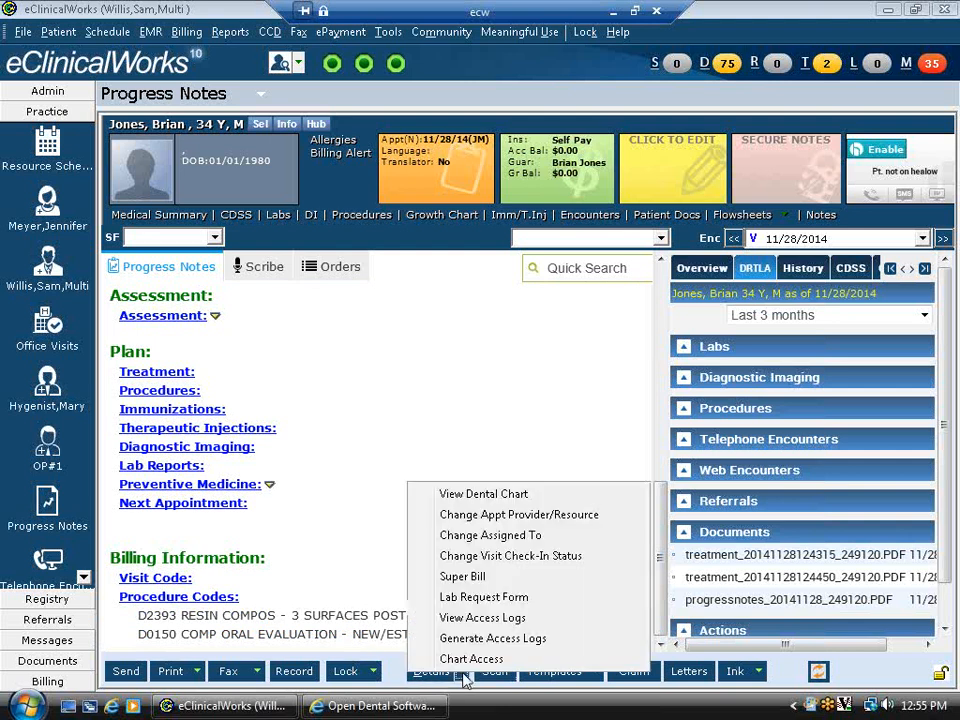
{"action": "left_click", "coordinate": [477, 497]}
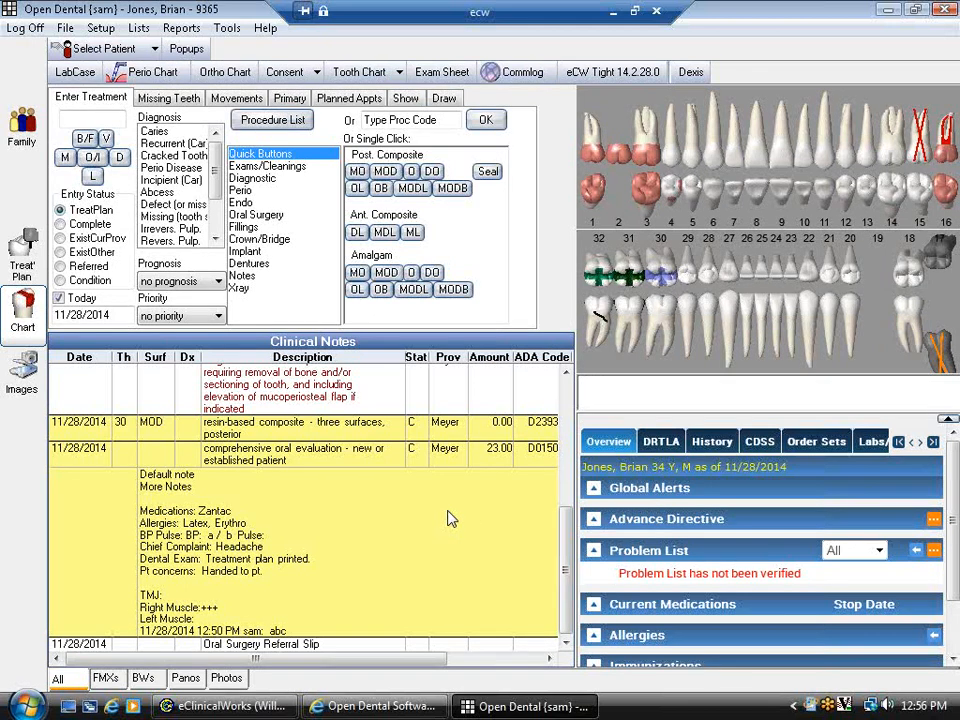
- Select the D0150 evaluation note and scroll the clinical notes up to the 1:00 PM appointment and back
{"action": "left_click", "coordinate": [447, 528]}
{"action": "scroll", "coordinate": [380, 591], "scroll_direction": "up", "scroll_amount": 3}
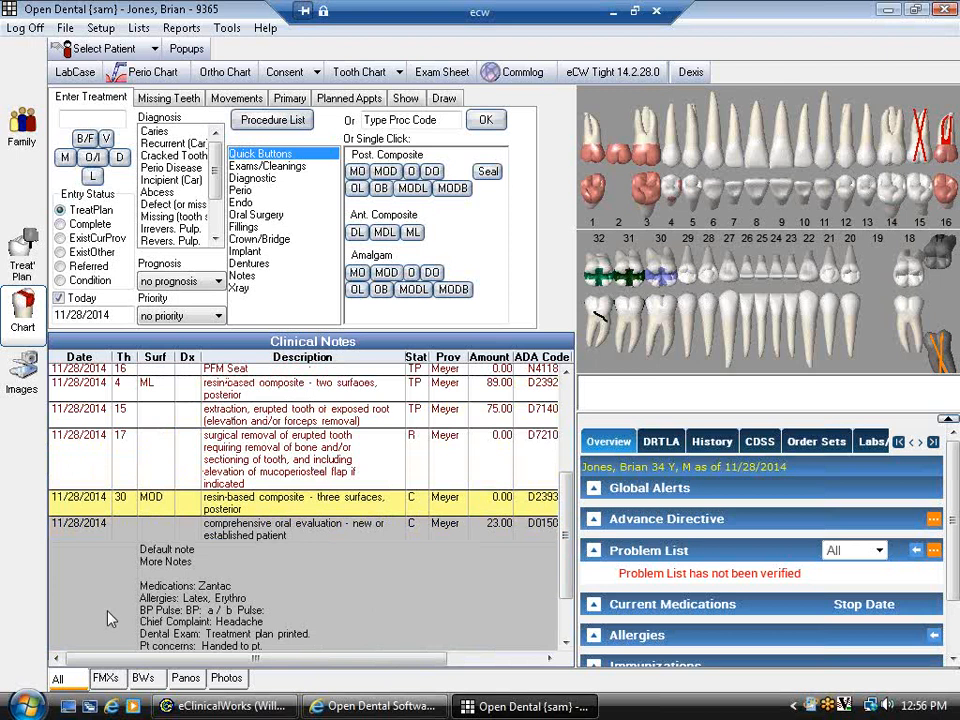
{"action": "scroll", "coordinate": [335, 541], "scroll_direction": "up", "scroll_amount": 5}
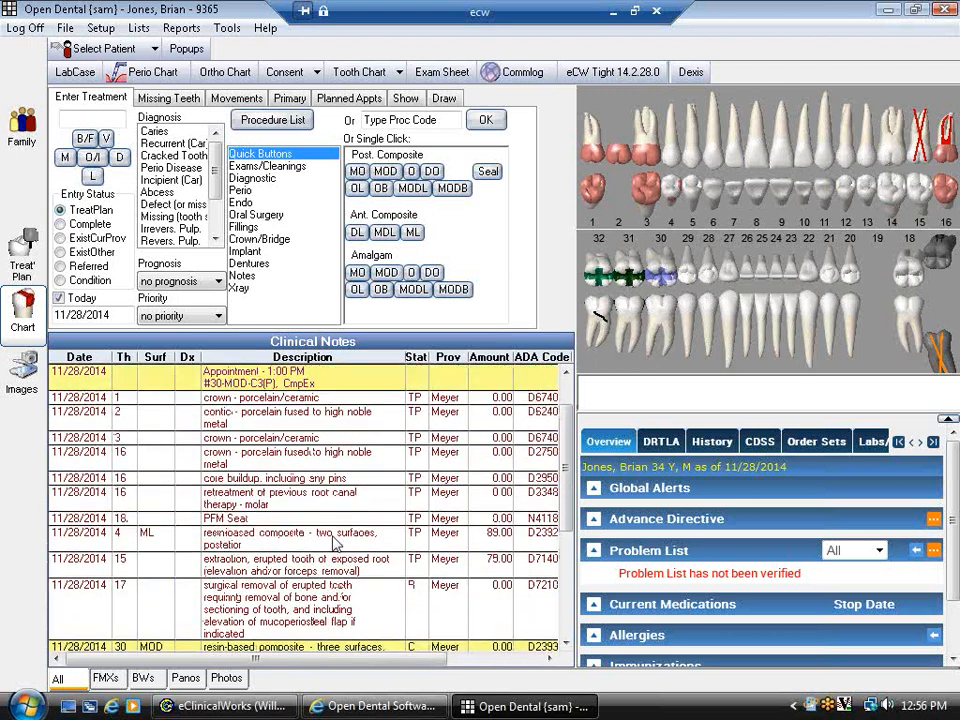
{"action": "scroll", "coordinate": [335, 541], "scroll_direction": "up", "scroll_amount": 2}
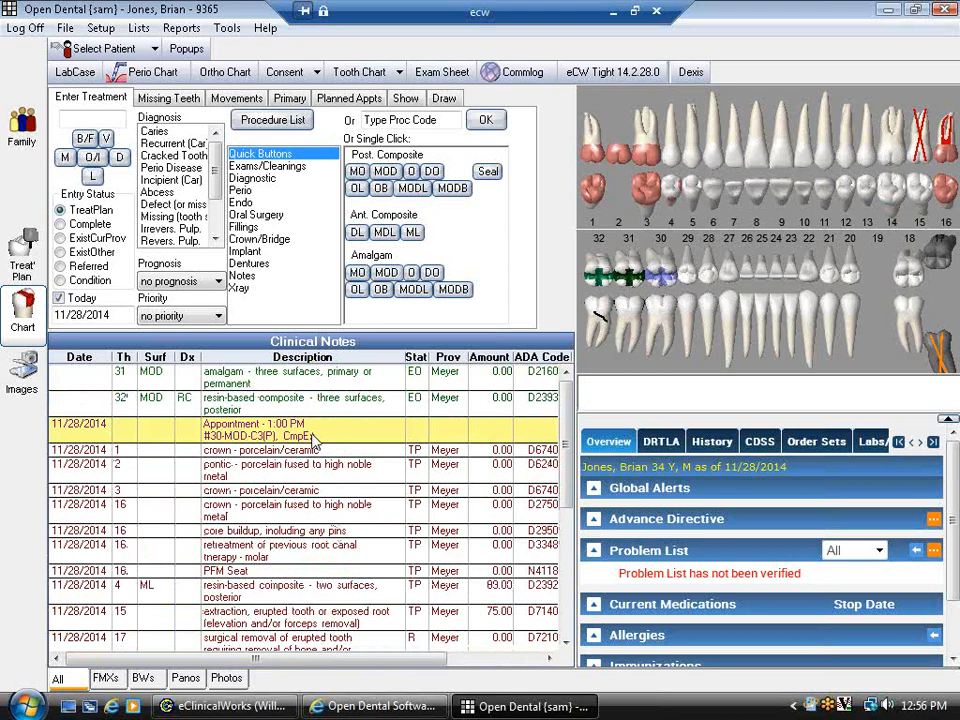
{"action": "scroll", "coordinate": [303, 572], "scroll_direction": "down", "scroll_amount": 6}
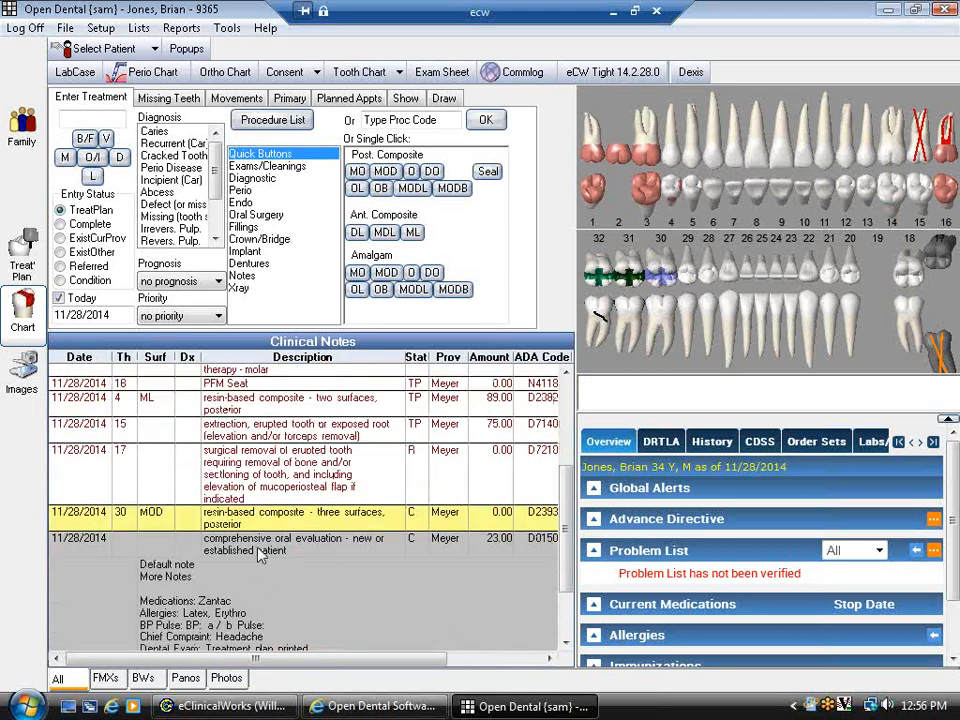
- Add the note 'Notes' to the tooth 30 MOD composite (D2393) procedure
{"action": "double_click", "coordinate": [271, 526]}
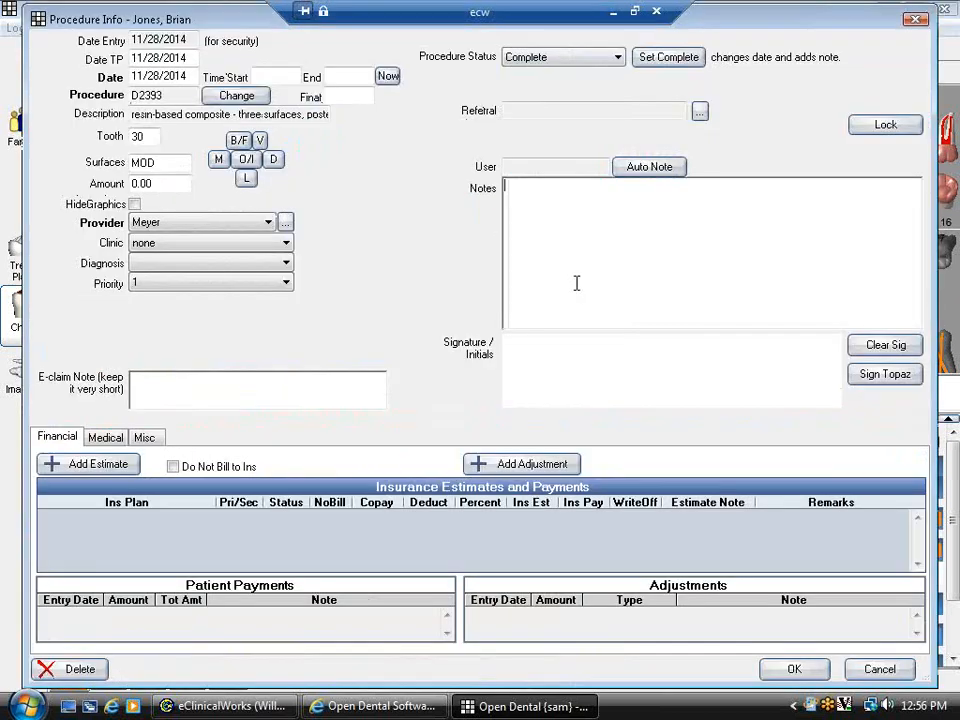
{"action": "type", "text": "Notes"}
{"action": "left_click", "coordinate": [790, 669]}
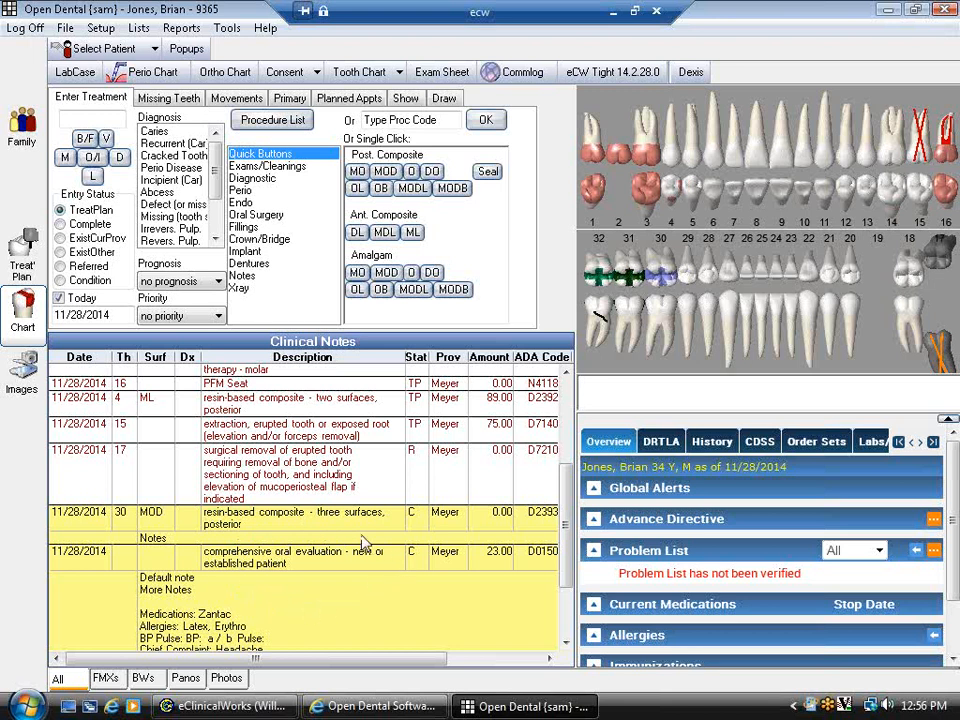
{"action": "scroll", "coordinate": [354, 590], "scroll_direction": "up", "scroll_amount": 3}
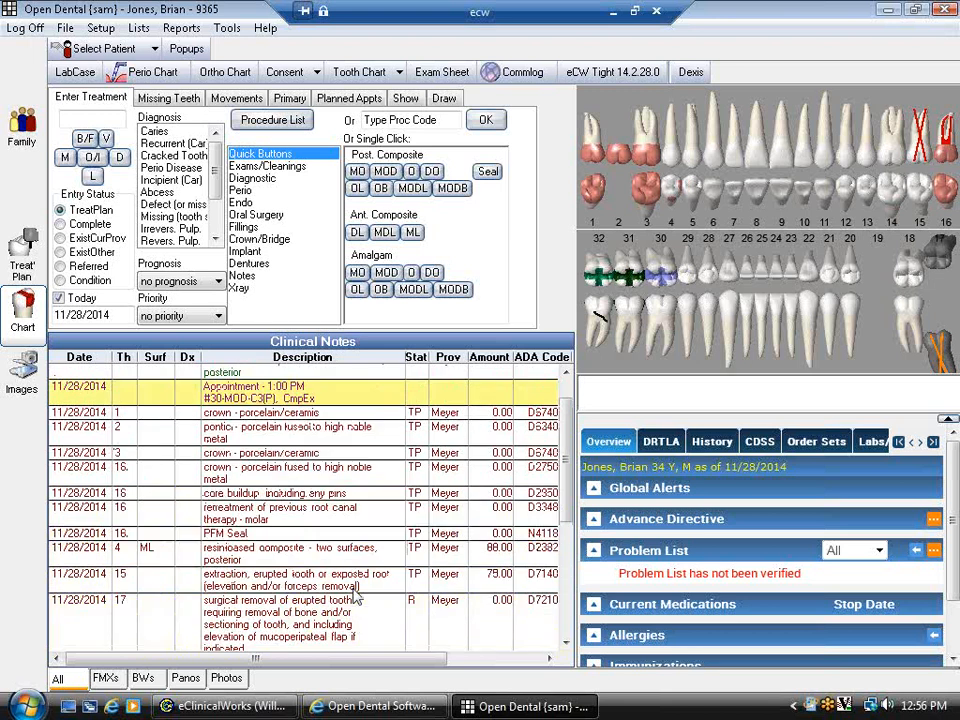
- Reopen the 1:00 PM appointment, dismiss the 'Notes PDF sent' message, and unlock it for revision
{"action": "double_click", "coordinate": [345, 400]}
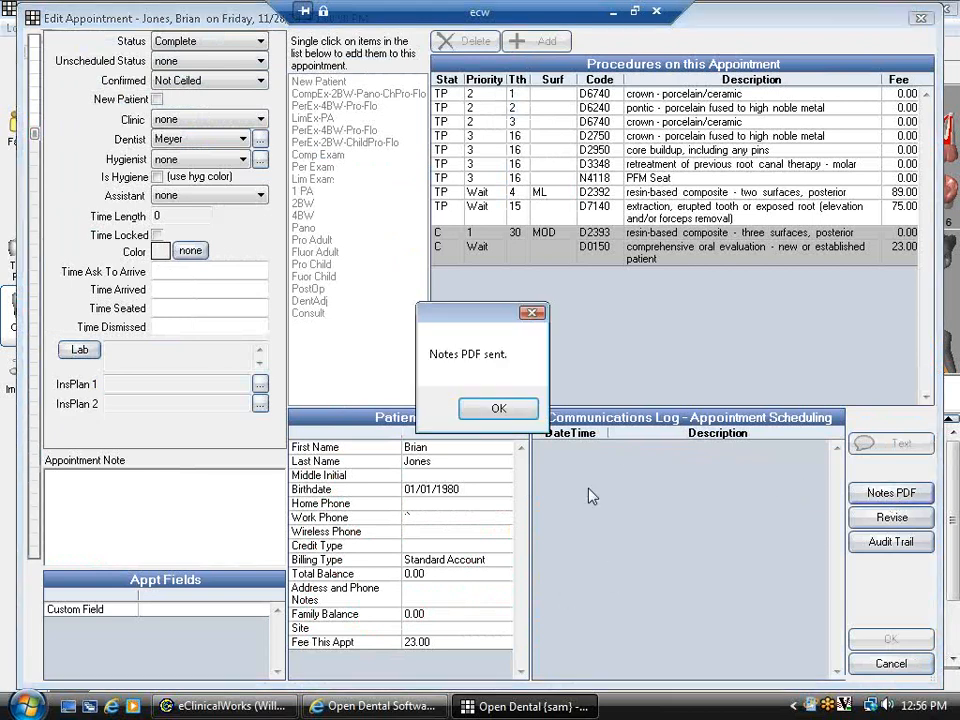
{"action": "left_click", "coordinate": [485, 417]}
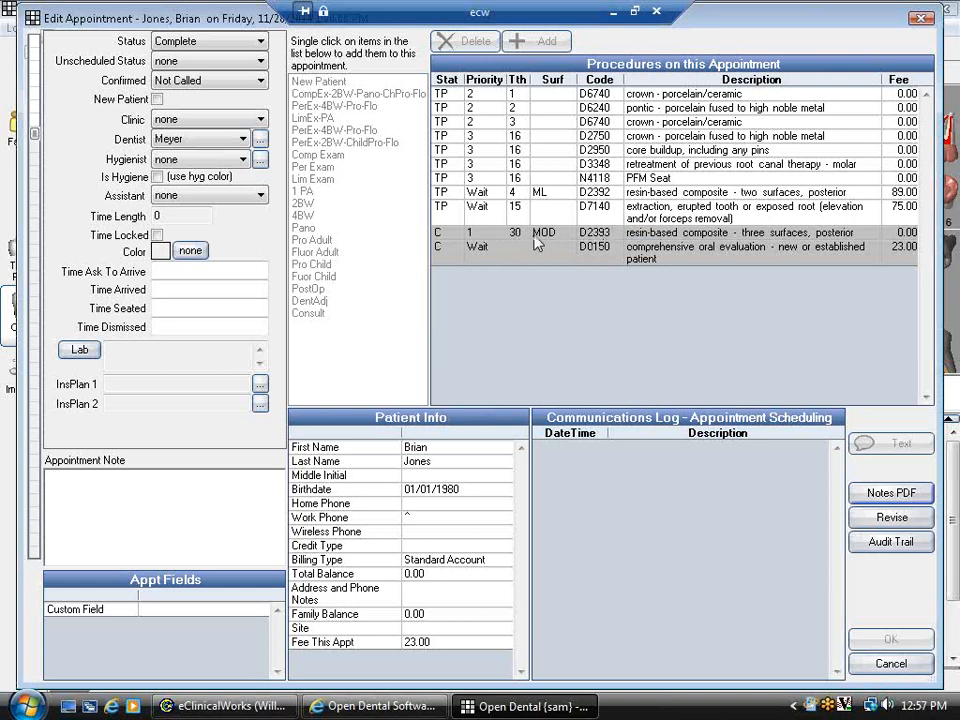
{"action": "left_click", "coordinate": [888, 518]}
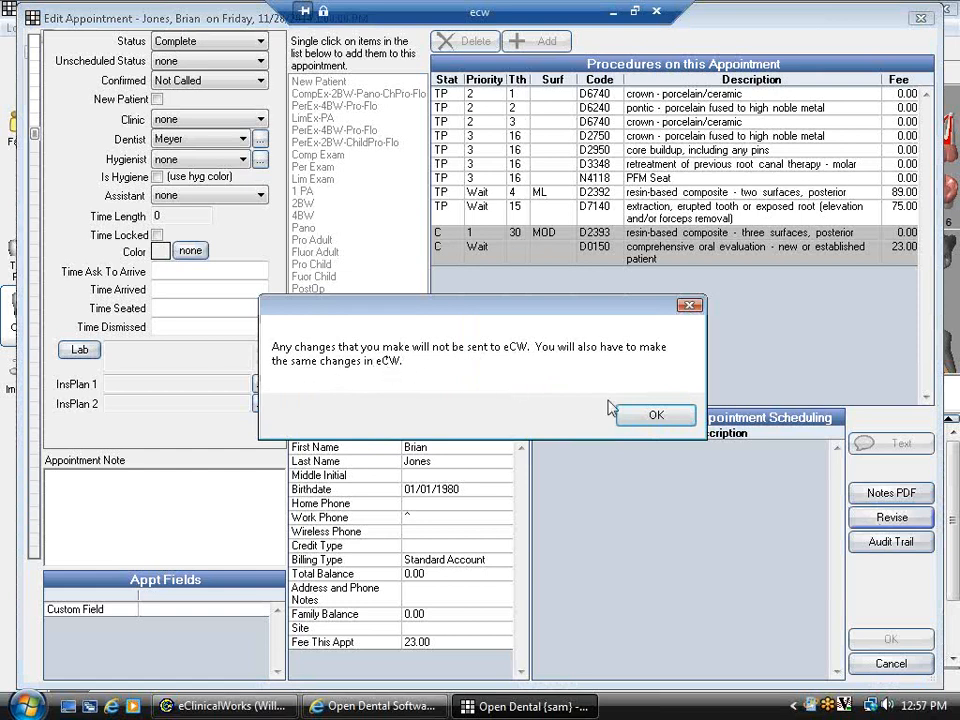
- Change the appointment's D2393 composite from tooth 30 to tooth 29, save, and switch to eClinicalWorks
{"action": "left_click", "coordinate": [652, 416]}
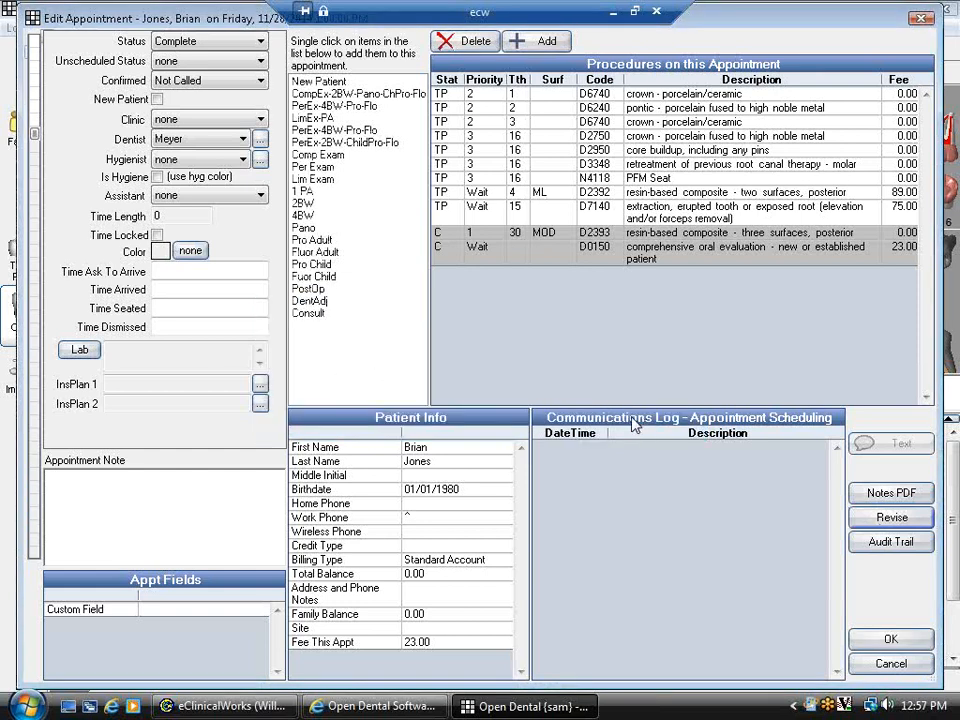
{"action": "double_click", "coordinate": [553, 237]}
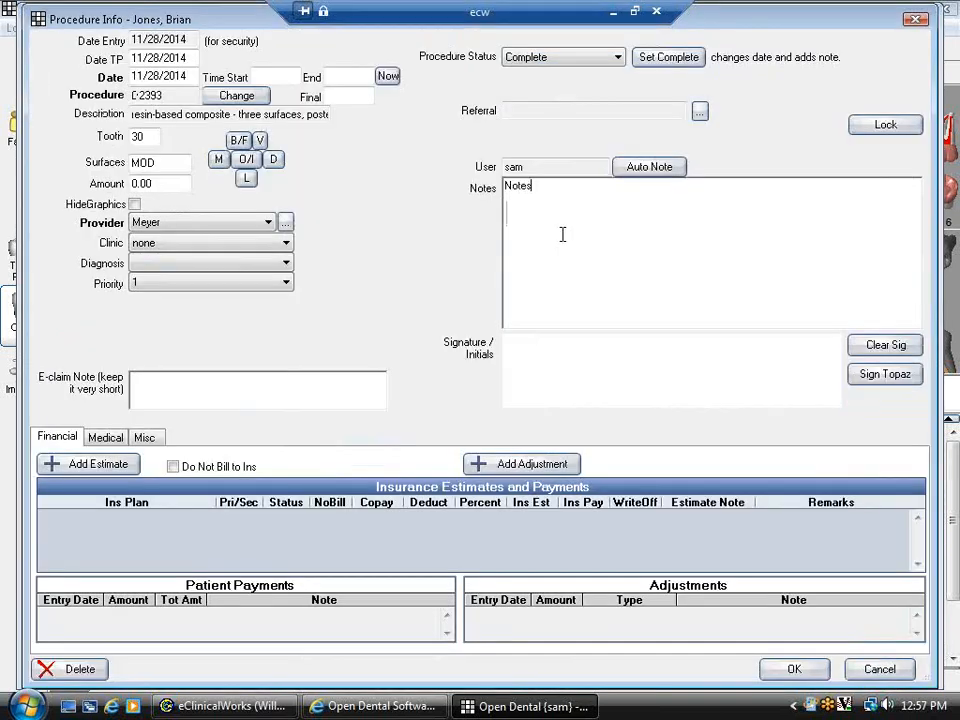
{"action": "double_click", "coordinate": [139, 137]}
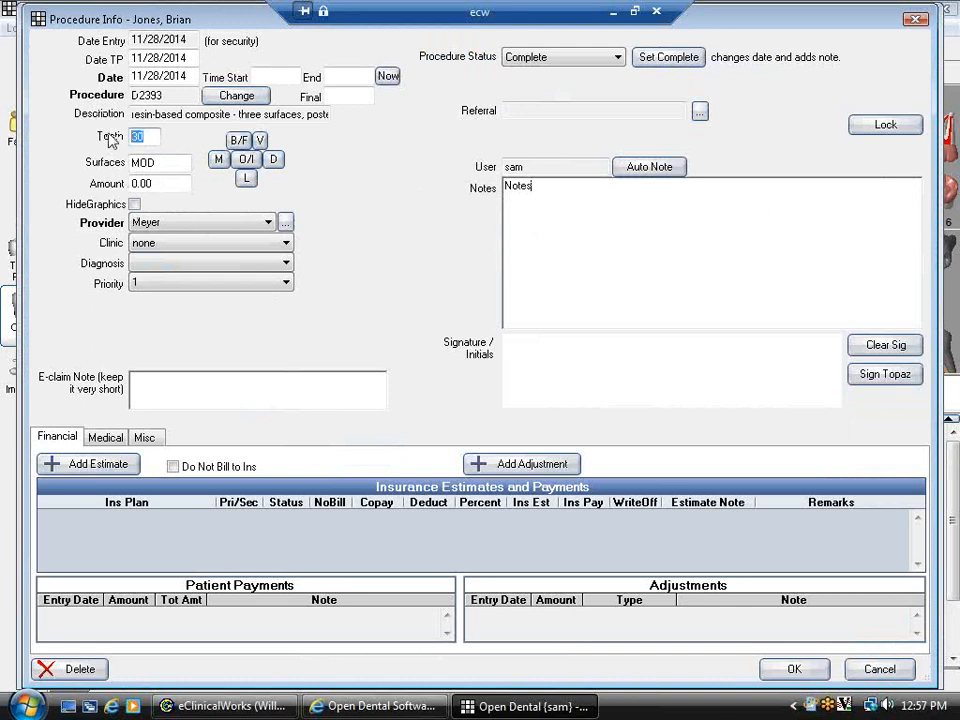
{"action": "type", "text": "29"}
{"action": "left_click", "coordinate": [793, 669]}
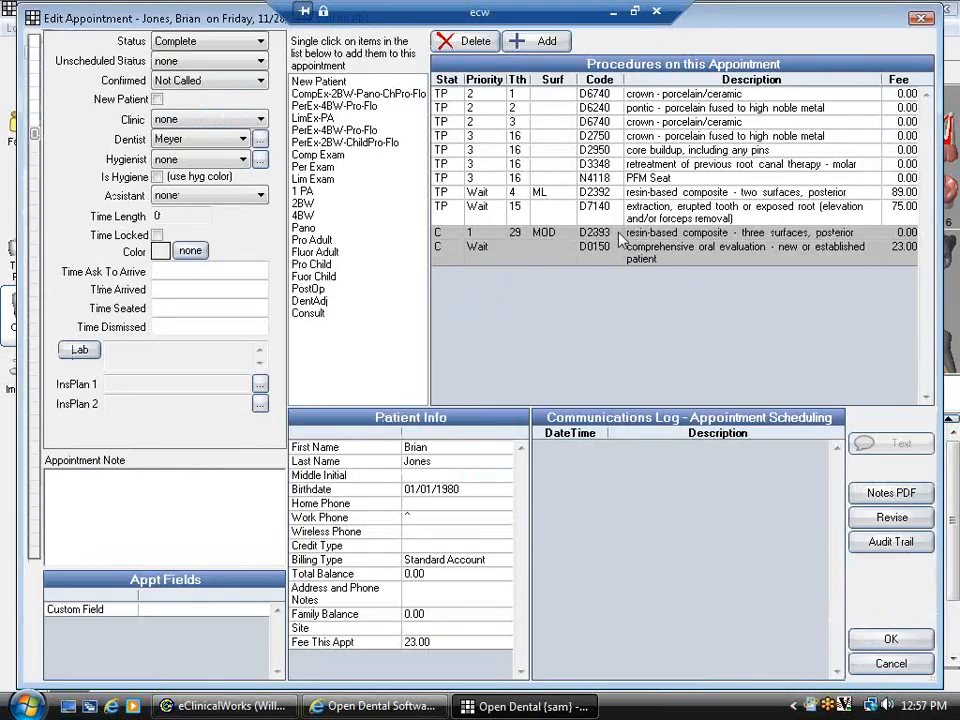
{"action": "left_click", "coordinate": [858, 637]}
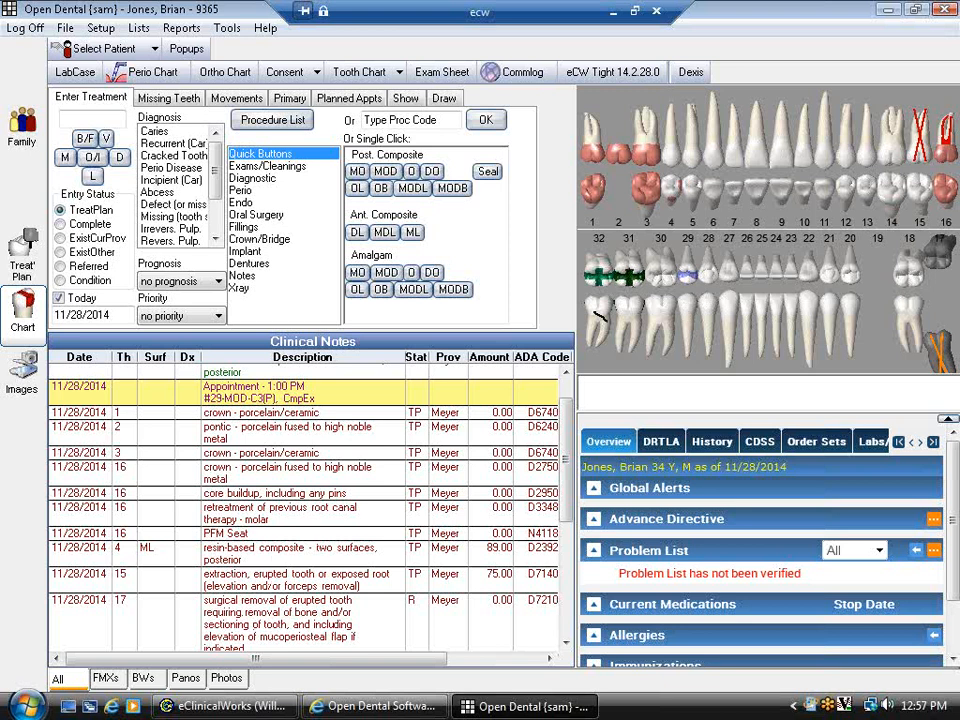
{"action": "left_click", "coordinate": [240, 706]}
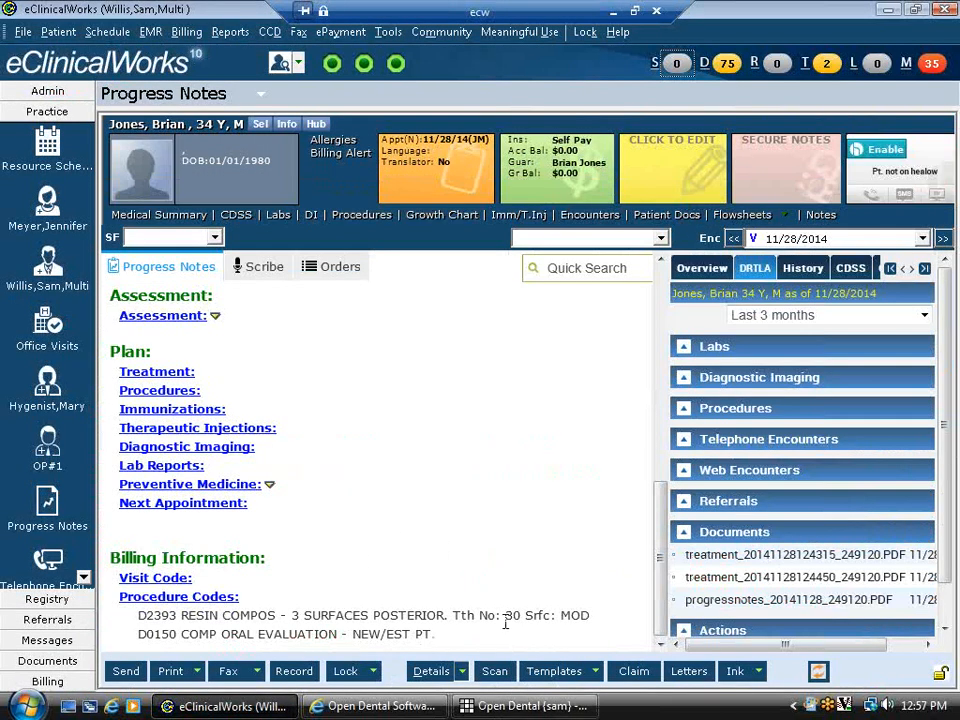
- Highlight the tooth 30 MOD text on eClinicalWorks' D2393 billing line, then return to Open Dental
{"action": "left_click_drag", "start_coordinate": [492, 615], "coordinate": [606, 619]}
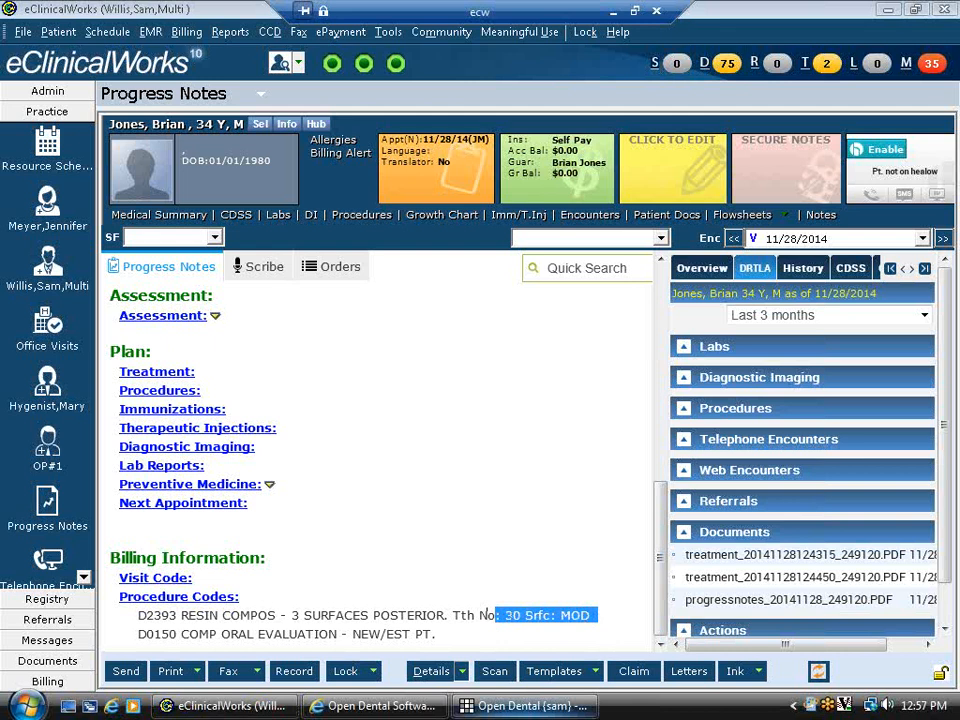
{"action": "left_click", "coordinate": [512, 706]}
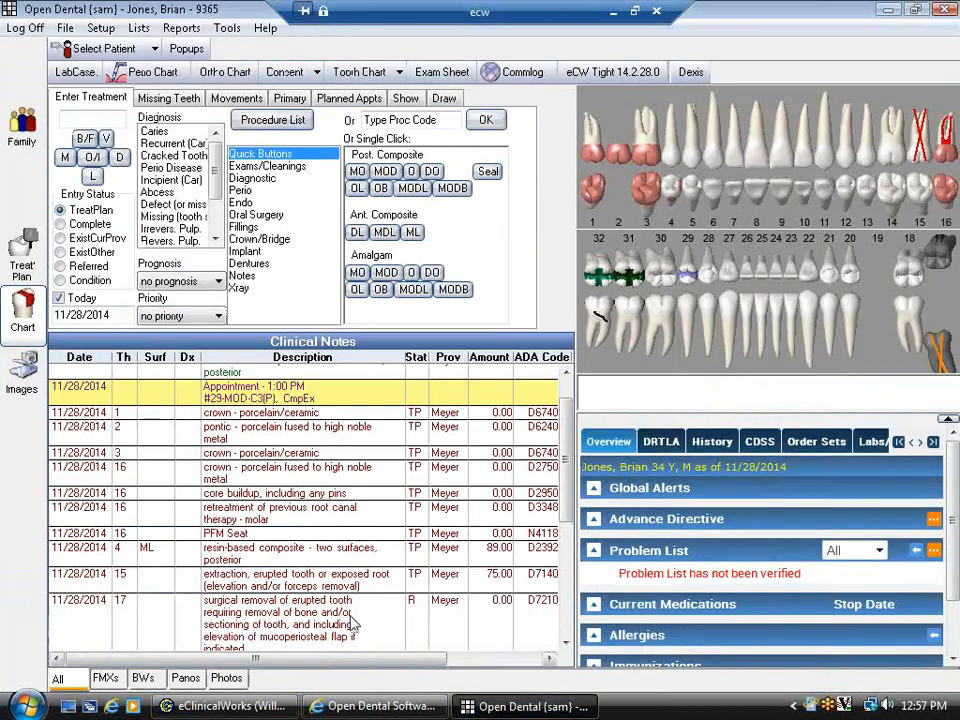
- Review the 1:00 PM appointment's procedures without saving, then show the DRTLA summary panel
{"action": "left_click", "coordinate": [280, 397]}
{"action": "double_click", "coordinate": [280, 397]}
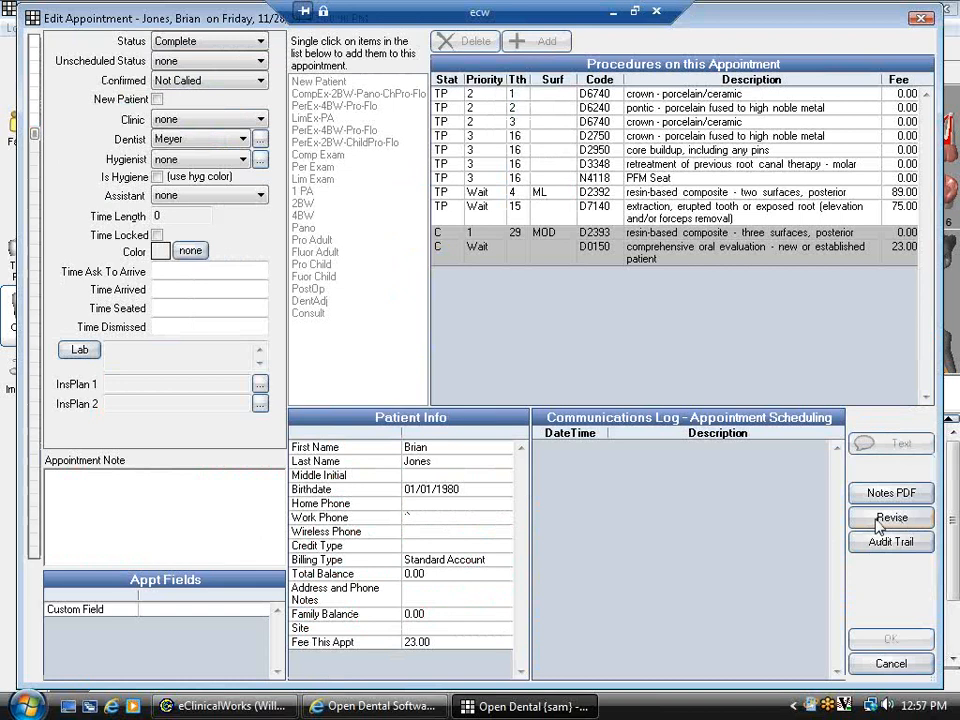
{"action": "left_click", "coordinate": [889, 665]}
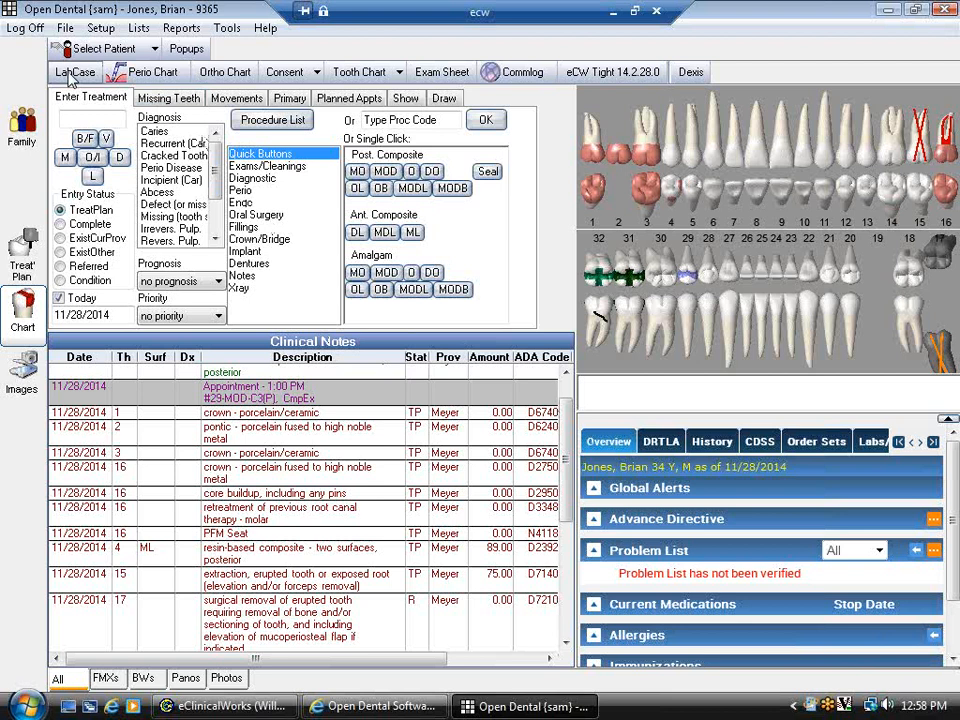
{"action": "left_click", "coordinate": [659, 456]}
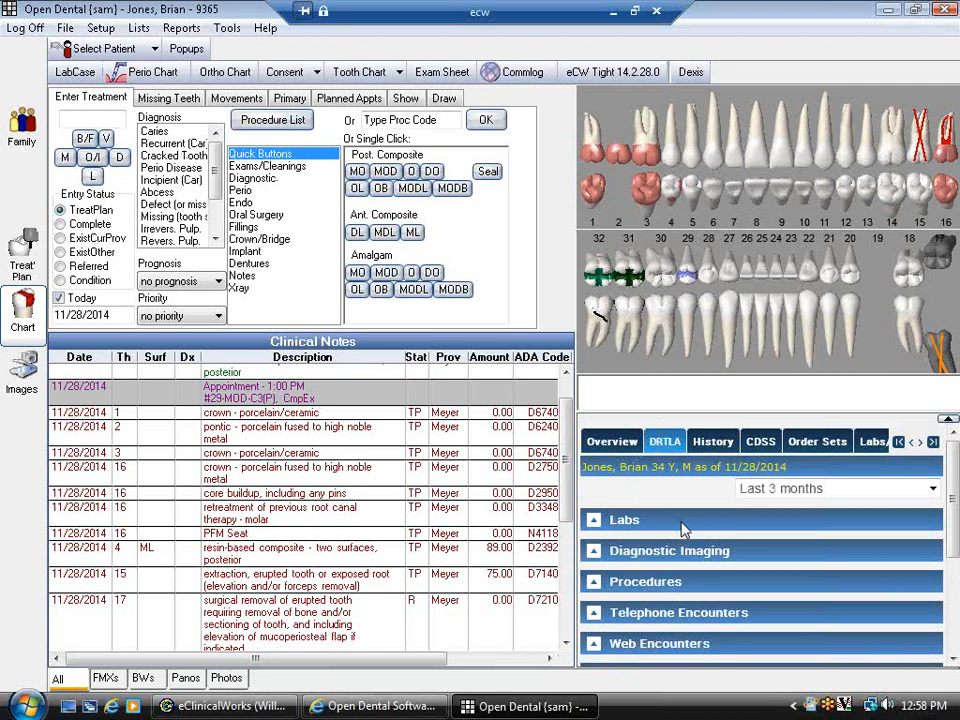
- Create an Epic Work Labs 'Crown, 14' case with instructions 'Notes', all tracking dates stamped, and start its slip
{"action": "left_click", "coordinate": [76, 73]}
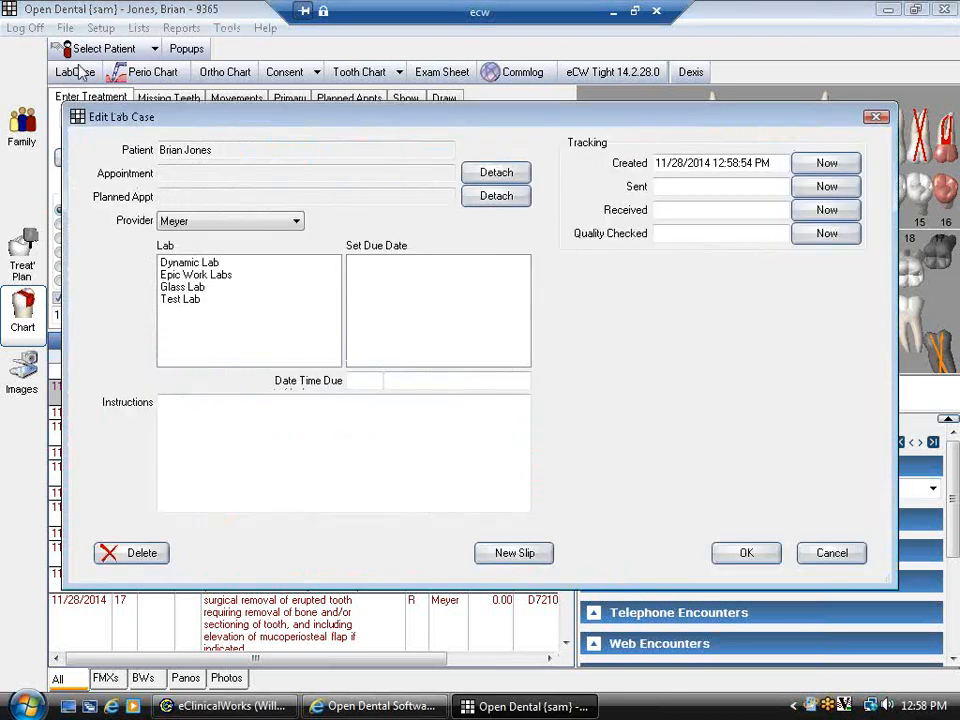
{"action": "left_click", "coordinate": [195, 277]}
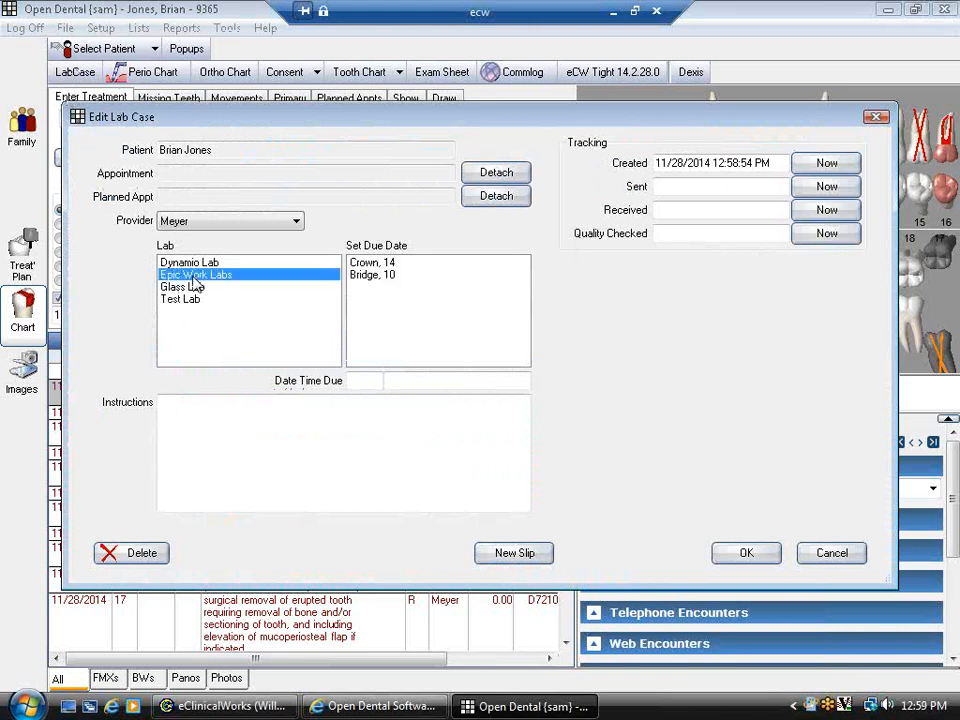
{"action": "left_click", "coordinate": [366, 264]}
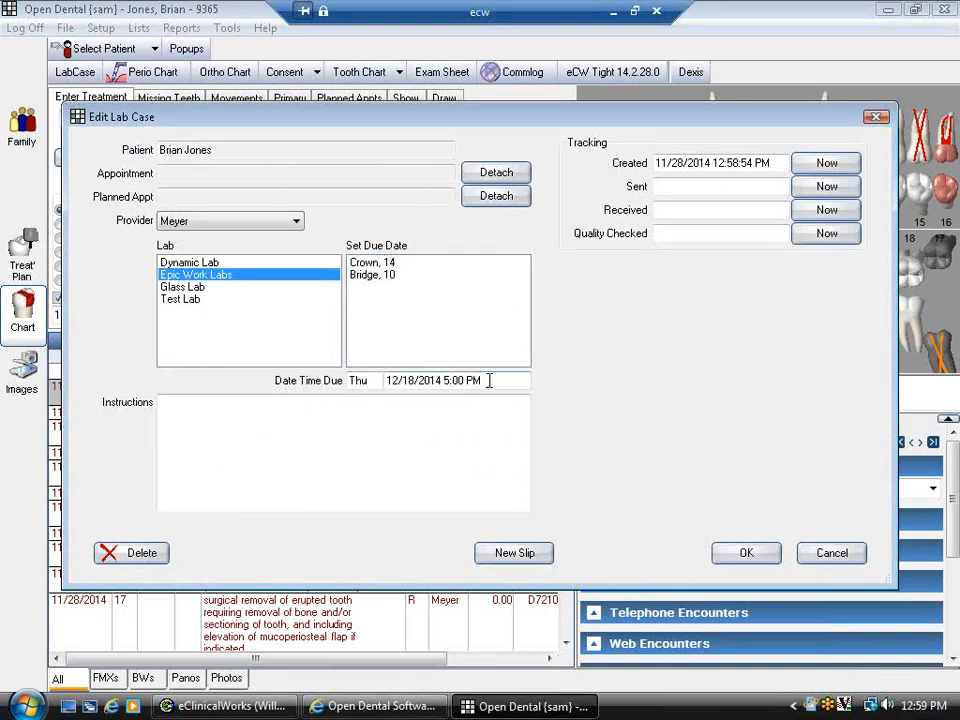
{"action": "left_click", "coordinate": [459, 418]}
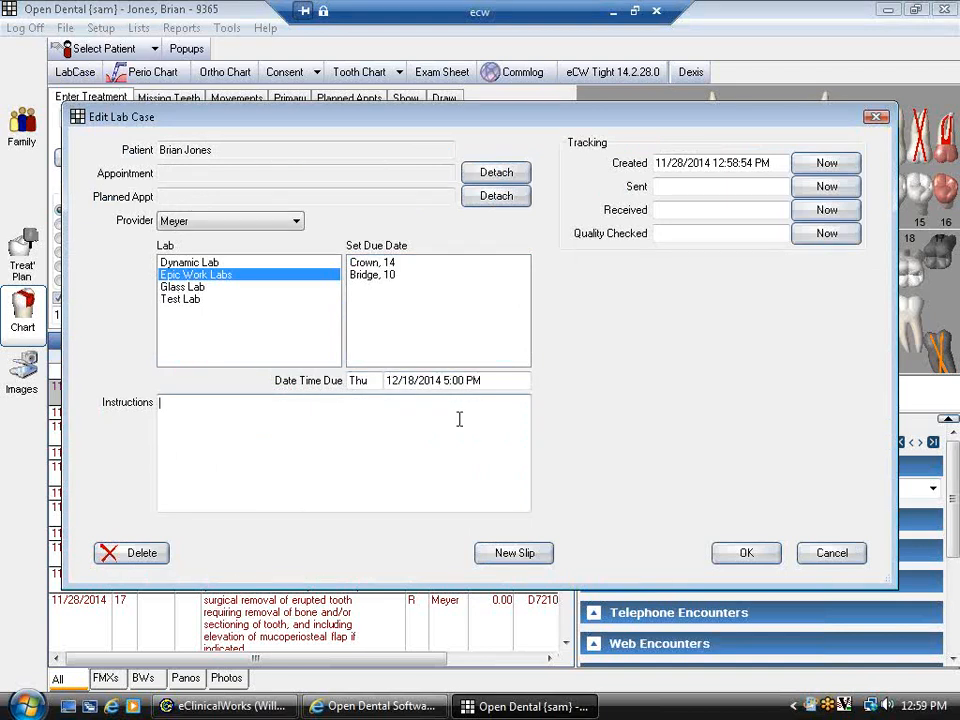
{"action": "type", "text": "Notes"}
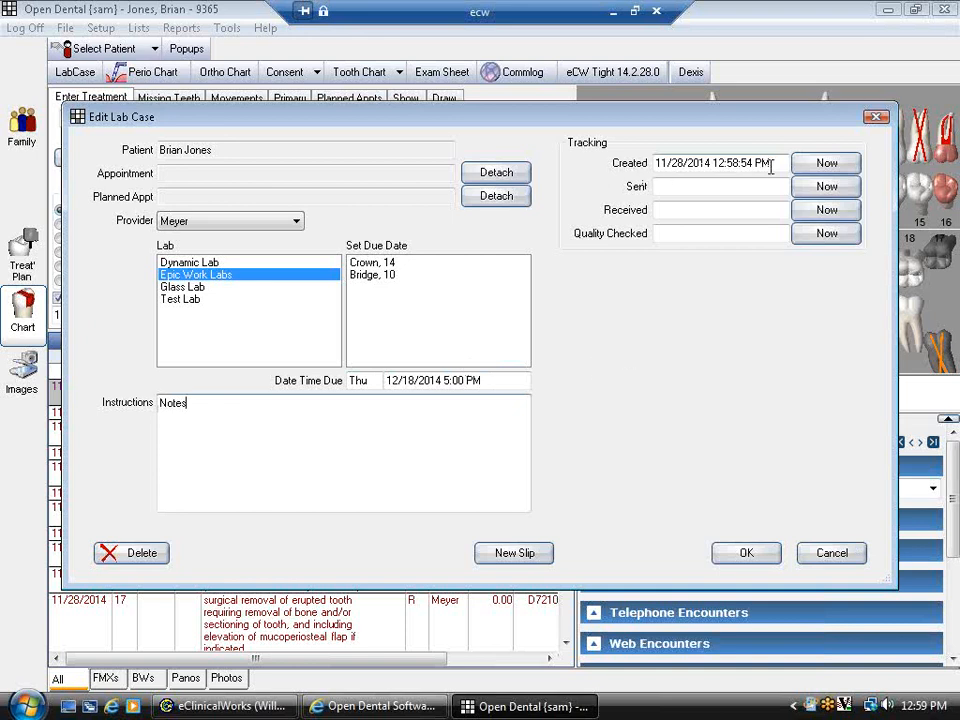
{"action": "left_click", "coordinate": [824, 187]}
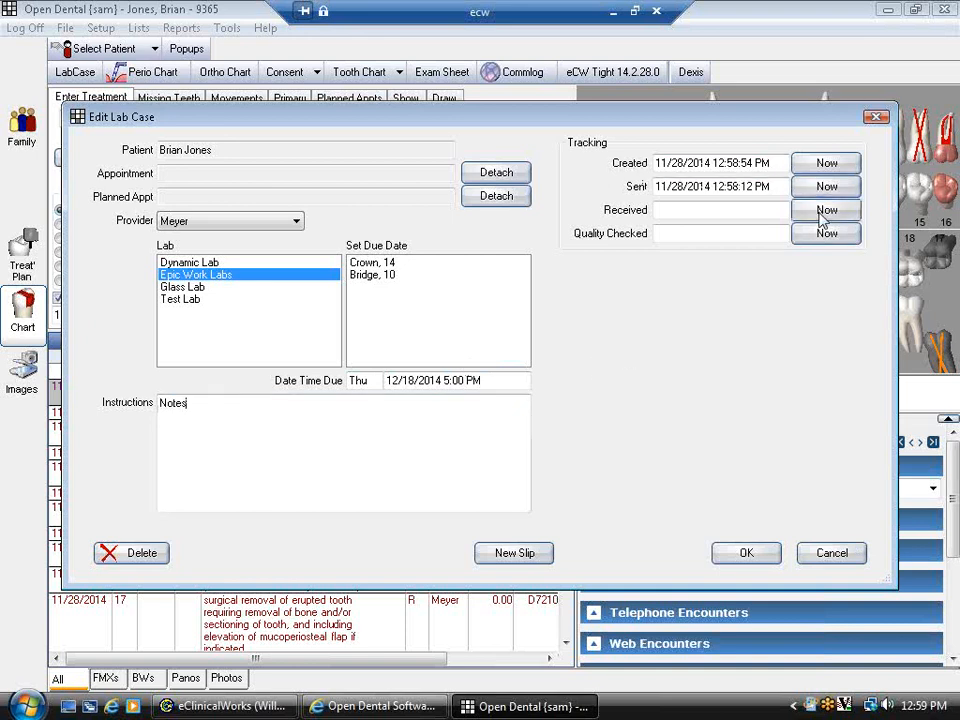
{"action": "left_click", "coordinate": [824, 210]}
{"action": "left_click", "coordinate": [808, 240]}
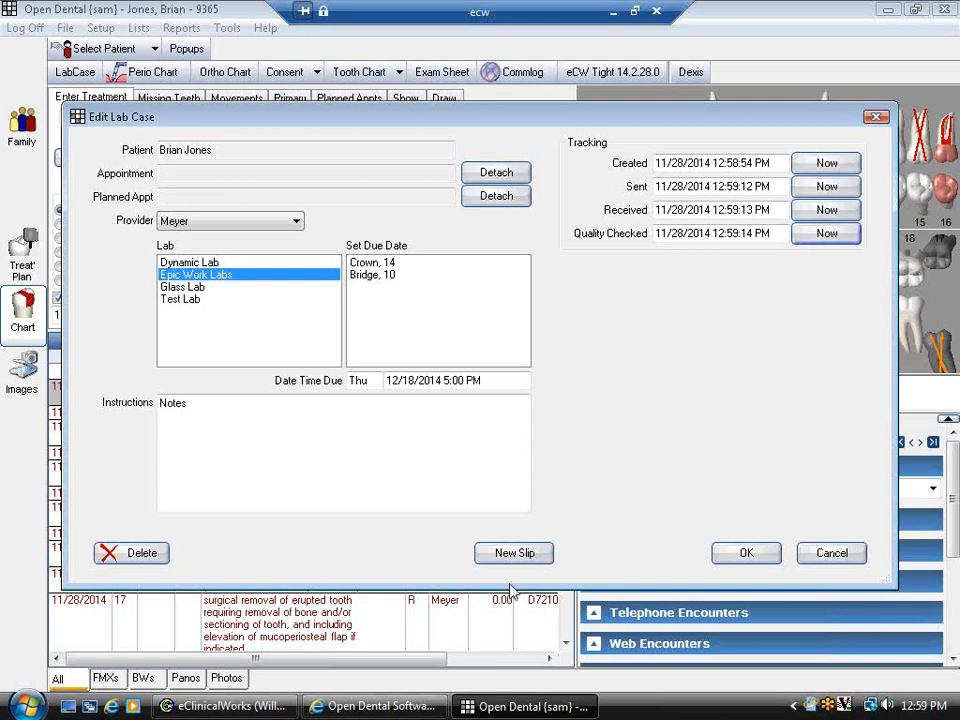
{"action": "left_click", "coordinate": [531, 553]}
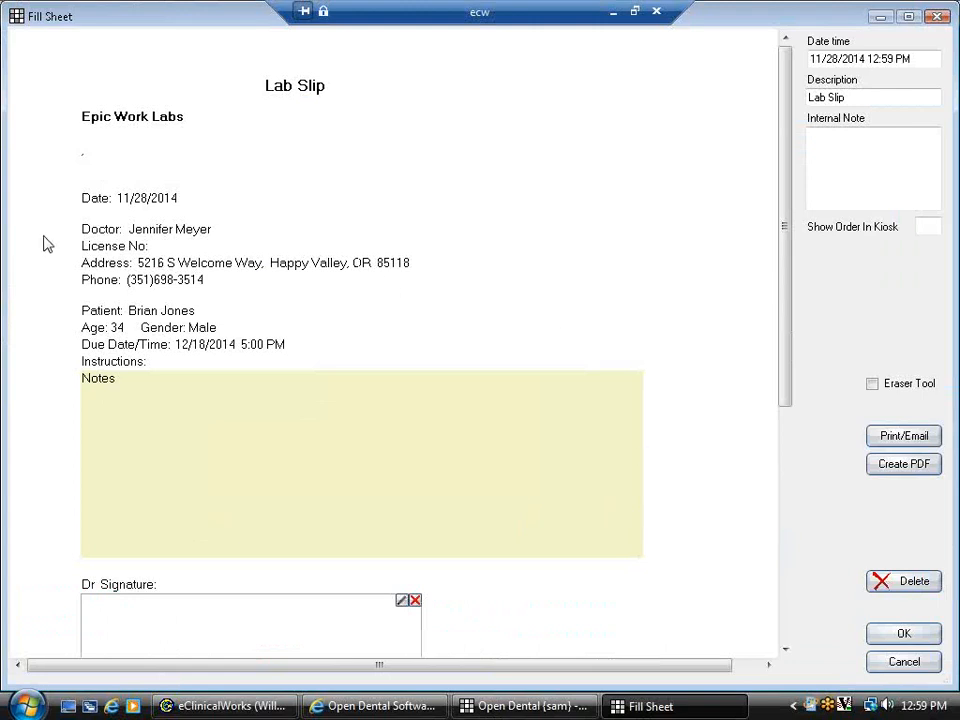
- Extend the slip instructions to 'Notes. More notes', draw the doctor's signature, and save the slip
{"action": "left_click_drag", "start_coordinate": [91, 229], "coordinate": [81, 228]}
{"action": "left_click_drag", "start_coordinate": [123, 310], "coordinate": [202, 311]}
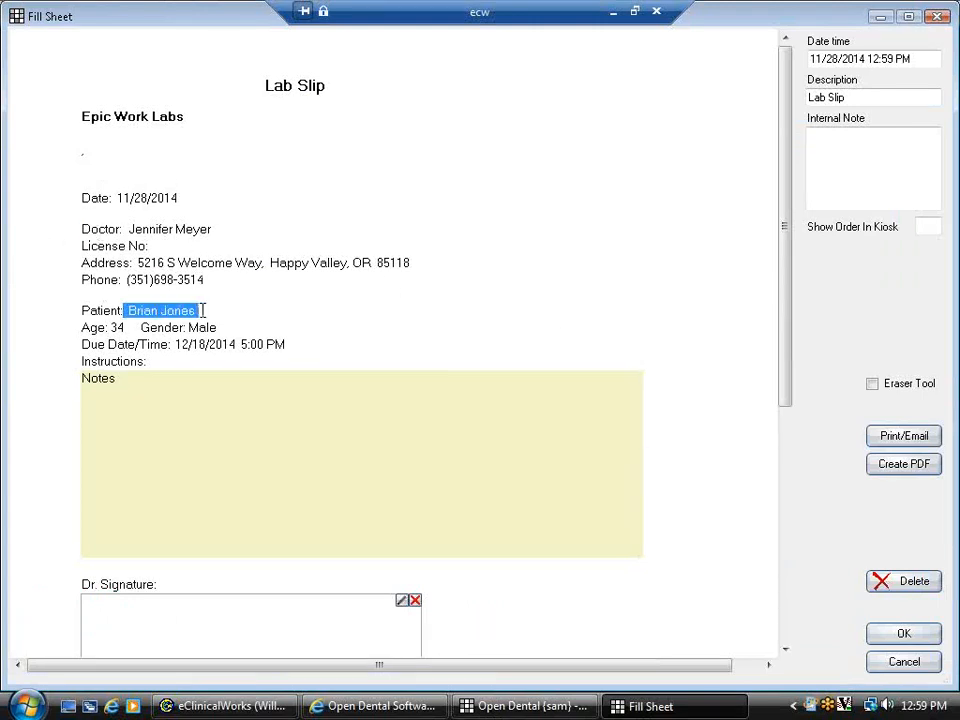
{"action": "left_click", "coordinate": [185, 427]}
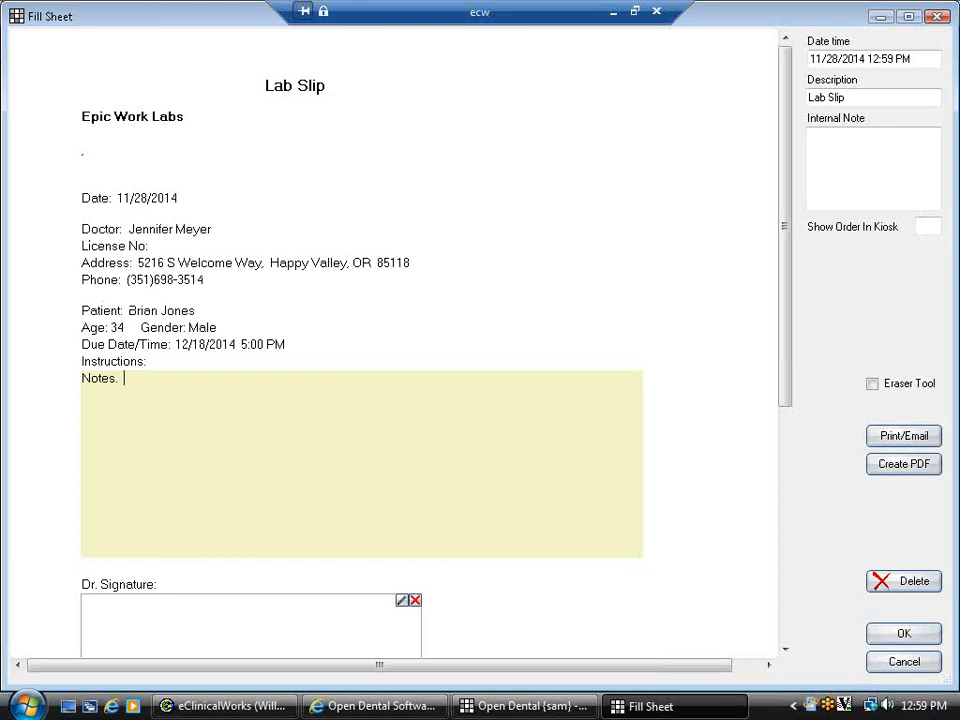
{"action": "type", "text": ".  More notes"}
{"action": "mouse_move", "coordinate": [147, 608]}
{"action": "left_mouse_down"}
{"action": "mouse_move", "coordinate": [128, 634]}
{"action": "mouse_move", "coordinate": [281, 619]}
{"action": "mouse_move", "coordinate": [376, 631]}
{"action": "left_mouse_up"}
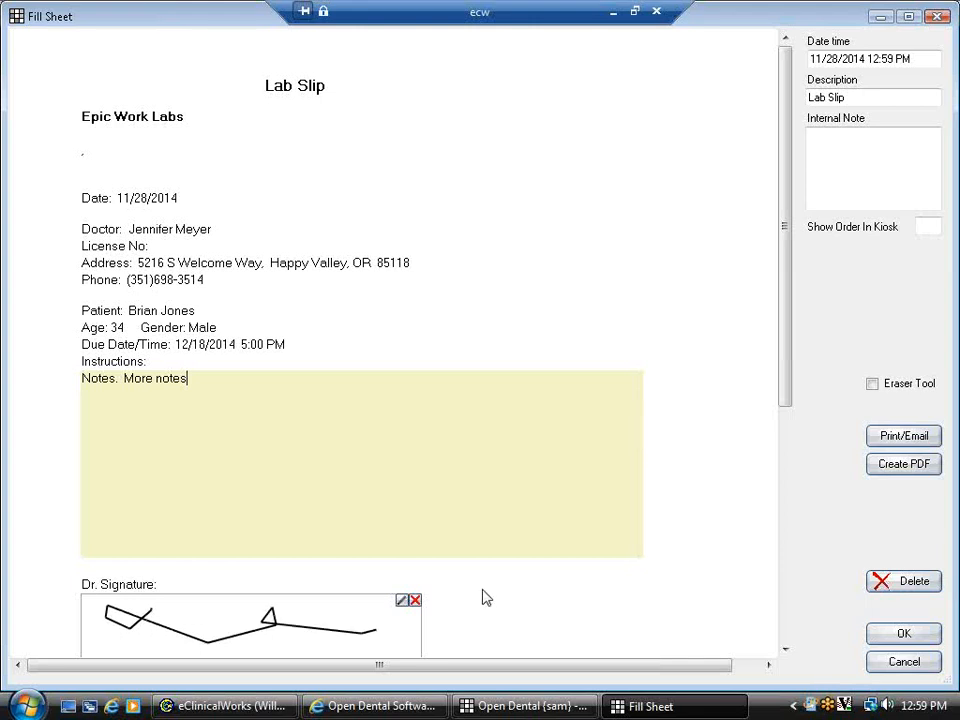
{"action": "left_click_drag", "start_coordinate": [784, 362], "coordinate": [784, 475]}
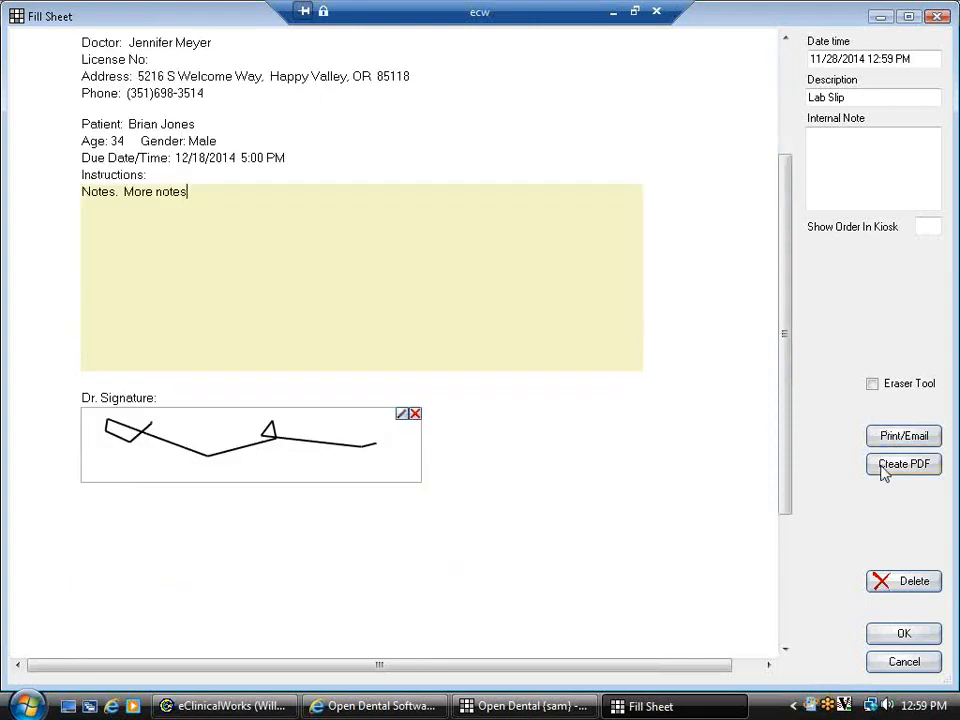
{"action": "left_click", "coordinate": [884, 634]}
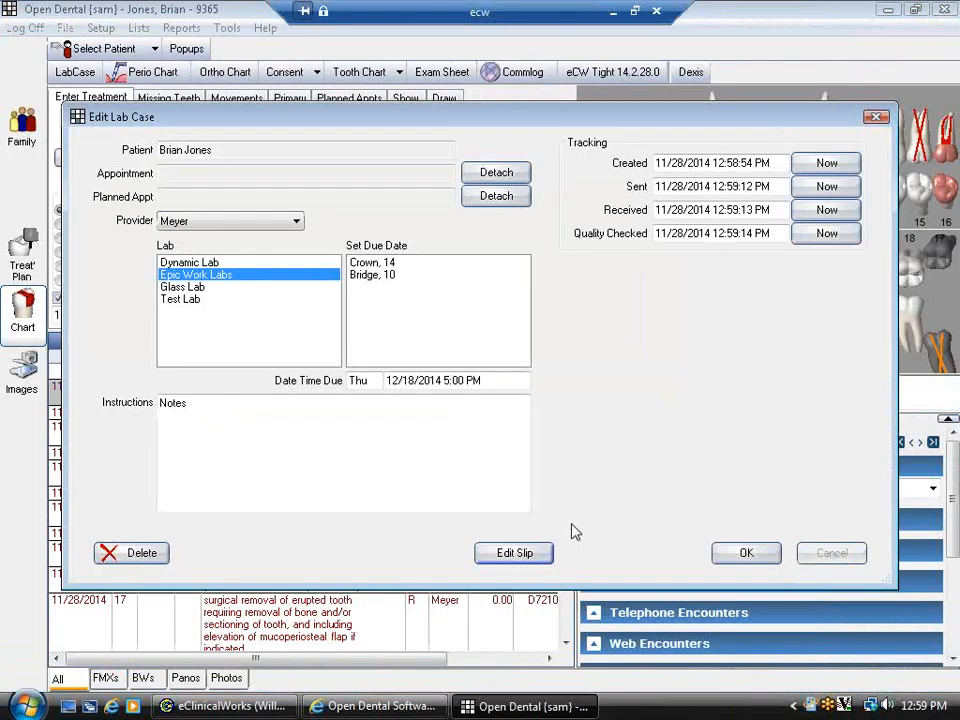
- Save the lab case and select its new LabCase entry in the clinical notes
{"action": "left_click", "coordinate": [748, 554]}
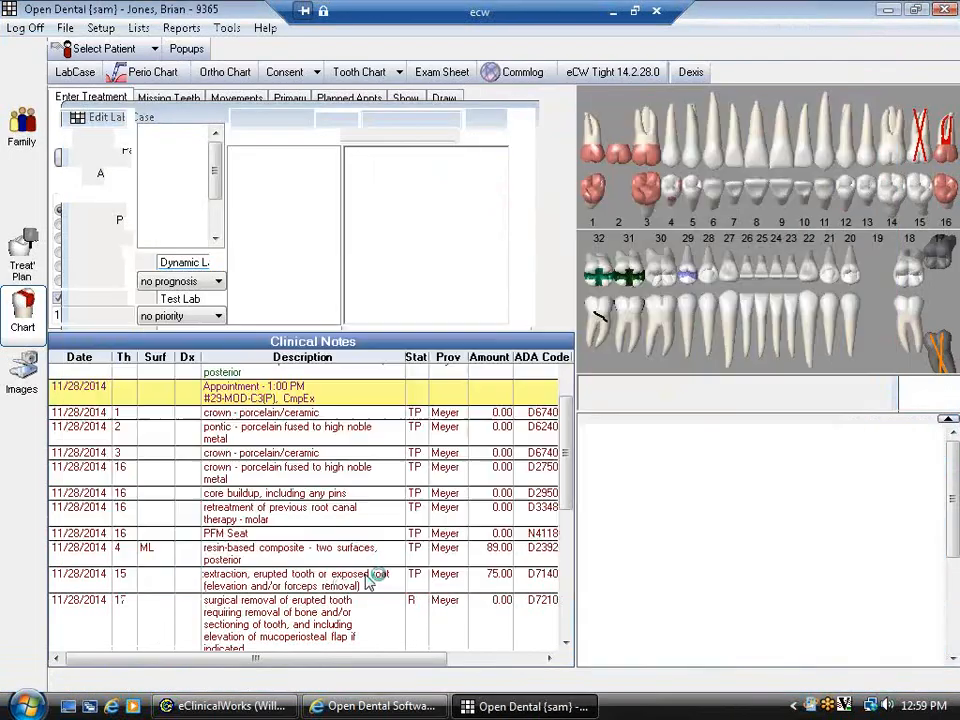
{"action": "scroll", "coordinate": [420, 500], "scroll_direction": "down", "scroll_amount": 10}
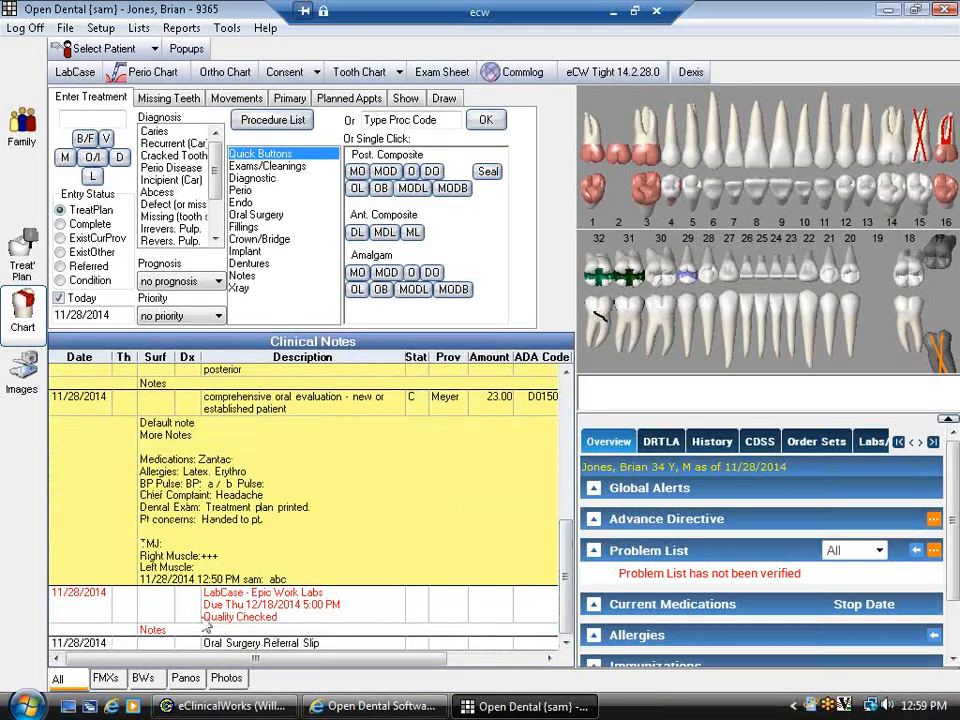
{"action": "left_click", "coordinate": [268, 618]}
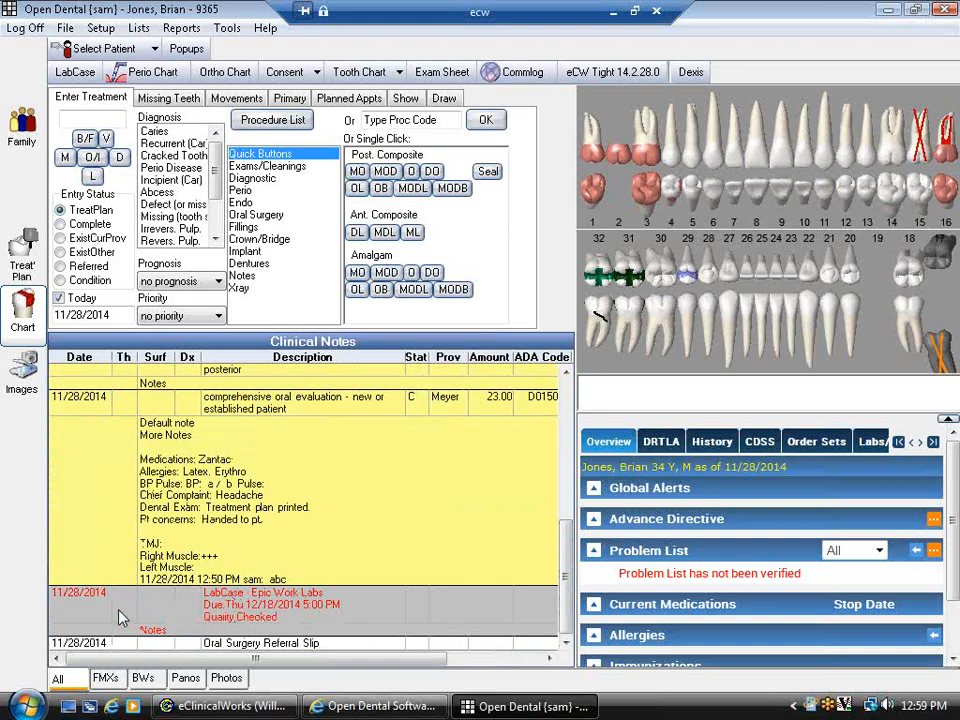
- Toggle the chart note filters for appointments and lab cases, then restore all types and show DRTLA
{"action": "left_click", "coordinate": [405, 98]}
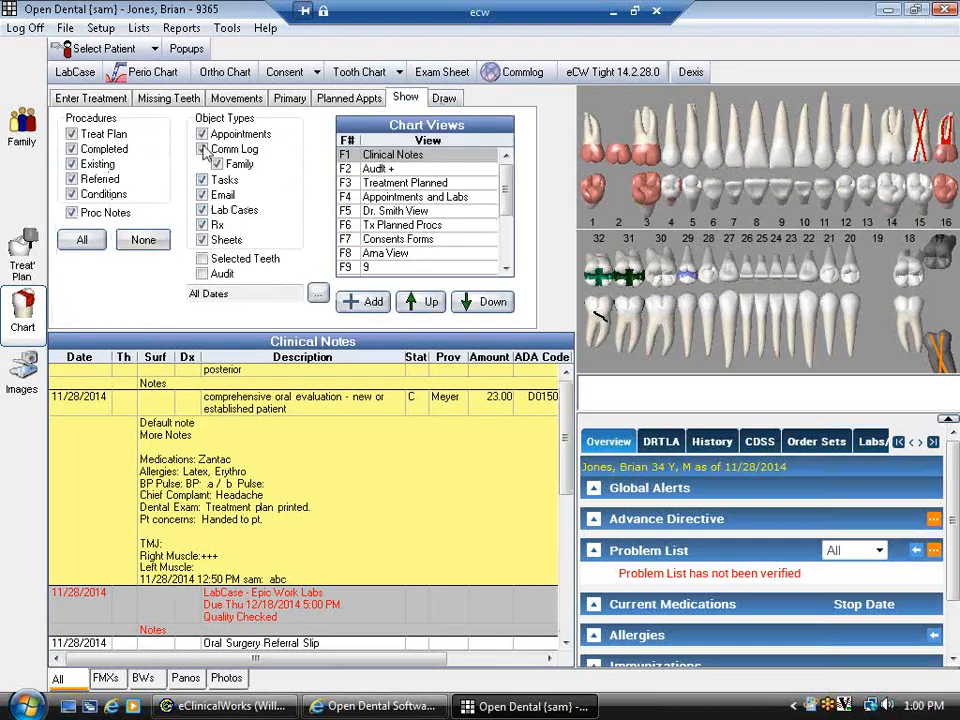
{"action": "left_click", "coordinate": [143, 240]}
{"action": "left_click", "coordinate": [202, 134]}
{"action": "left_click", "coordinate": [202, 210]}
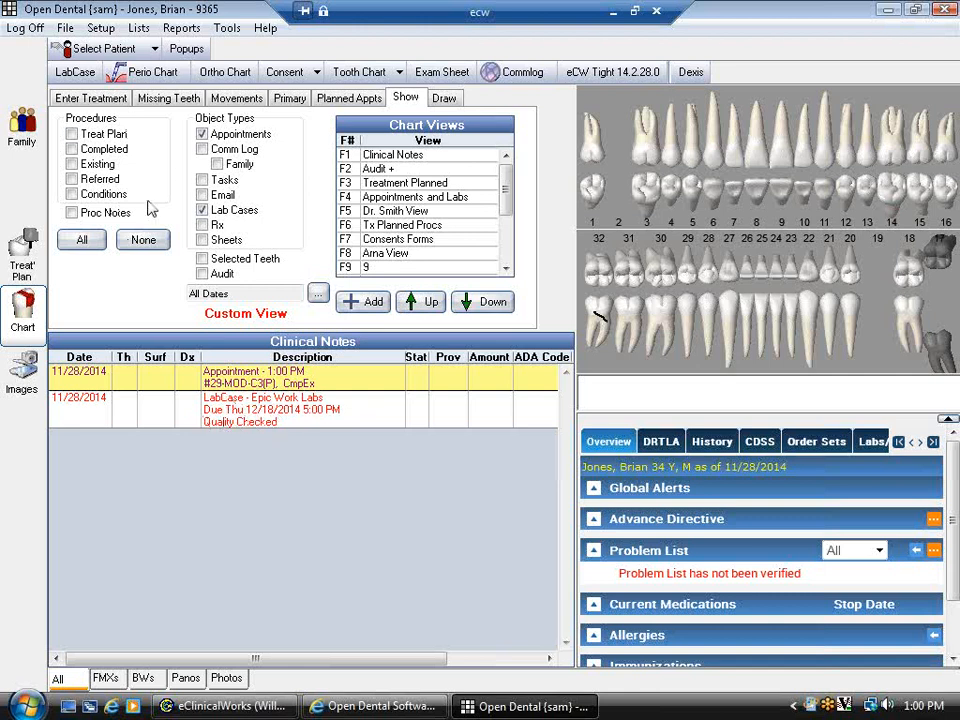
{"action": "left_click", "coordinate": [90, 240]}
{"action": "left_click", "coordinate": [86, 99]}
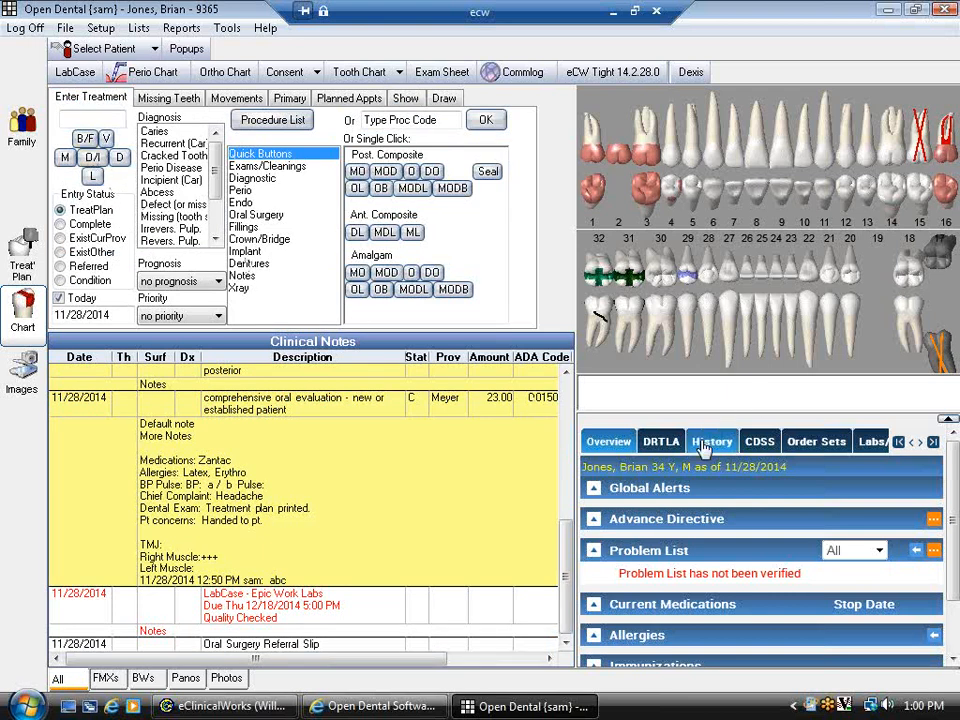
{"action": "left_click", "coordinate": [662, 442]}
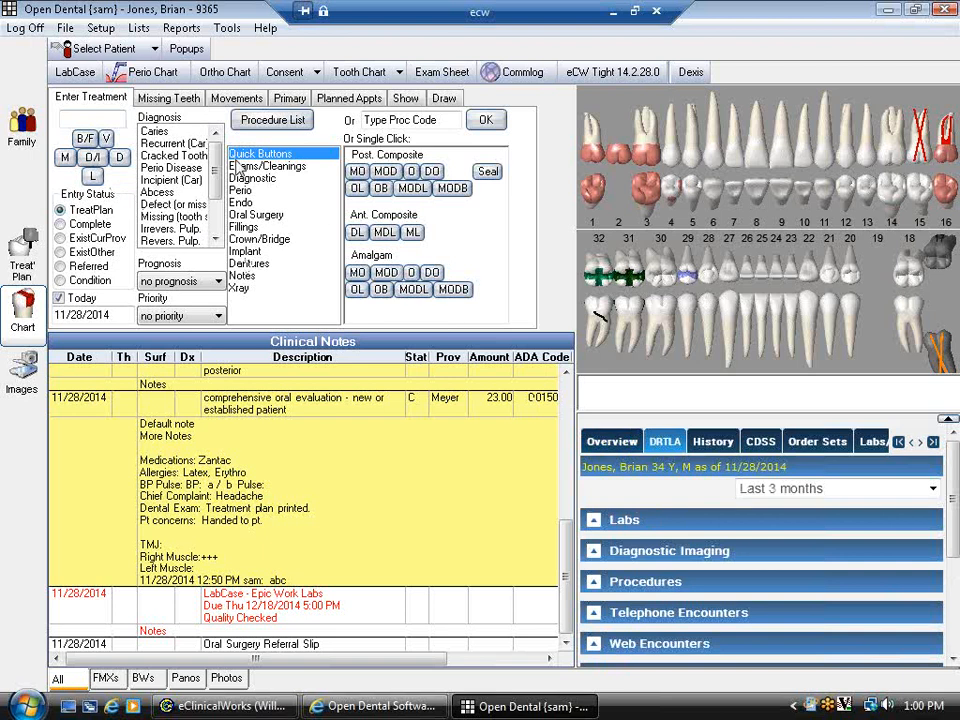
{"action": "left_click", "coordinate": [151, 74]}
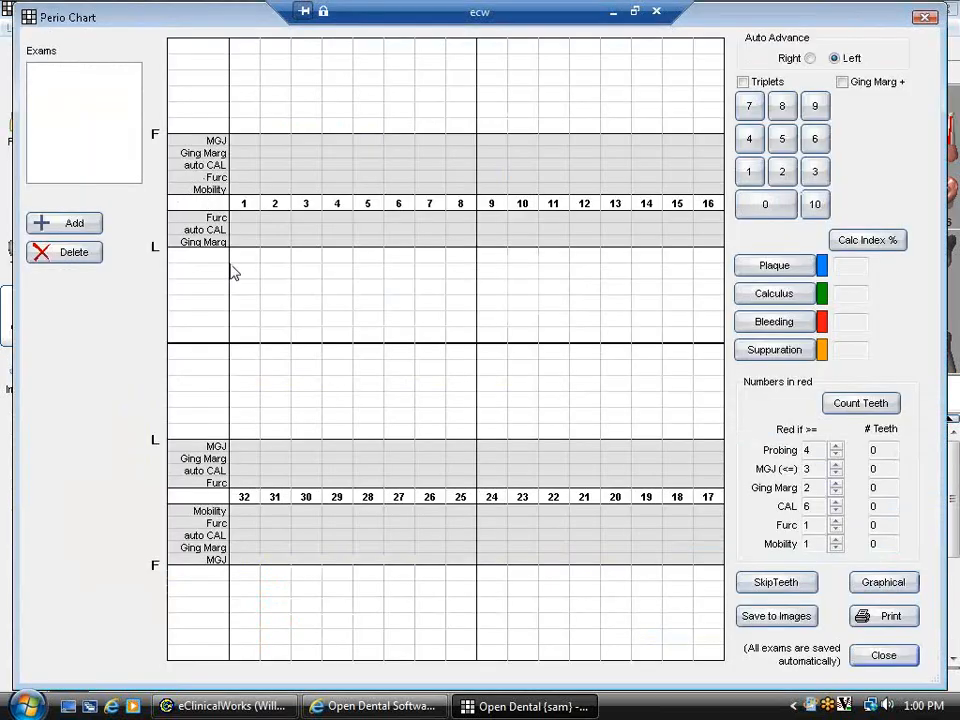
{"action": "left_click", "coordinate": [75, 226]}
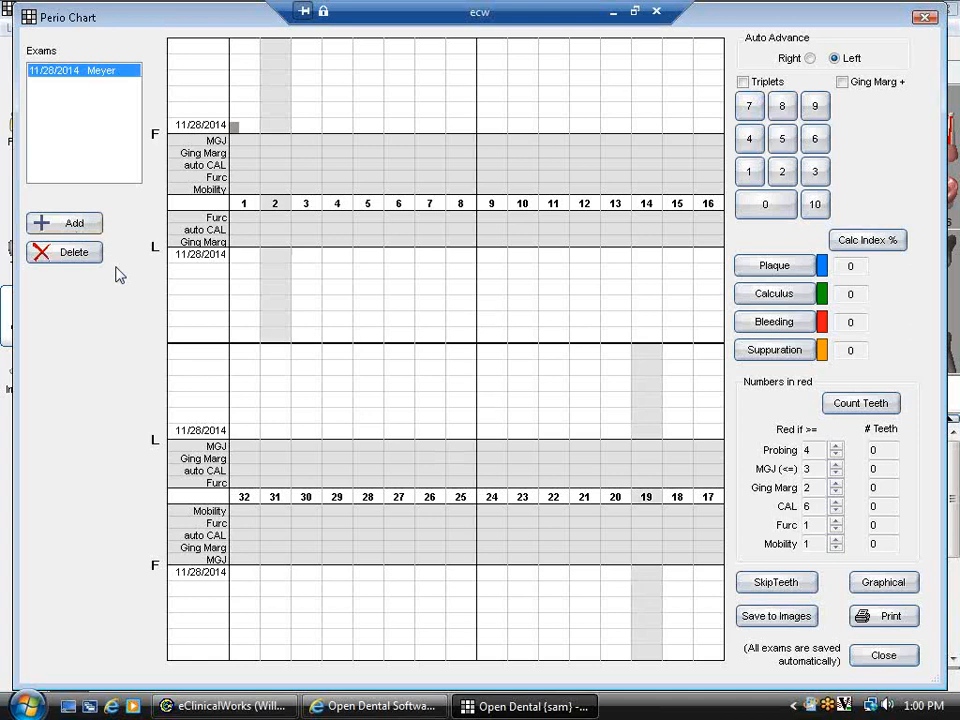
{"action": "type", "text": "12312412324"}
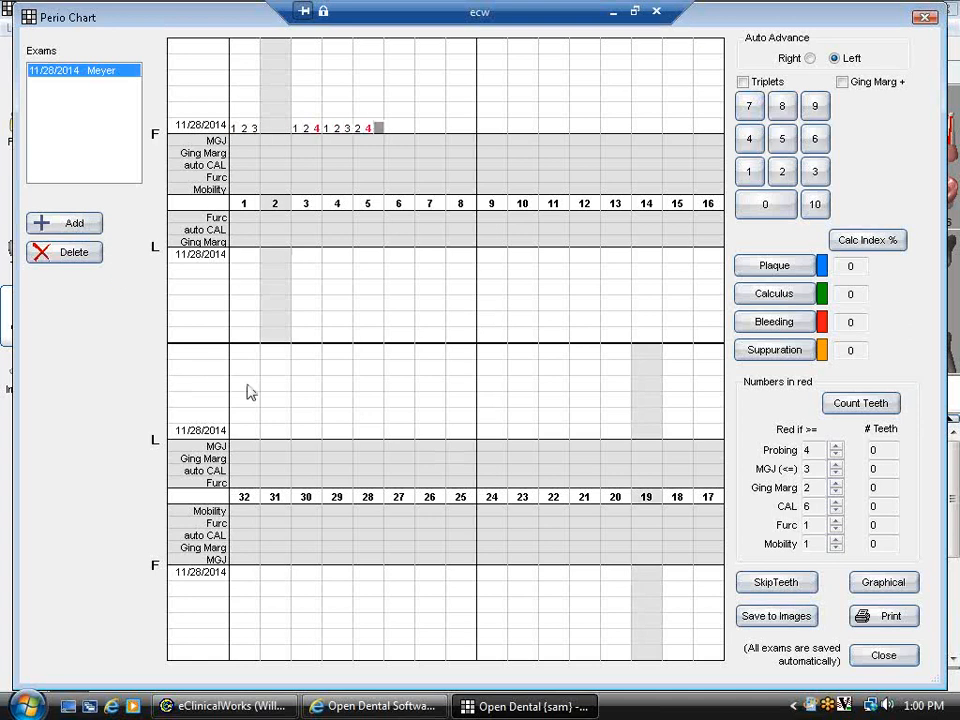
{"action": "left_click", "coordinate": [677, 128]}
{"action": "type", "text": "13221"}
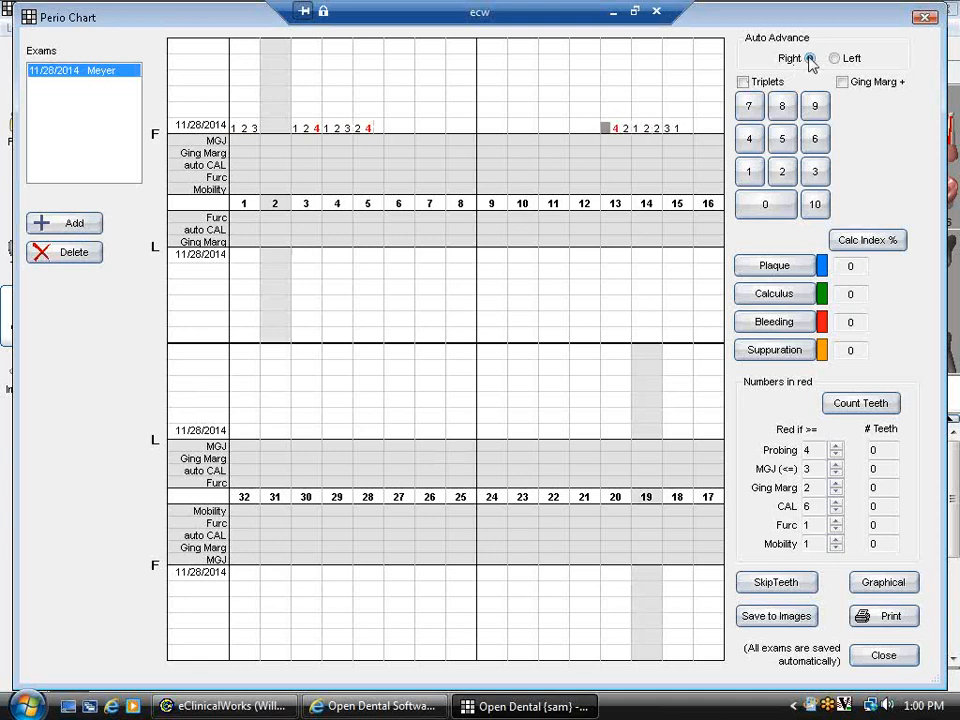
{"action": "left_click", "coordinate": [742, 81]}
{"action": "type", "text": "11"}
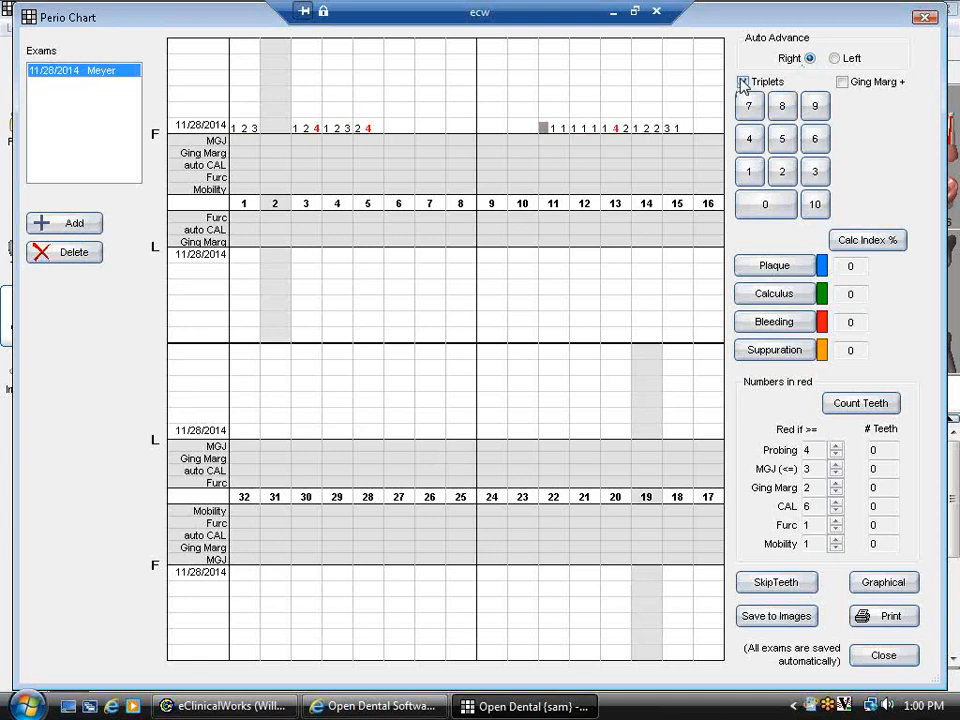
{"action": "type", "text": "222323"}
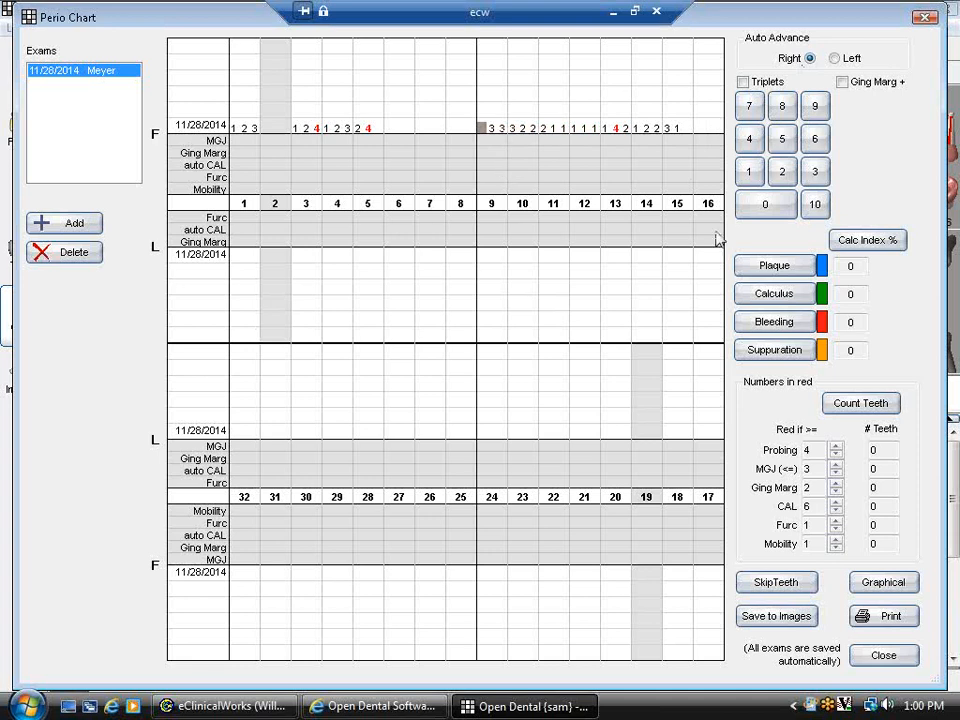
- Mark plaque and bleeding at tooth 9's first site and skip tooth 7
{"action": "left_click", "coordinate": [779, 272]}
{"action": "left_click", "coordinate": [776, 330]}
{"action": "left_click", "coordinate": [428, 204]}
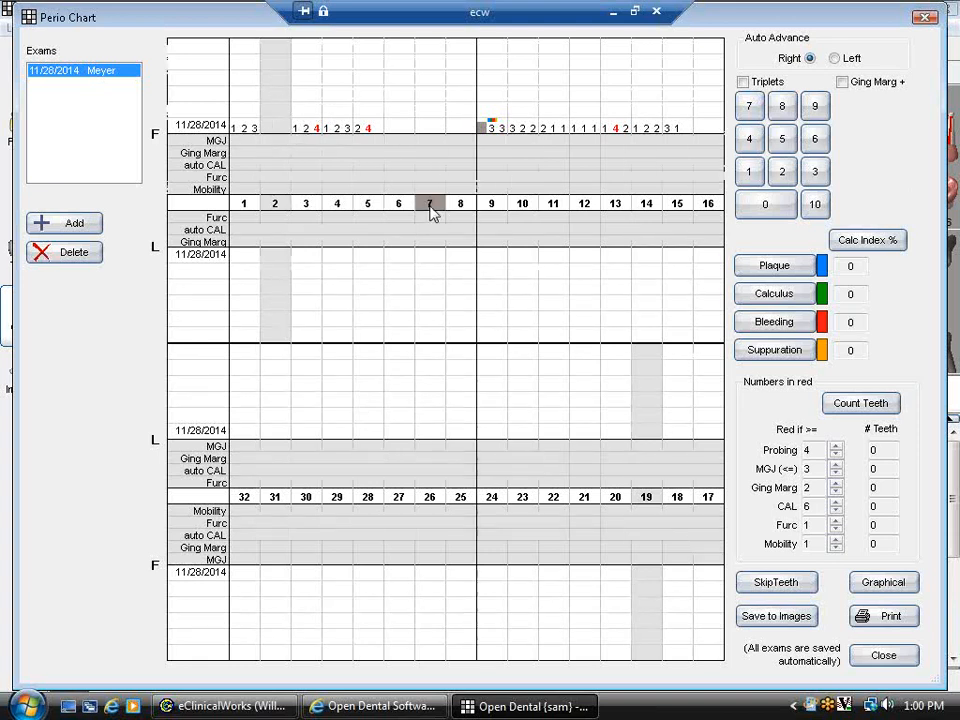
{"action": "left_click", "coordinate": [793, 588]}
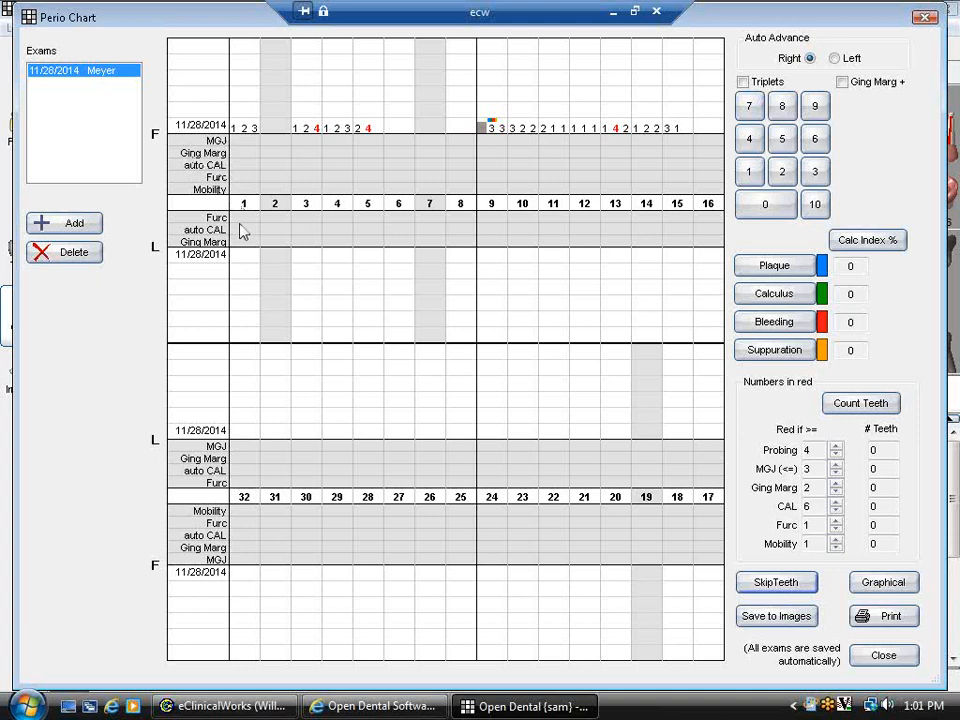
{"action": "left_click", "coordinate": [378, 707]}
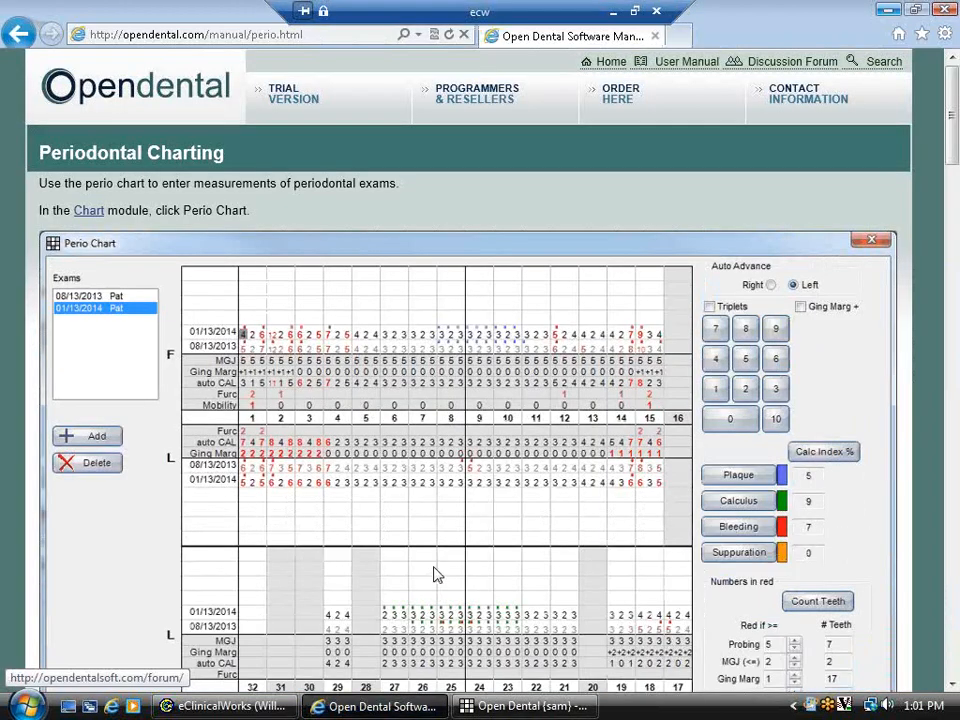
{"action": "scroll", "coordinate": [878, 418], "scroll_direction": "down", "scroll_amount": 2}
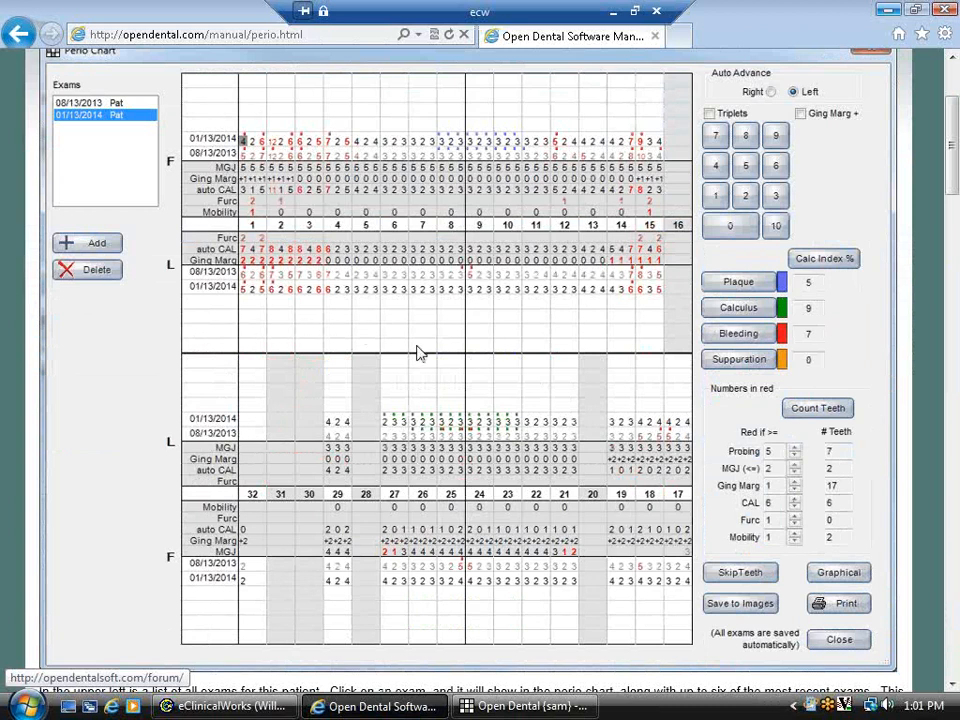
{"action": "scroll", "coordinate": [615, 414], "scroll_direction": "down", "scroll_amount": 7}
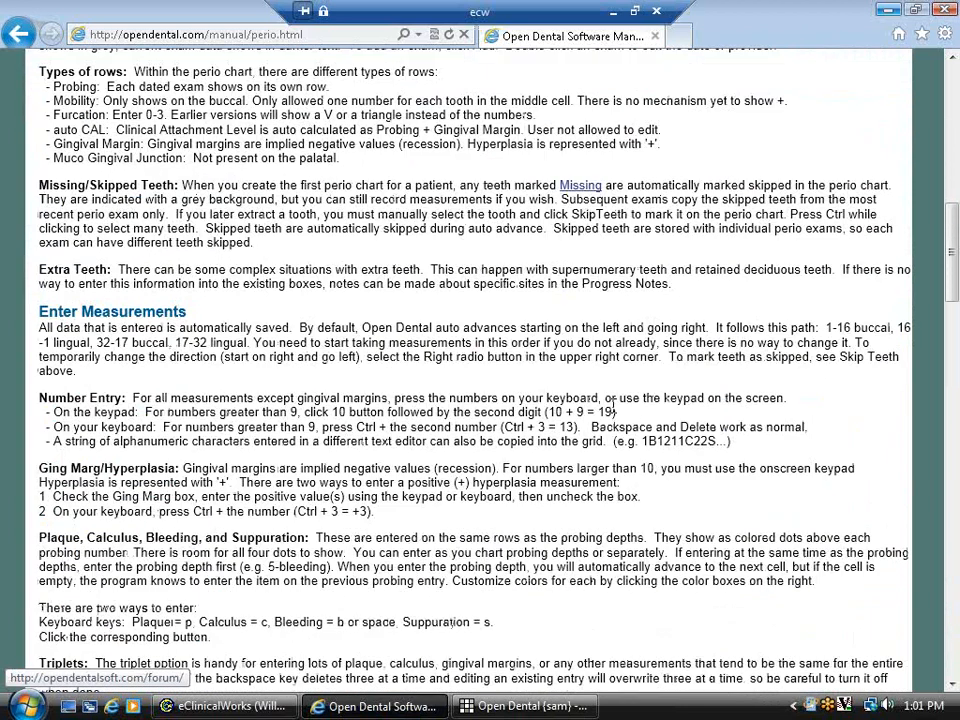
{"action": "scroll", "coordinate": [615, 411], "scroll_direction": "down", "scroll_amount": 9}
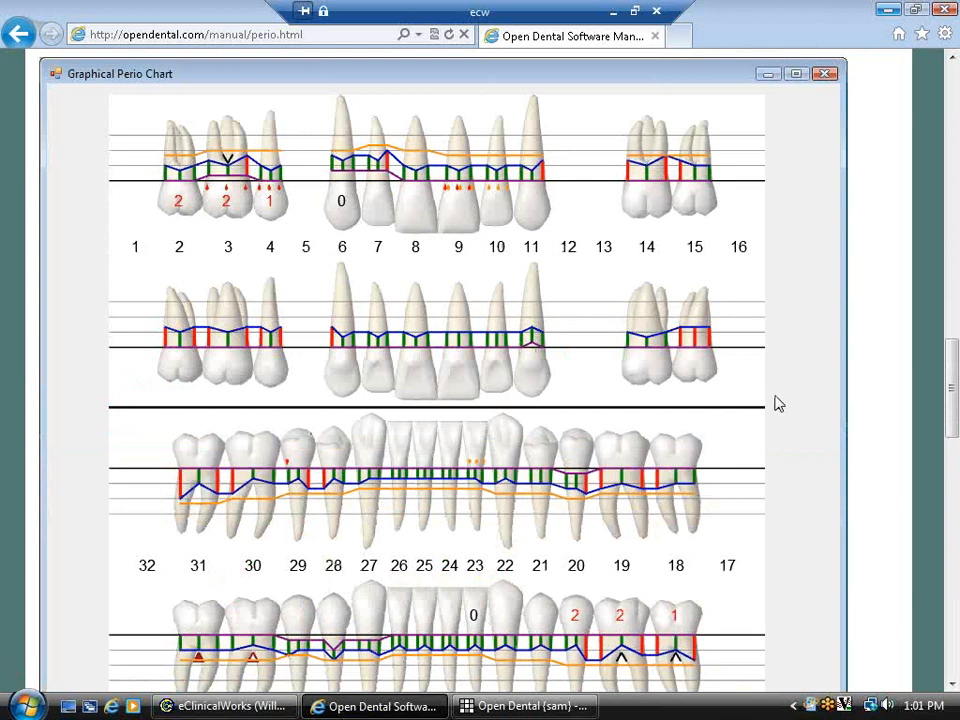
{"action": "scroll", "coordinate": [680, 425], "scroll_direction": "down", "scroll_amount": 2}
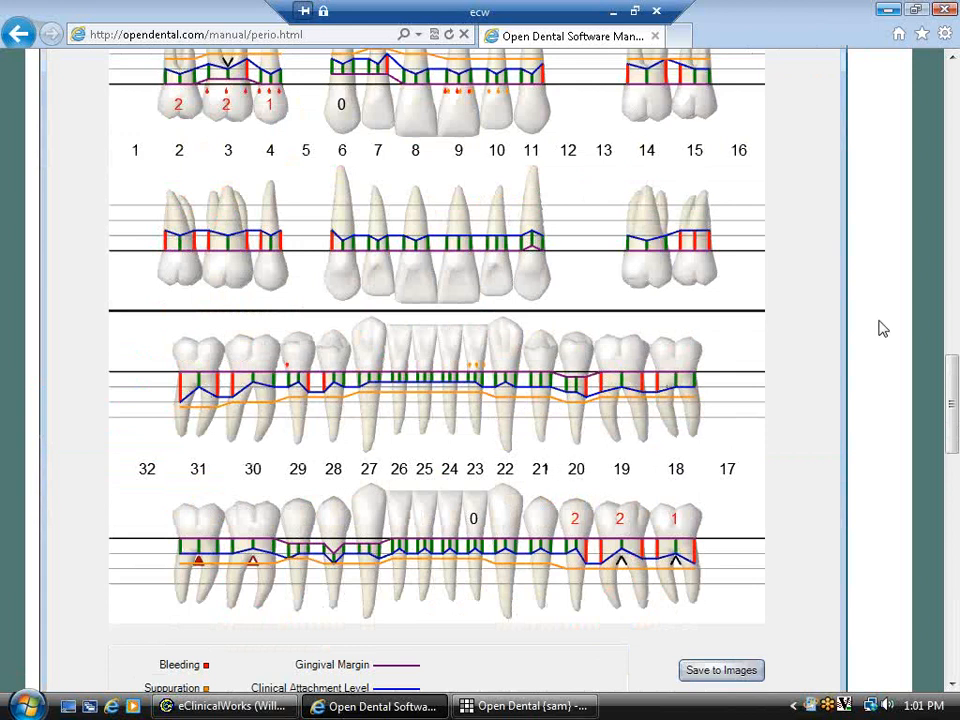
{"action": "left_click", "coordinate": [889, 10]}
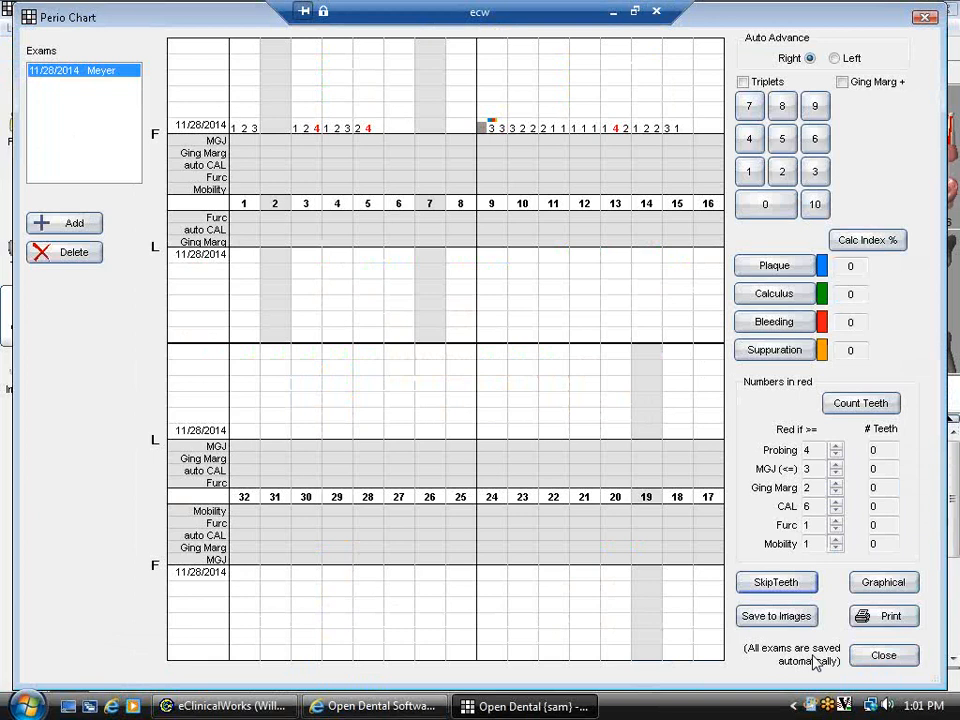
- Add a second perio exam with Auto Advance Left, enter depths 1231424, and close the chart
{"action": "left_click", "coordinate": [72, 226]}
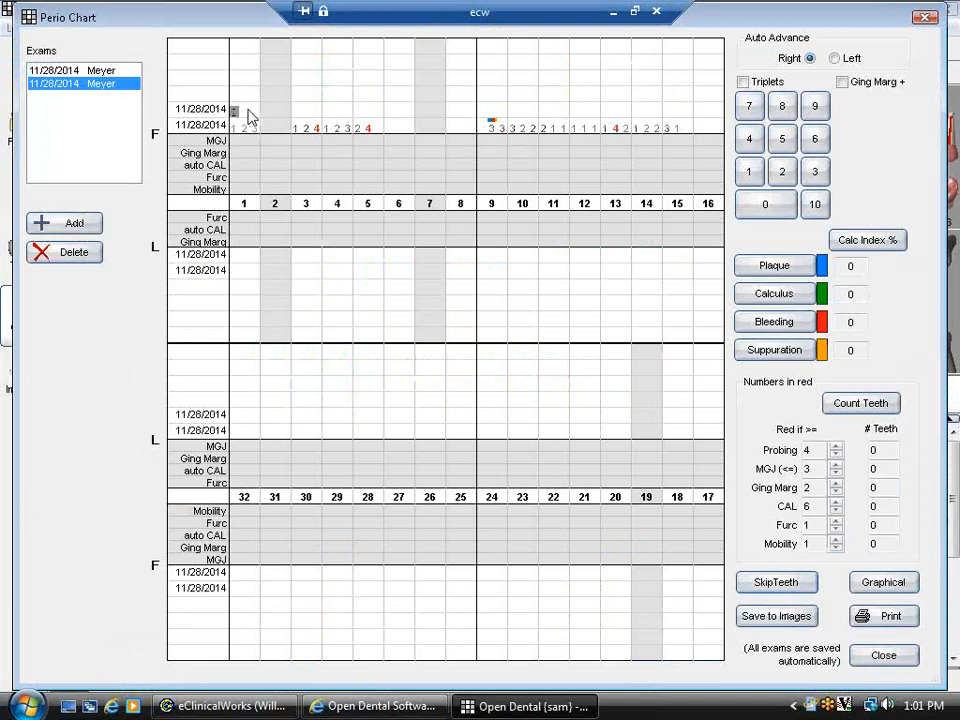
{"action": "left_click", "coordinate": [835, 58]}
{"action": "type", "text": "1231424"}
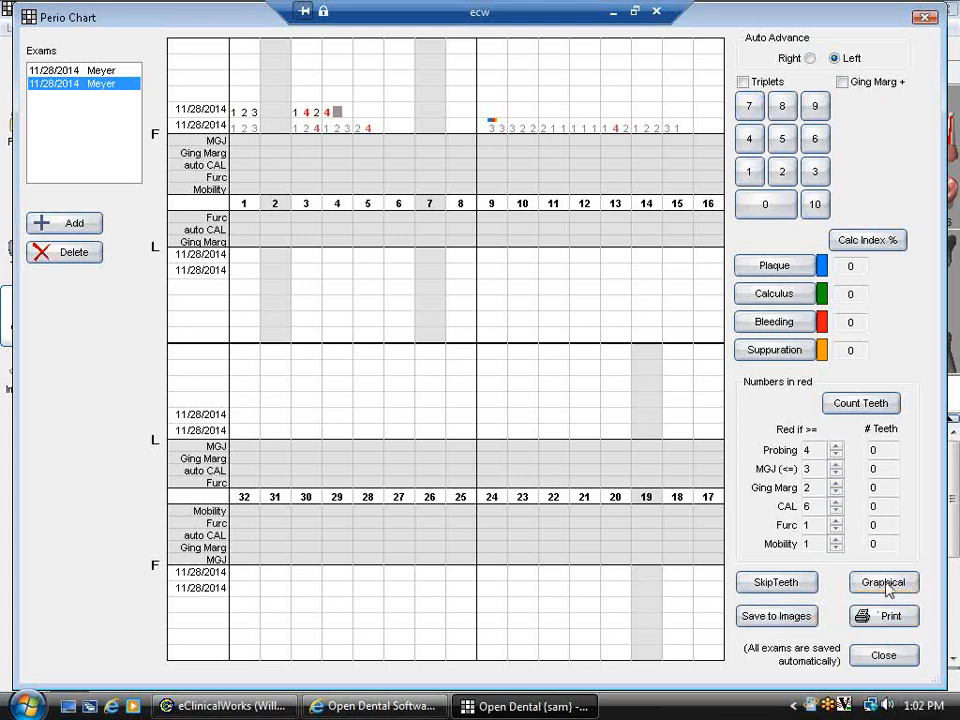
{"action": "left_click", "coordinate": [880, 657]}
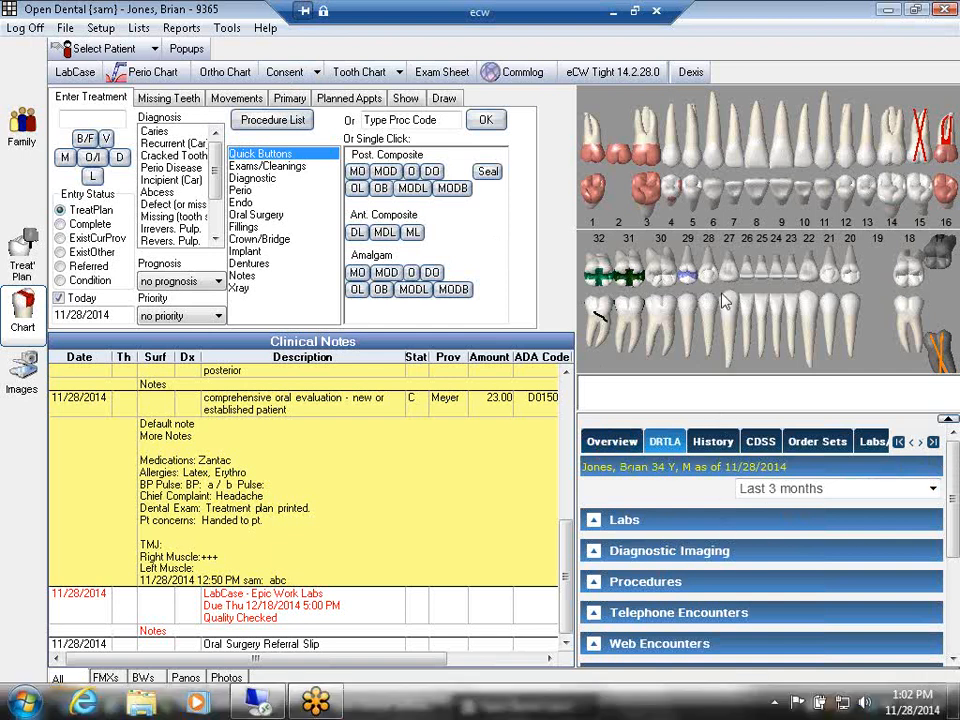
- Fill an Extraction Consent for tooth 17, append 'More notes', sign it and save
{"action": "scroll", "coordinate": [950, 565], "scroll_direction": "down", "scroll_amount": 3}
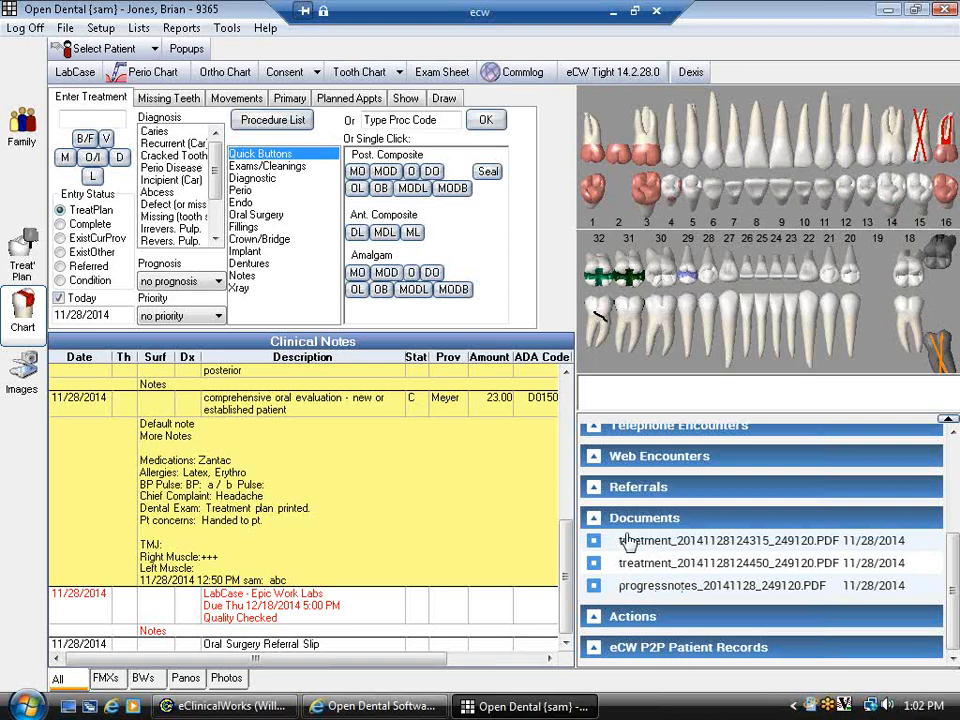
{"action": "scroll", "coordinate": [950, 443], "scroll_direction": "up", "scroll_amount": 5}
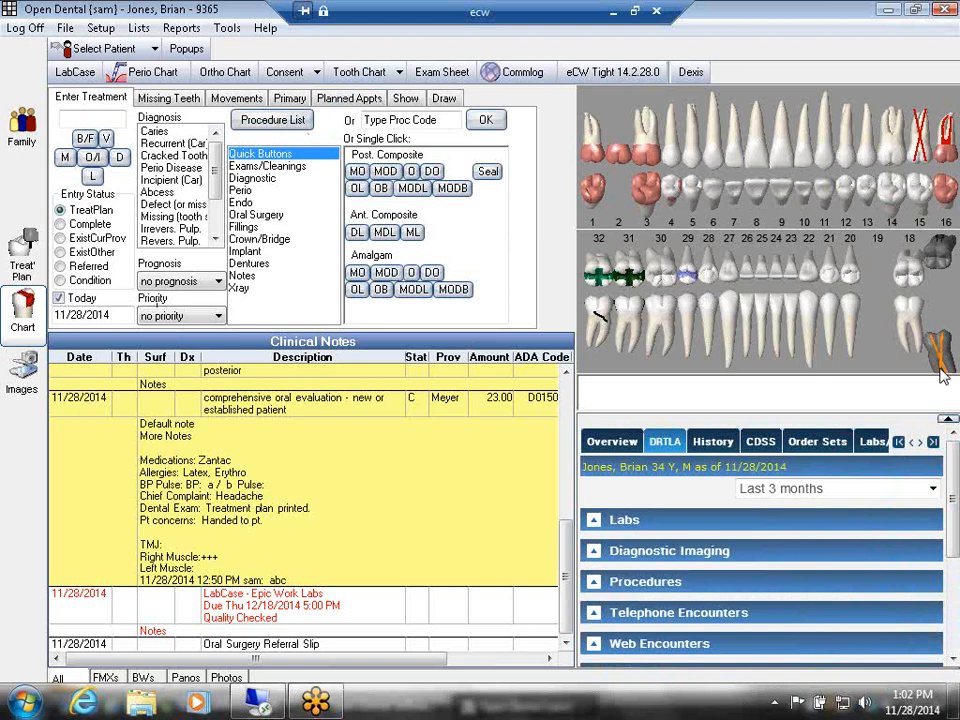
{"action": "left_click", "coordinate": [316, 73]}
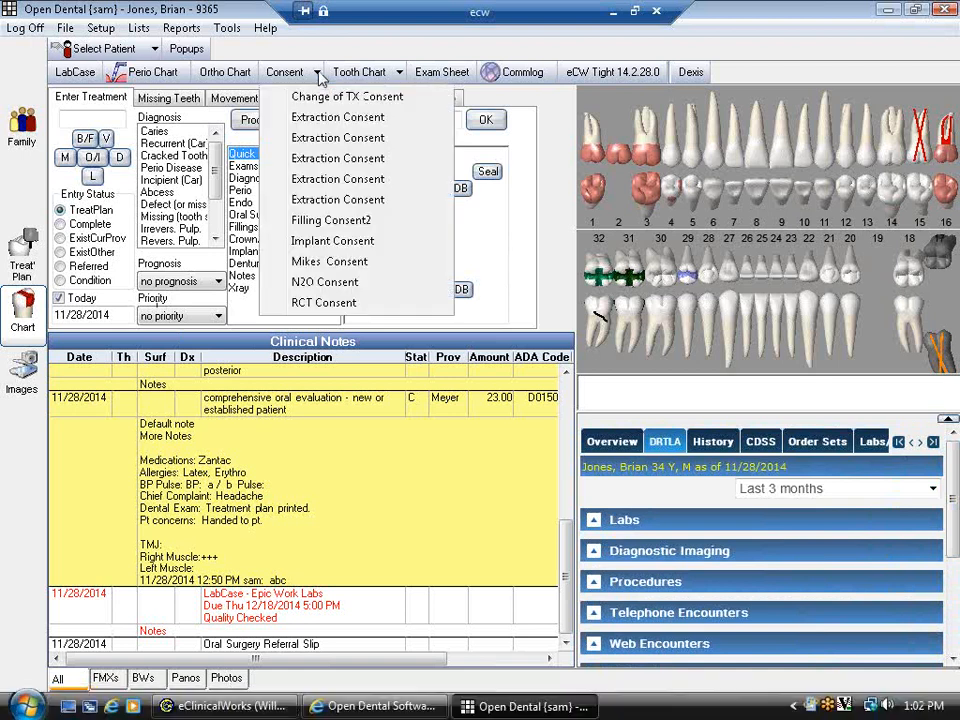
{"action": "left_click", "coordinate": [337, 117]}
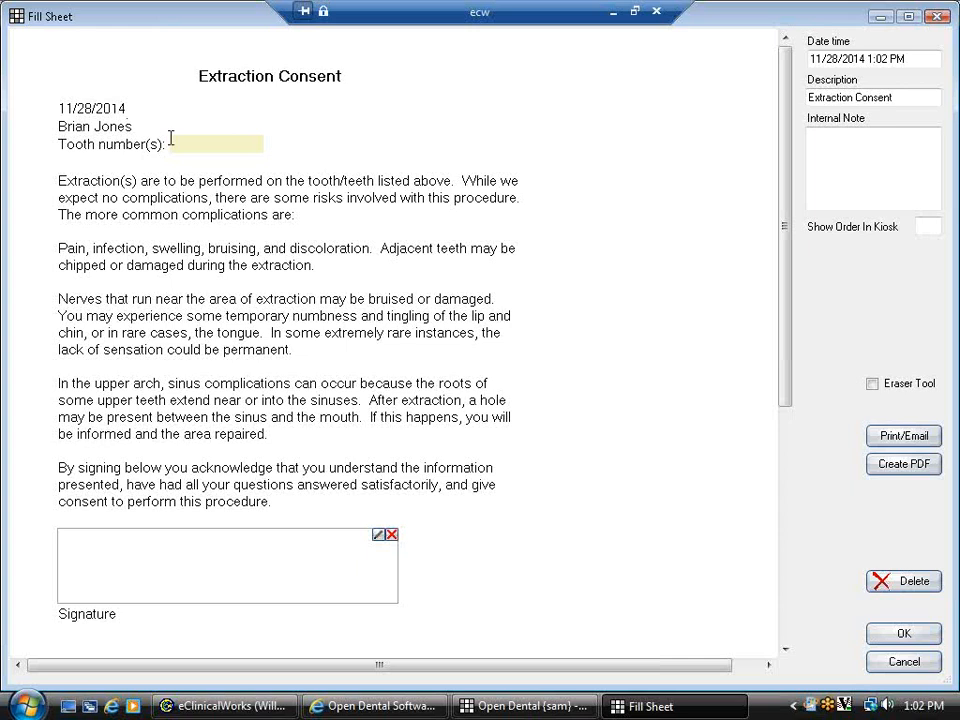
{"action": "type", "text": "17"}
{"action": "left_click", "coordinate": [278, 503]}
{"action": "type", "text": "More.notes:"}
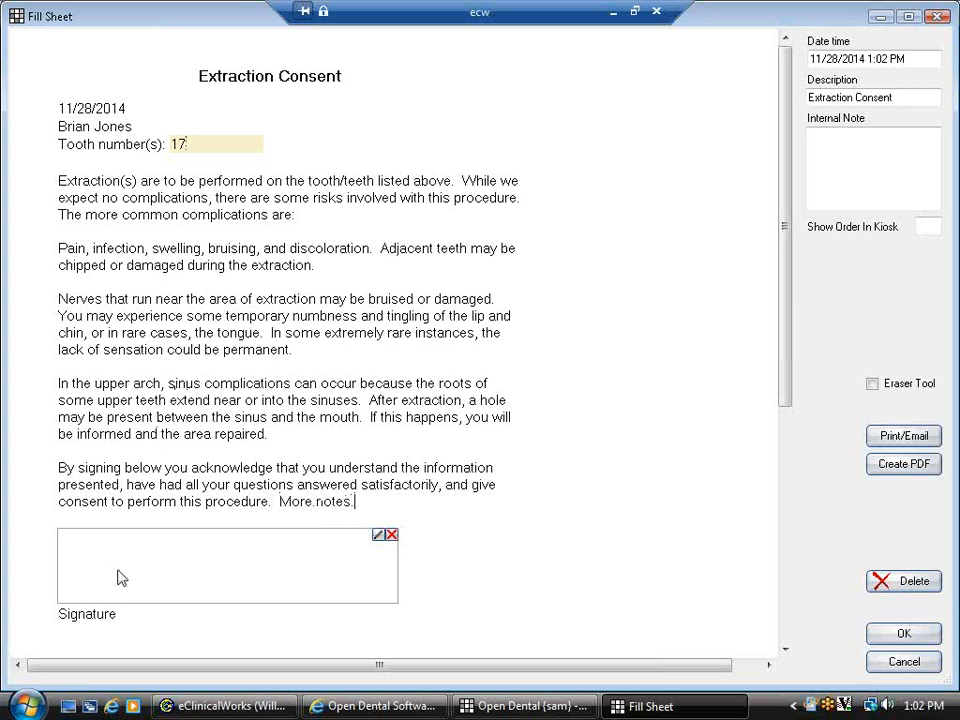
{"action": "mouse_move", "coordinate": [85, 574]}
{"action": "left_mouse_down"}
{"action": "mouse_move", "coordinate": [298, 573]}
{"action": "mouse_move", "coordinate": [337, 557]}
{"action": "left_mouse_up"}
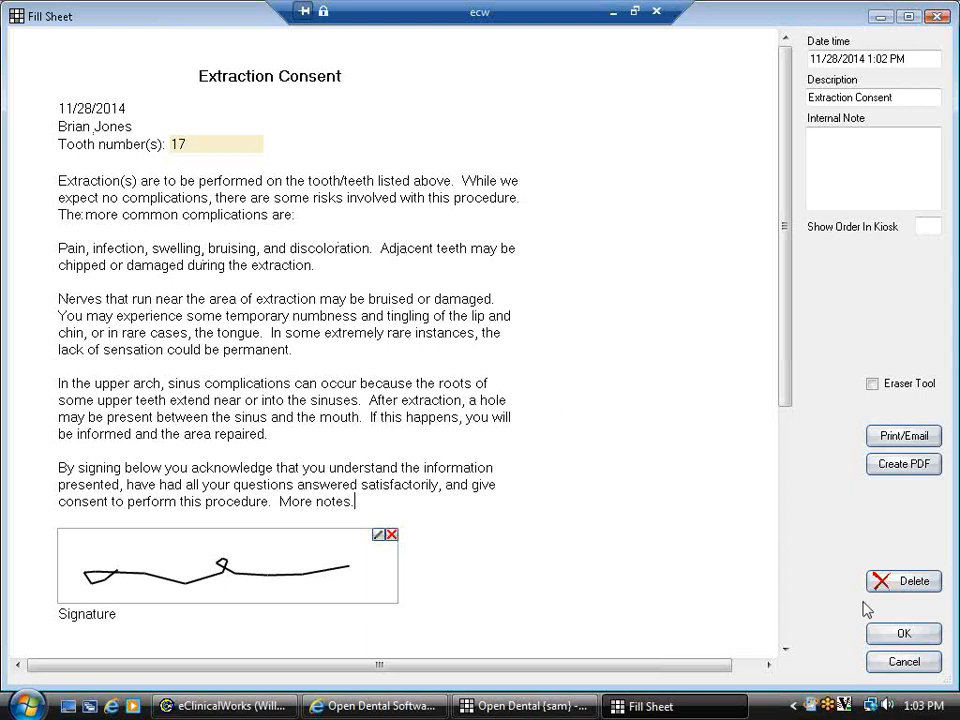
{"action": "left_click", "coordinate": [880, 634]}
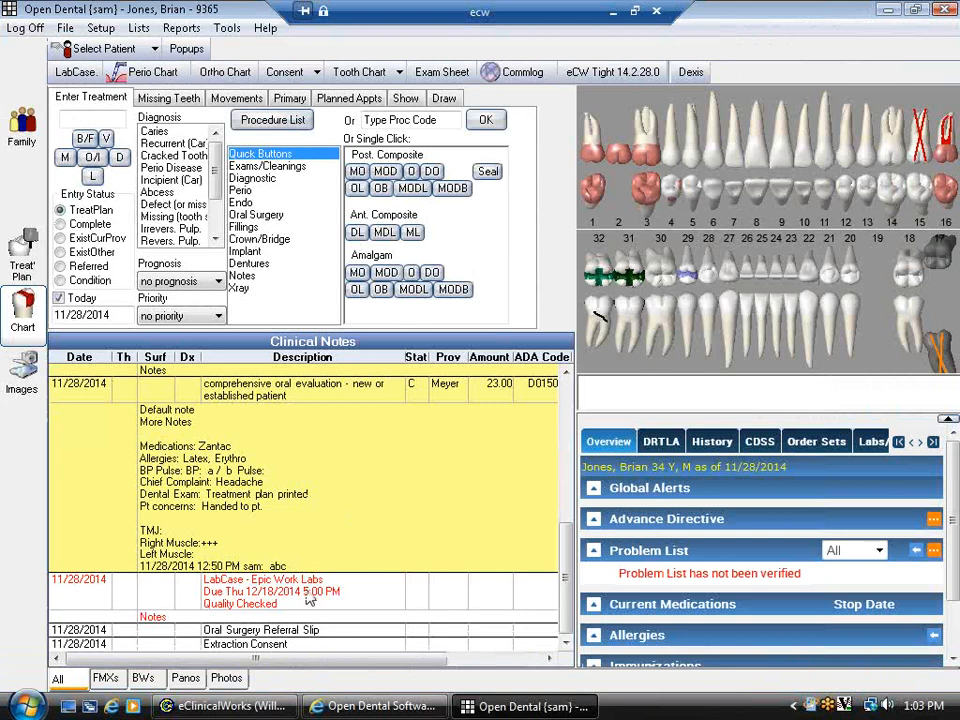
- Select the new Extraction Consent note and preview the tooth chart enlarged full-screen
{"action": "left_click", "coordinate": [281, 645]}
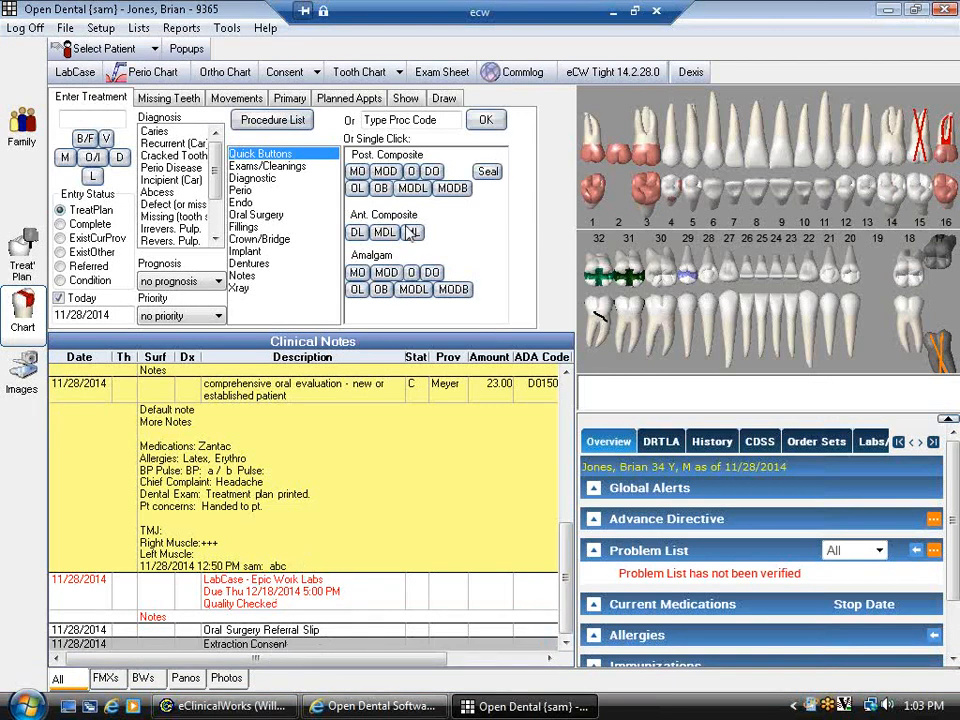
{"action": "left_click", "coordinate": [398, 74]}
{"action": "left_click", "coordinate": [378, 98]}
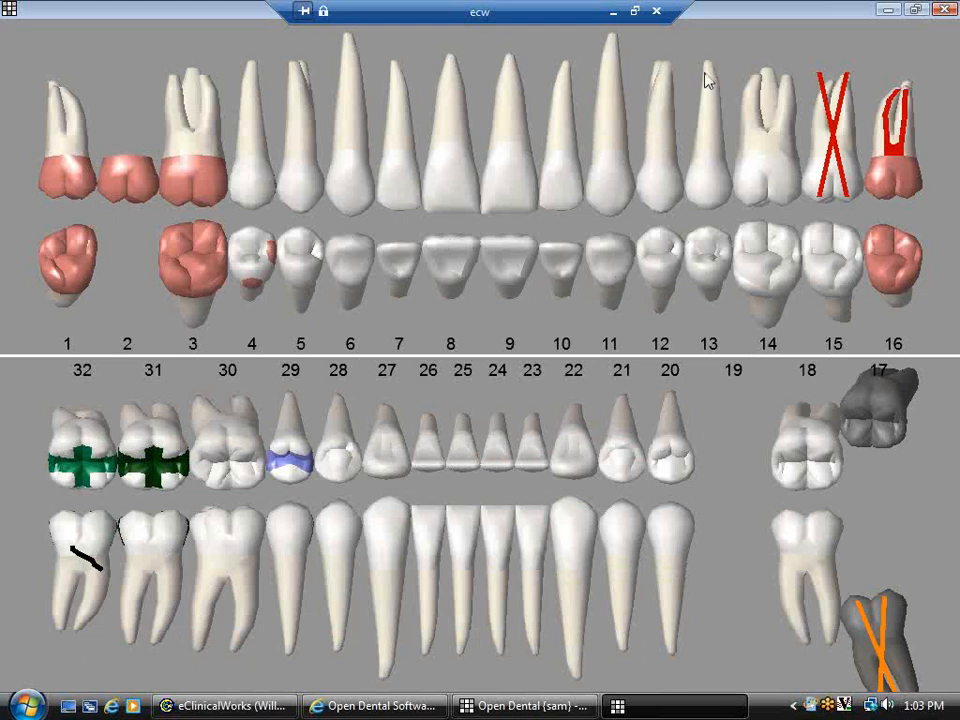
{"action": "left_click", "coordinate": [656, 12]}
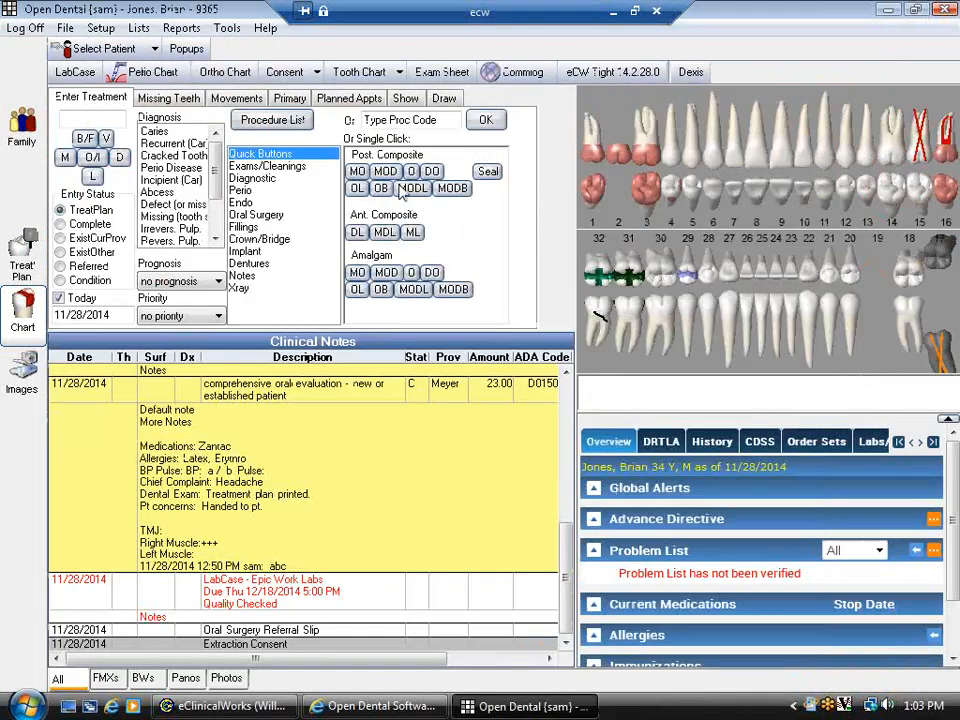
- Save the tooth chart to Images, view its 11/28/2014 Tooth Charts entry, then return to Chart
{"action": "left_click", "coordinate": [399, 72]}
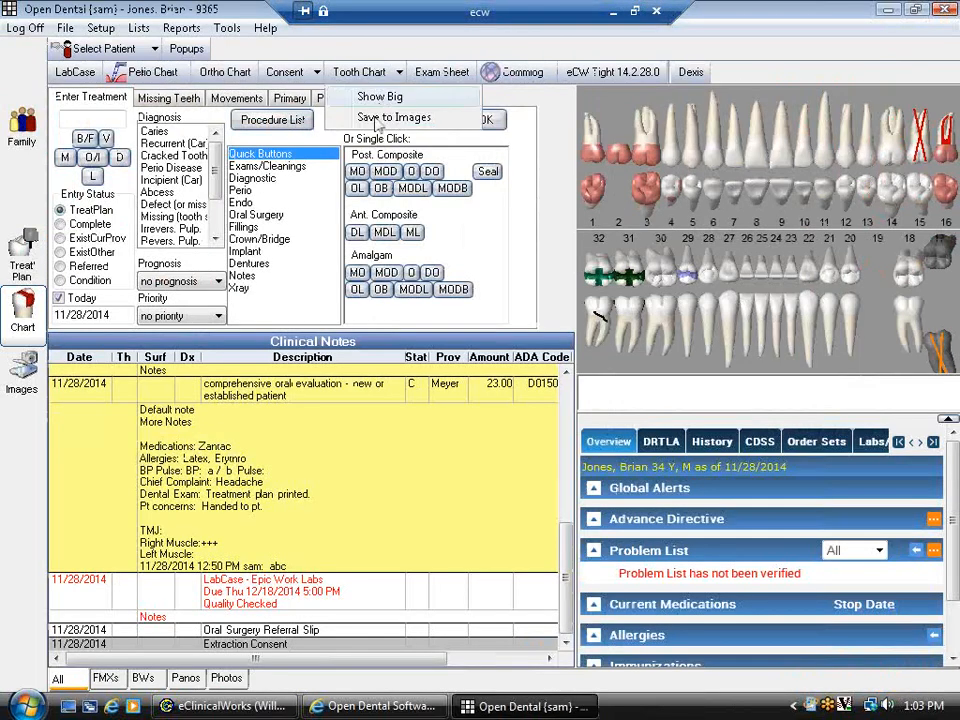
{"action": "left_click", "coordinate": [380, 118]}
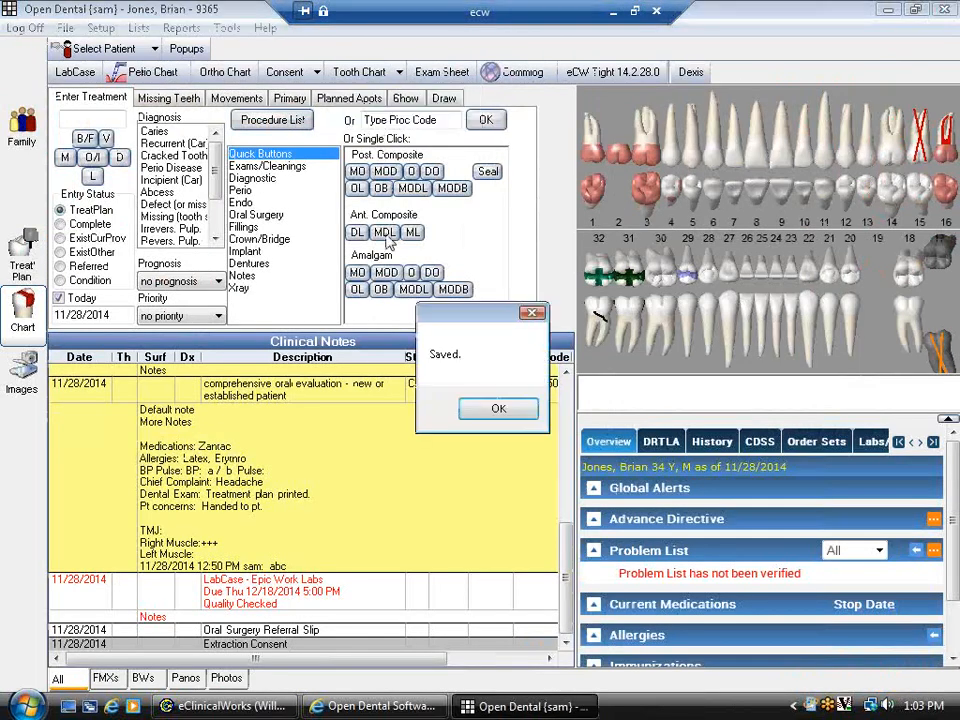
{"action": "left_click", "coordinate": [499, 410]}
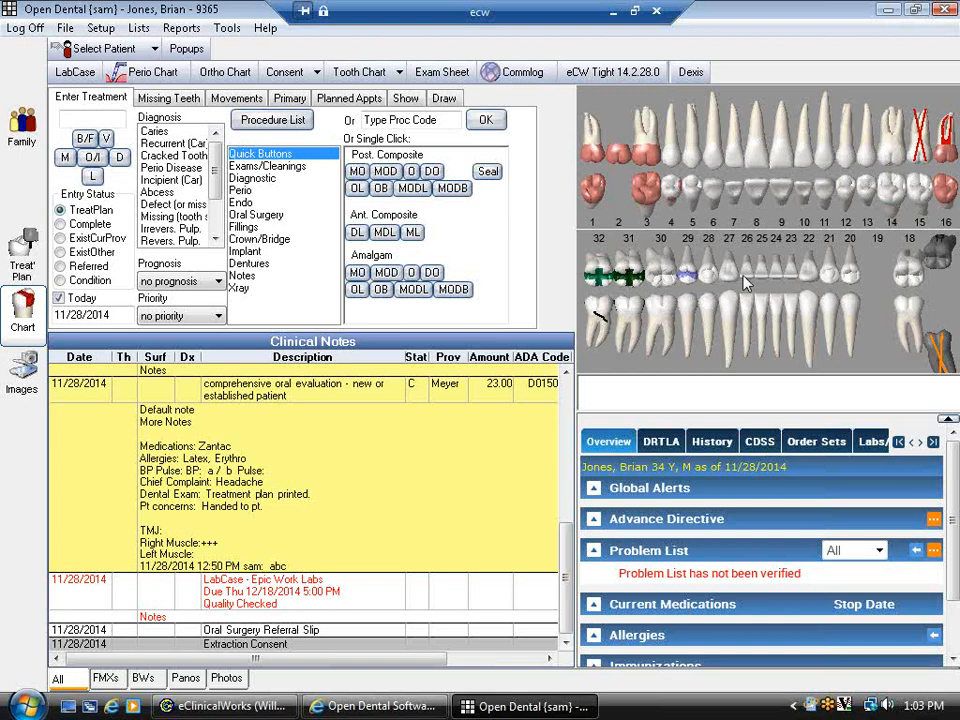
{"action": "left_click", "coordinate": [22, 375]}
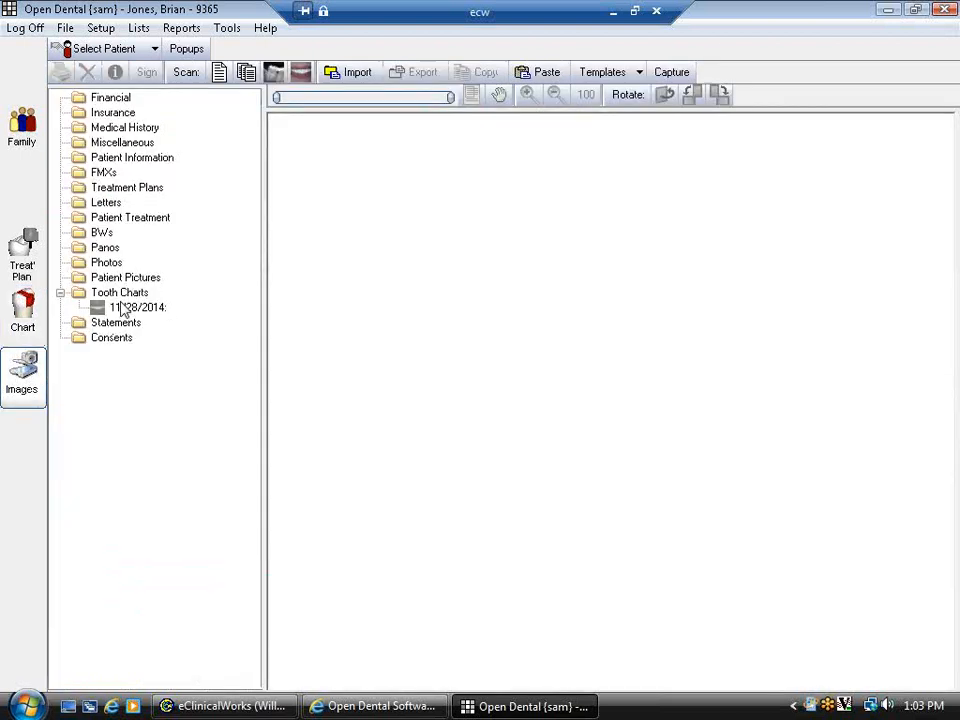
{"action": "left_click", "coordinate": [130, 307]}
{"action": "left_click", "coordinate": [22, 308]}
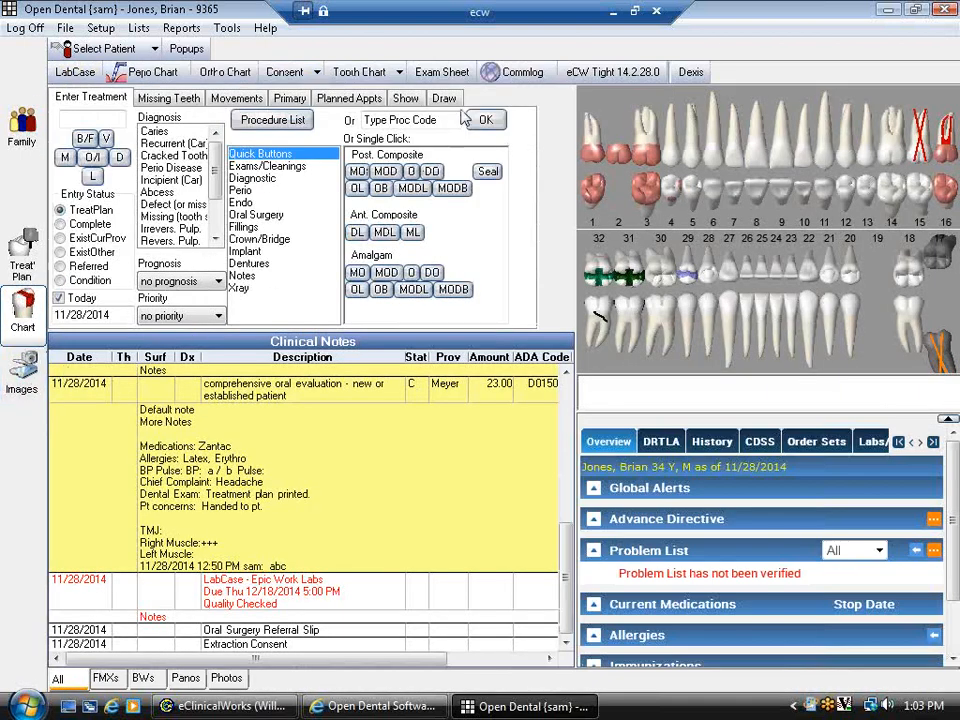
- Start a Comprehensive Dental Exam sheet ticking Facility A, Facility B and Annual Exam
{"action": "left_click", "coordinate": [437, 72]}
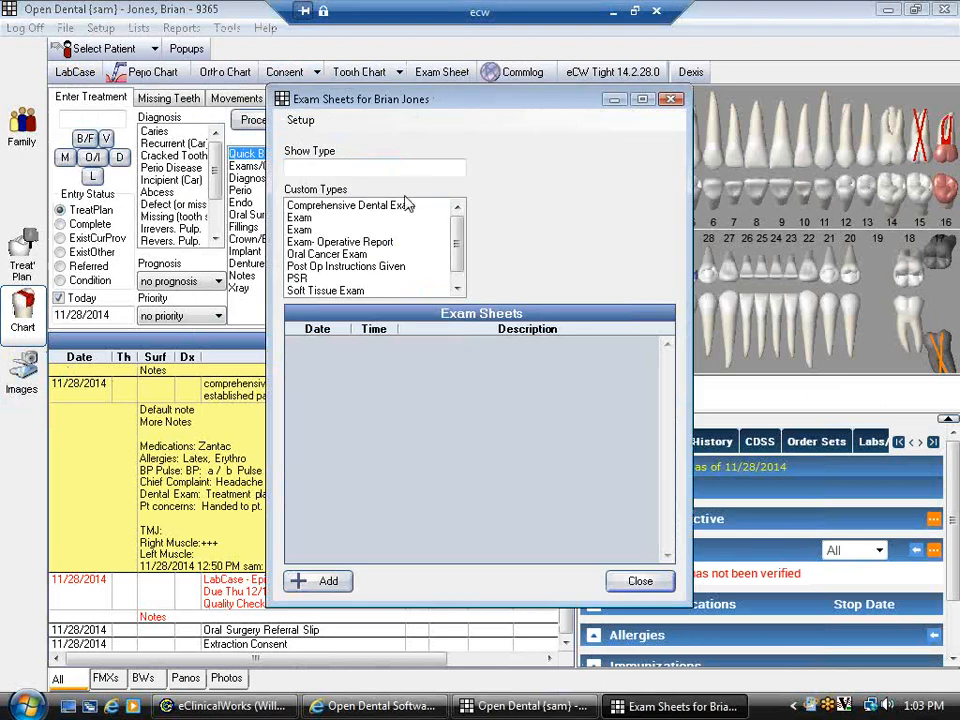
{"action": "left_click", "coordinate": [328, 580]}
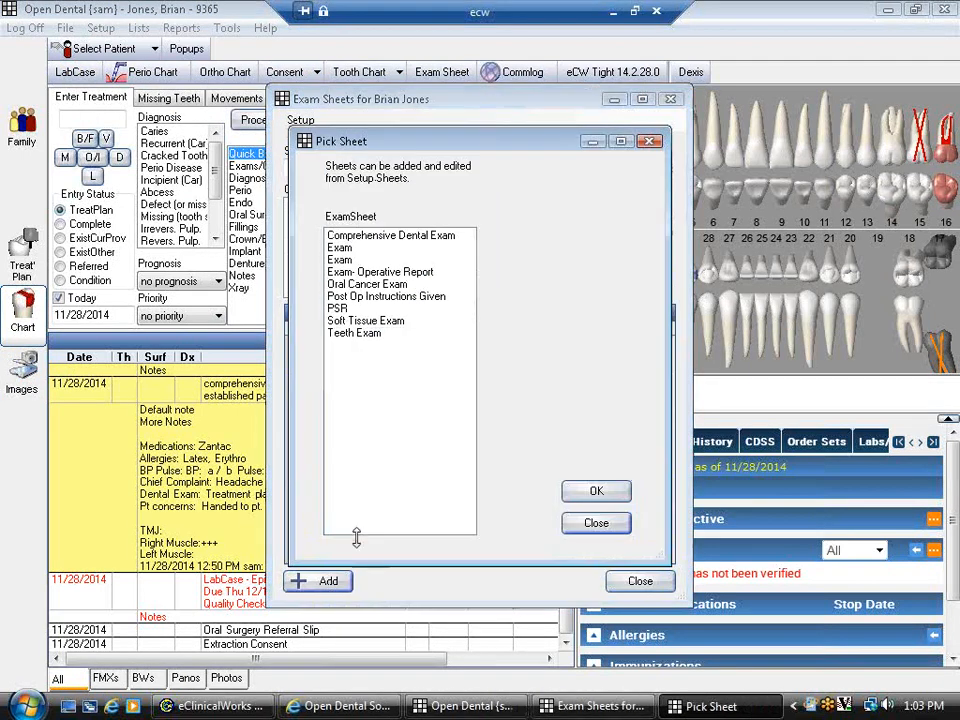
{"action": "double_click", "coordinate": [366, 246]}
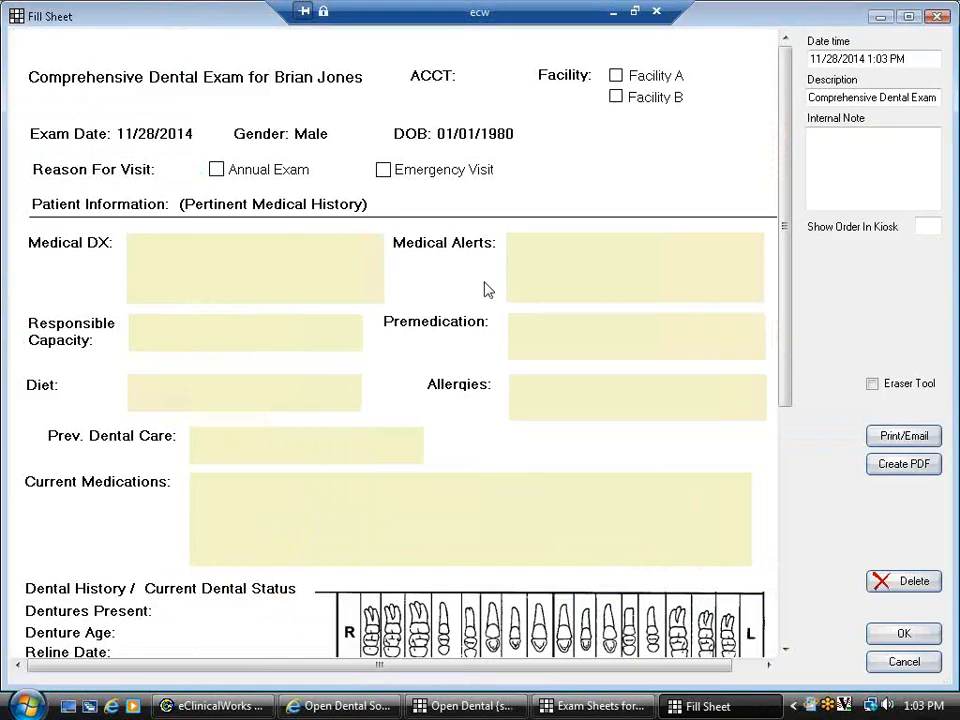
{"action": "left_click", "coordinate": [615, 75]}
{"action": "left_click", "coordinate": [615, 97]}
{"action": "left_click", "coordinate": [216, 169]}
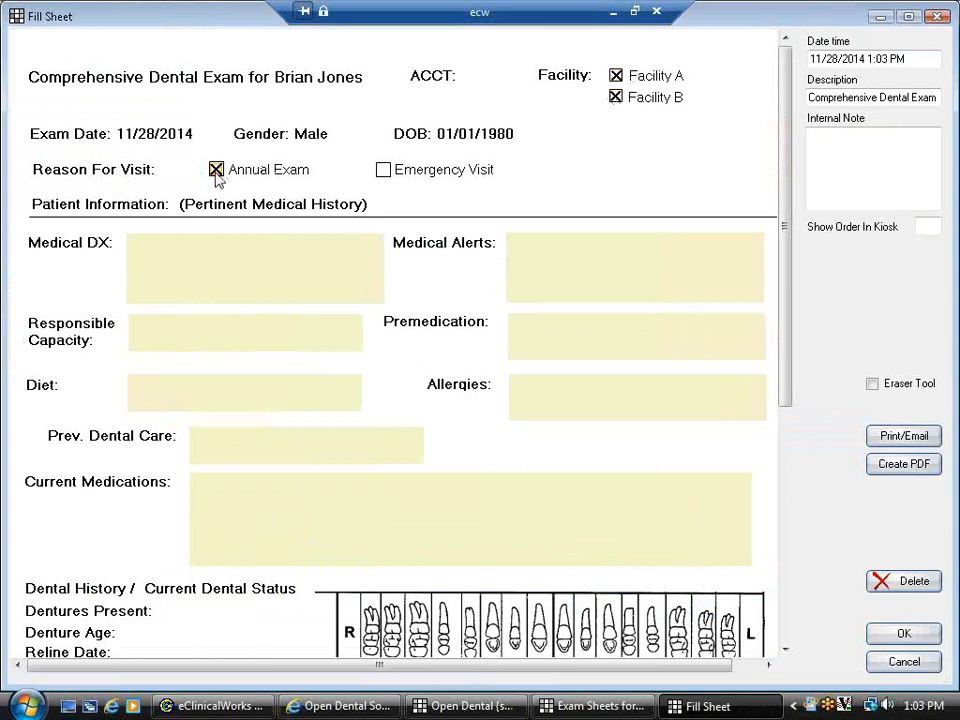
- Enter 'Note' in Medical DX, save the sheet, and close the exam sheets list
{"action": "left_click", "coordinate": [197, 259]}
{"action": "type", "text": "Notes"}
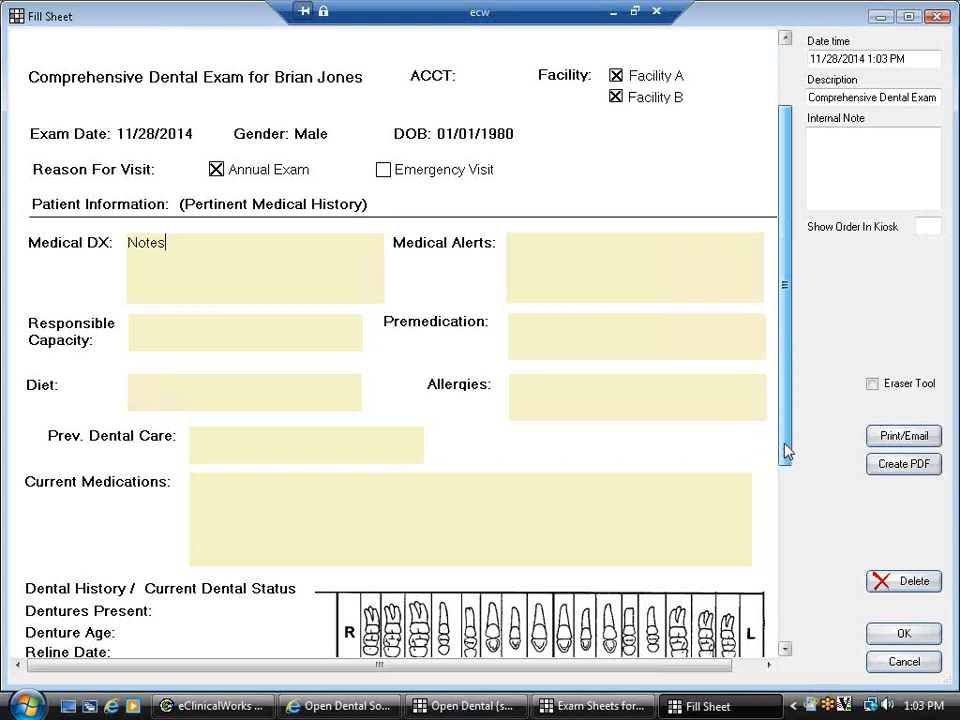
{"action": "scroll", "coordinate": [785, 450], "scroll_direction": "down", "scroll_amount": 3}
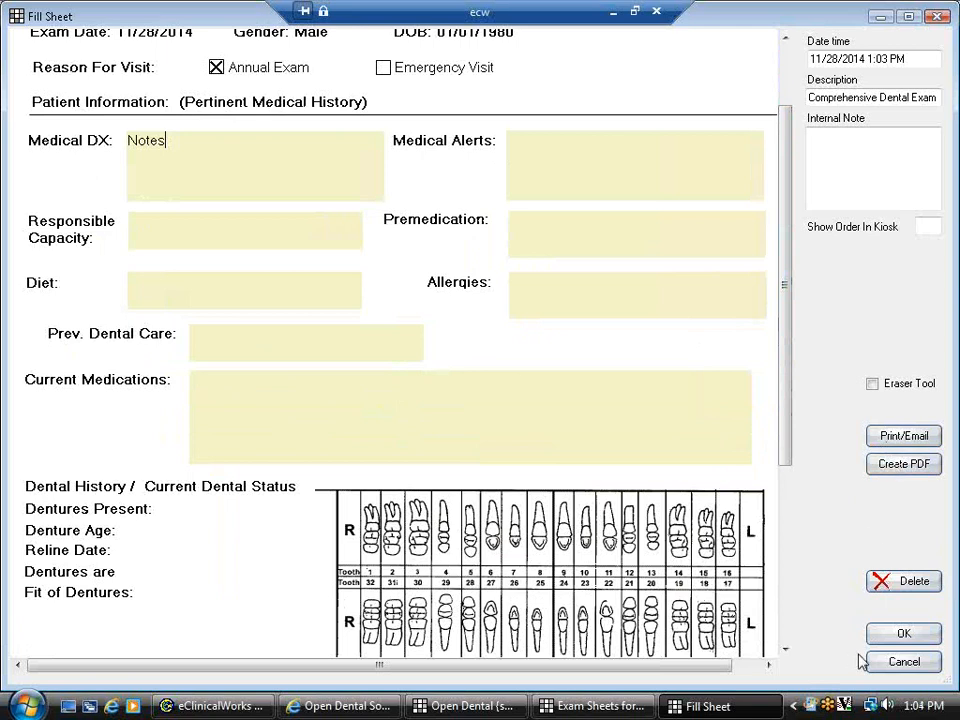
{"action": "left_click", "coordinate": [898, 636]}
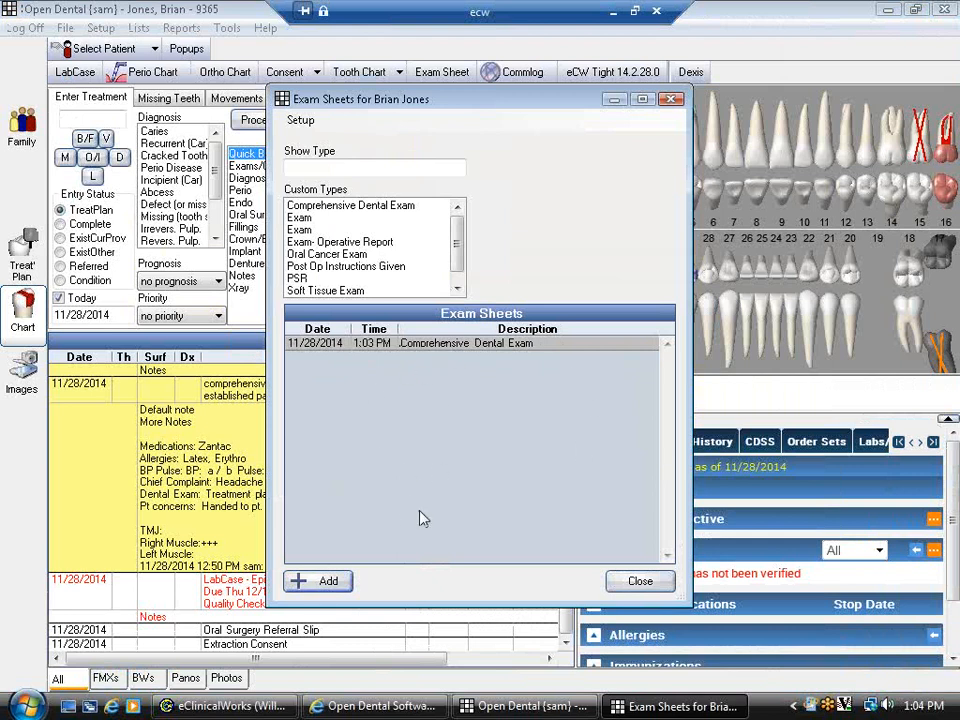
{"action": "left_click", "coordinate": [300, 580]}
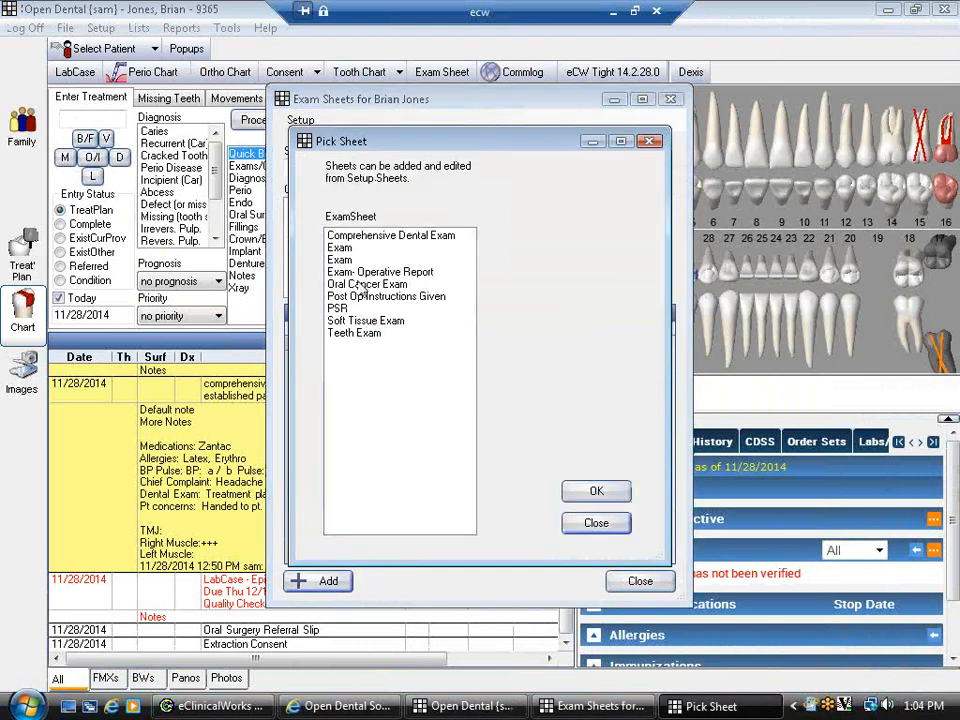
{"action": "left_click", "coordinate": [592, 524]}
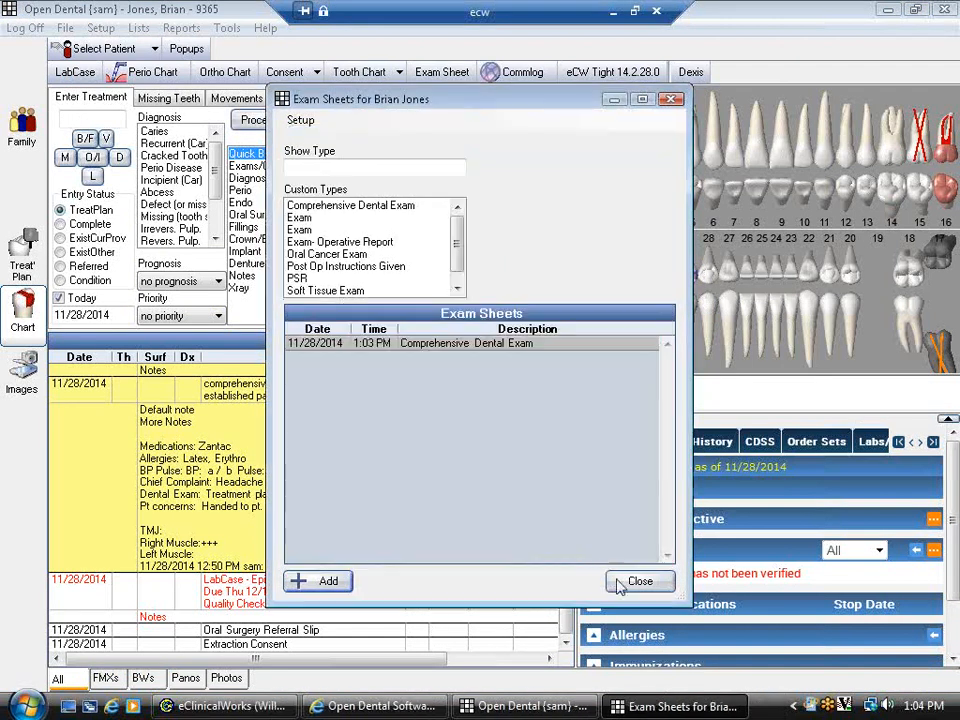
{"action": "left_click", "coordinate": [622, 583]}
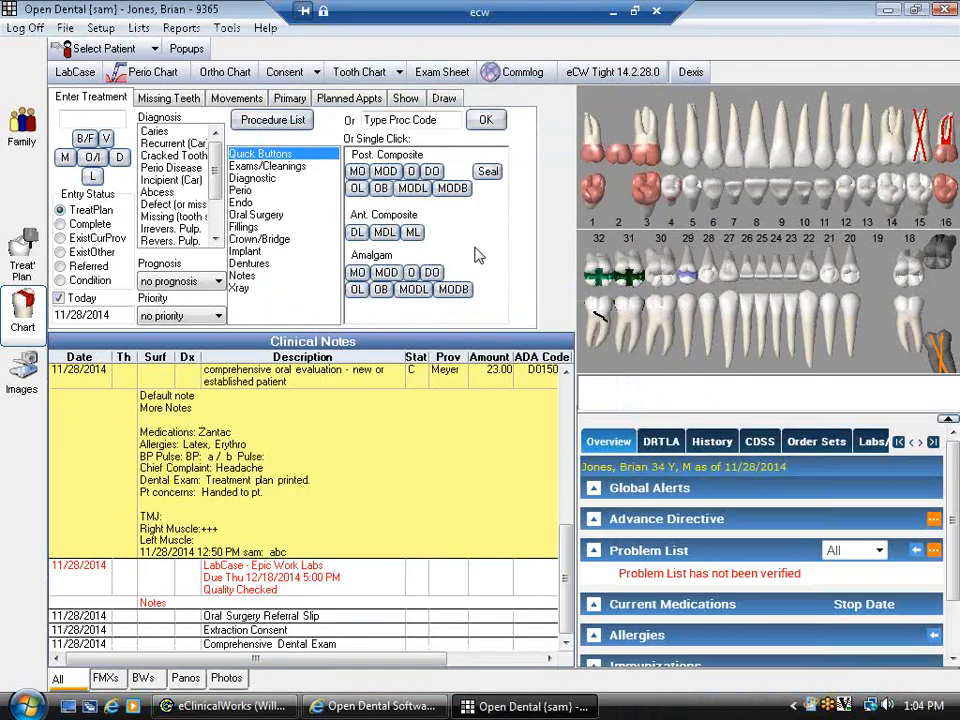
- Log an Insurance commlog reading 'Patient updated insurance information'
{"action": "left_click", "coordinate": [520, 72]}
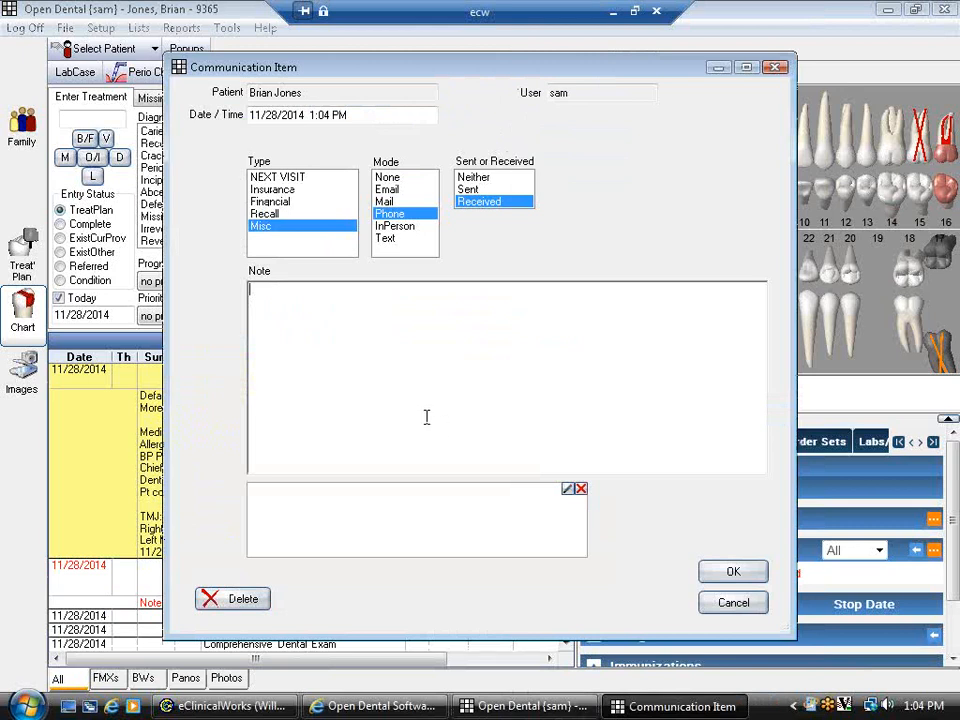
{"action": "left_click", "coordinate": [272, 189]}
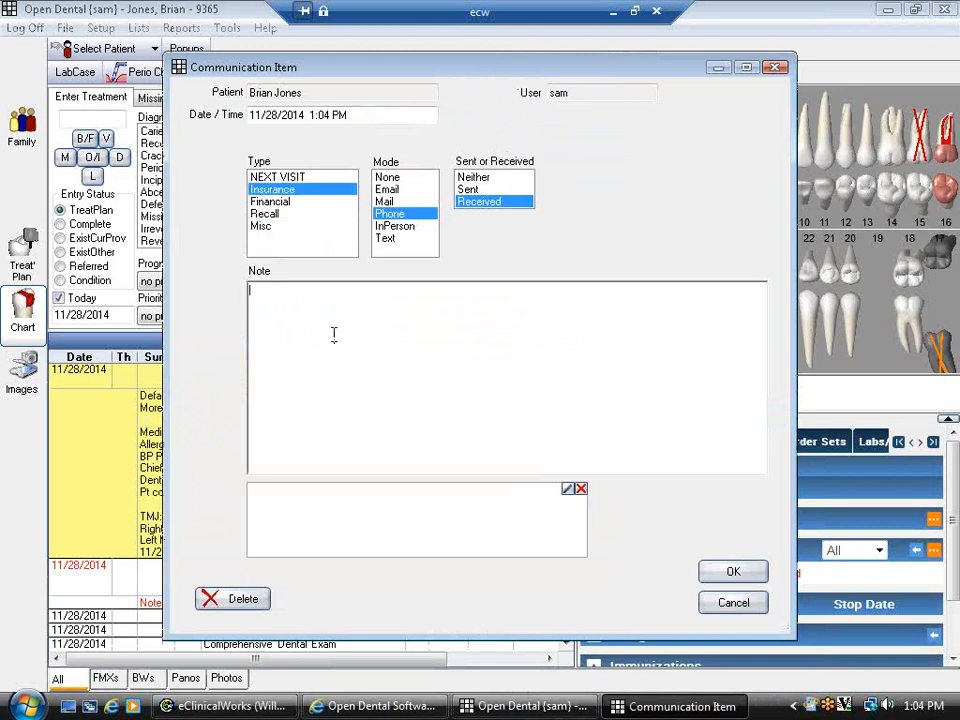
{"action": "type", "text": "Patient updated insurance information"}
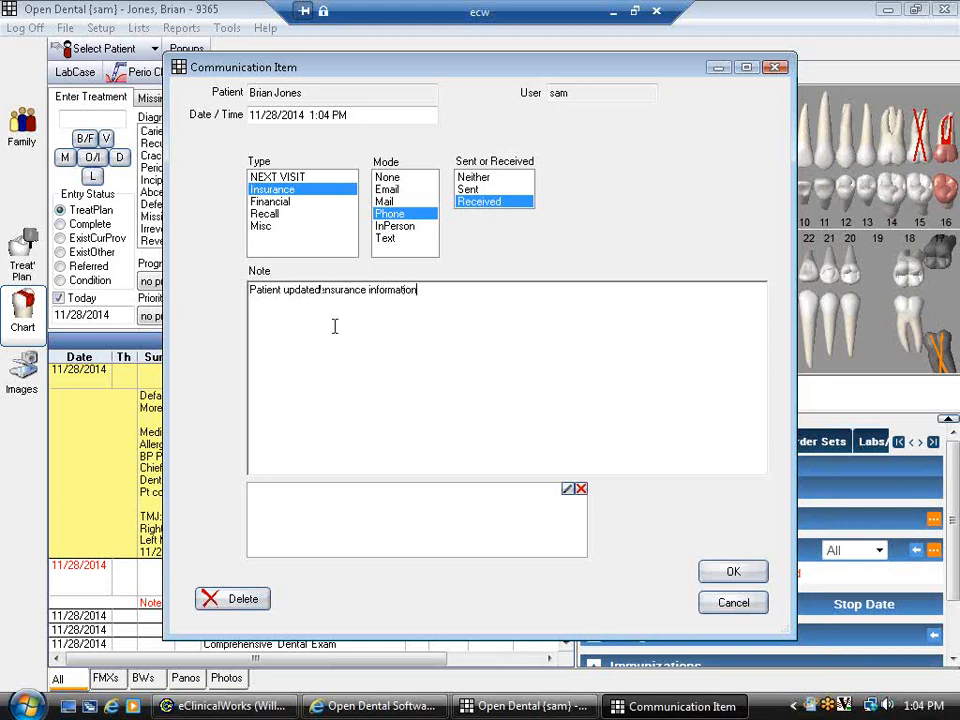
{"action": "left_click", "coordinate": [731, 572]}
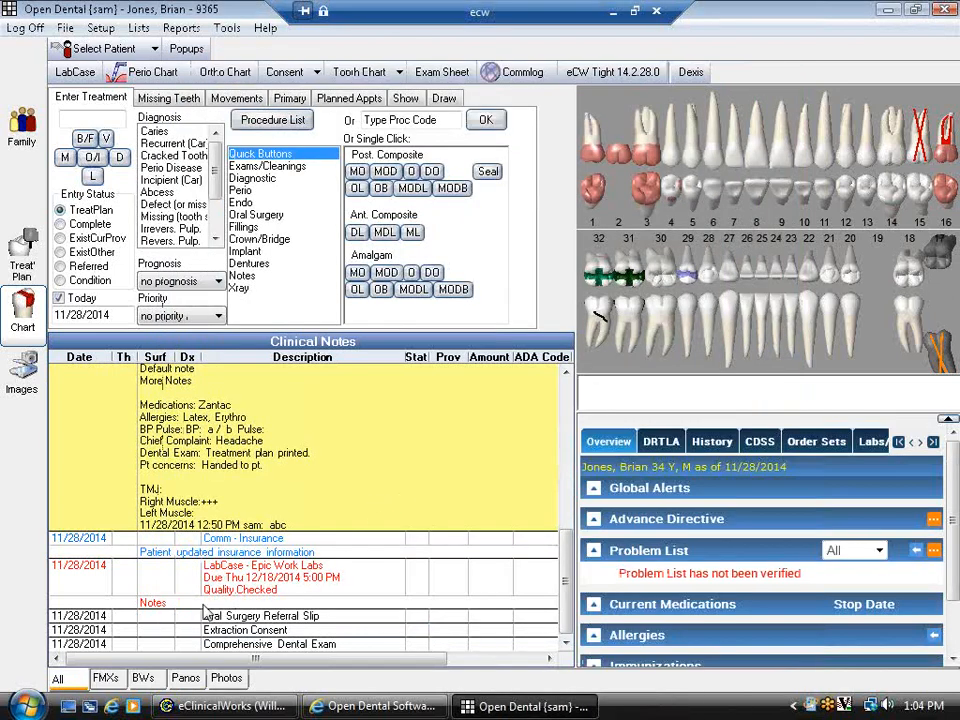
- Filter clinical notes to Comm Log and Proc Notes only, then show all types again
{"action": "left_click", "coordinate": [225, 545]}
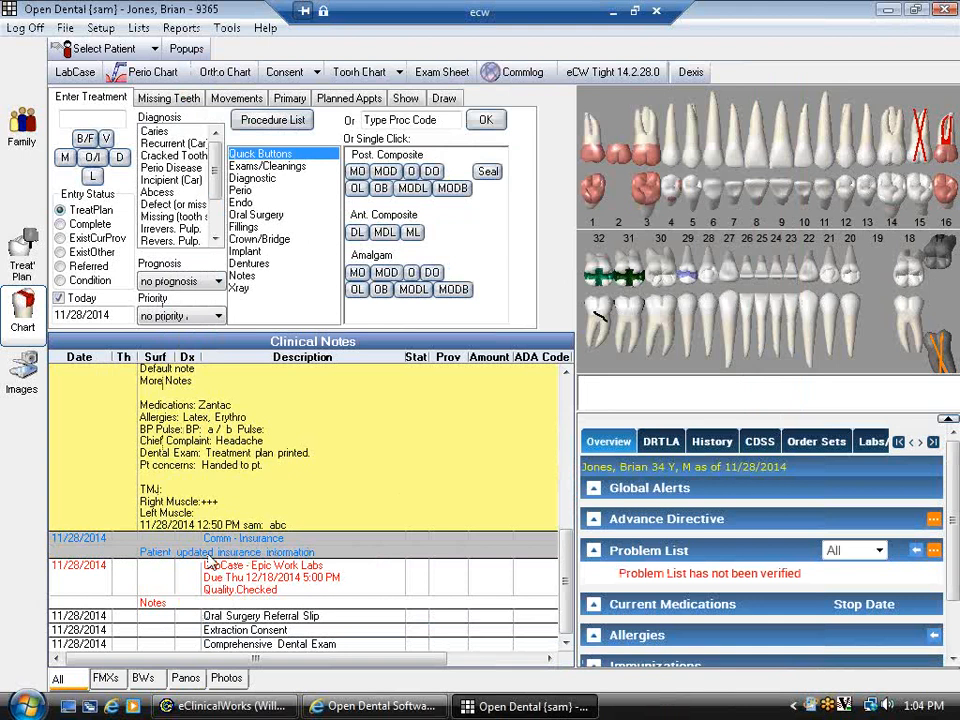
{"action": "left_click", "coordinate": [405, 99]}
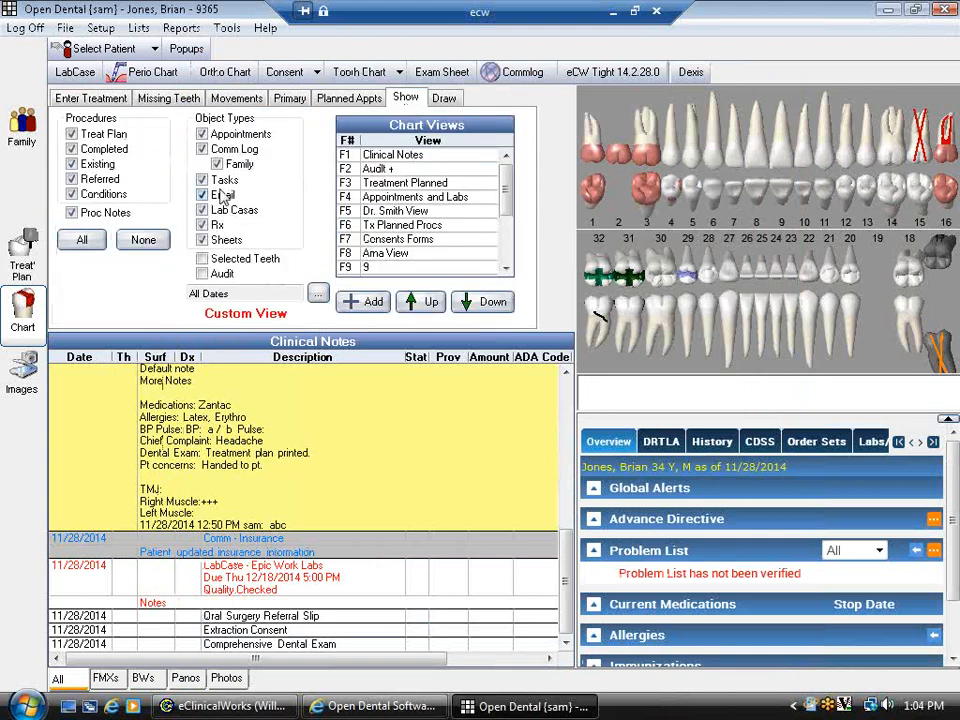
{"action": "left_click", "coordinate": [143, 240]}
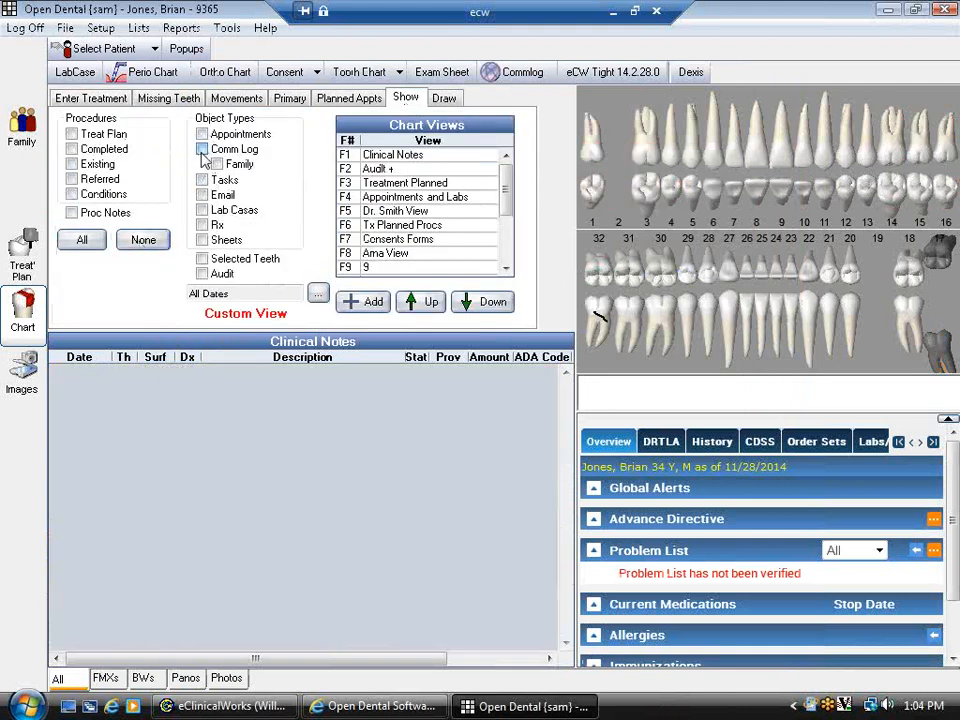
{"action": "left_click", "coordinate": [202, 149]}
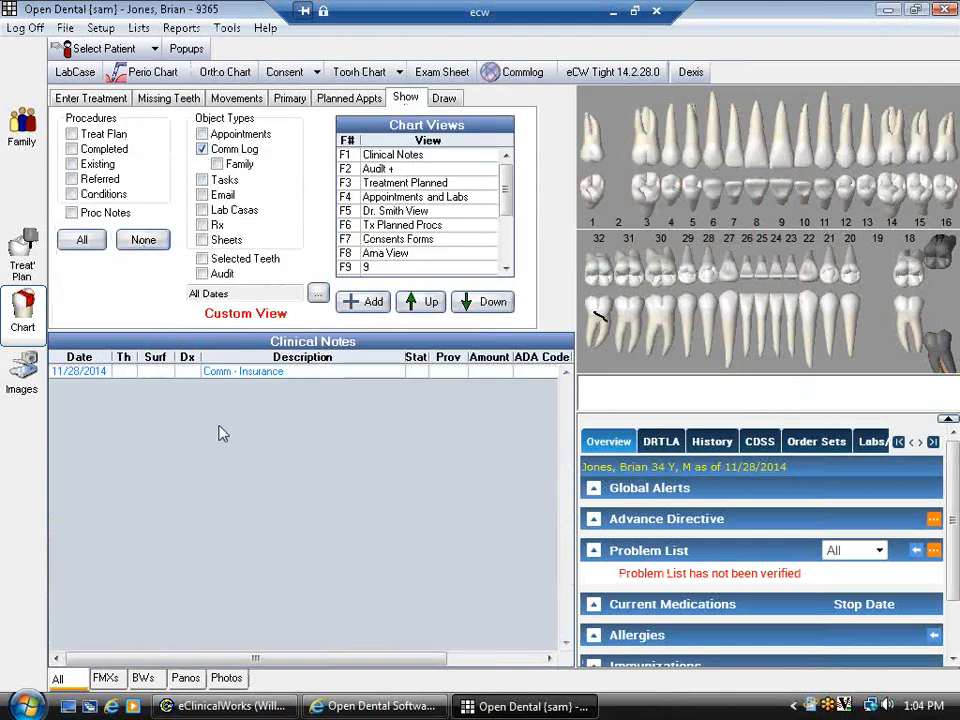
{"action": "left_click", "coordinate": [71, 213]}
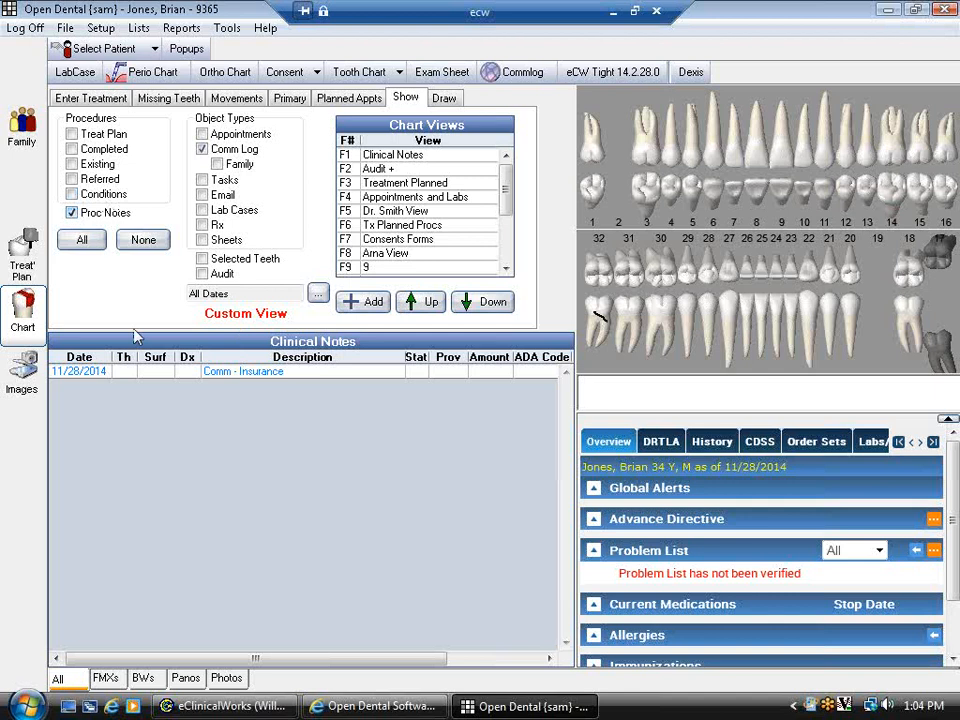
{"action": "left_click", "coordinate": [94, 241]}
{"action": "left_click", "coordinate": [80, 97]}
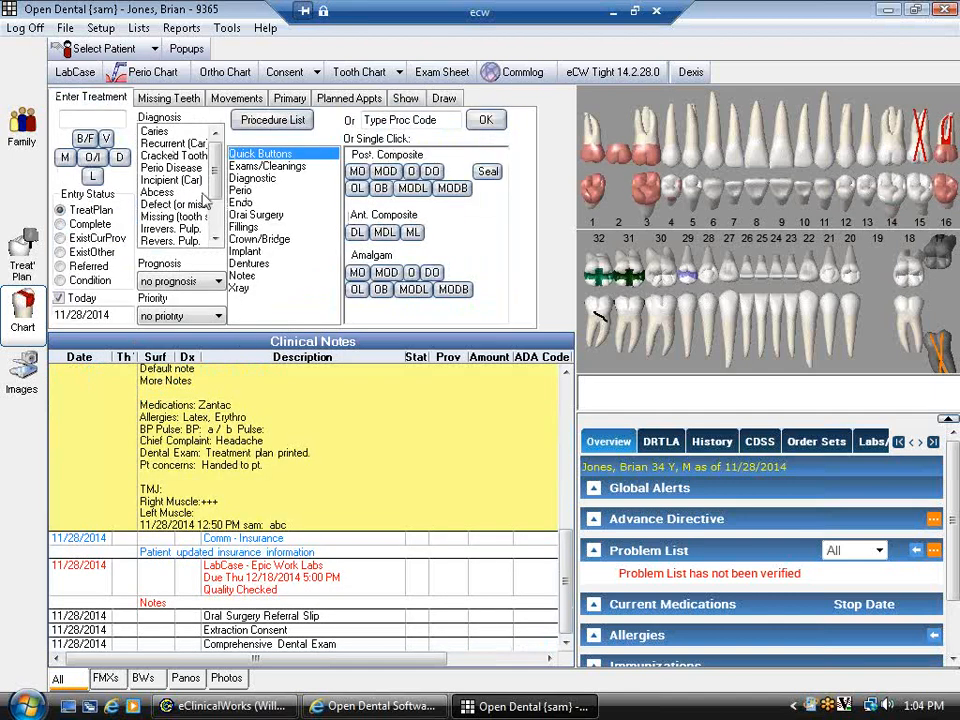
- Add a patient popup warning of a severe latex allergy
{"action": "left_click", "coordinate": [180, 51]}
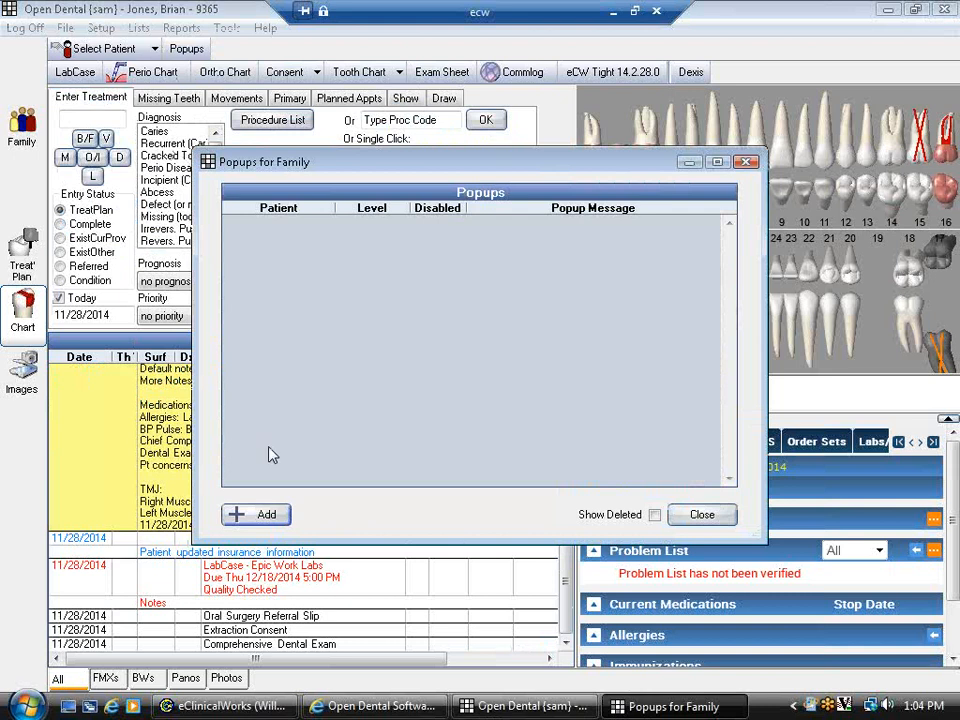
{"action": "left_click", "coordinate": [263, 516]}
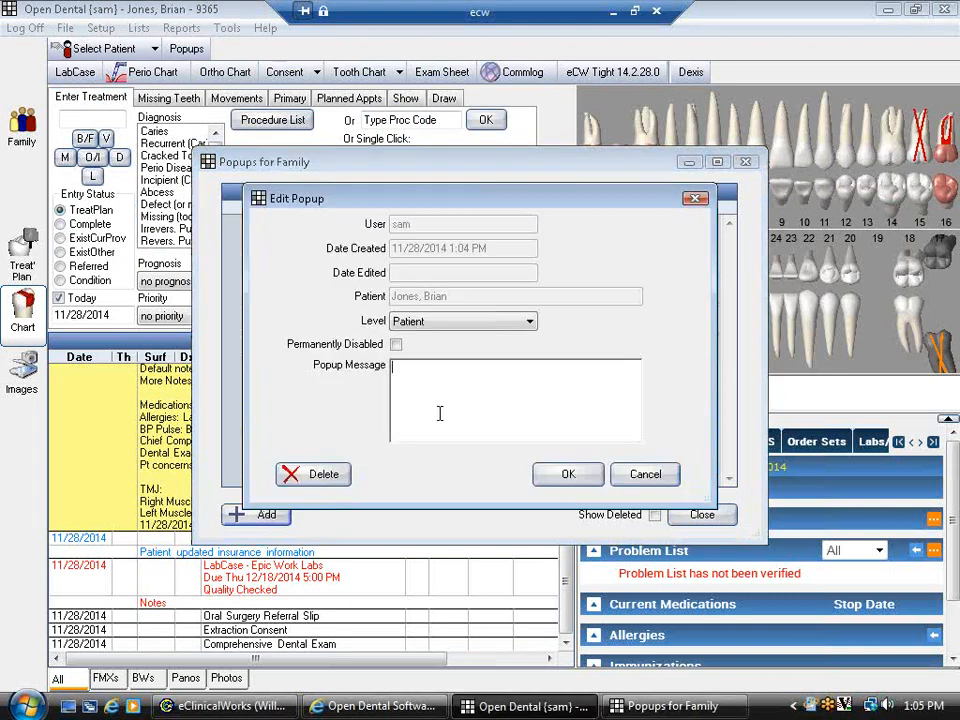
{"action": "type", "text": "Severe Latex allergy"}
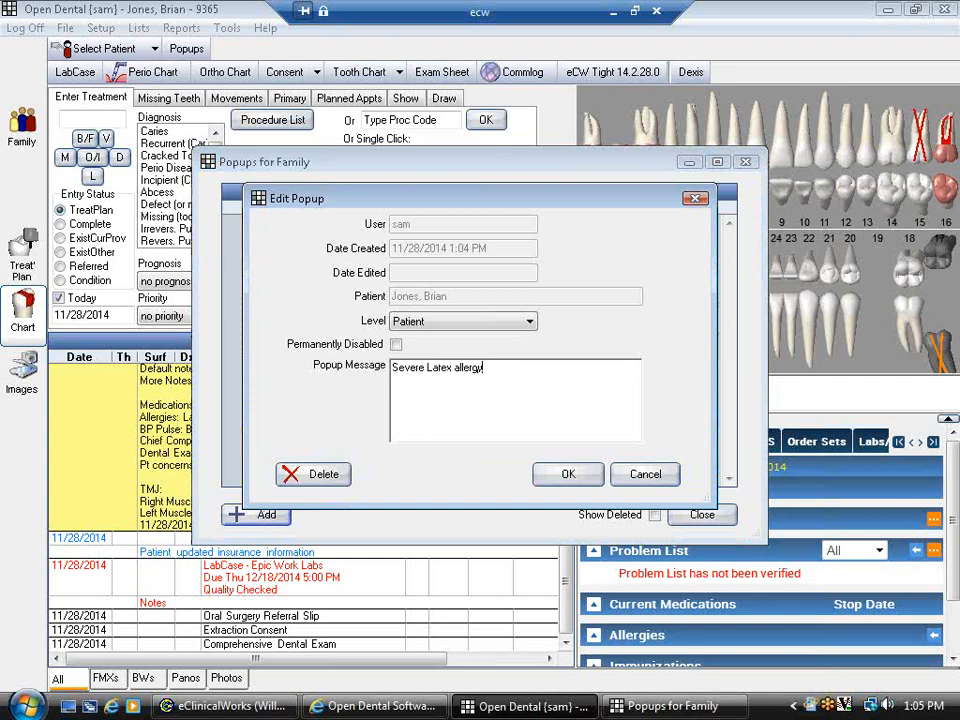
{"action": "left_click", "coordinate": [567, 474]}
{"action": "left_click", "coordinate": [700, 514]}
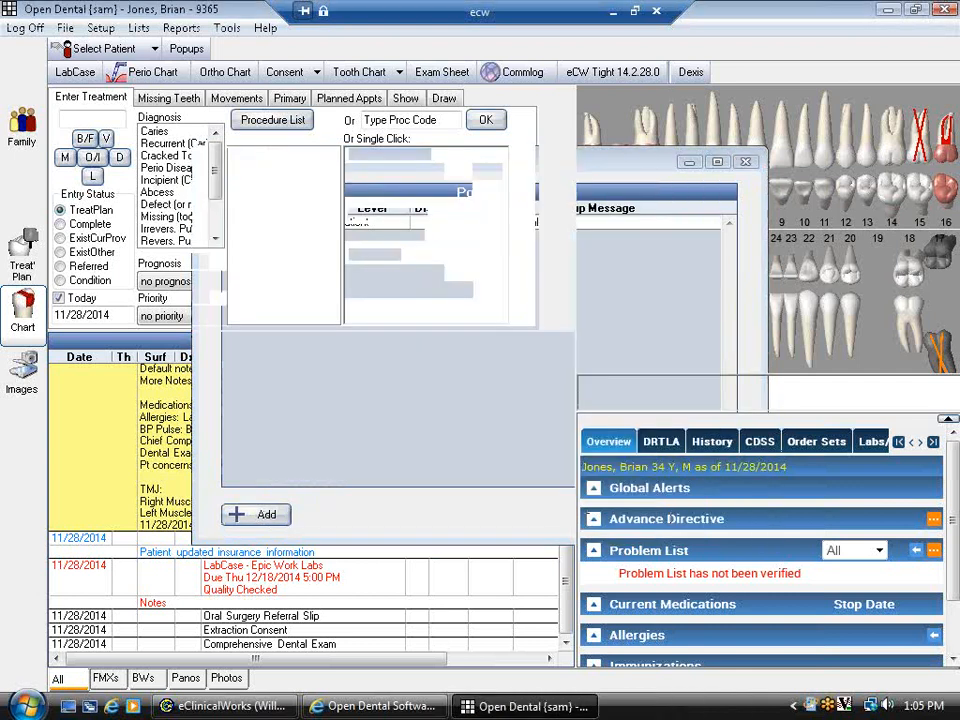
- Close Open Dental, reopen the dental chart from eClinicalWorks, and dismiss the latex allergy popup
{"action": "left_click", "coordinate": [945, 9]}
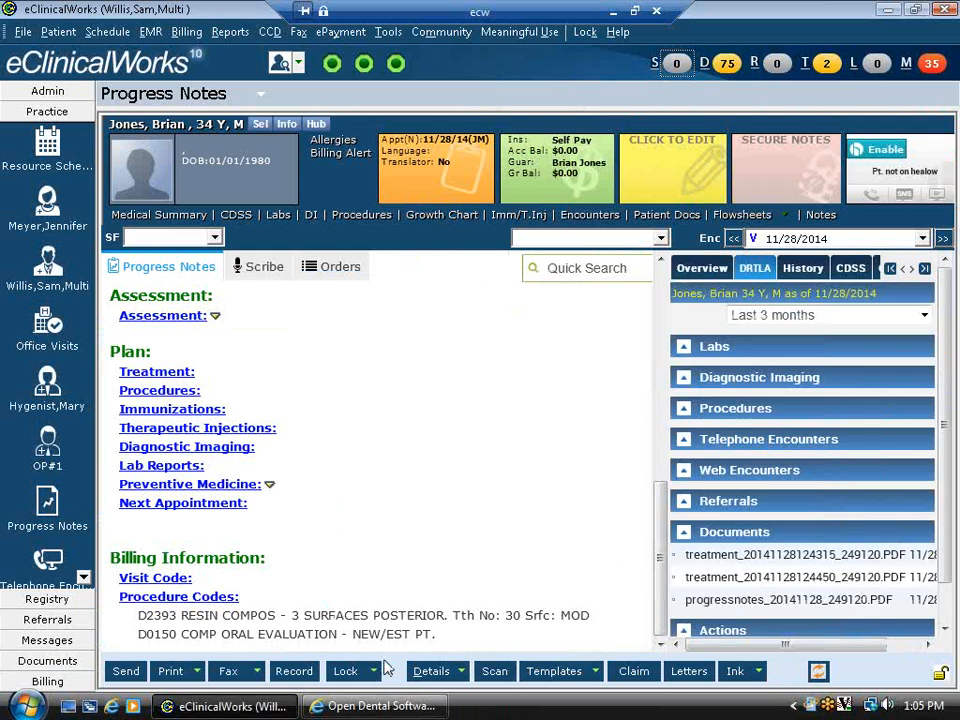
{"action": "left_click", "coordinate": [462, 676]}
{"action": "left_click", "coordinate": [448, 489]}
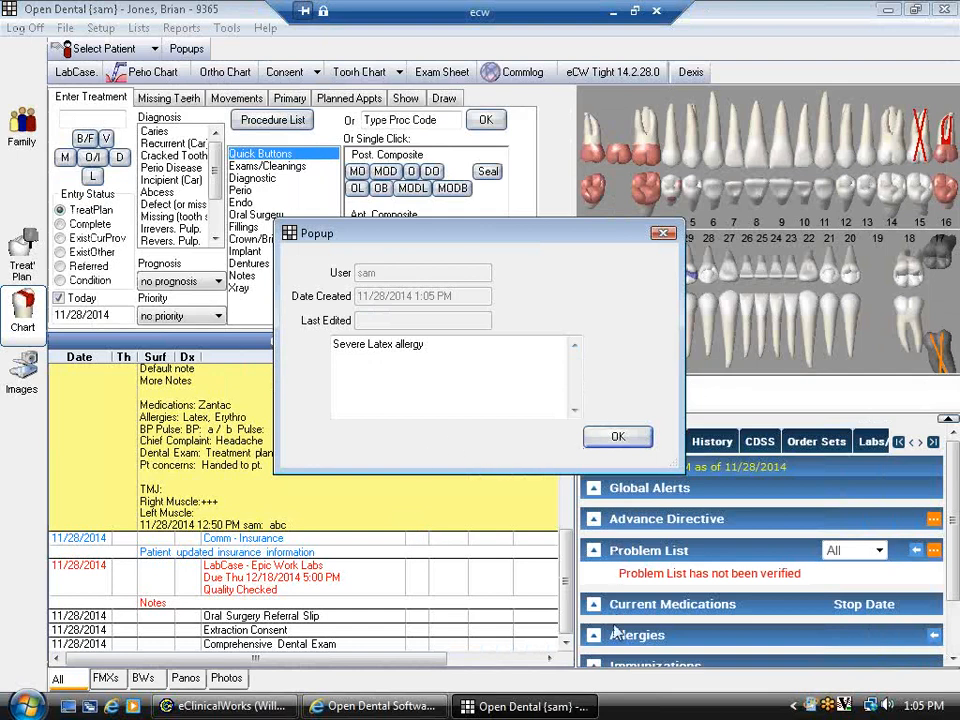
{"action": "key", "text": "Return"}
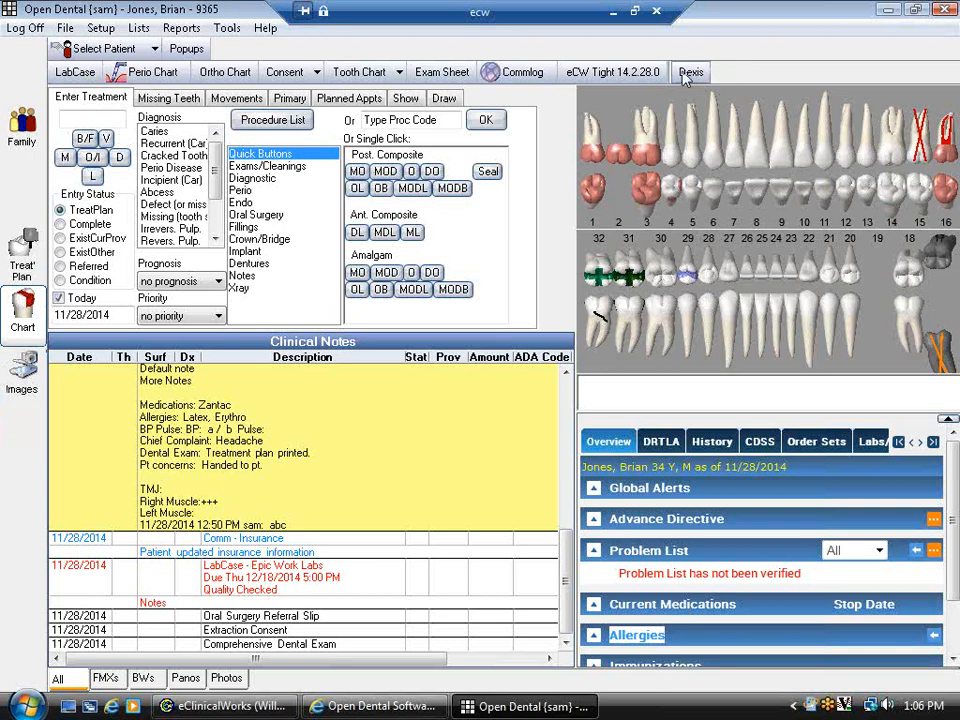
- Open Images, return to Chart to scroll the eCW panel to Documents, then reopen Images
{"action": "left_click", "coordinate": [20, 378]}
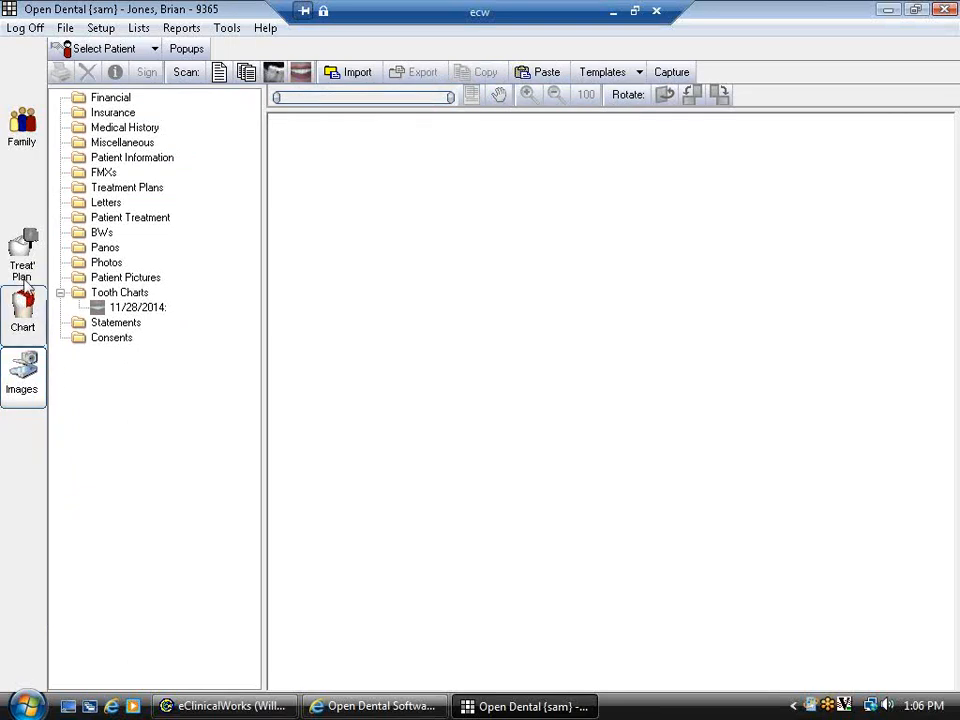
{"action": "left_click", "coordinate": [20, 318]}
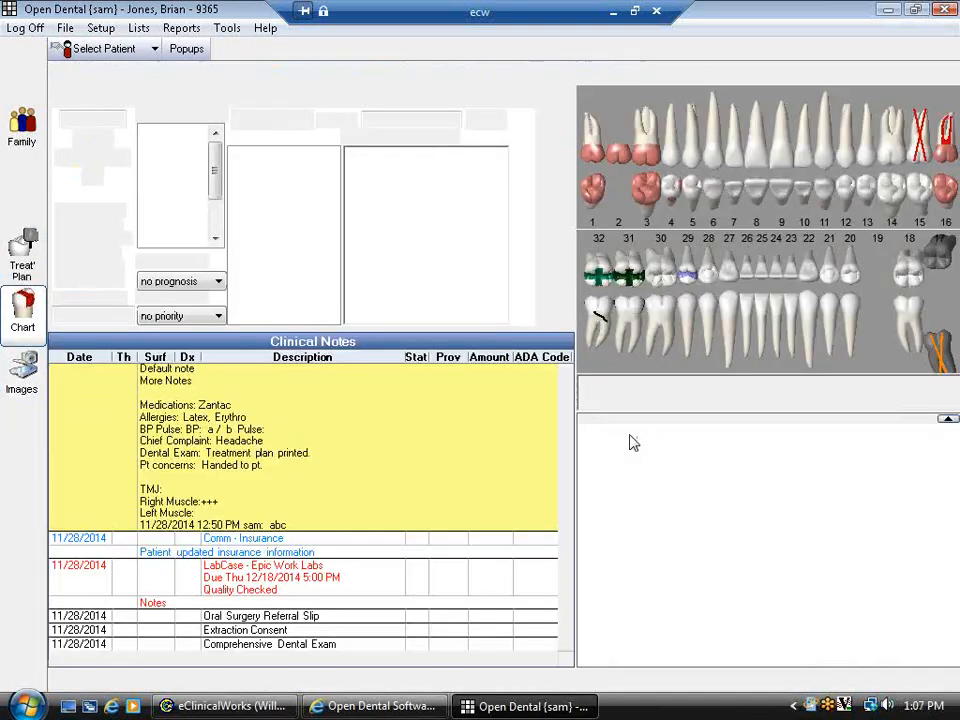
{"action": "left_click", "coordinate": [667, 447]}
{"action": "scroll", "coordinate": [868, 531], "scroll_direction": "down", "scroll_amount": 5}
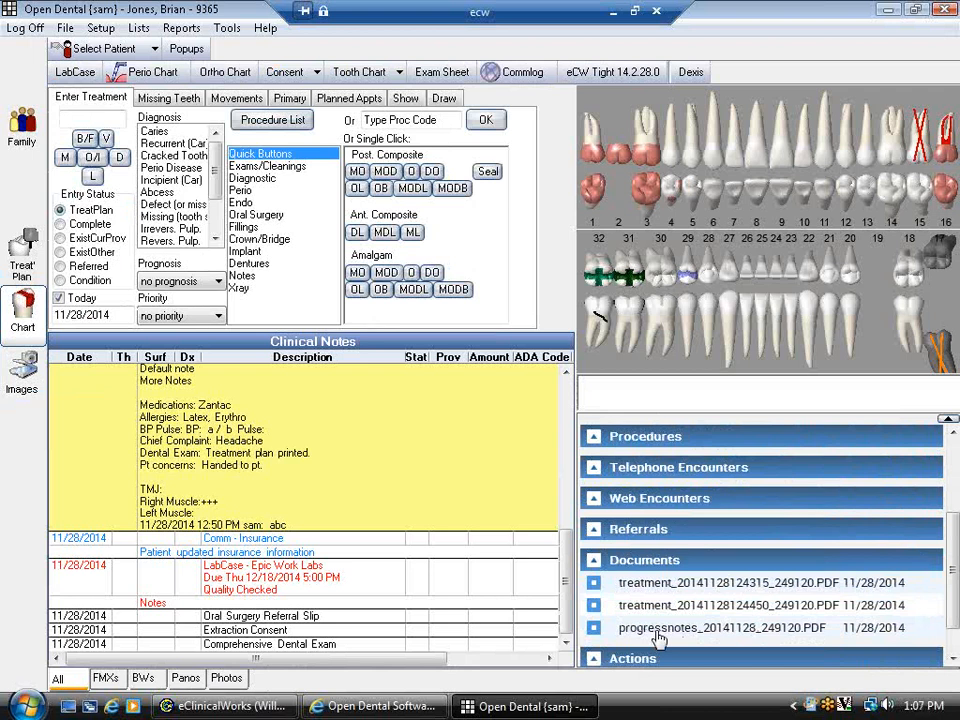
{"action": "left_click", "coordinate": [23, 385]}
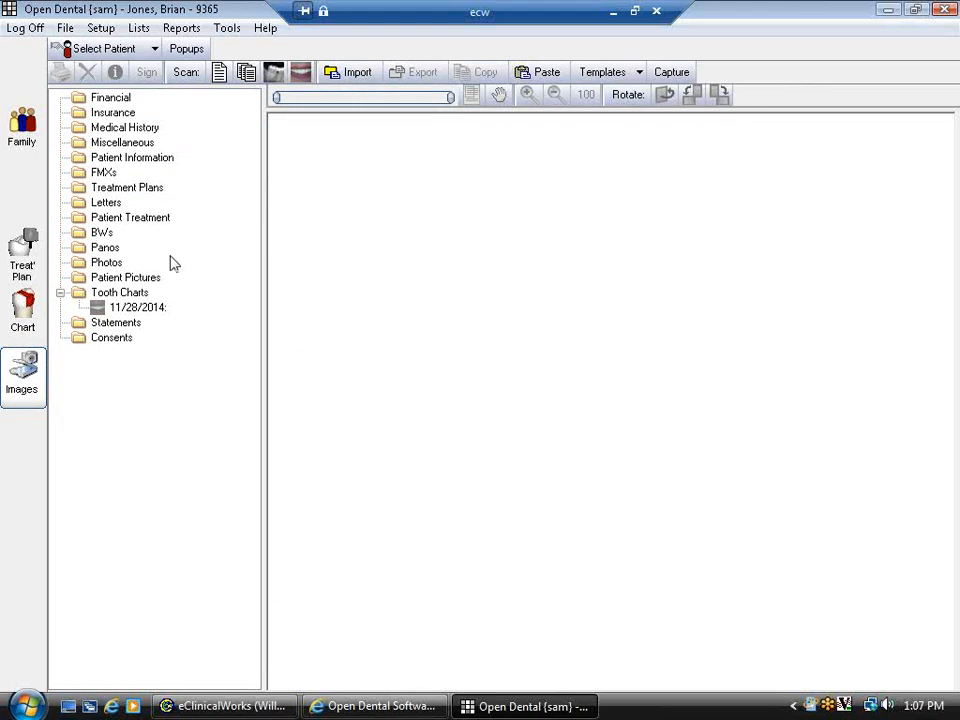
- Select the Treatment Plans folder and cancel a file import into it
{"action": "left_click", "coordinate": [125, 188]}
{"action": "left_click", "coordinate": [355, 76]}
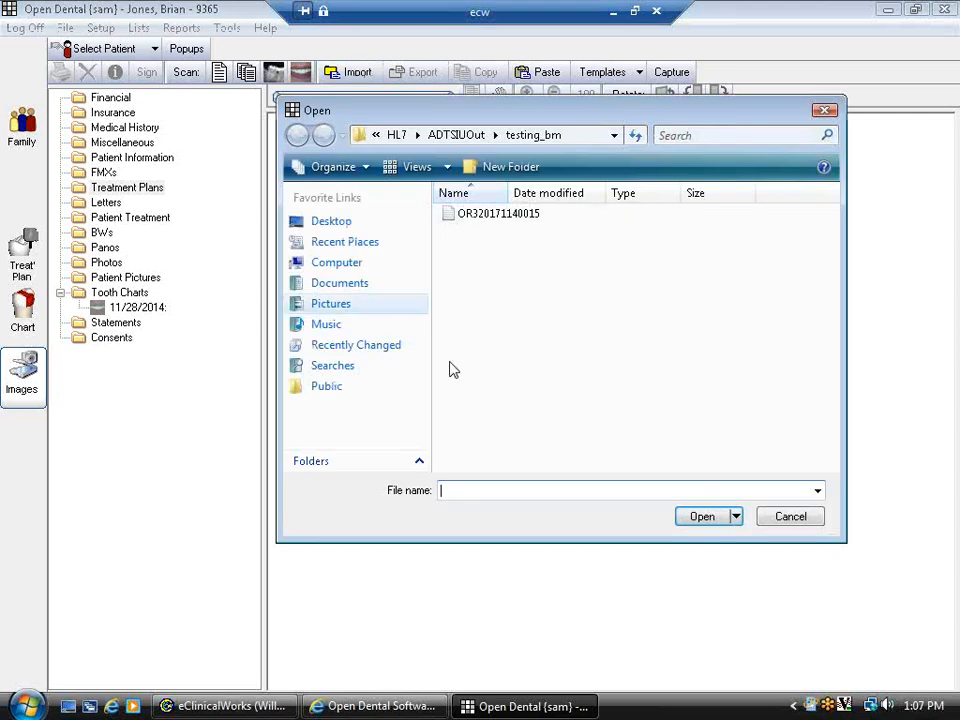
{"action": "left_click", "coordinate": [801, 517]}
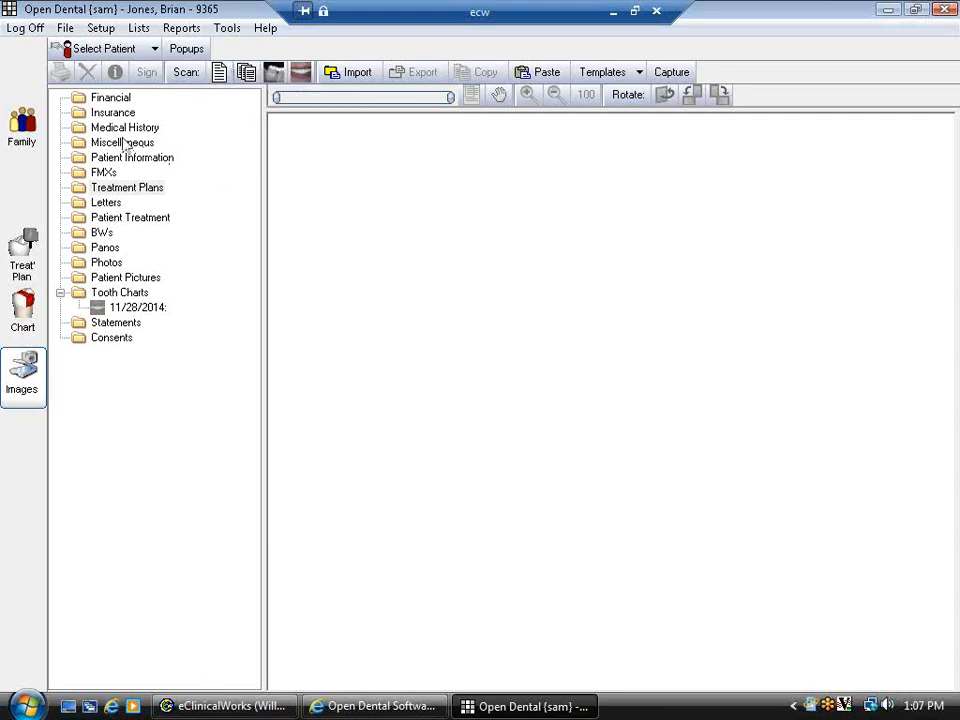
- View the 11/28/2014 tooth chart image, then go to Chart and the Family module
{"action": "left_click_drag", "start_coordinate": [137, 307], "coordinate": [115, 307]}
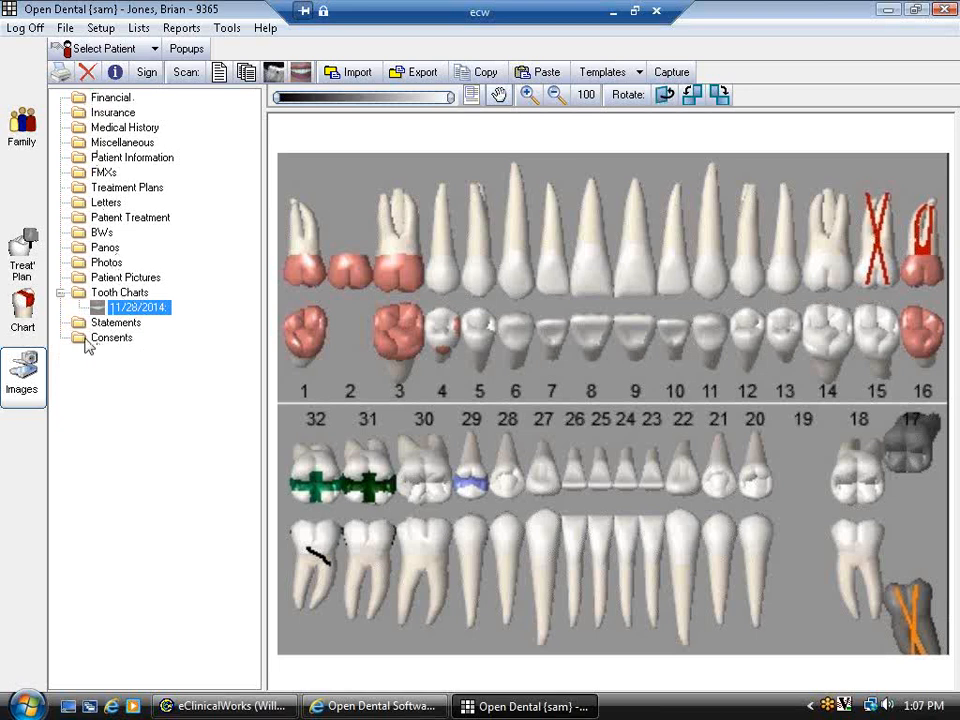
{"action": "left_click", "coordinate": [23, 312]}
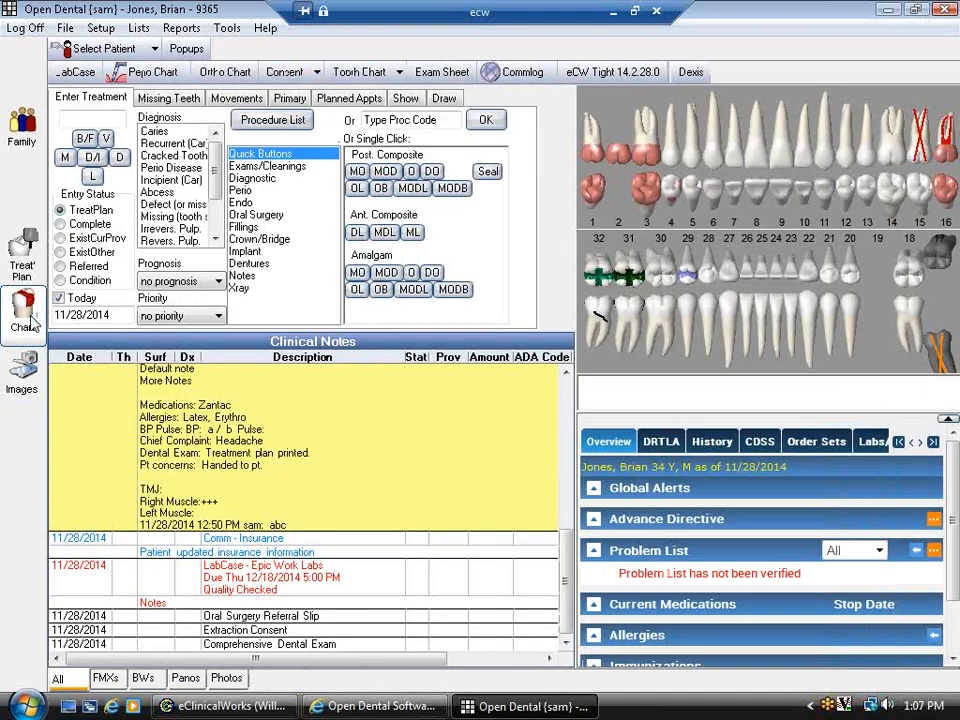
{"action": "left_click", "coordinate": [22, 125]}
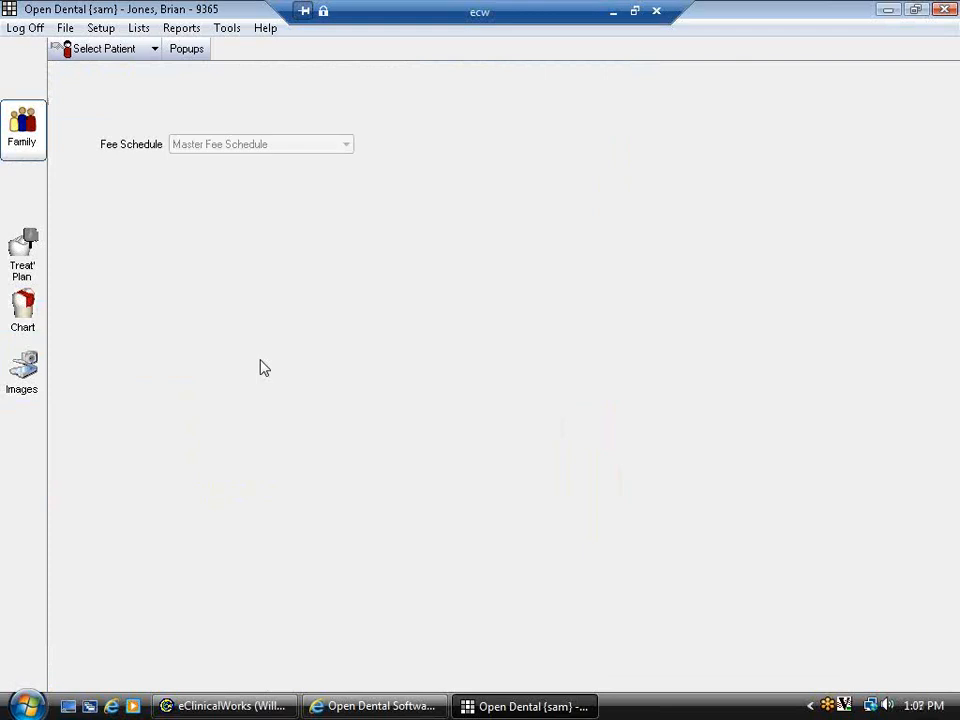
{"action": "left_click", "coordinate": [137, 30]}
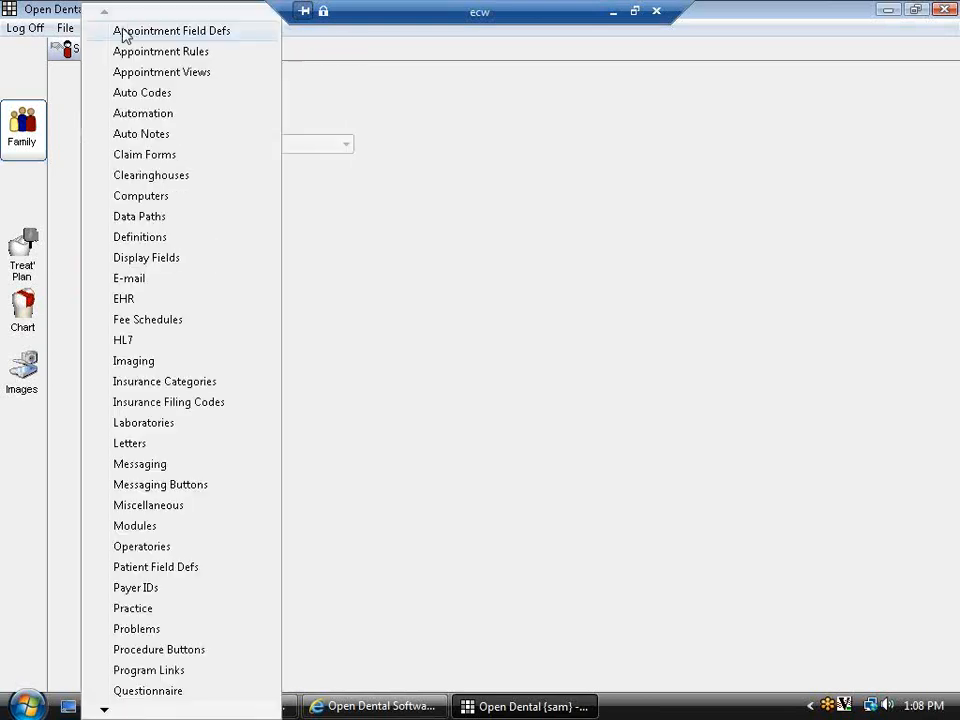
{"action": "left_click", "coordinate": [402, 125]}
{"action": "left_click", "coordinate": [22, 310]}
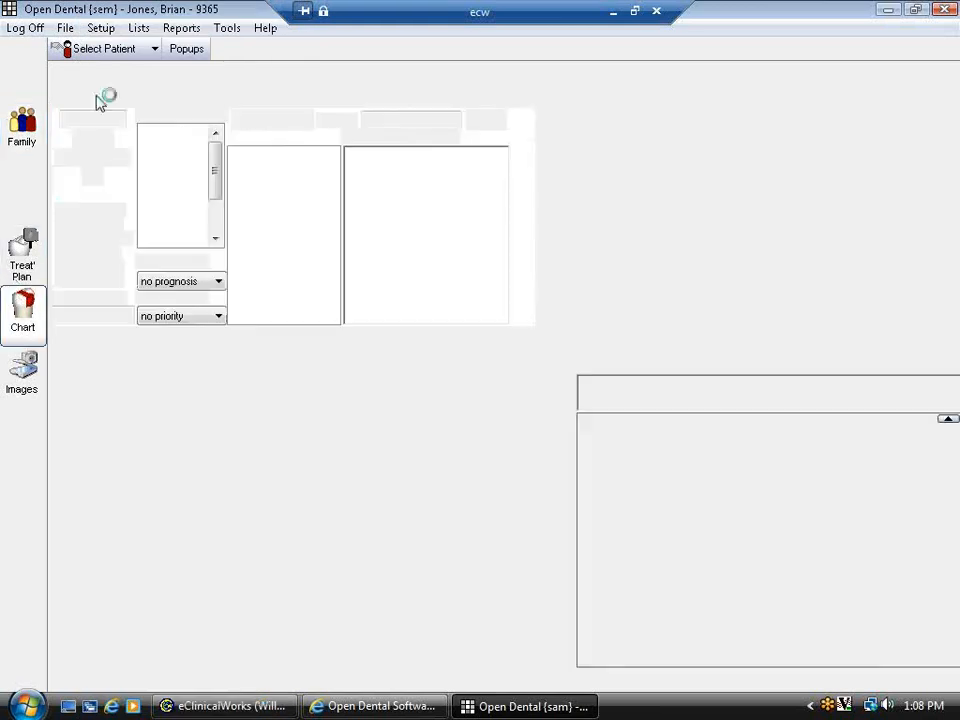
{"action": "left_click", "coordinate": [138, 29]}
{"action": "left_click", "coordinate": [196, 49]}
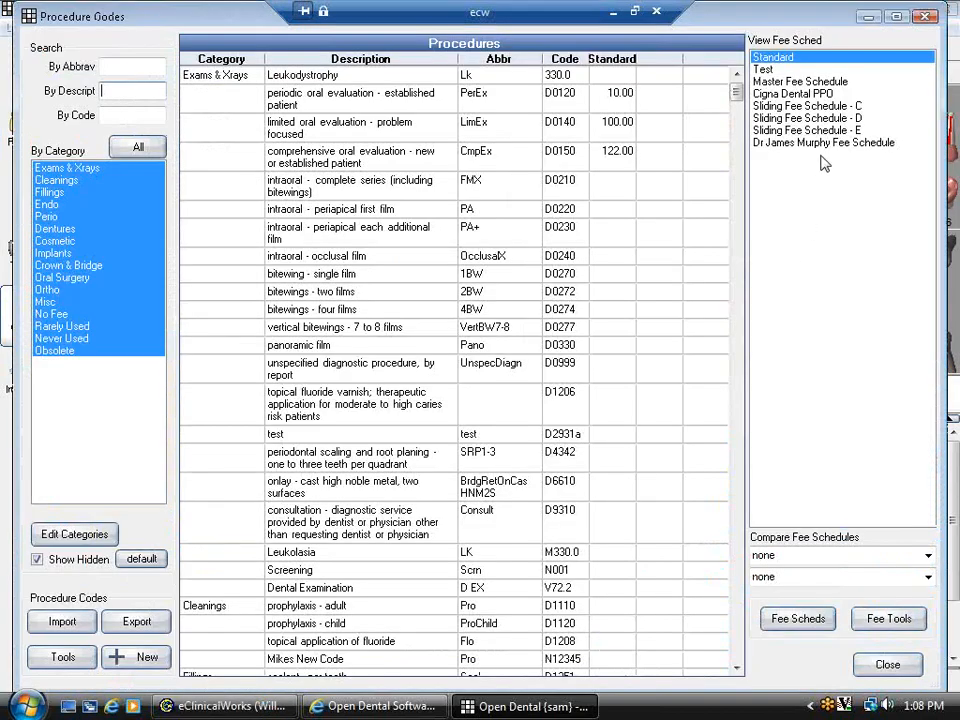
{"action": "left_click", "coordinate": [802, 106]}
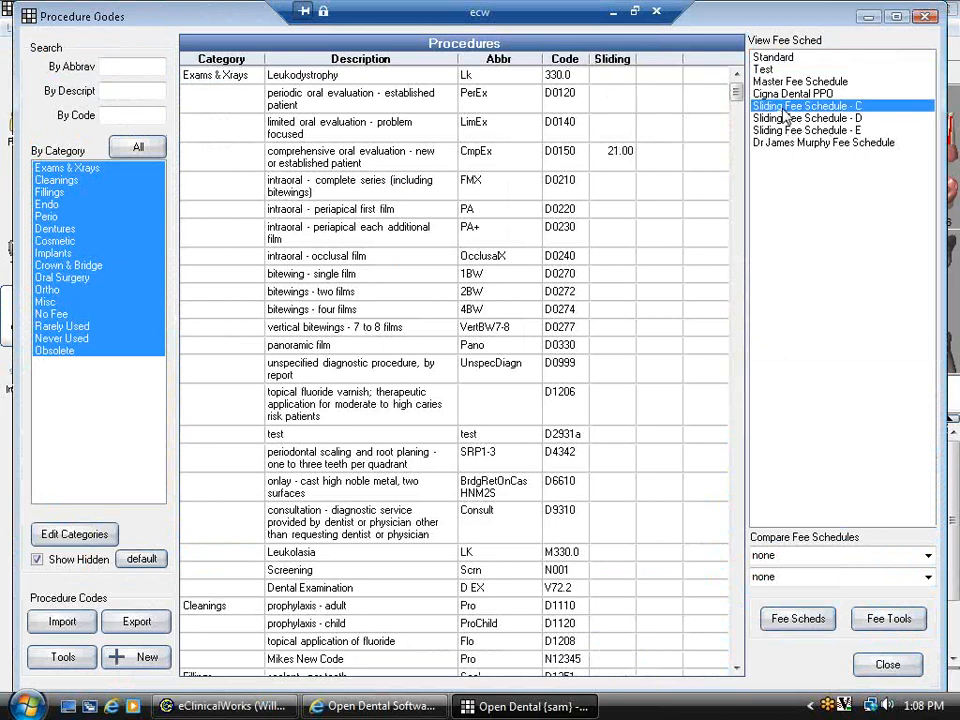
{"action": "left_click", "coordinate": [795, 118]}
{"action": "left_click", "coordinate": [795, 81]}
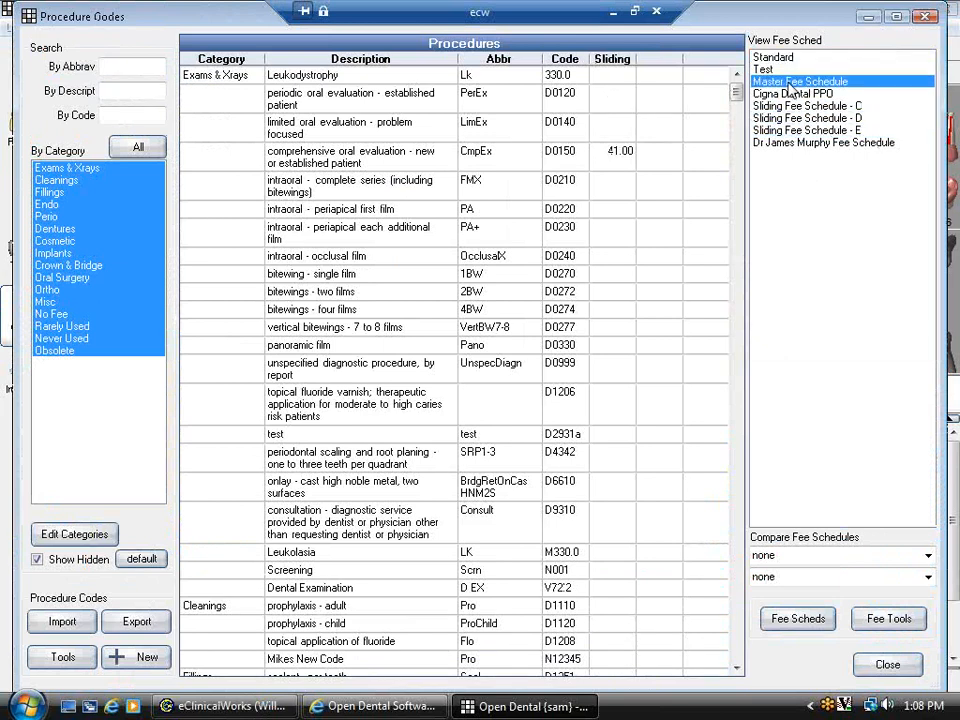
{"action": "left_click", "coordinate": [927, 16]}
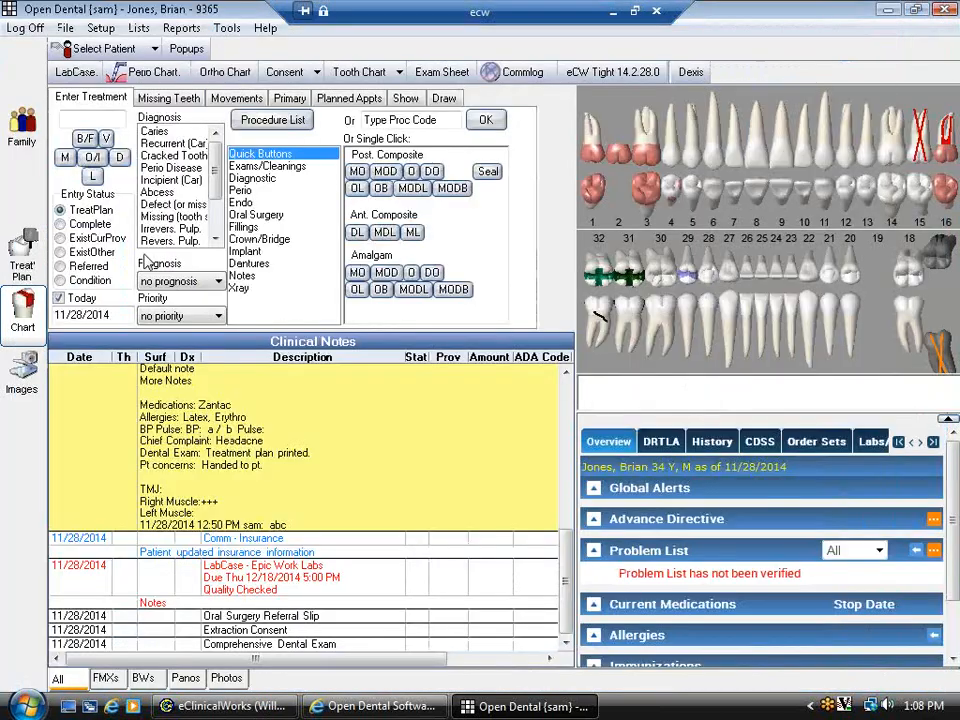
{"action": "left_click", "coordinate": [21, 130]}
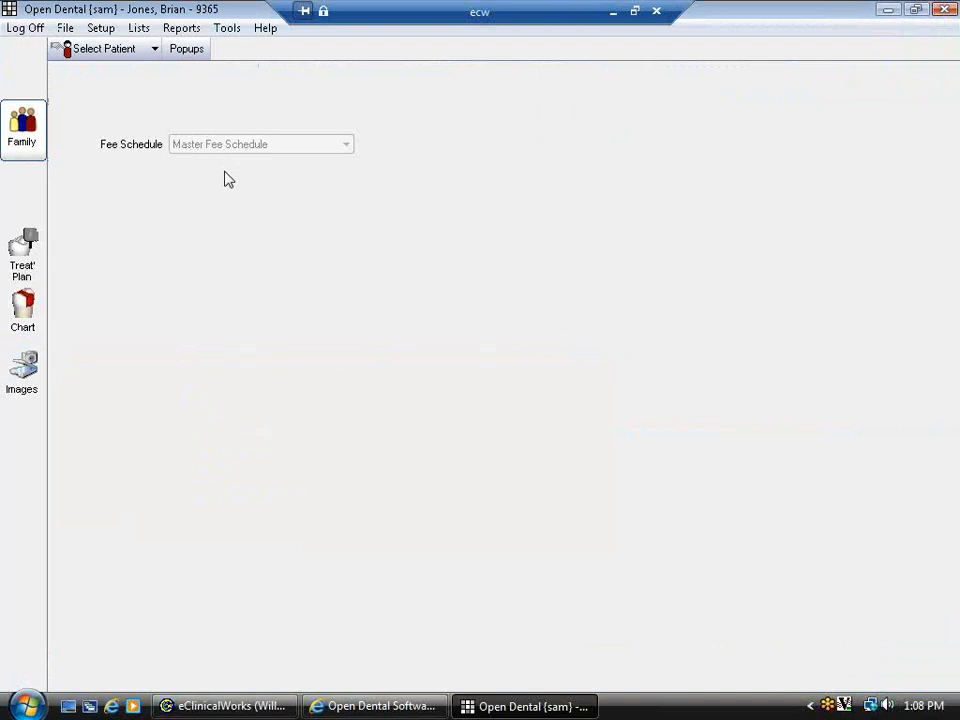
- Enable Insurance Estimates and Discount (PPO) columns in the treatment plan and select the priority 2 rows
{"action": "left_click", "coordinate": [28, 268]}
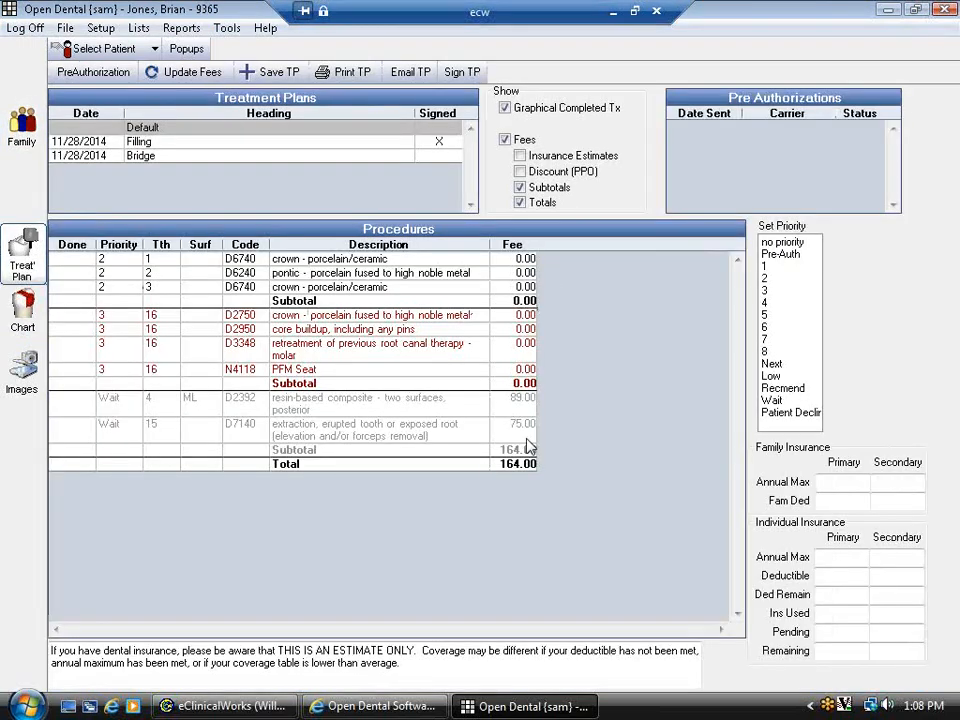
{"action": "left_click", "coordinate": [22, 122]}
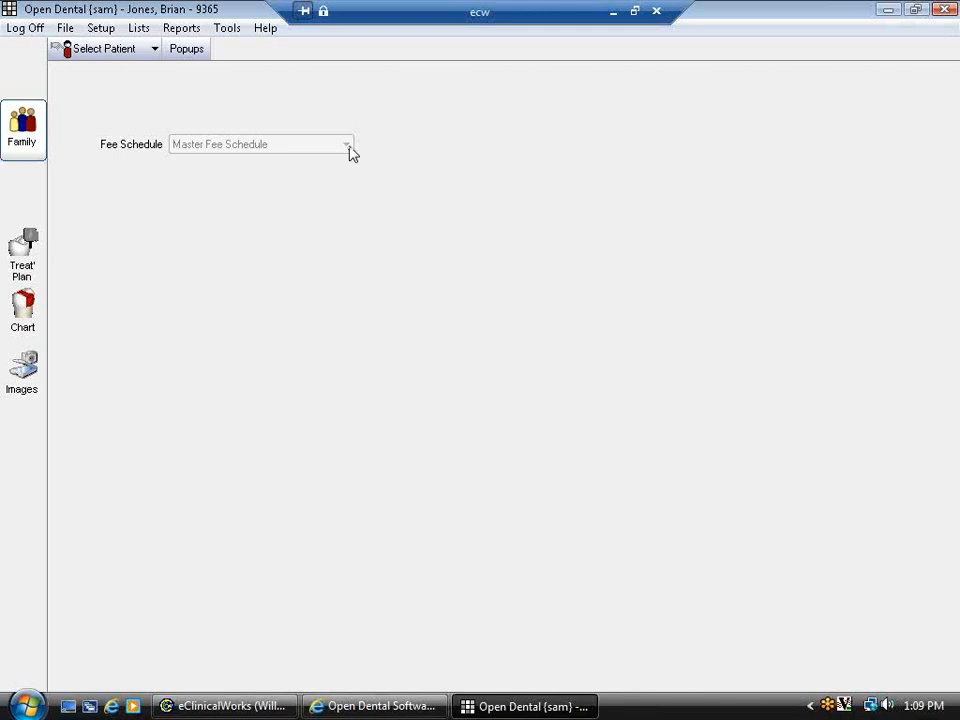
{"action": "left_click", "coordinate": [22, 255]}
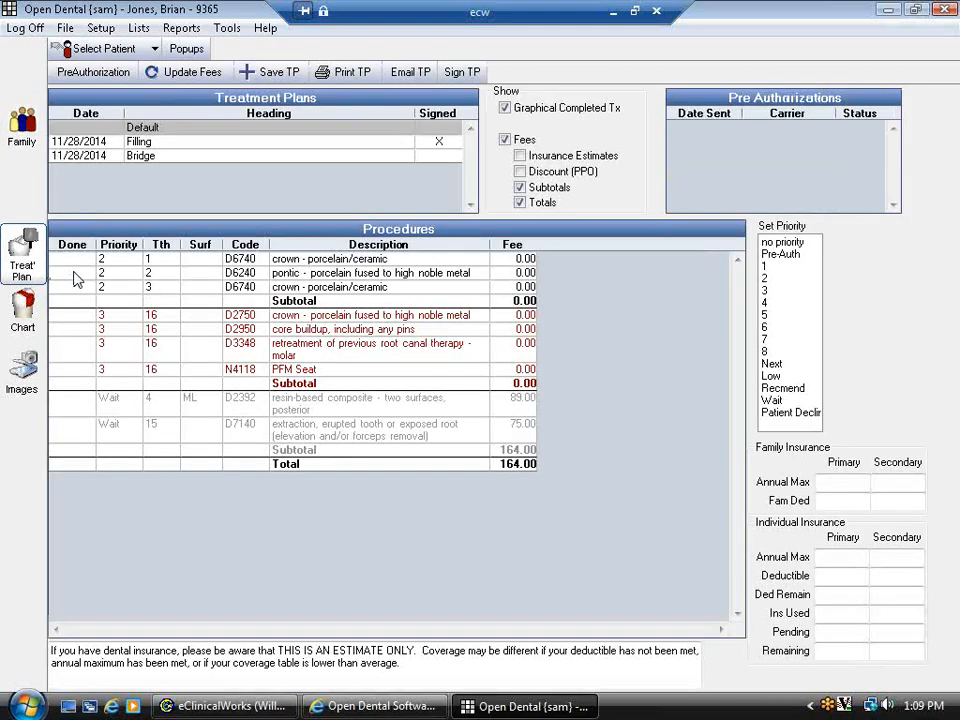
{"action": "left_click", "coordinate": [519, 156]}
{"action": "left_click", "coordinate": [519, 171]}
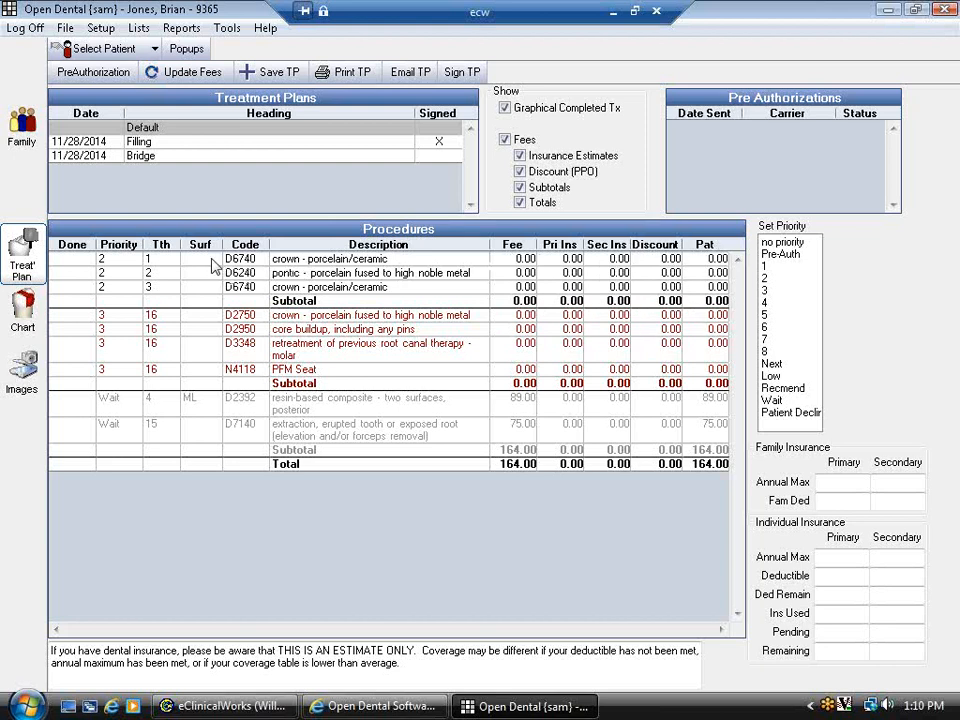
{"action": "left_click", "coordinate": [190, 301]}
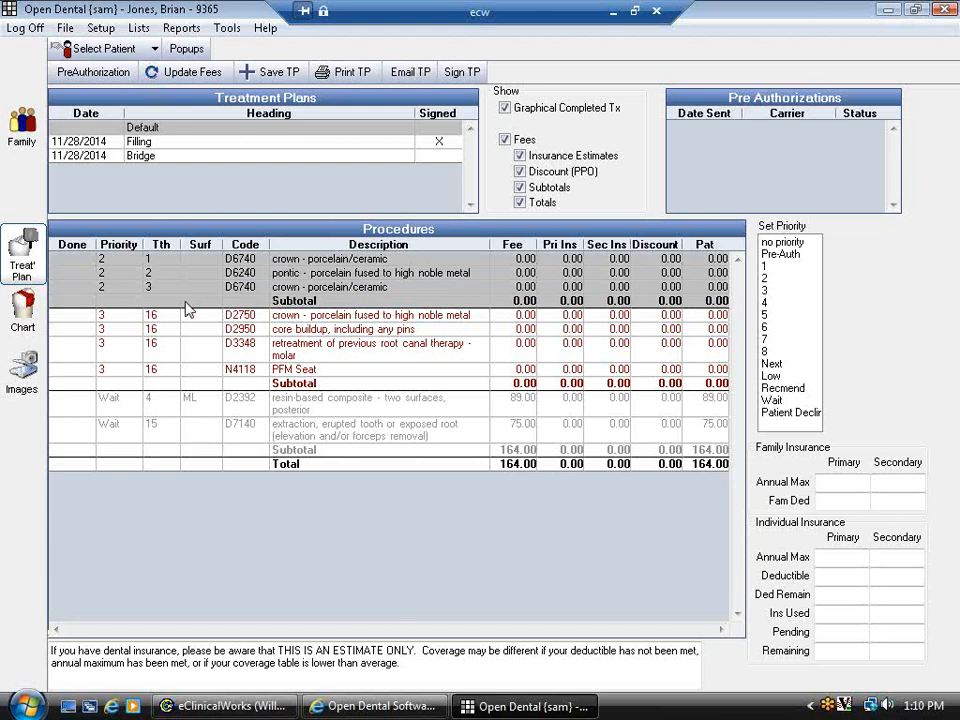
- Start a pre-authorization with subscriber relationship Self, cancel it, and return to the Chart
{"action": "left_click", "coordinate": [95, 71]}
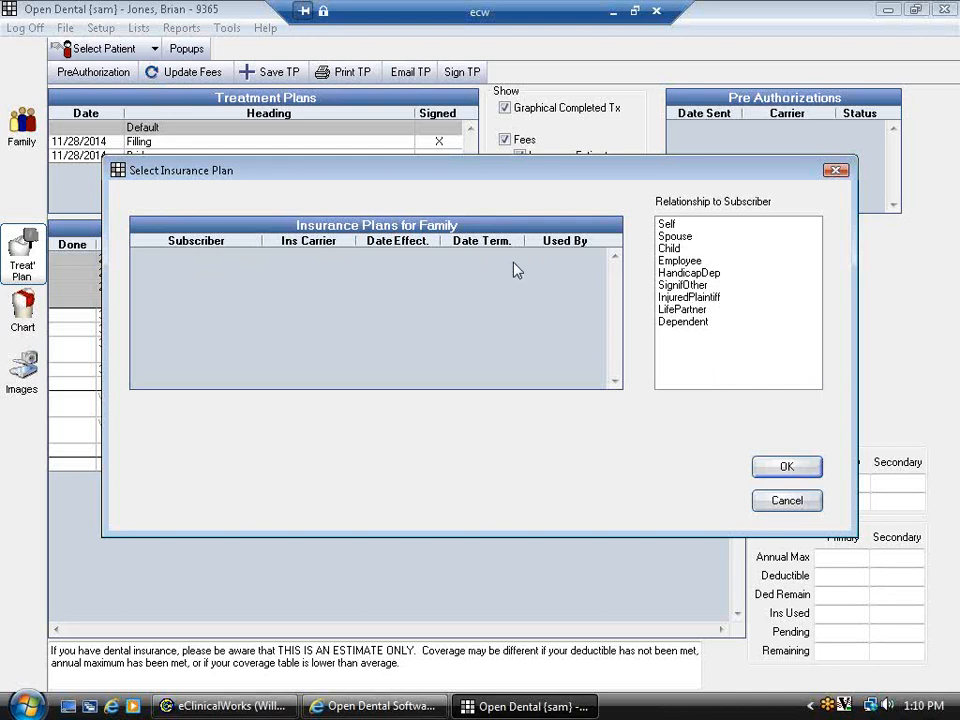
{"action": "left_click", "coordinate": [668, 224]}
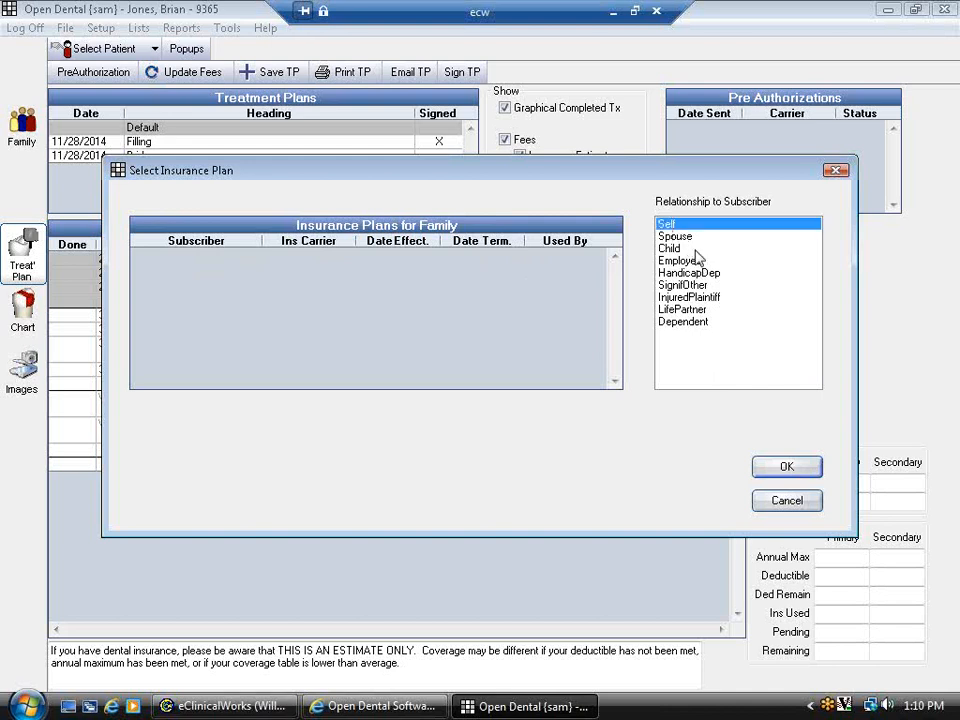
{"action": "left_click", "coordinate": [778, 503]}
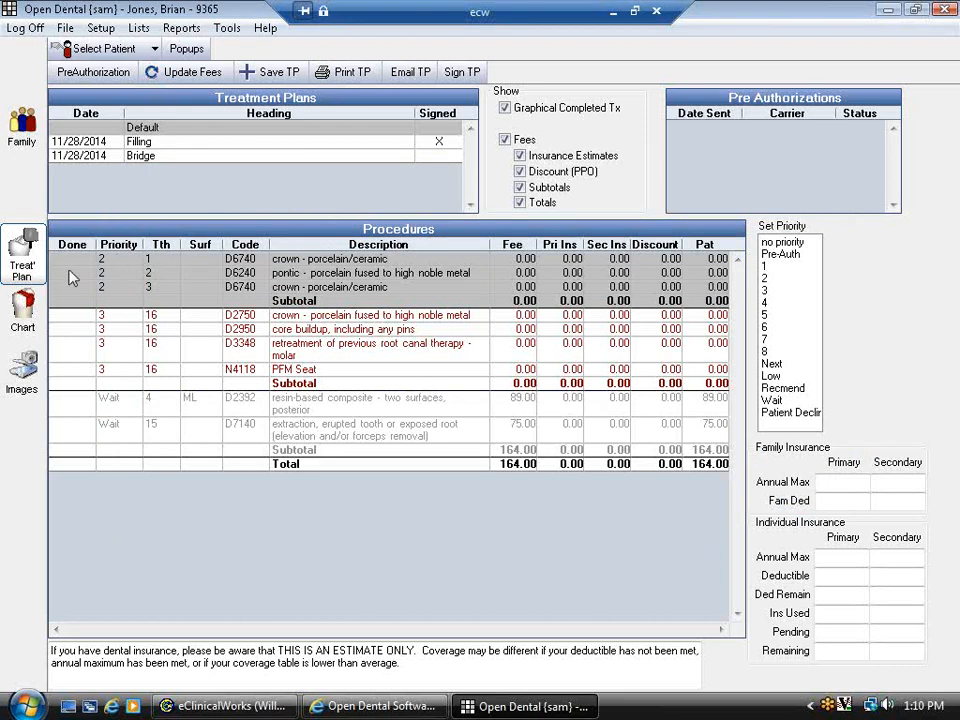
{"action": "left_click", "coordinate": [23, 308]}
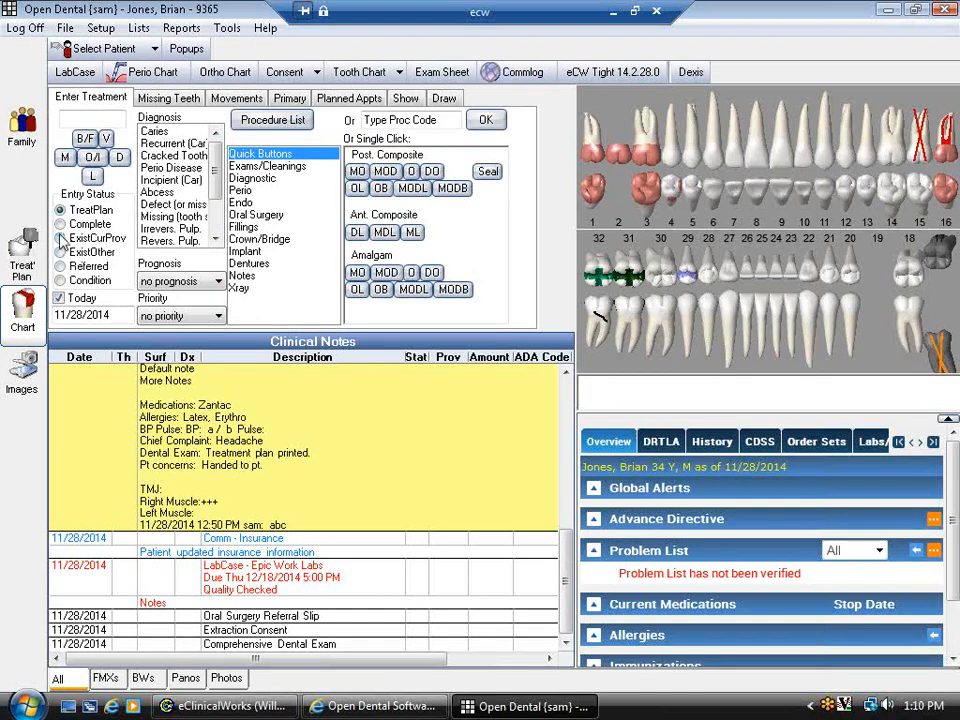
- Glance at the Help menu, then bring up the Open Dental online User Manual contents in Internet Explorer
{"action": "left_click", "coordinate": [265, 28]}
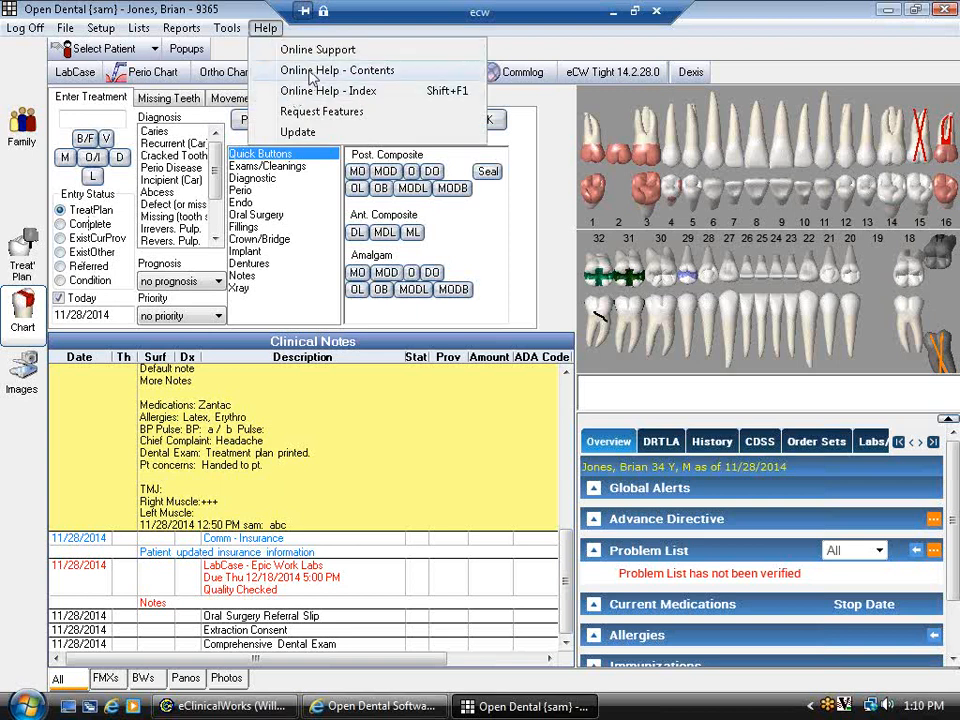
{"action": "left_click", "coordinate": [310, 353]}
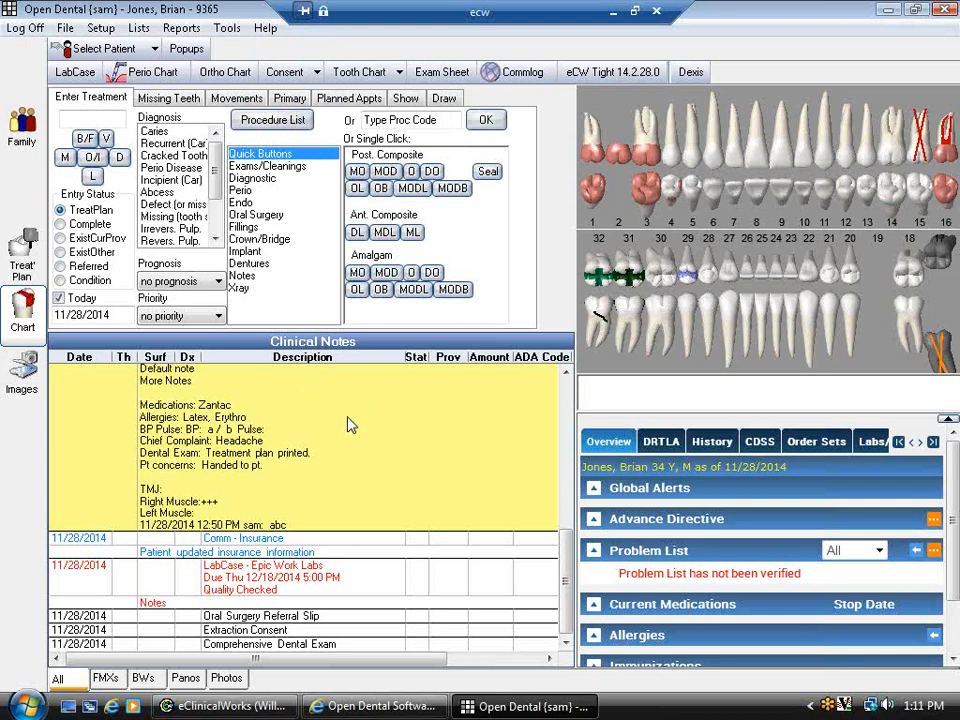
{"action": "left_click", "coordinate": [370, 707]}
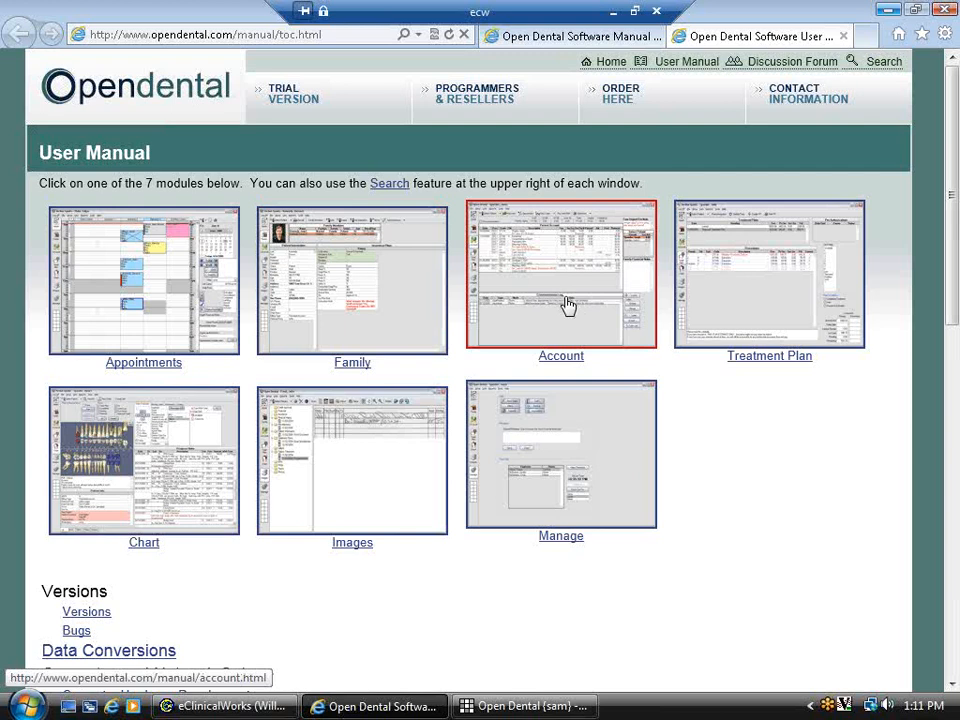
- Browse the manual's Chart module and Perio Chart pages, then return to the Chart page
{"action": "left_click", "coordinate": [150, 458]}
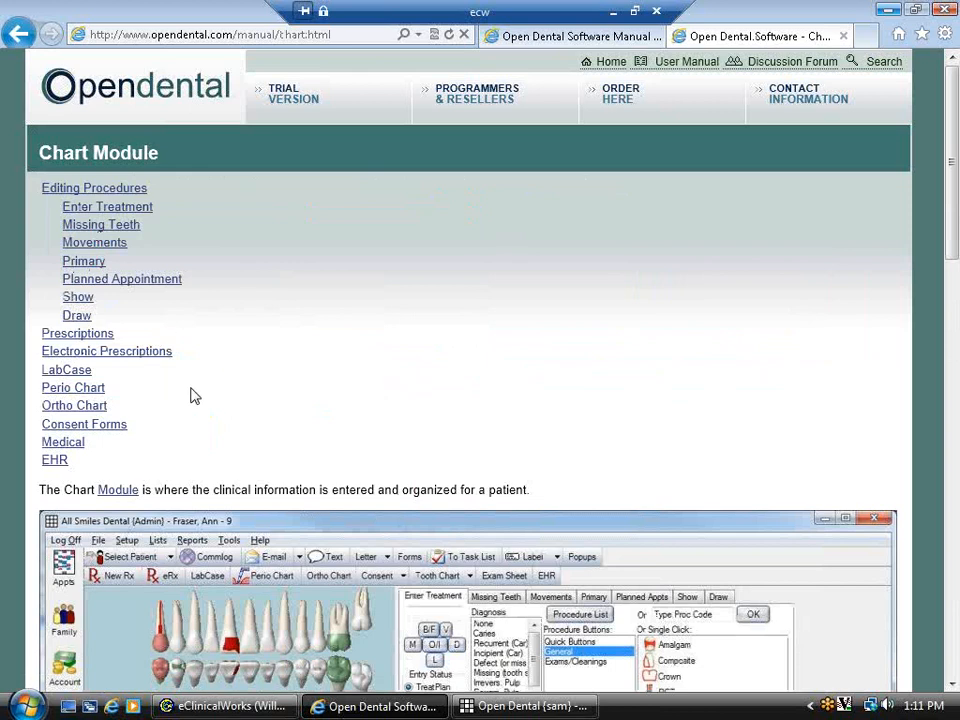
{"action": "left_click", "coordinate": [100, 389]}
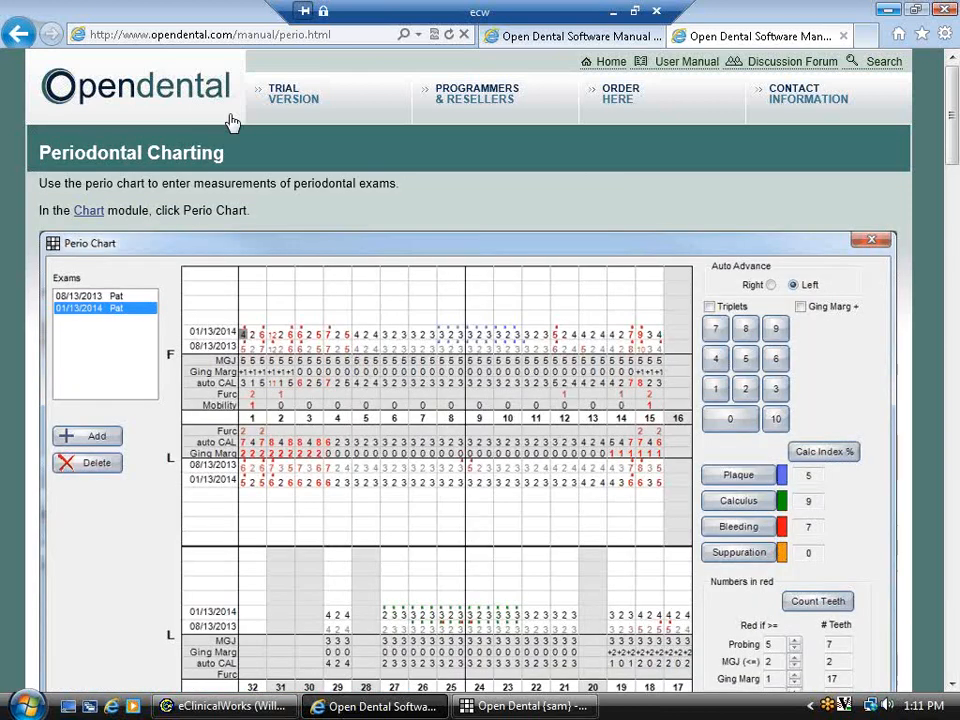
{"action": "left_click", "coordinate": [14, 35]}
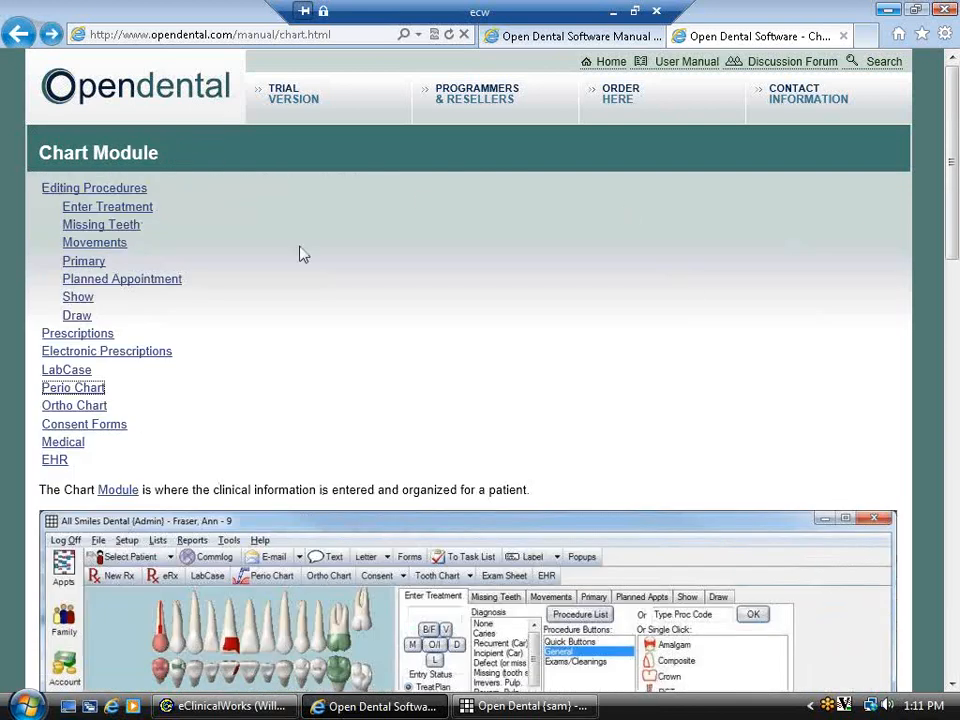
- Open Help > Online Help - Index from Open Dental and search the manual for 'perio'
{"action": "left_click", "coordinate": [470, 706]}
{"action": "left_click", "coordinate": [266, 28]}
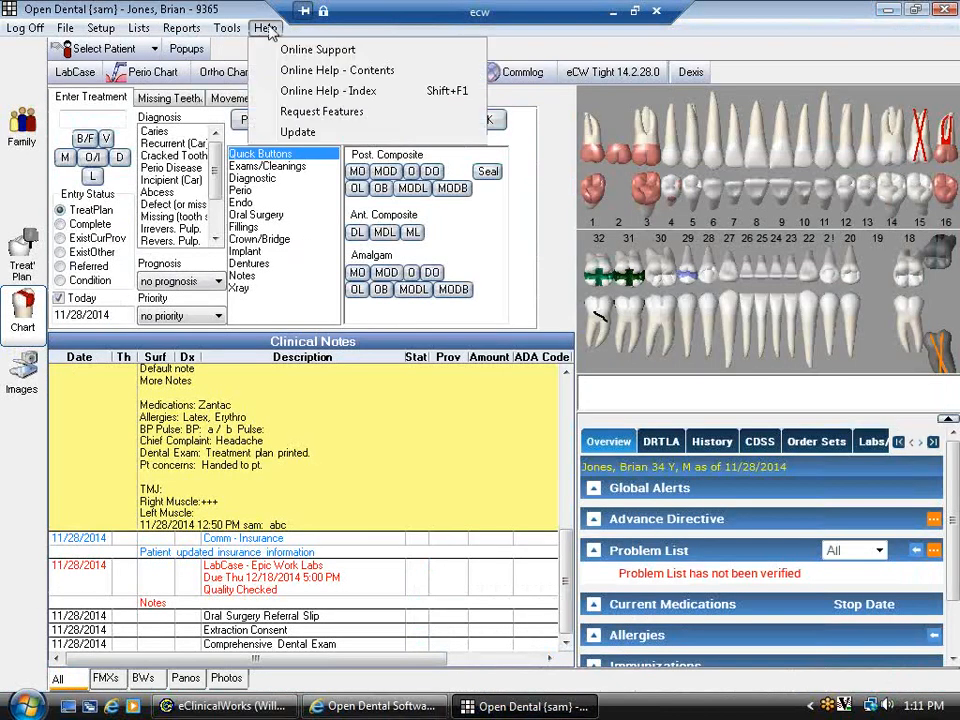
{"action": "left_click", "coordinate": [298, 92]}
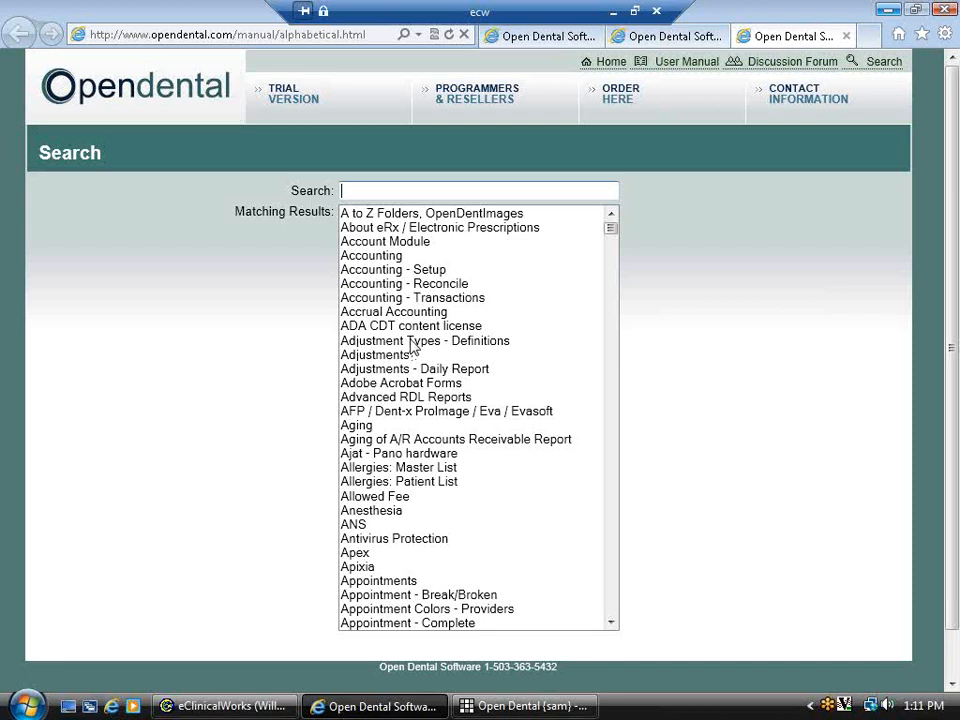
{"action": "type", "text": "perio"}
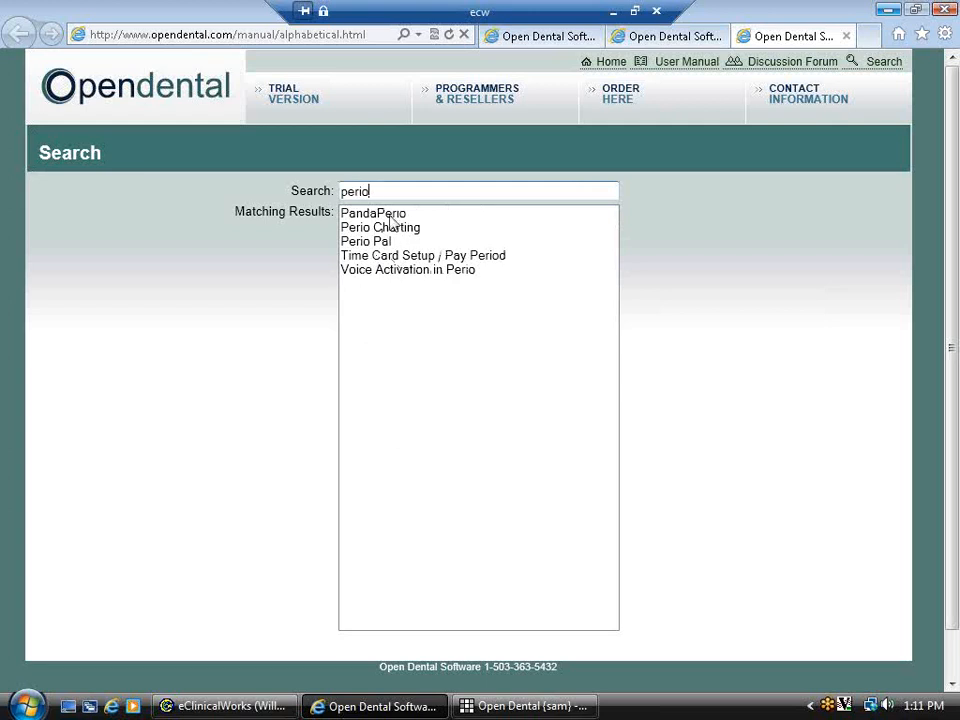
- Search the index for 'treatment', then 'referr', then clear the search to list all topics
{"action": "left_click_drag", "start_coordinate": [386, 191], "coordinate": [258, 202]}
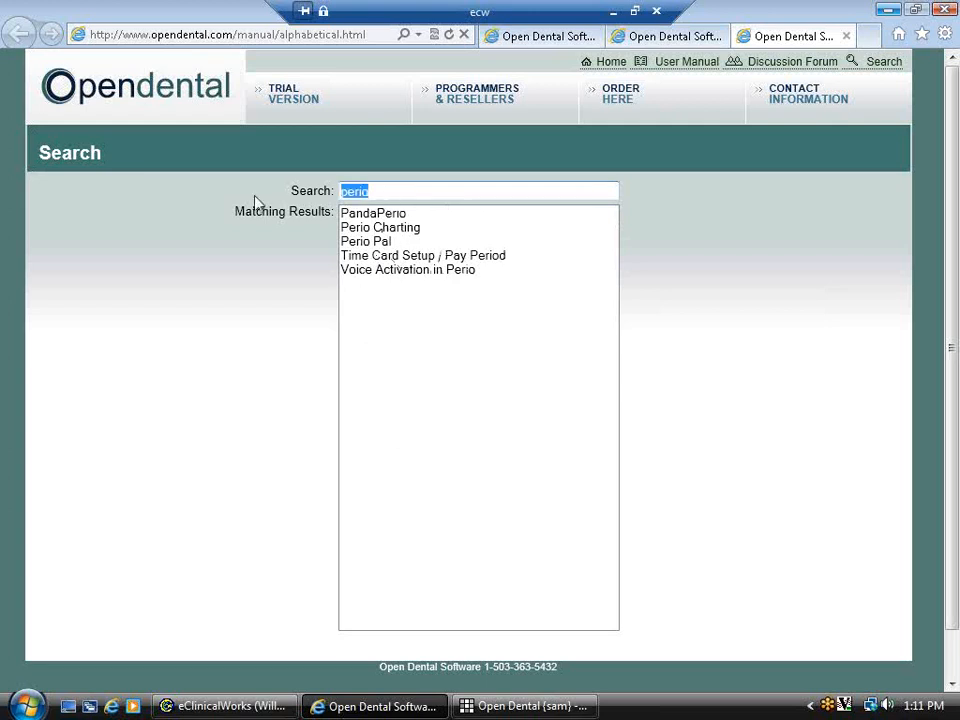
{"action": "type", "text": "treatem"}
{"action": "key", "text": "BackSpace"}
{"action": "key", "text": "BackSpace"}
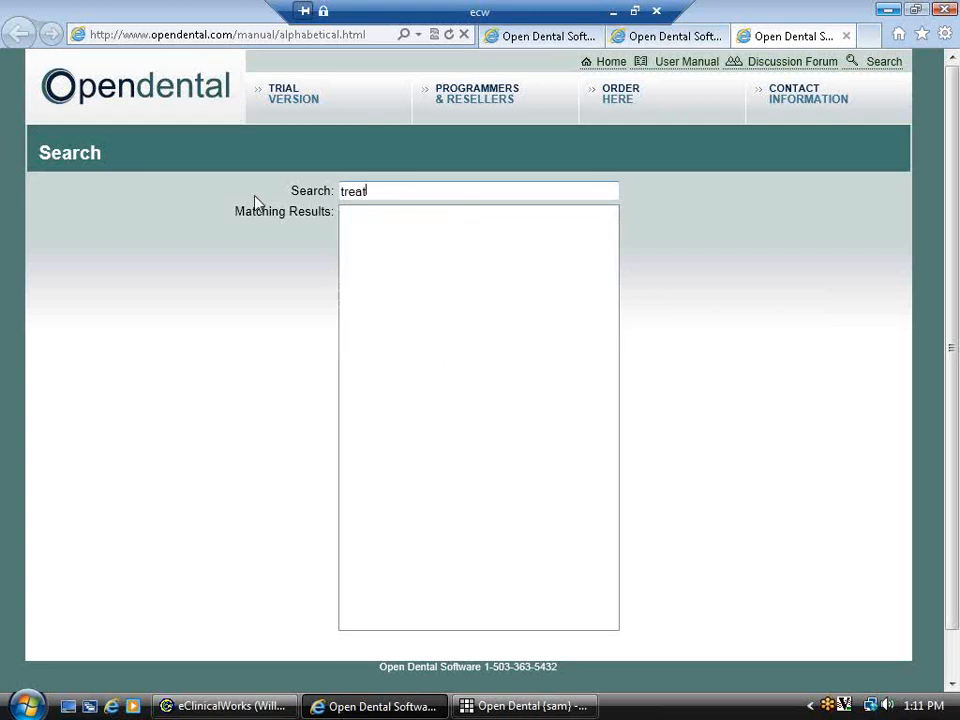
{"action": "type", "text": "ment"}
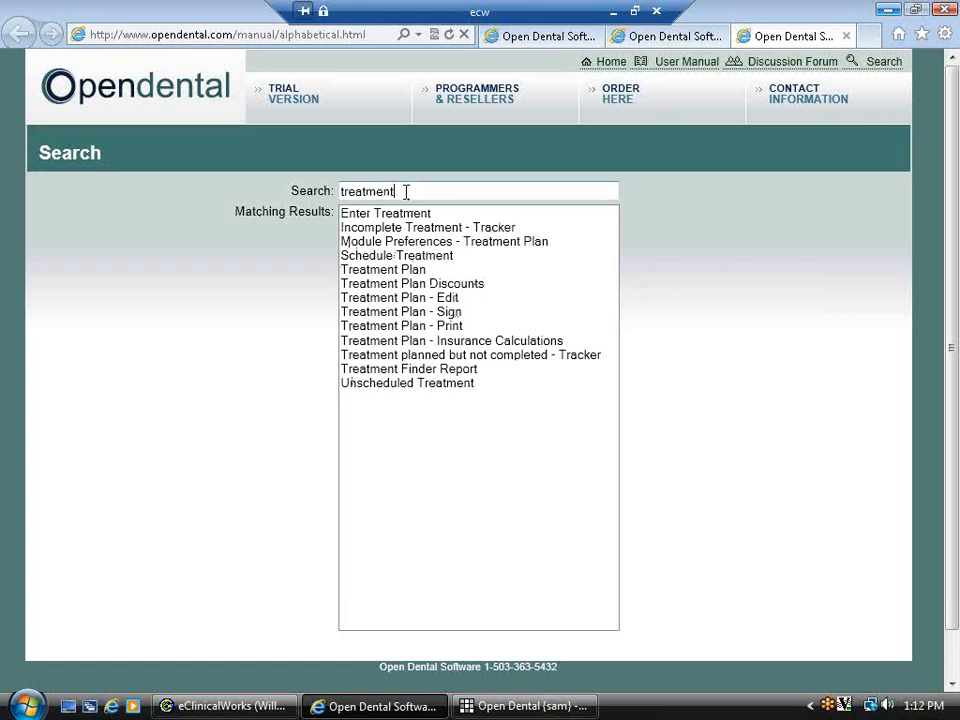
{"action": "left_click_drag", "start_coordinate": [405, 191], "coordinate": [231, 210]}
{"action": "type", "text": "referr"}
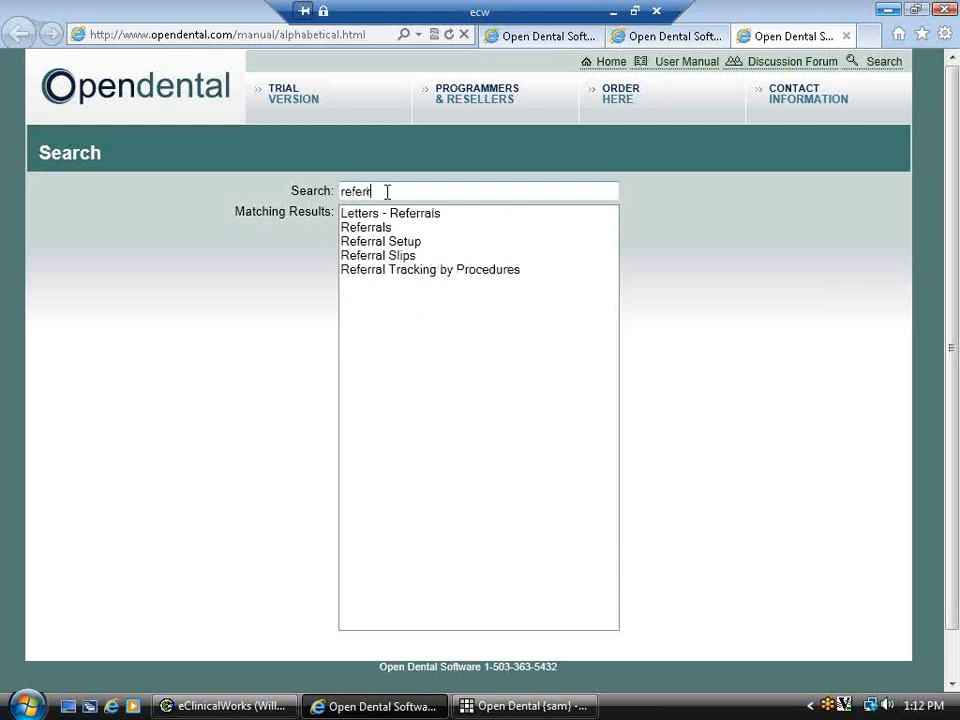
{"action": "left_click_drag", "start_coordinate": [386, 193], "coordinate": [330, 190]}
{"action": "key", "text": "BackSpace"}
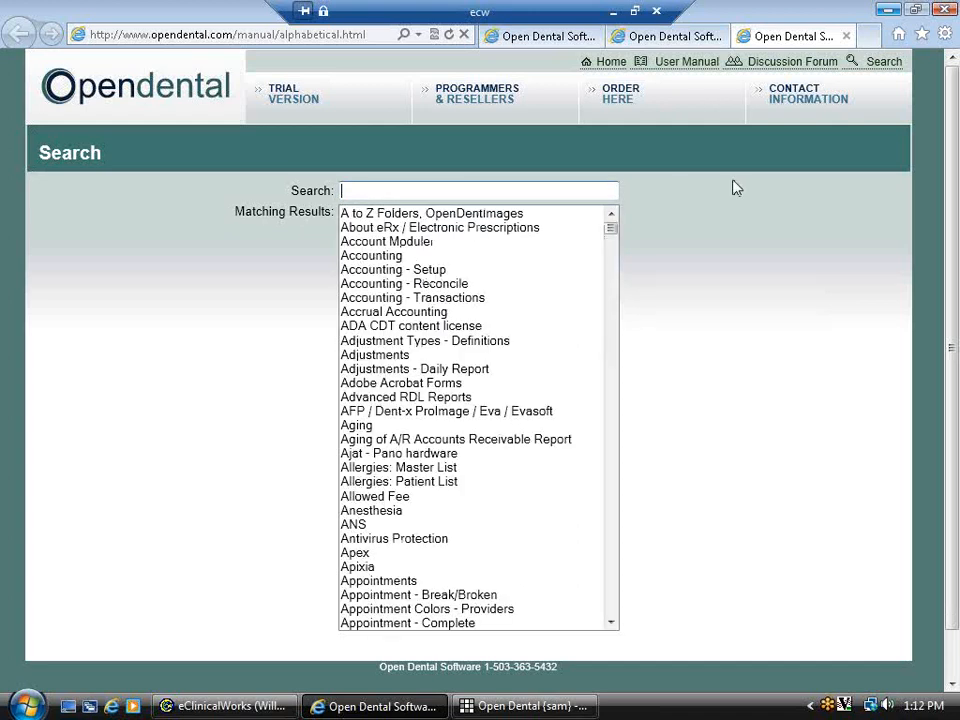
- Go to the Open Dental home page and open the Webinars and Tutorials video list
{"action": "left_click", "coordinate": [609, 63]}
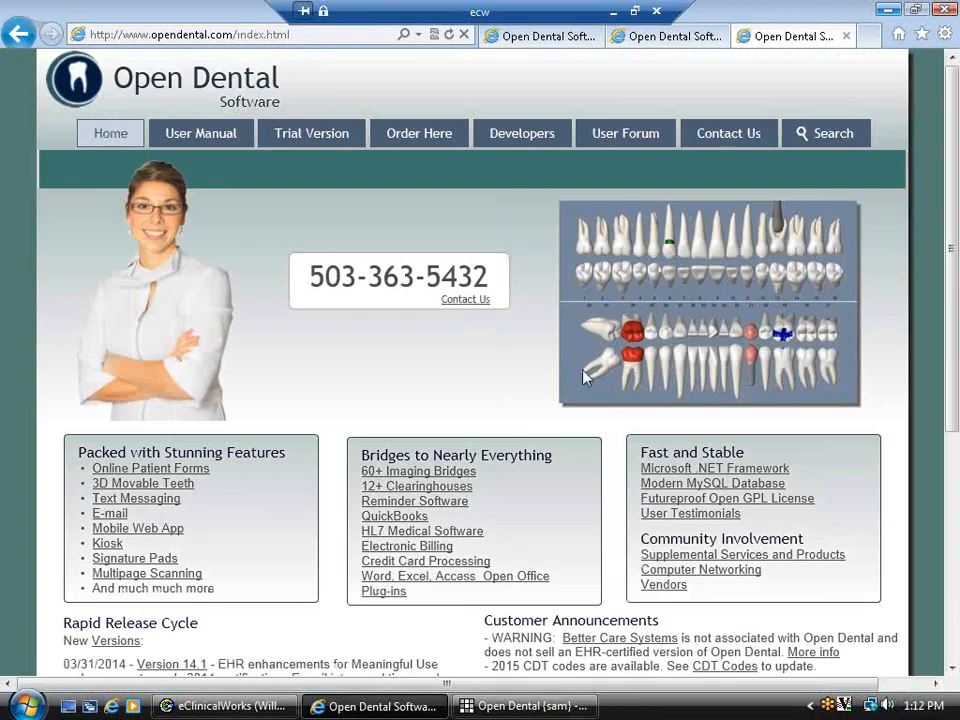
{"action": "scroll", "coordinate": [786, 541], "scroll_direction": "down", "scroll_amount": 4}
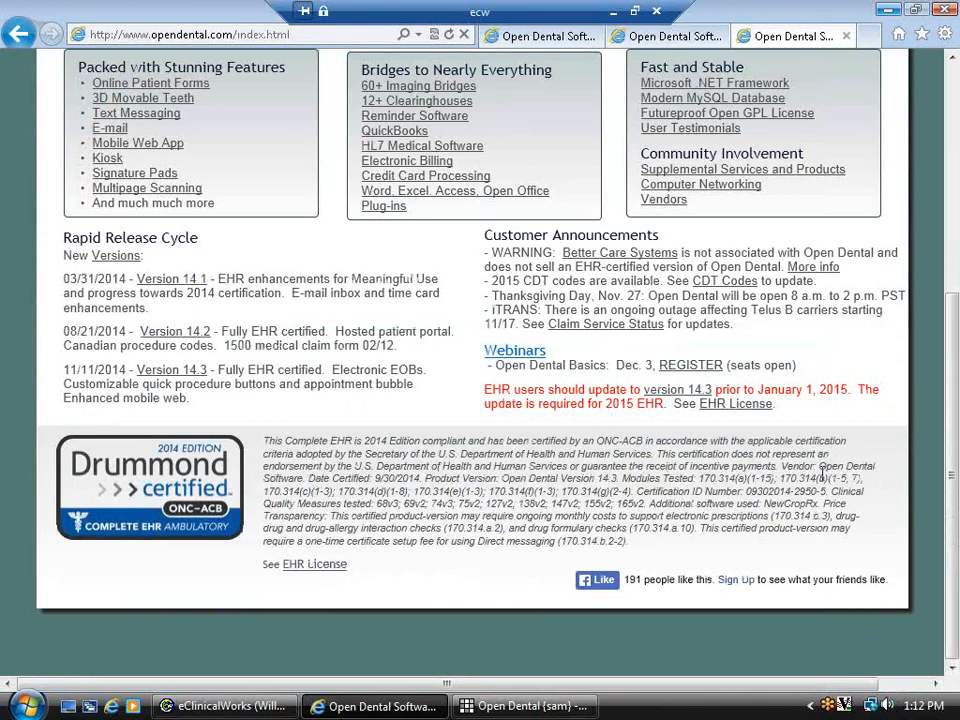
{"action": "scroll", "coordinate": [686, 497], "scroll_direction": "up", "scroll_amount": 1}
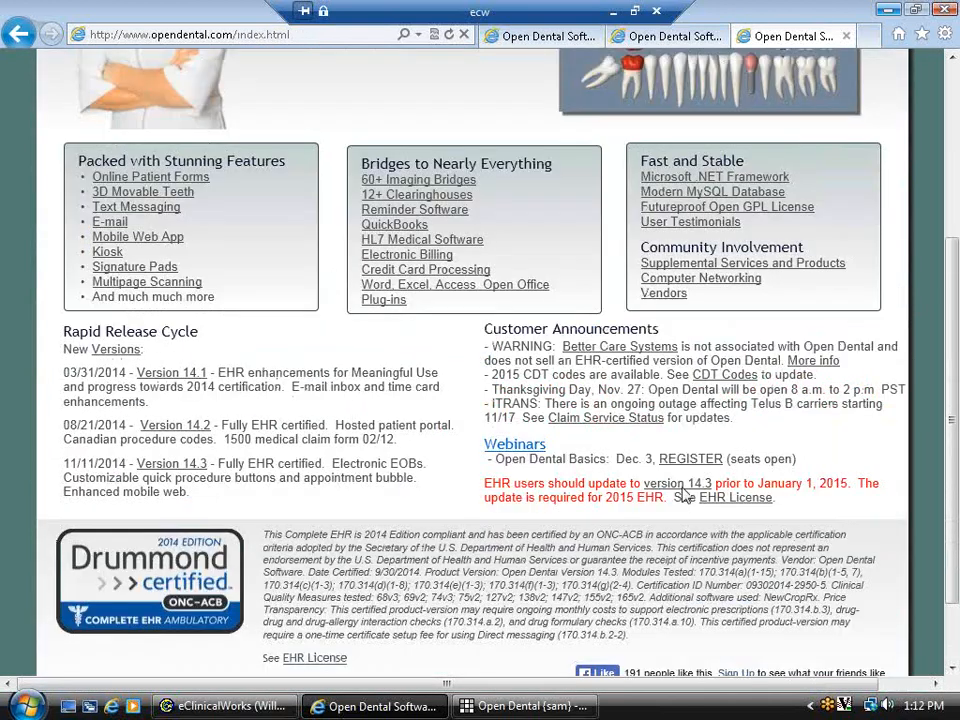
{"action": "left_click", "coordinate": [508, 446]}
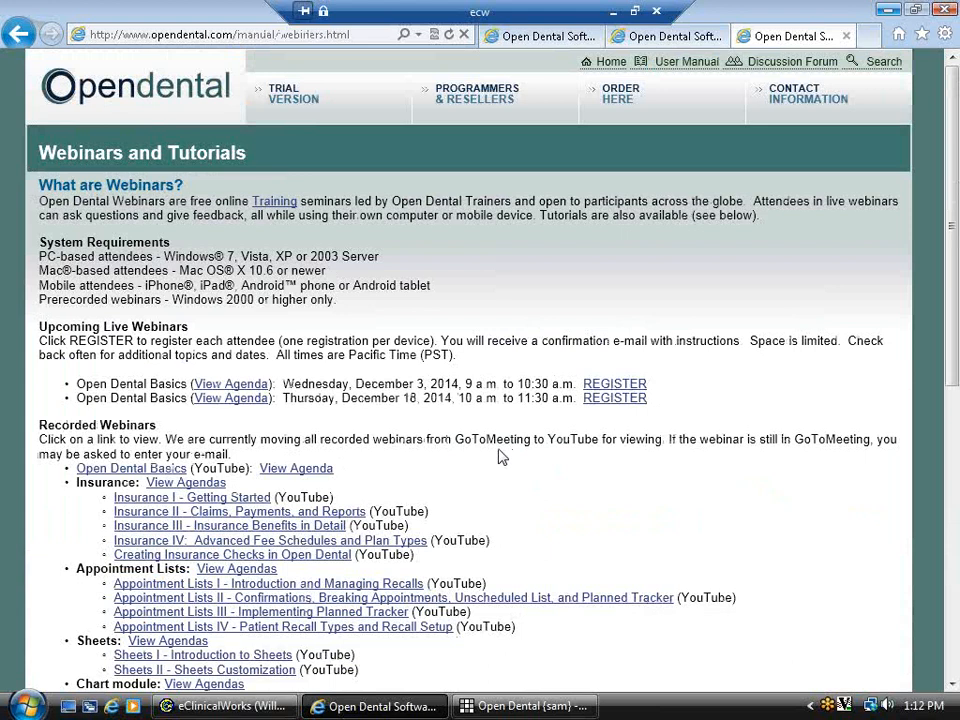
{"action": "scroll", "coordinate": [619, 477], "scroll_direction": "down", "scroll_amount": 4}
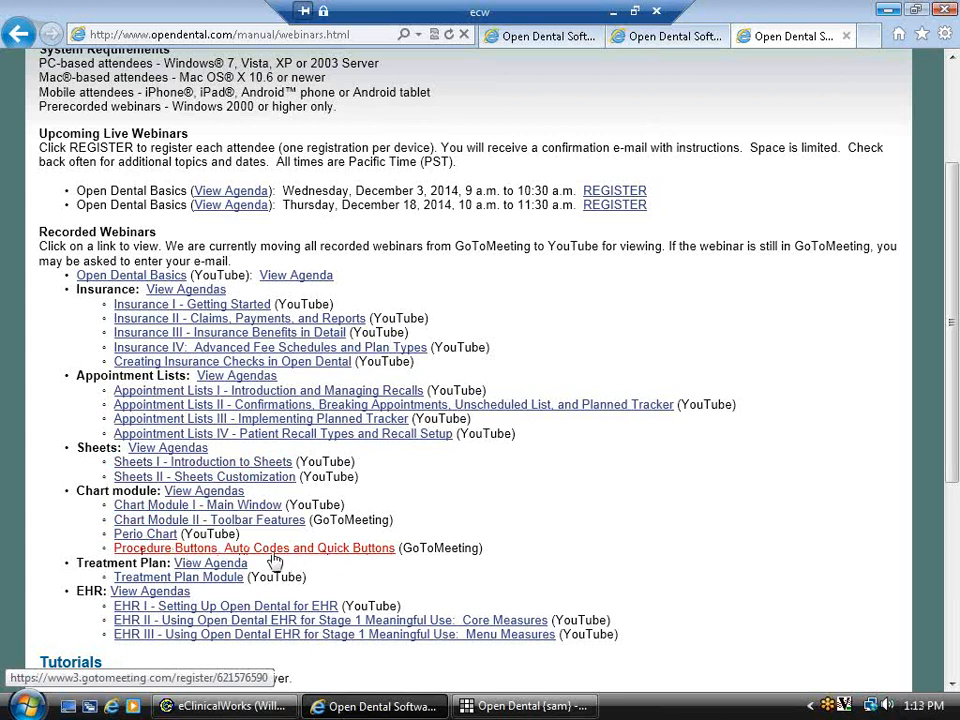
- Check the Open Dental chart, then minimize Internet Explorer and open the Start menu
{"action": "left_click", "coordinate": [495, 705]}
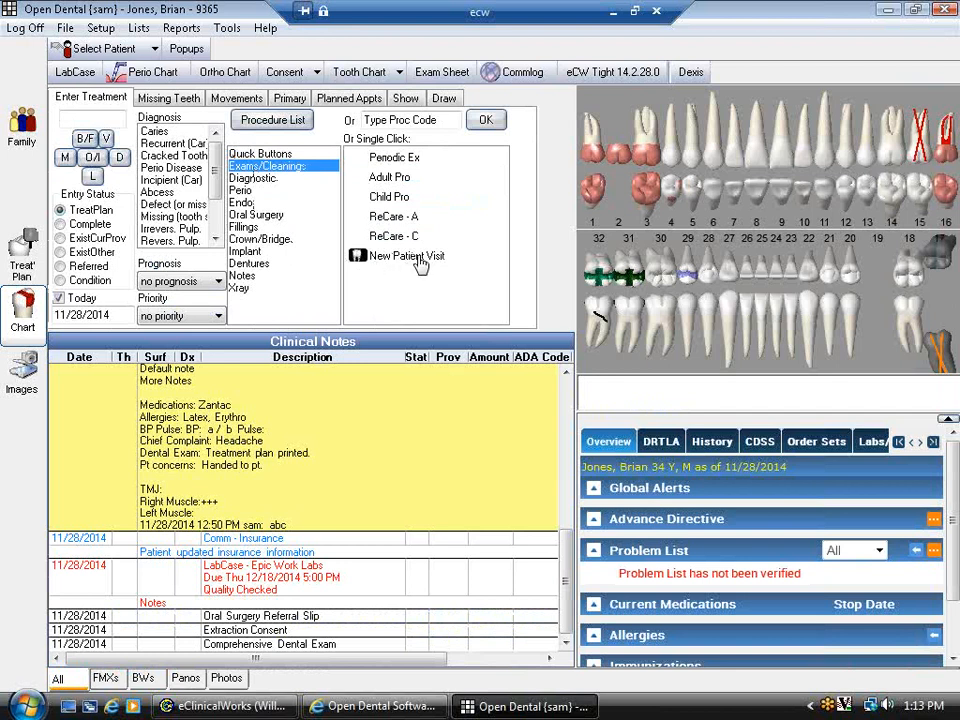
{"action": "left_click", "coordinate": [354, 707]}
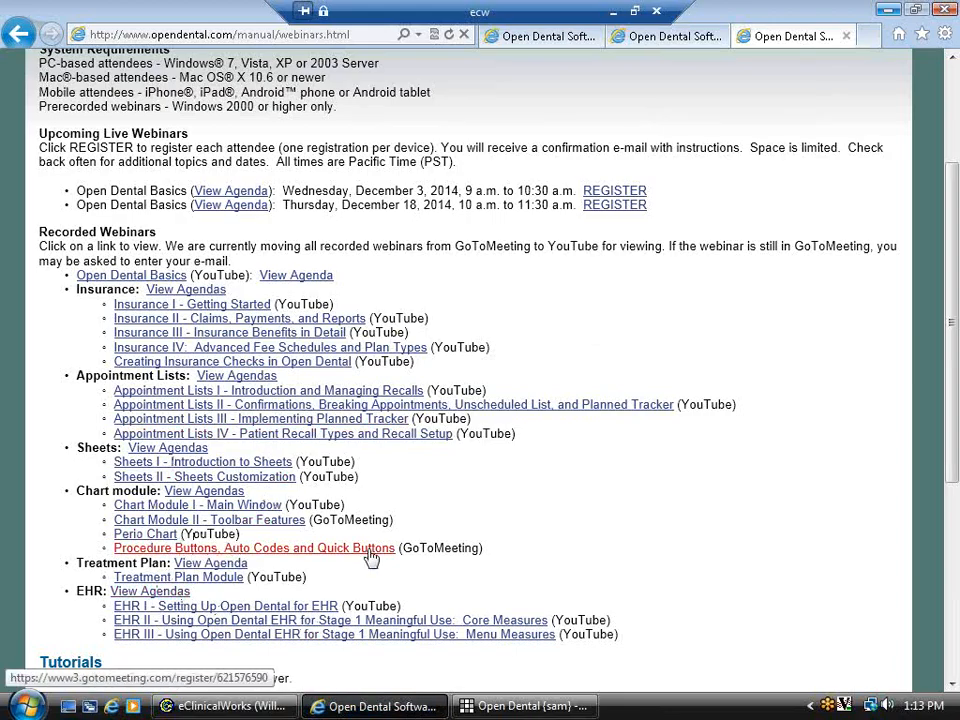
{"action": "left_click", "coordinate": [884, 11]}
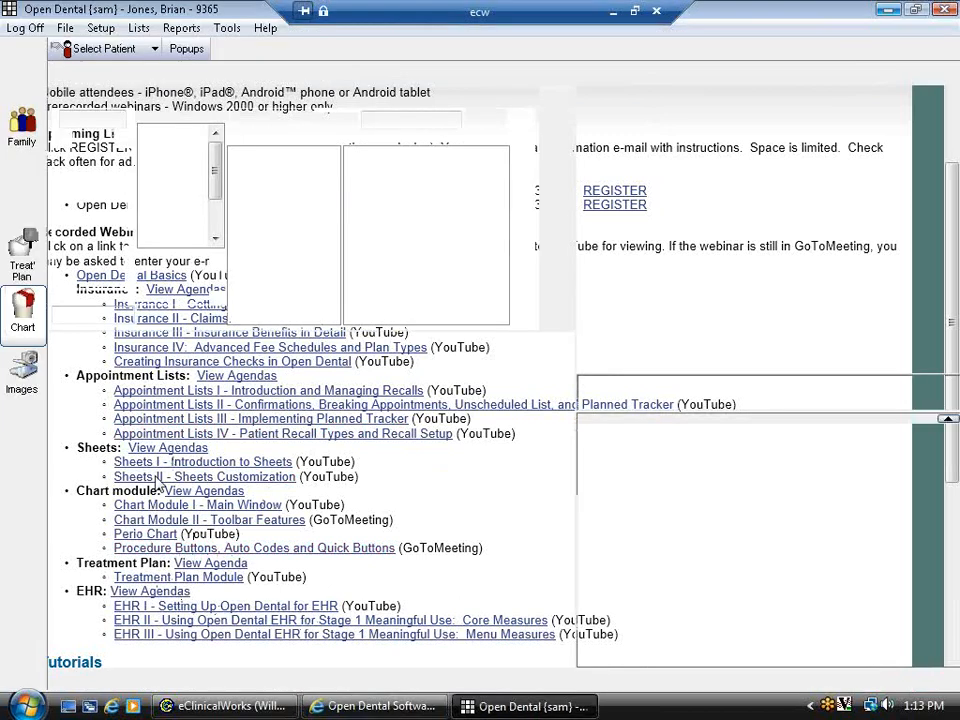
{"action": "left_click", "coordinate": [25, 706]}
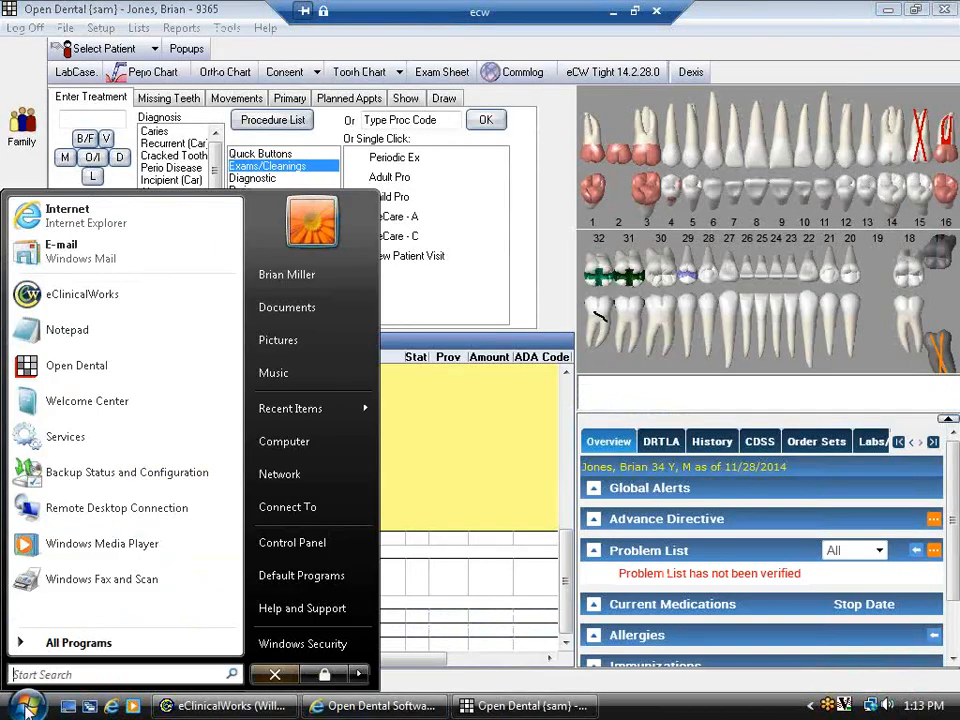
- Start Notepad and type Open Dental's support e-mail address and main phone number on two lines
{"action": "left_click", "coordinate": [22, 340]}
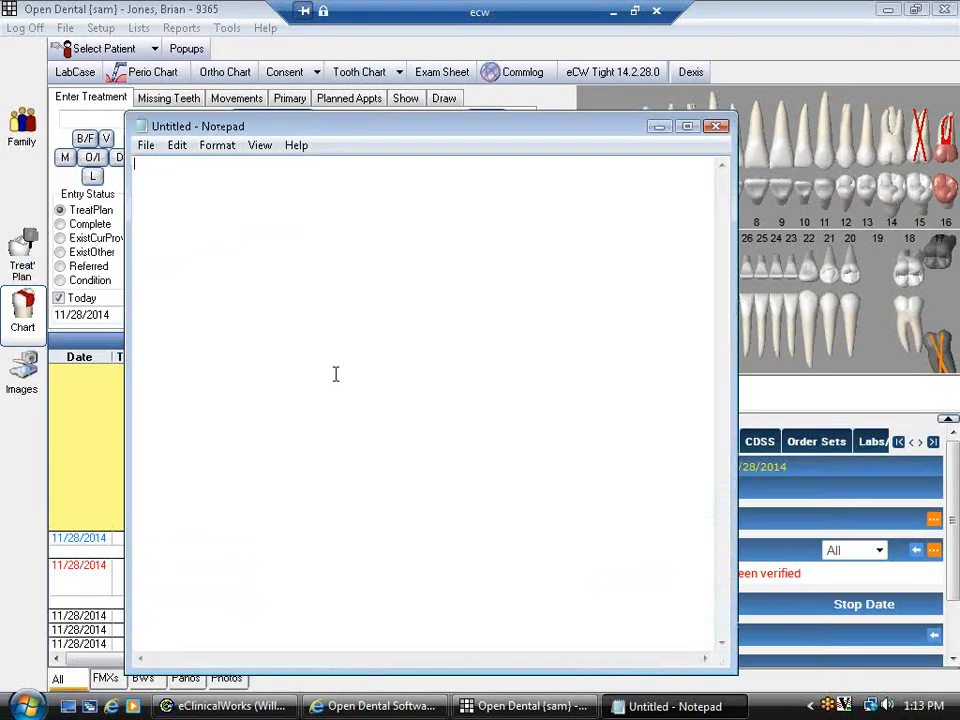
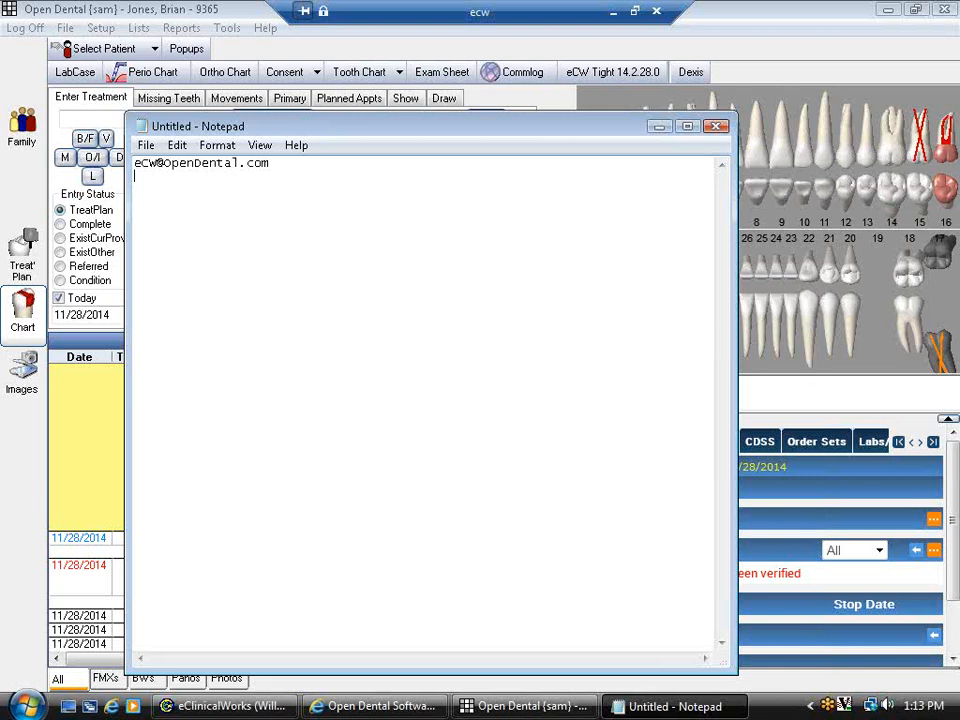
{"action": "type", "text": "--"}
{"action": "key", "text": "Left"}
{"action": "key", "text": "BackSpace"}
{"action": "key", "text": "Delete"}
- Check the Contact Us page on the Open Dental website, then minimize the browser and Notepad
{"action": "left_click", "coordinate": [398, 708]}
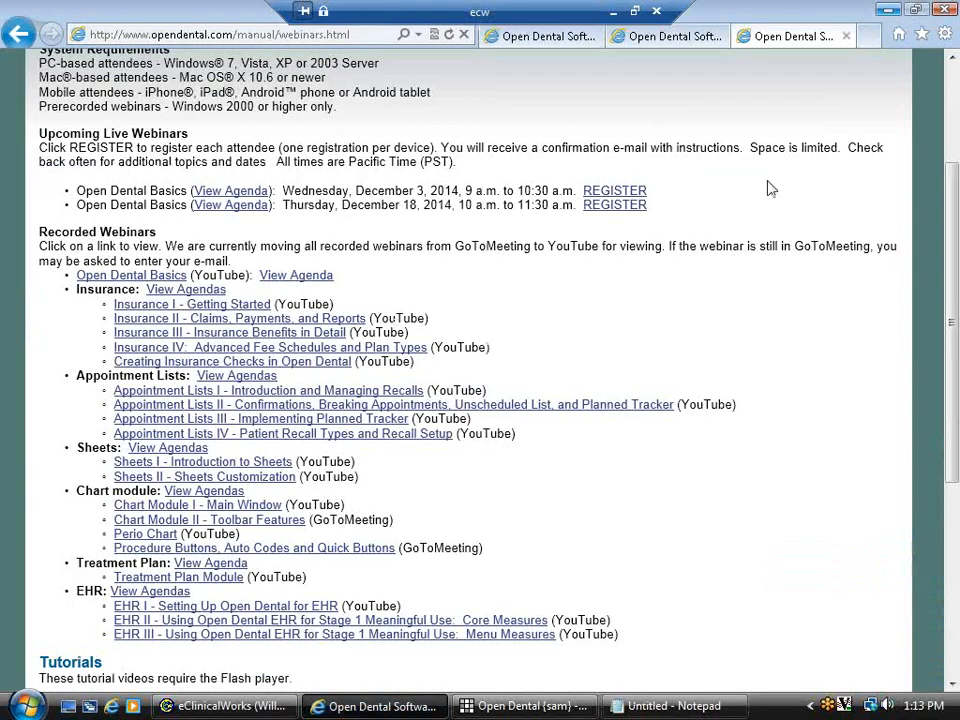
{"action": "scroll", "coordinate": [812, 336], "scroll_direction": "up", "scroll_amount": 3}
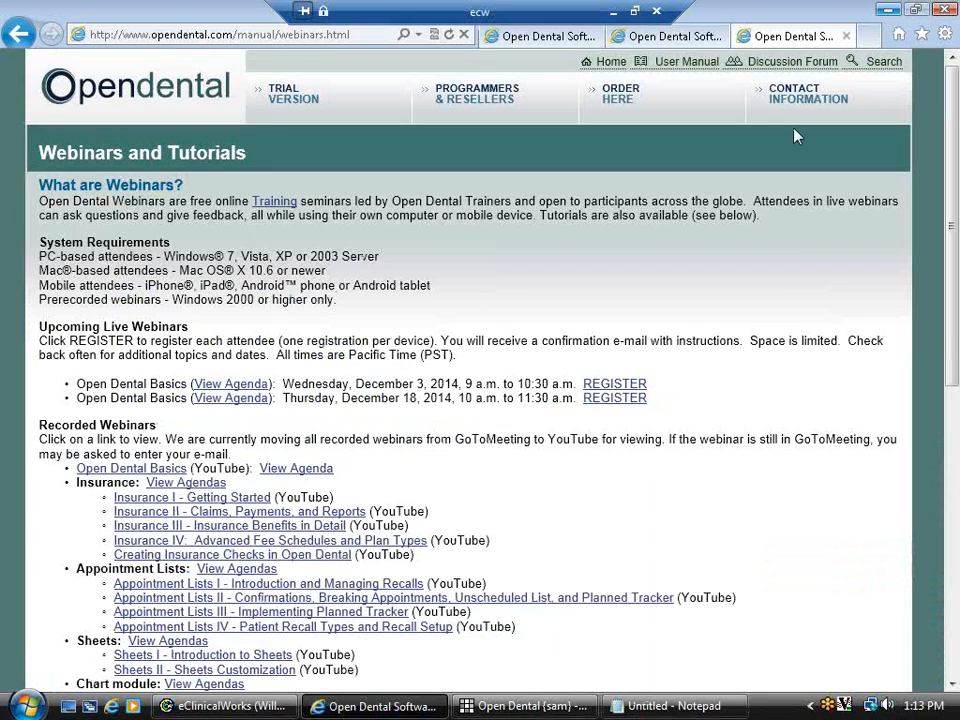
{"action": "left_click", "coordinate": [624, 60]}
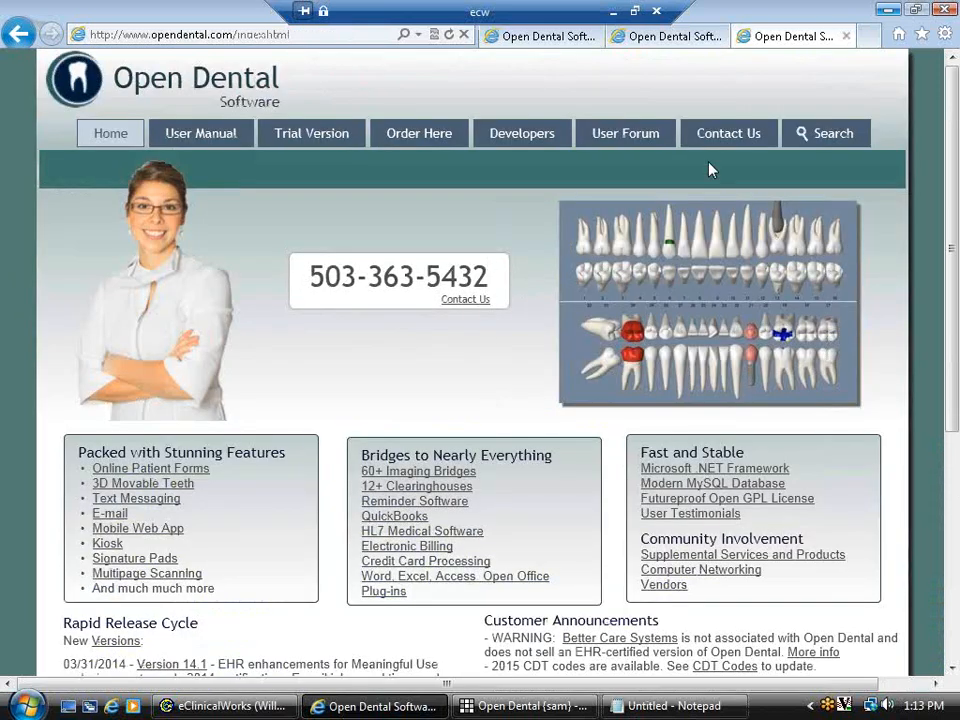
{"action": "left_click", "coordinate": [729, 139]}
{"action": "scroll", "coordinate": [435, 493], "scroll_direction": "down", "scroll_amount": 5}
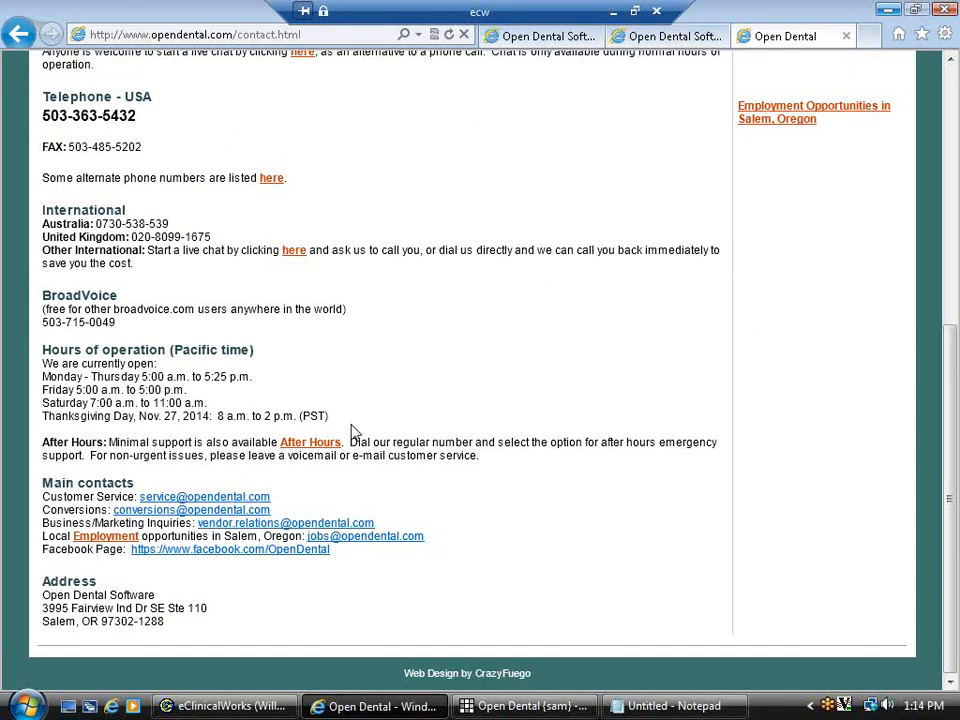
{"action": "left_click", "coordinate": [888, 10]}
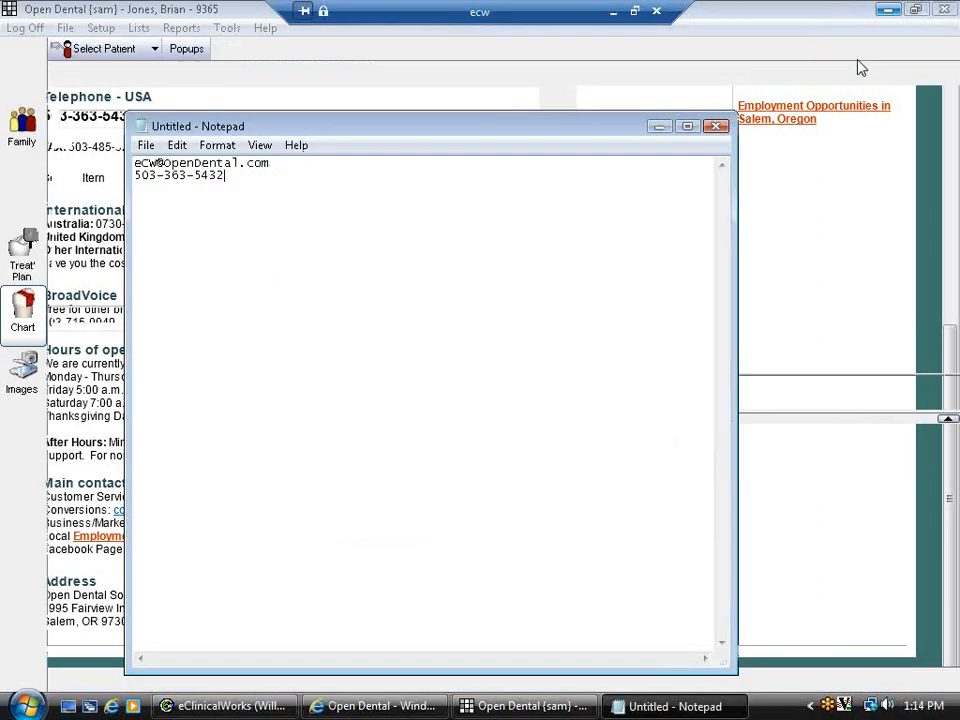
{"action": "left_click", "coordinate": [659, 126]}
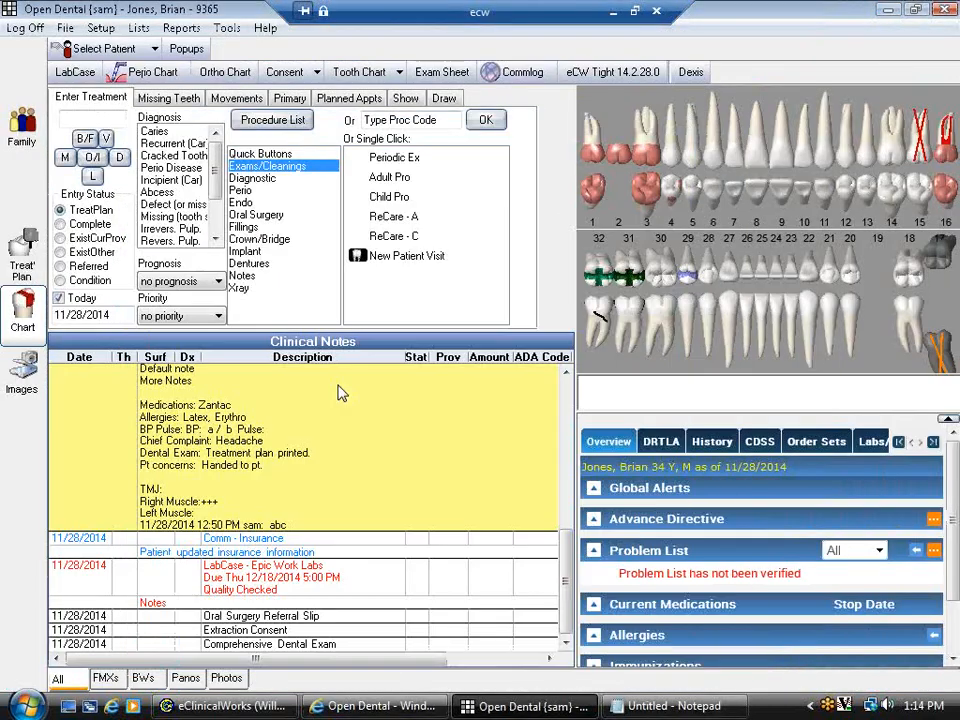